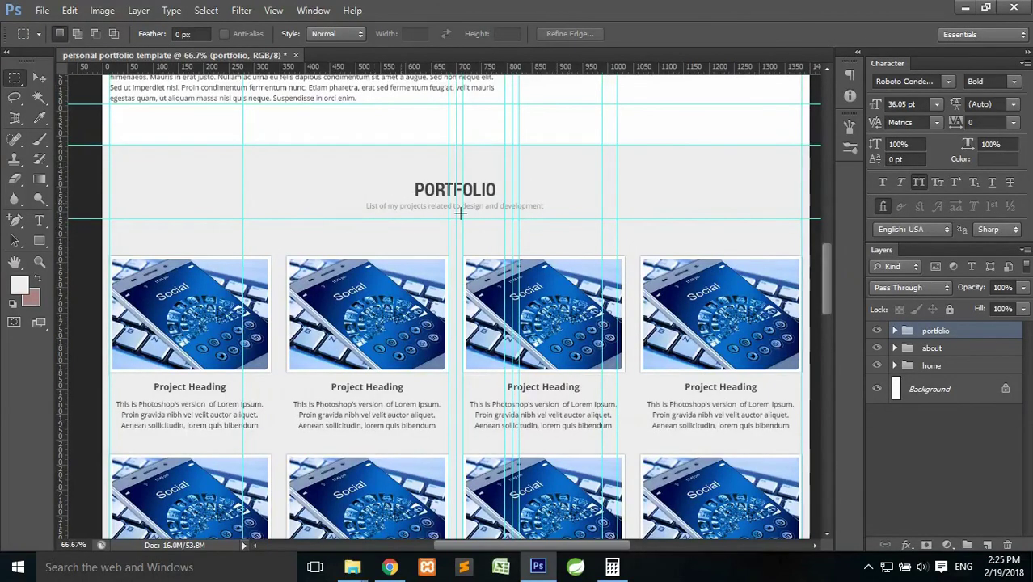
# Duplicate the PORTFOLIO heading and projects subtitle layers inside the portfolio group.
pyautogui.moveTo(826, 265); pyautogui.dragTo(830, 273)
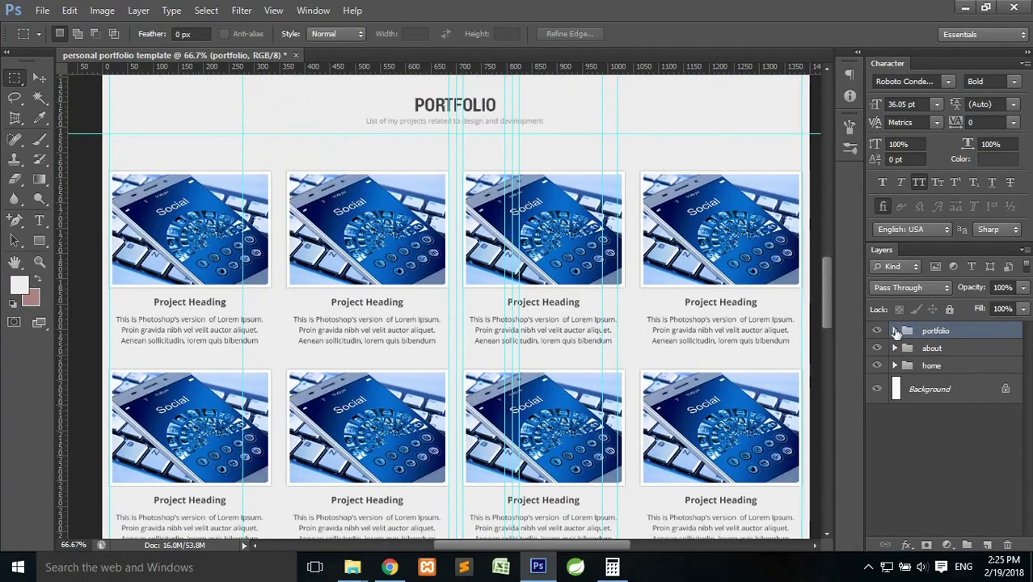
pyautogui.click(895, 331)
pyautogui.click(954, 377)
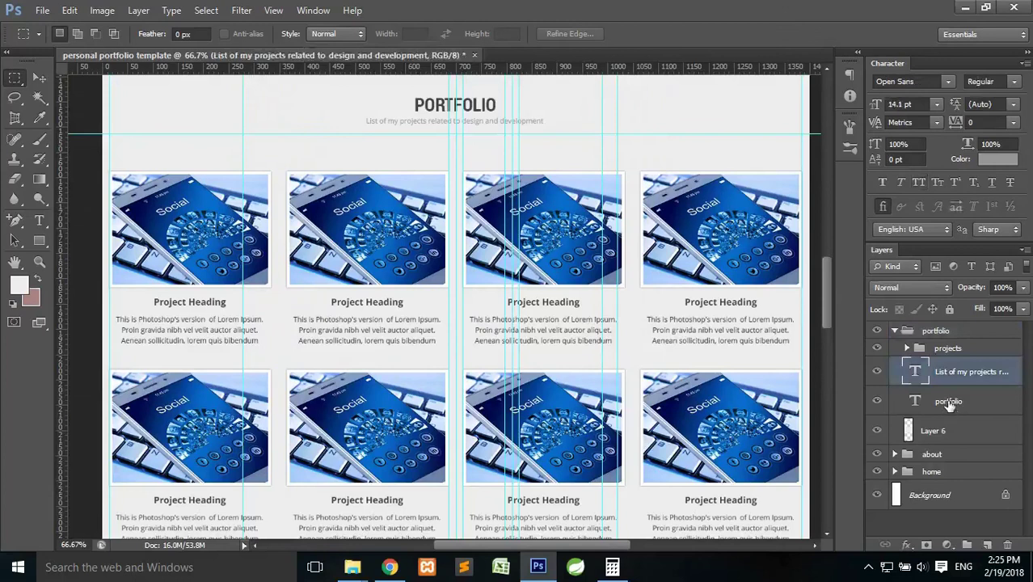
pyautogui.keyDown('shift'); pyautogui.click(950, 402); pyautogui.keyUp('shift')
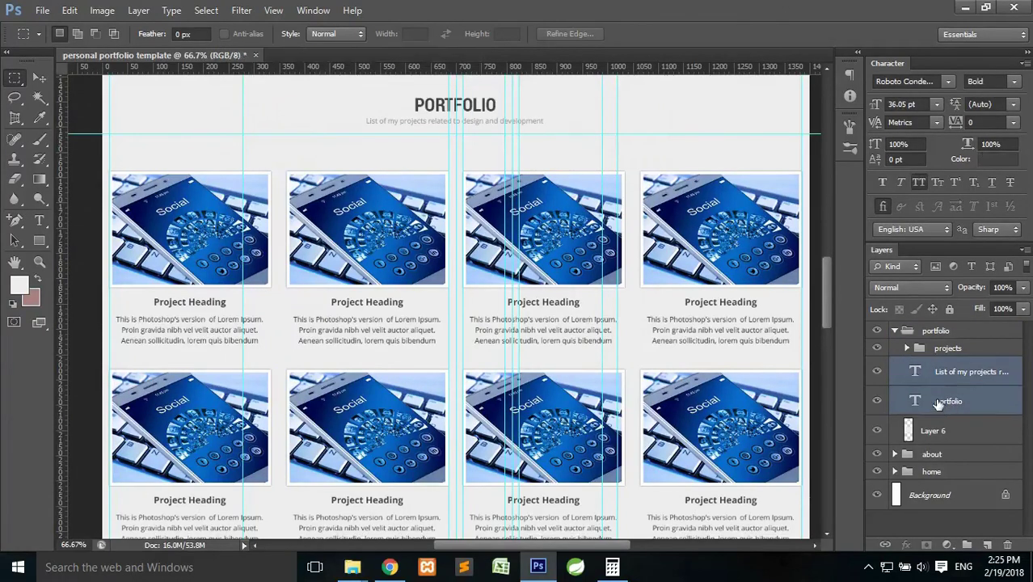
pyautogui.hotkey('ctrl', 'j')
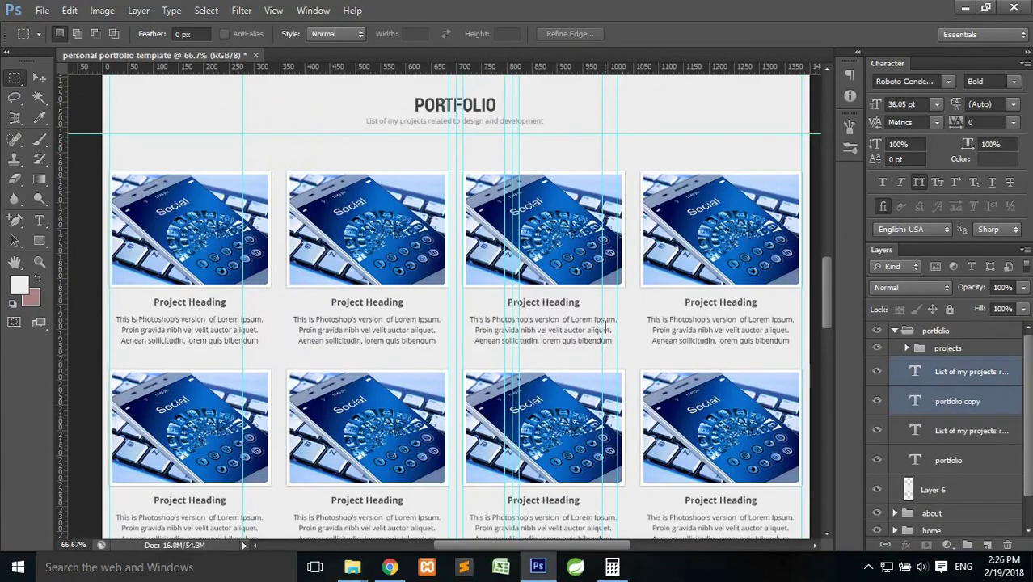
pyautogui.hotkey('ctrl', 't')
# Move the copied heading and subtitle below the project grid and add a guide for the section top.
pyautogui.moveTo(497, 118); pyautogui.dragTo(471, 478)
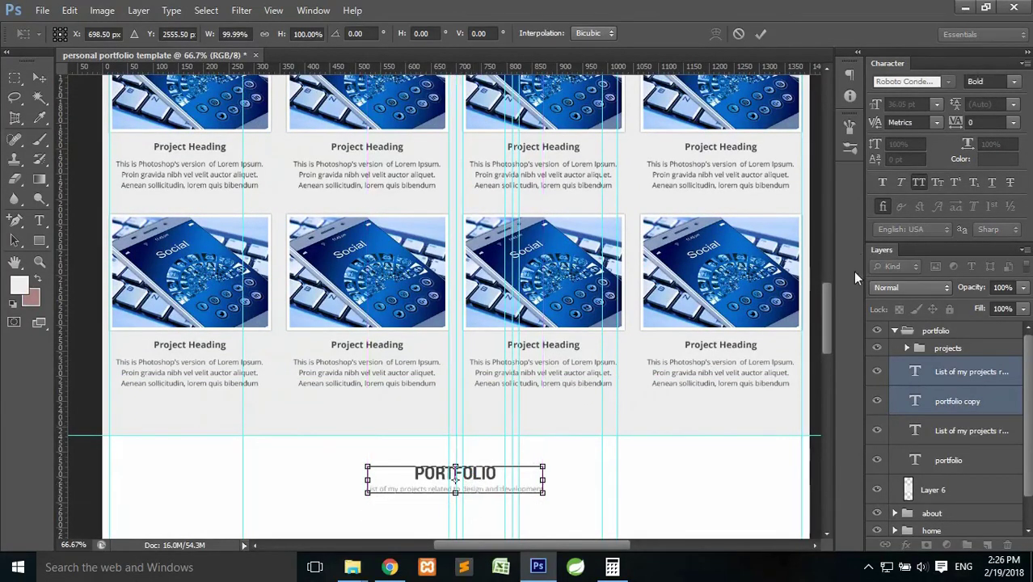
pyautogui.click(761, 33)
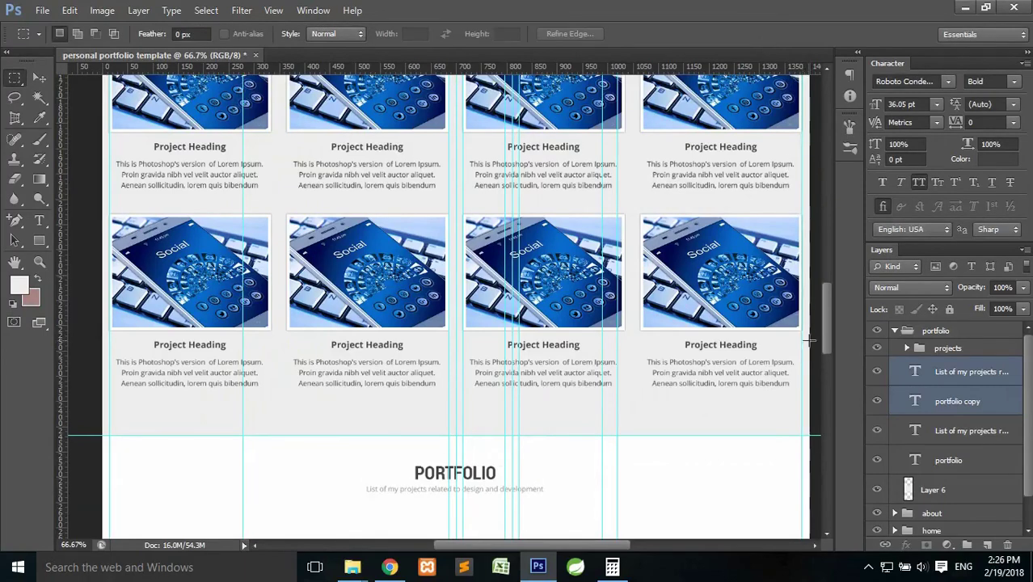
pyautogui.moveTo(824, 321); pyautogui.dragTo(560, 275)
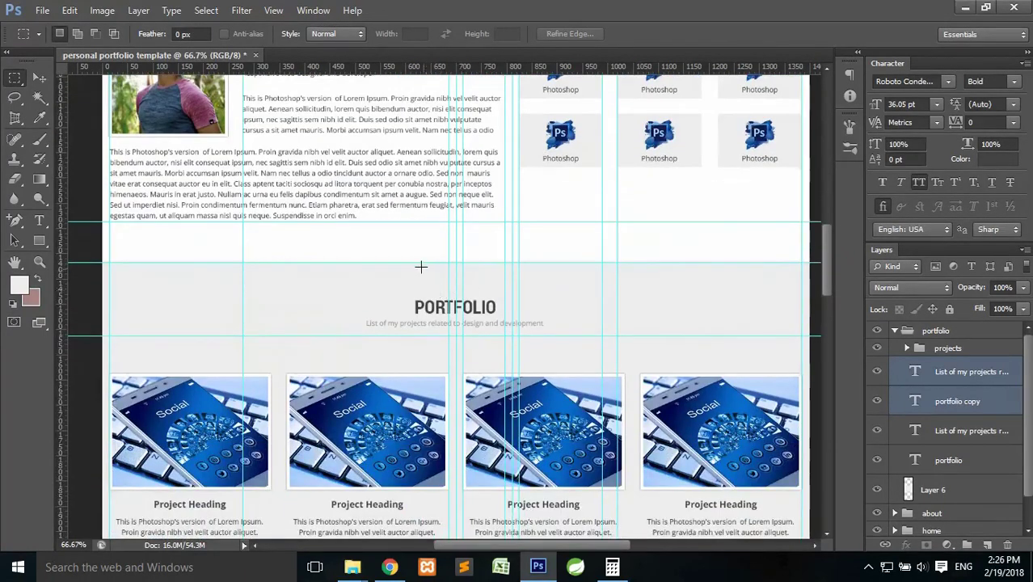
pyautogui.moveTo(417, 262); pyautogui.dragTo(461, 446)
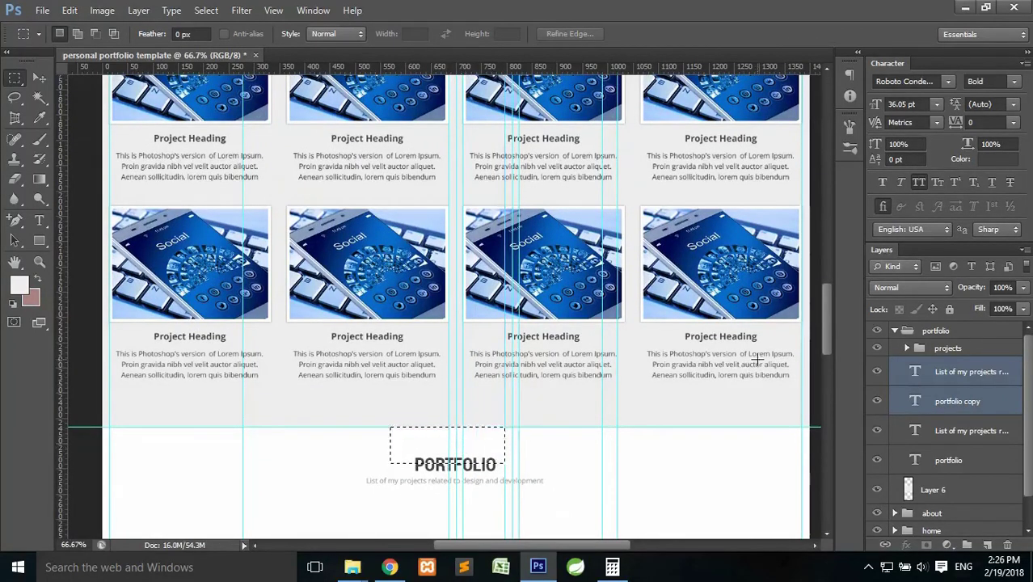
pyautogui.scroll(-3, 756, 358)
pyautogui.moveTo(595, 65); pyautogui.dragTo(558, 341)
pyautogui.hotkey('ctrl', 'd')
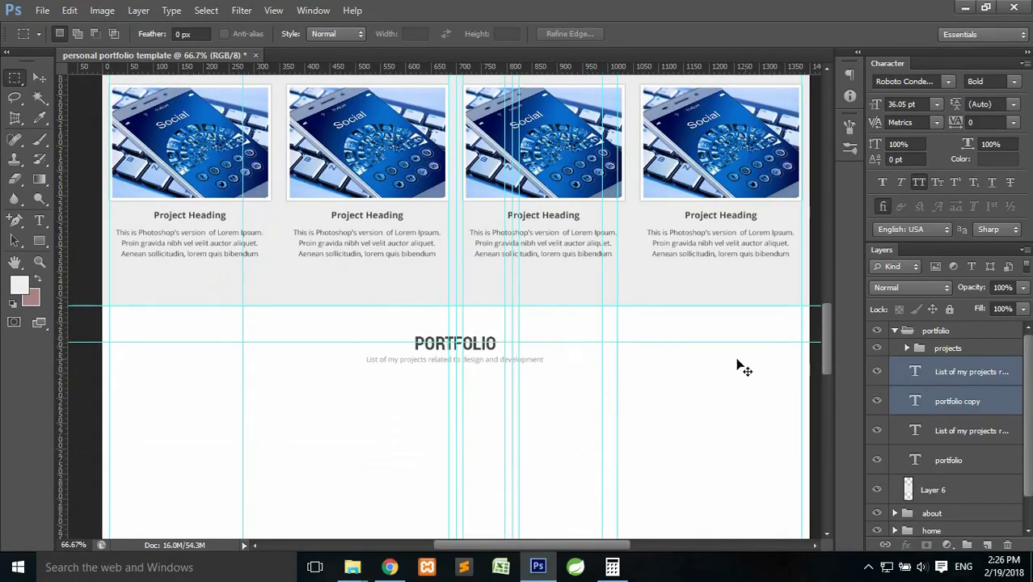
# Nudge the copies slightly lower, move them out of the portfolio group, and collapse it.
pyautogui.hotkey('ctrl', 't')
pyautogui.moveTo(491, 350); pyautogui.dragTo(491, 355)
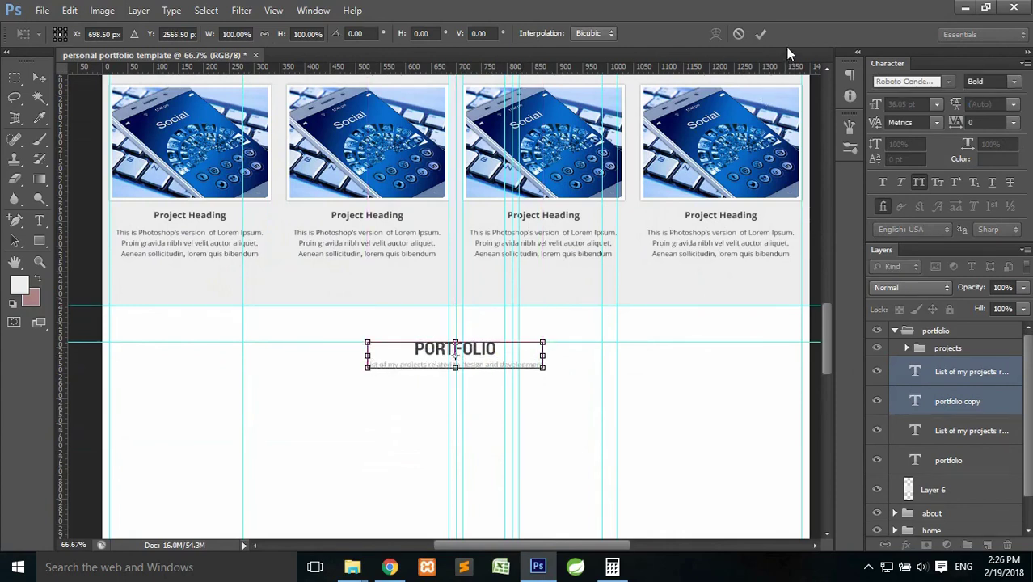
pyautogui.click(760, 34)
pyautogui.moveTo(944, 379); pyautogui.dragTo(944, 322)
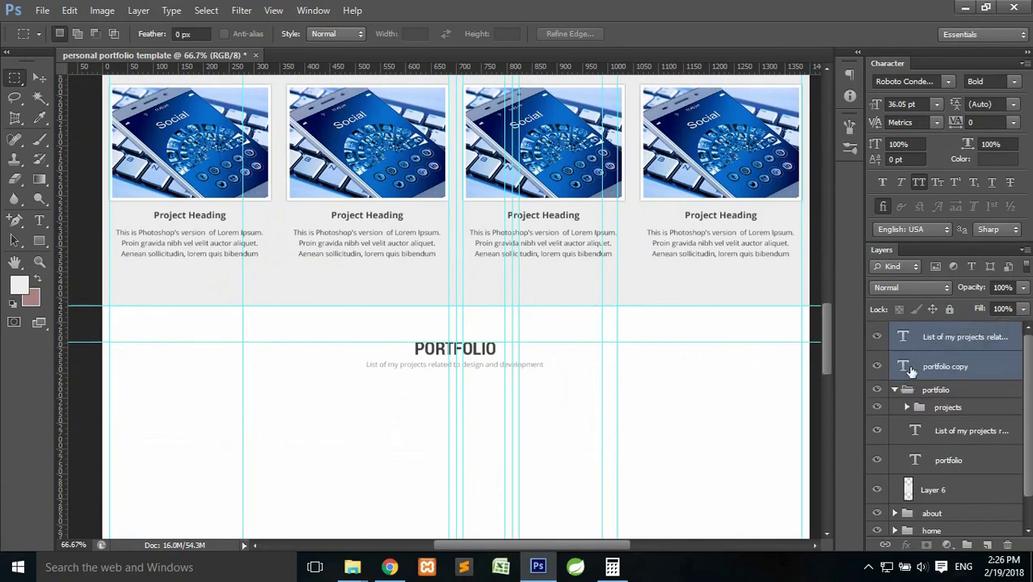
pyautogui.click(895, 391)
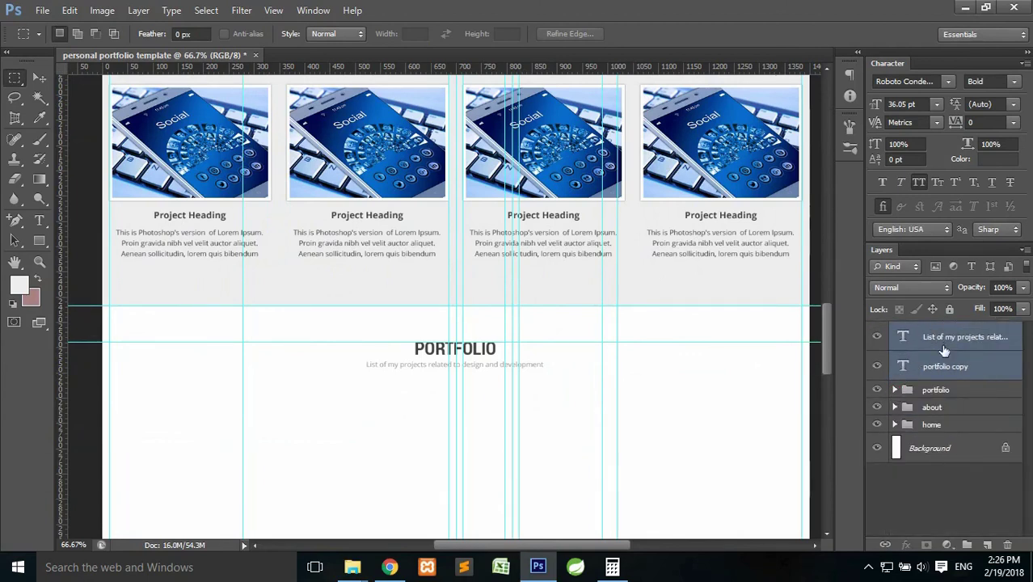
pyautogui.scroll(-2, 665, 307)
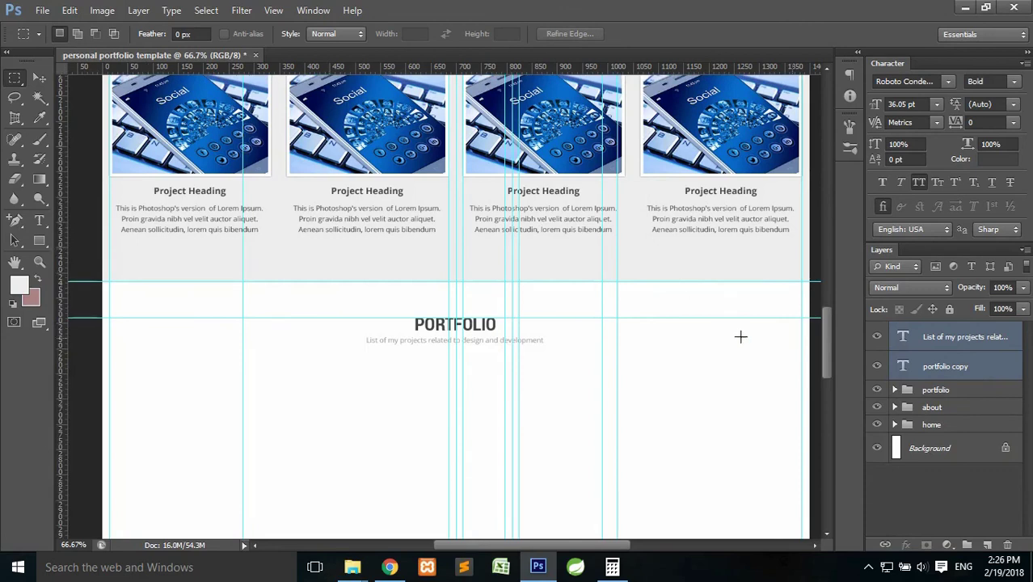
# Change the copied subtitle text to 'Feel free to contact me below'.
pyautogui.click(39, 220)
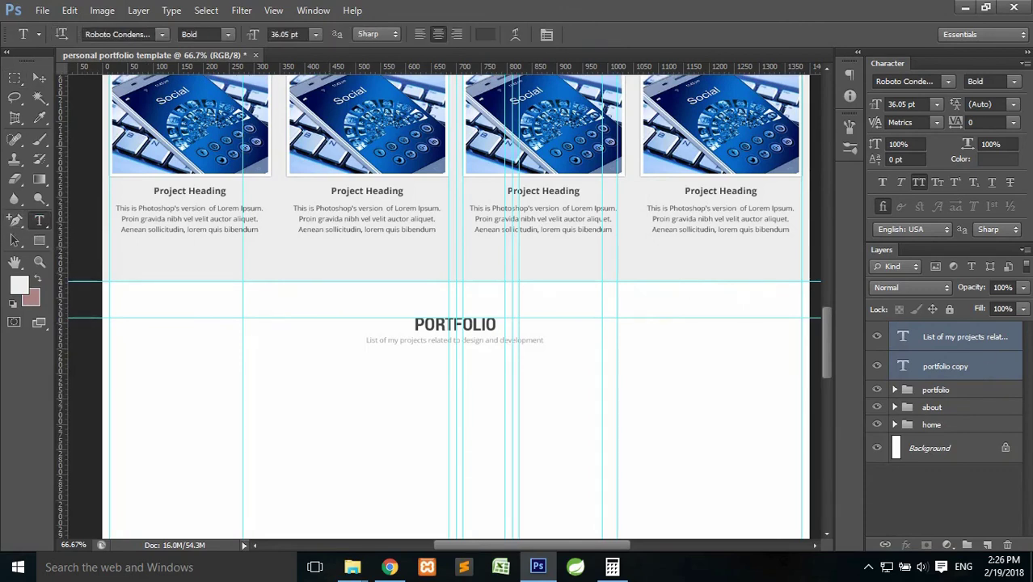
pyautogui.doubleClick(903, 336)
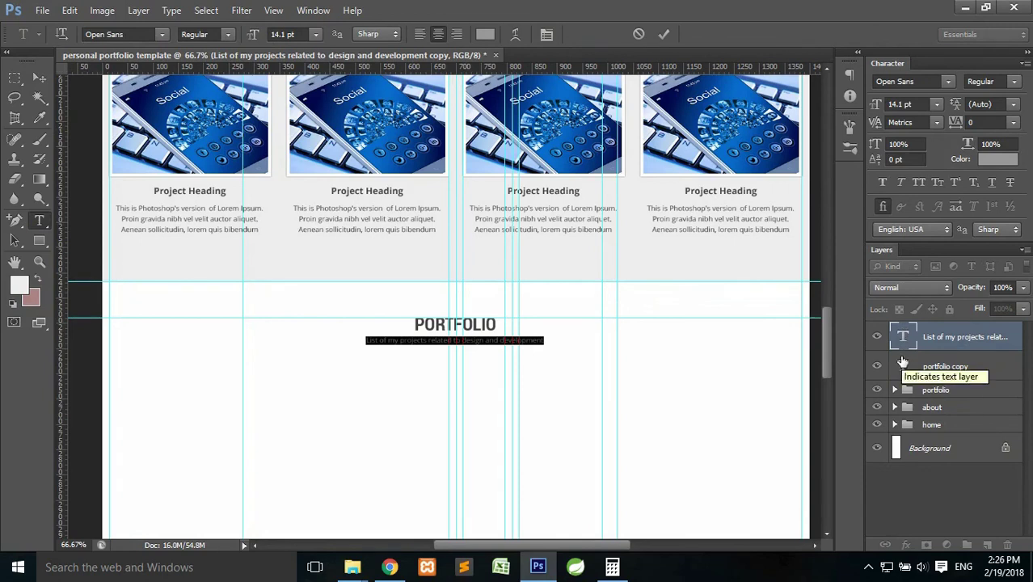
pyautogui.press('BackSpace')
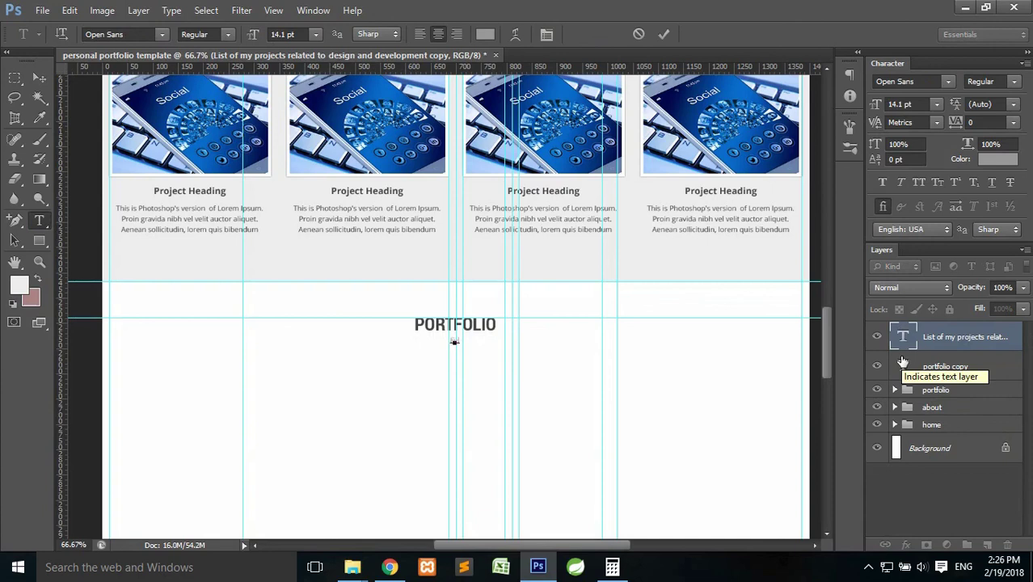
pyautogui.write('Feel free to cont')
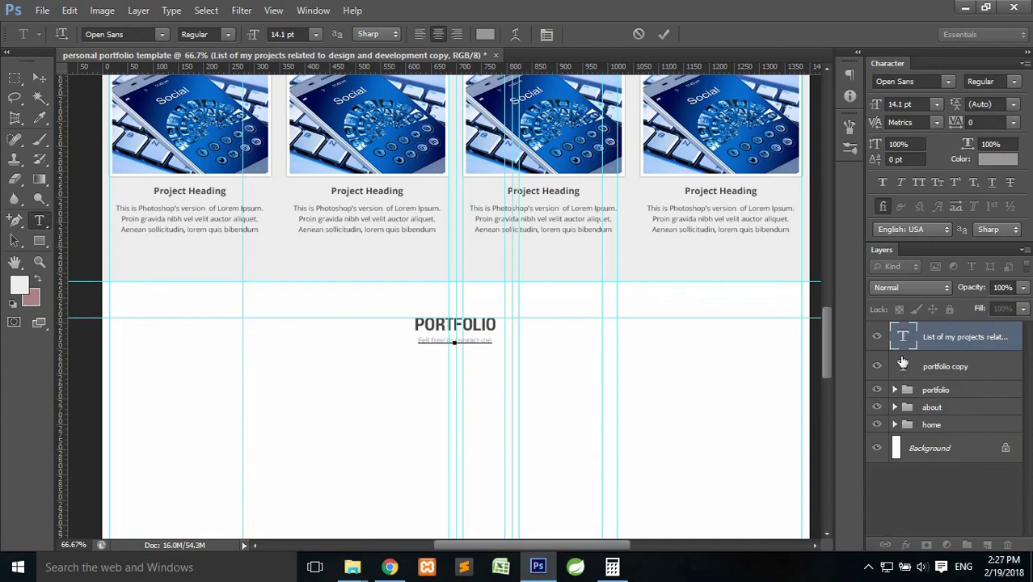
pyautogui.write('act me below')
pyautogui.click(662, 33)
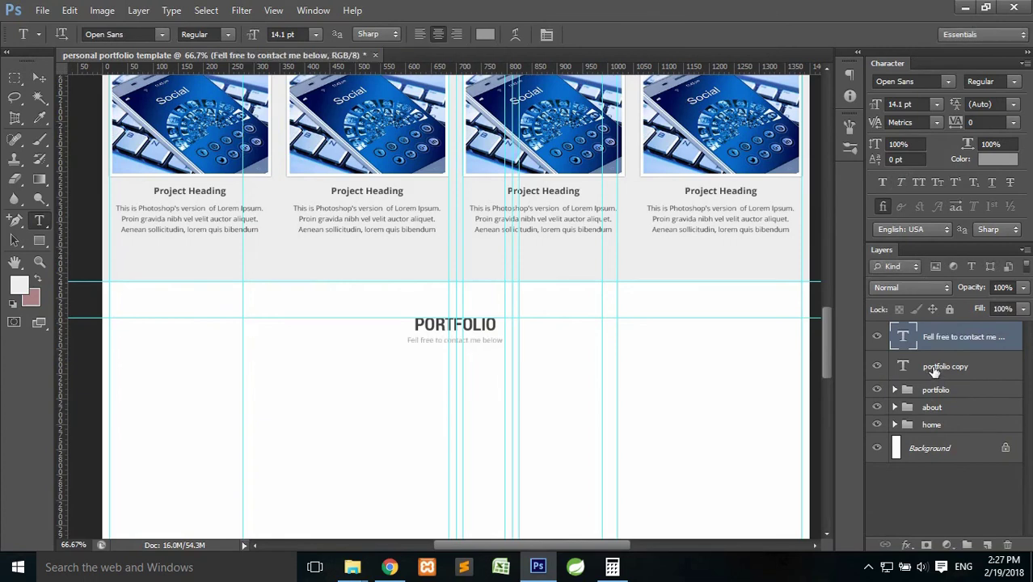
# Replace the copied PORTFOLIO heading text with 'CONTACT'.
pyautogui.click(936, 368)
pyautogui.doubleClick(903, 364)
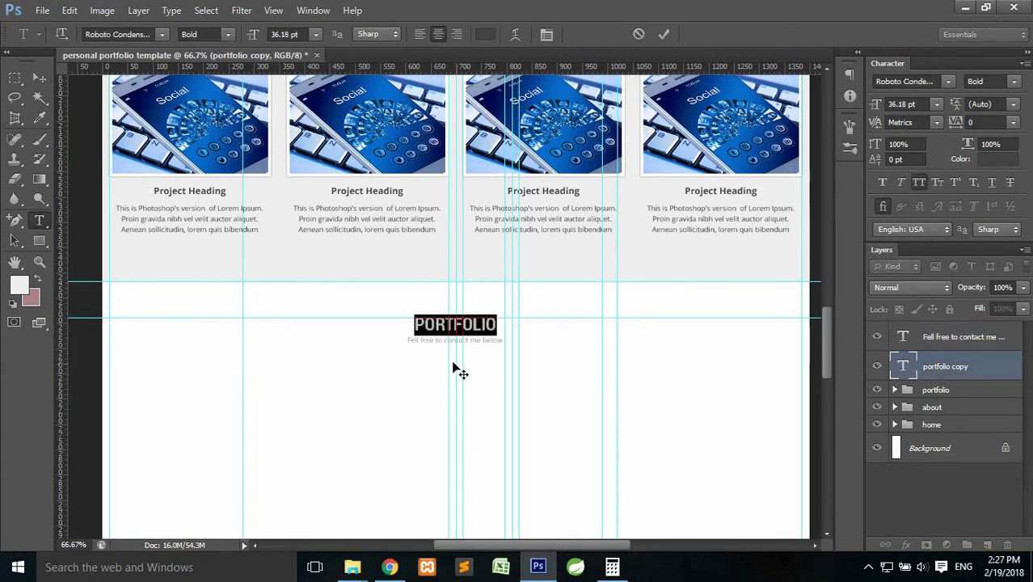
pyautogui.write('C')
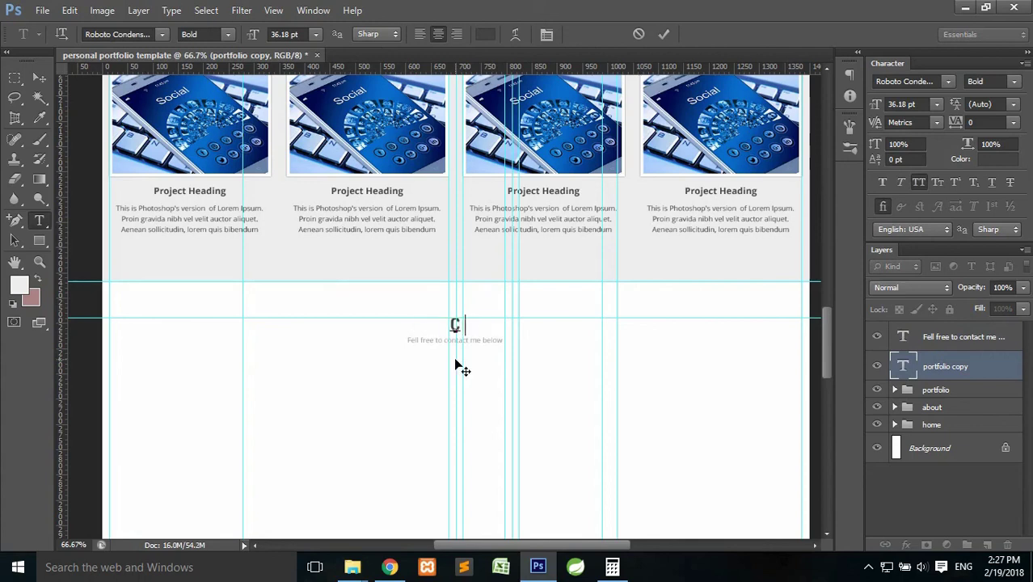
pyautogui.write('ONTACT')
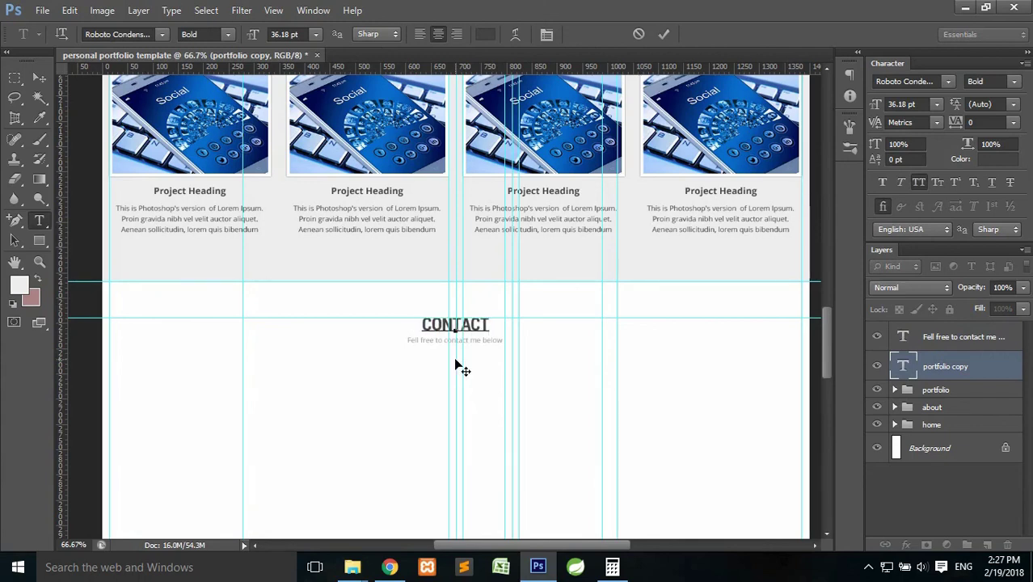
pyautogui.click(664, 34)
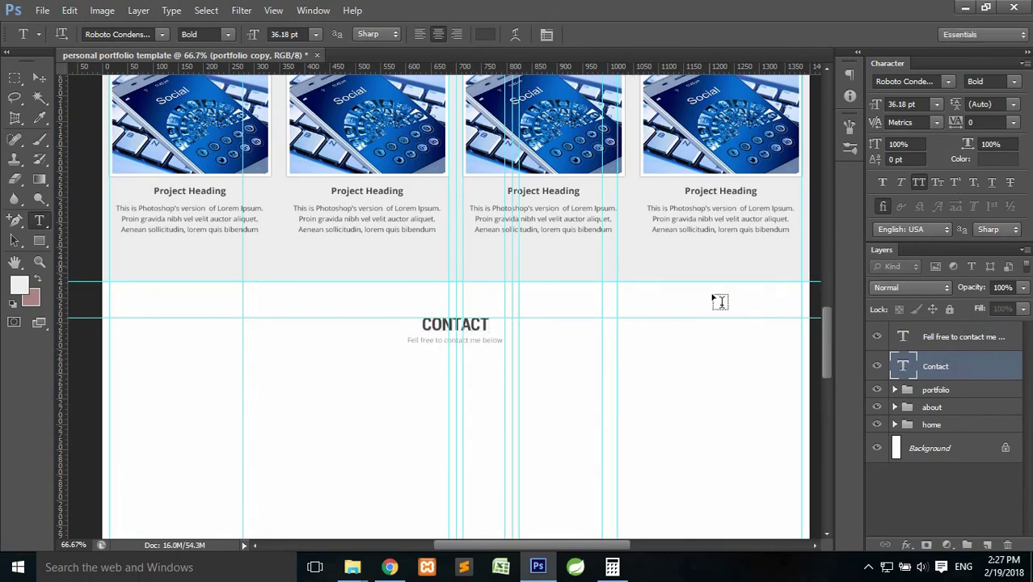
pyautogui.moveTo(826, 333); pyautogui.dragTo(837, 261)
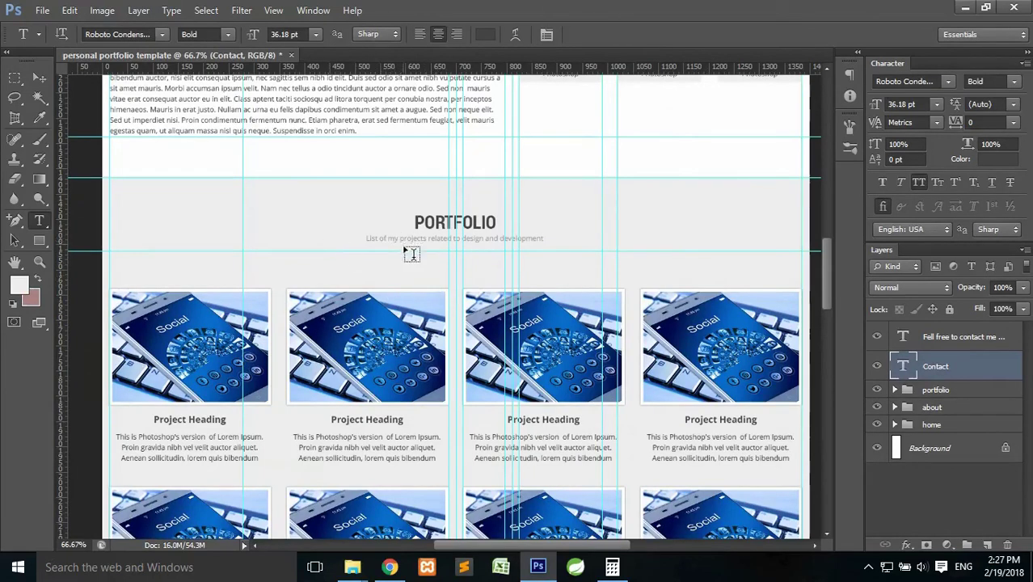
# Move a guide to the top of the project images and measure the subtitle-to-images gap.
pyautogui.click(34, 77)
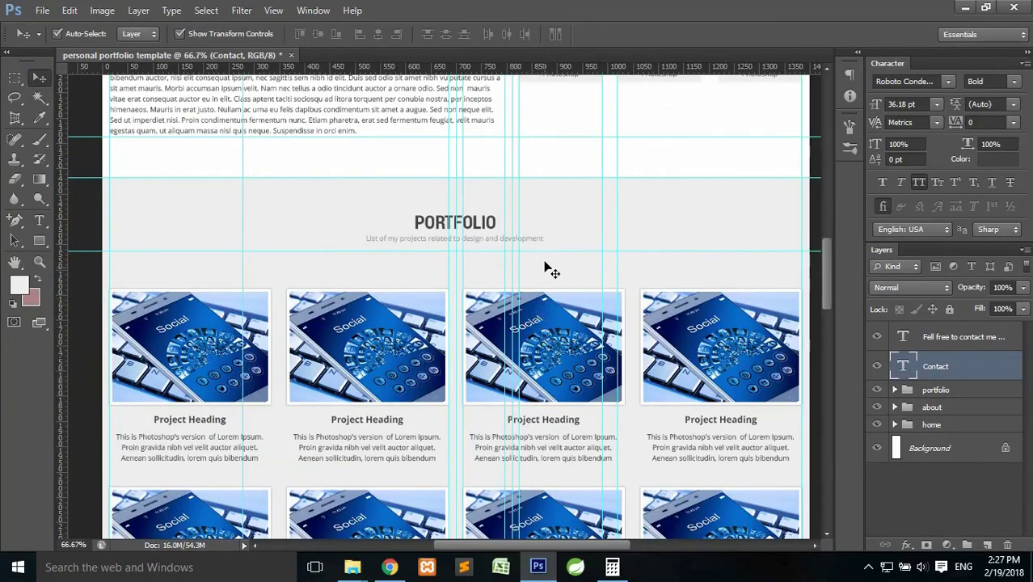
pyautogui.moveTo(542, 252); pyautogui.dragTo(543, 288)
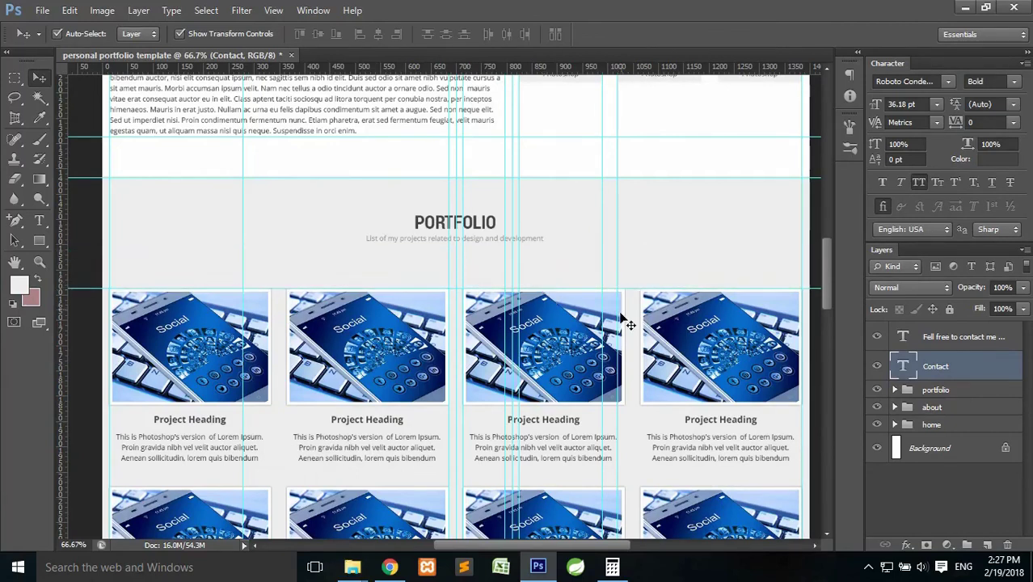
pyautogui.click(14, 78)
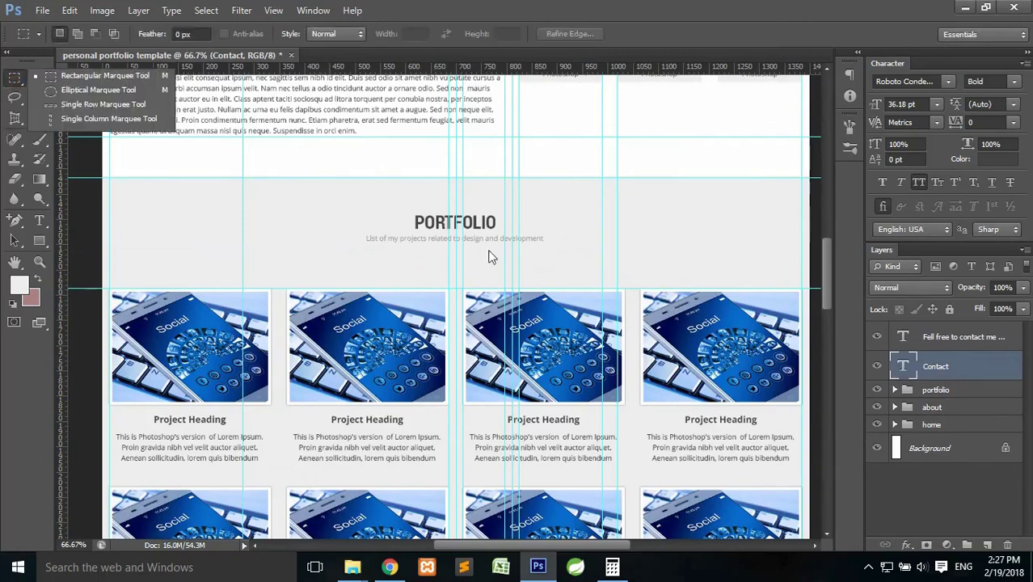
pyautogui.moveTo(432, 288); pyautogui.dragTo(484, 244)
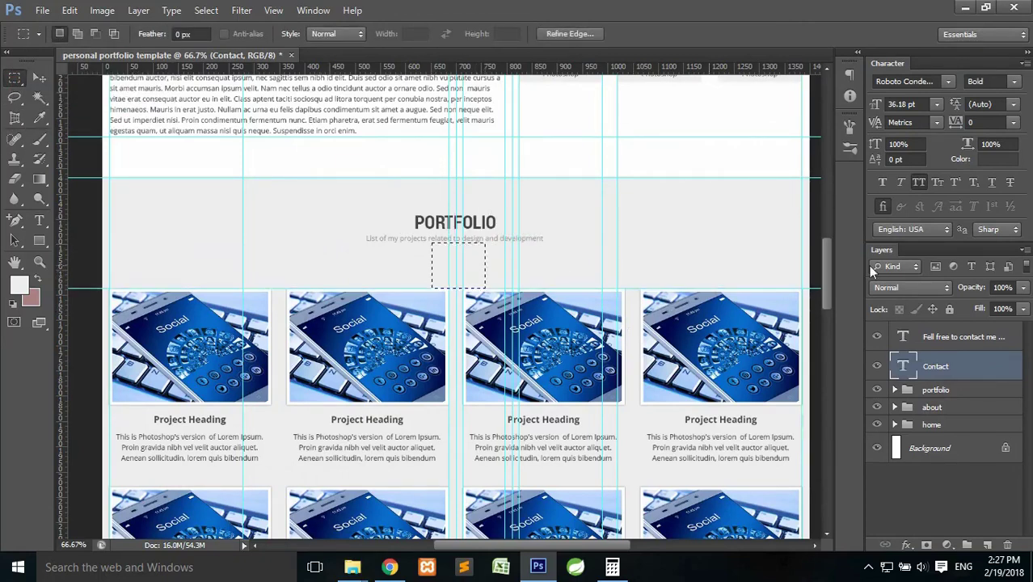
# Place the measured gap under the CONTACT heading, add a guide at its bottom, and deselect.
pyautogui.moveTo(827, 266); pyautogui.dragTo(826, 289)
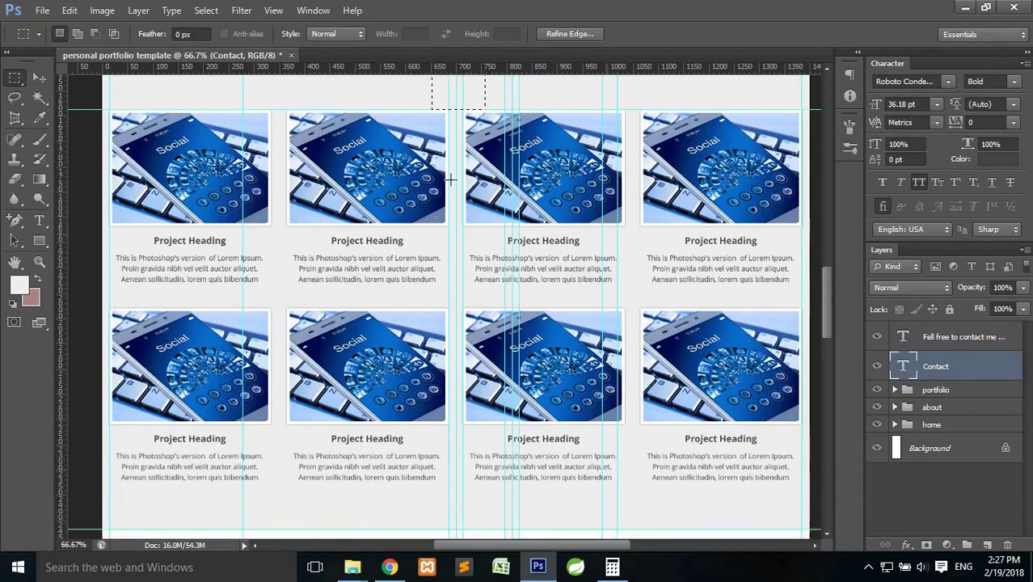
pyautogui.moveTo(464, 101); pyautogui.dragTo(477, 463)
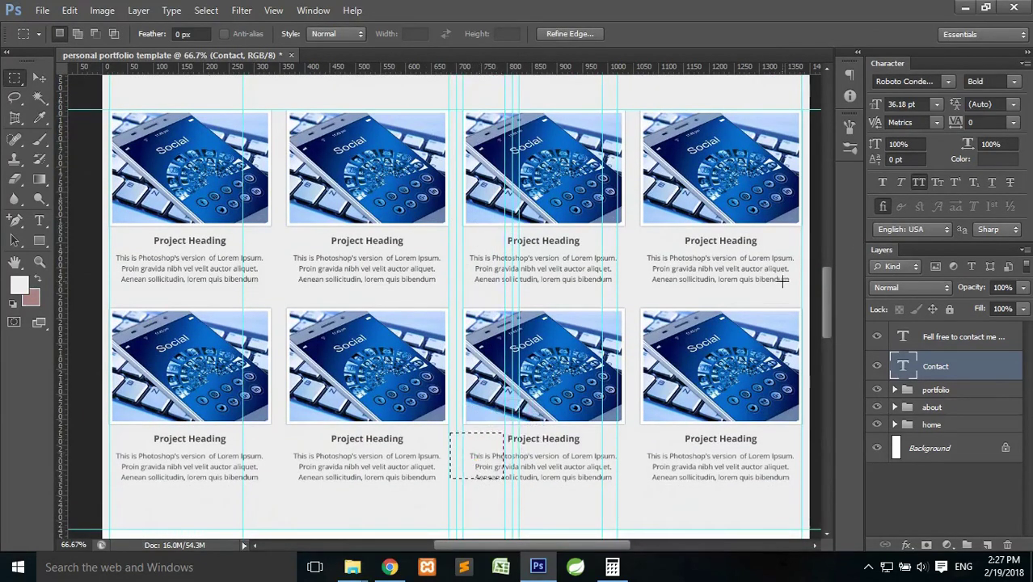
pyautogui.moveTo(826, 285); pyautogui.dragTo(825, 339)
pyautogui.moveTo(482, 115); pyautogui.dragTo(456, 274)
pyautogui.moveTo(508, 67); pyautogui.dragTo(495, 298)
pyautogui.hotkey('ctrl', 'd')
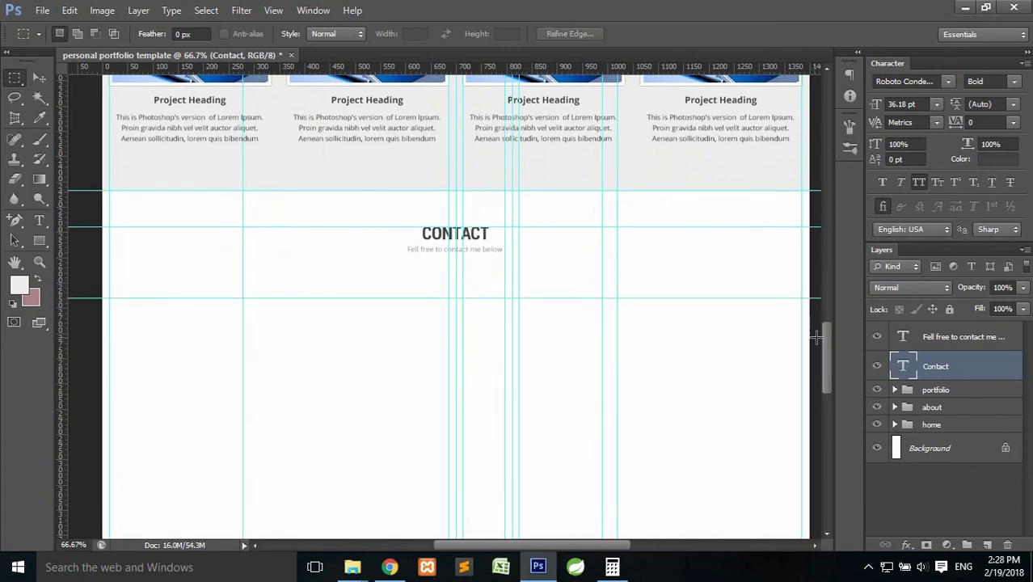
pyautogui.moveTo(826, 333); pyautogui.dragTo(831, 353)
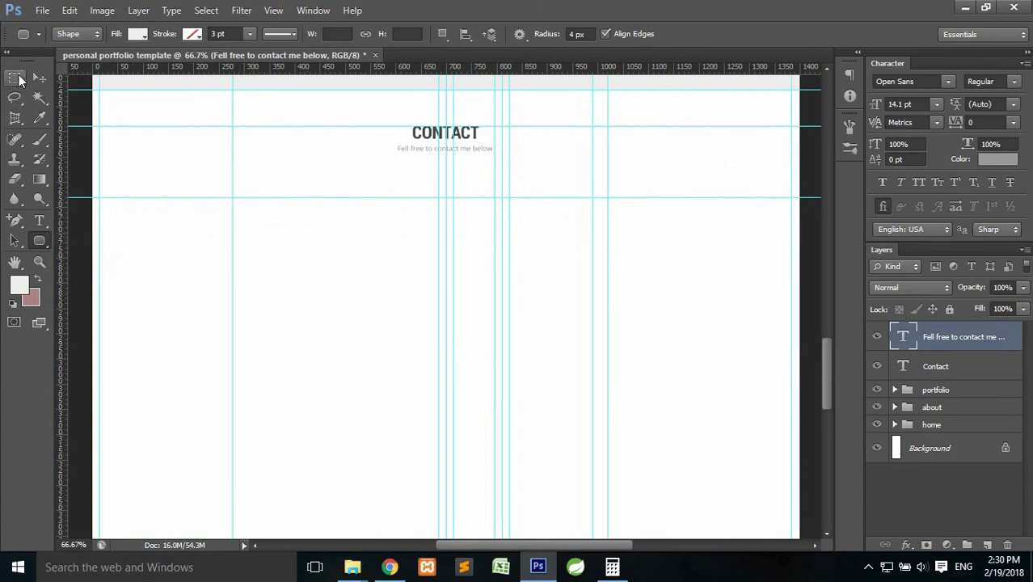
pyautogui.click(15, 77)
pyautogui.moveTo(98, 210); pyautogui.dragTo(309, 272)
pyautogui.click(100, 212)
pyautogui.moveTo(100, 213); pyautogui.dragTo(436, 276)
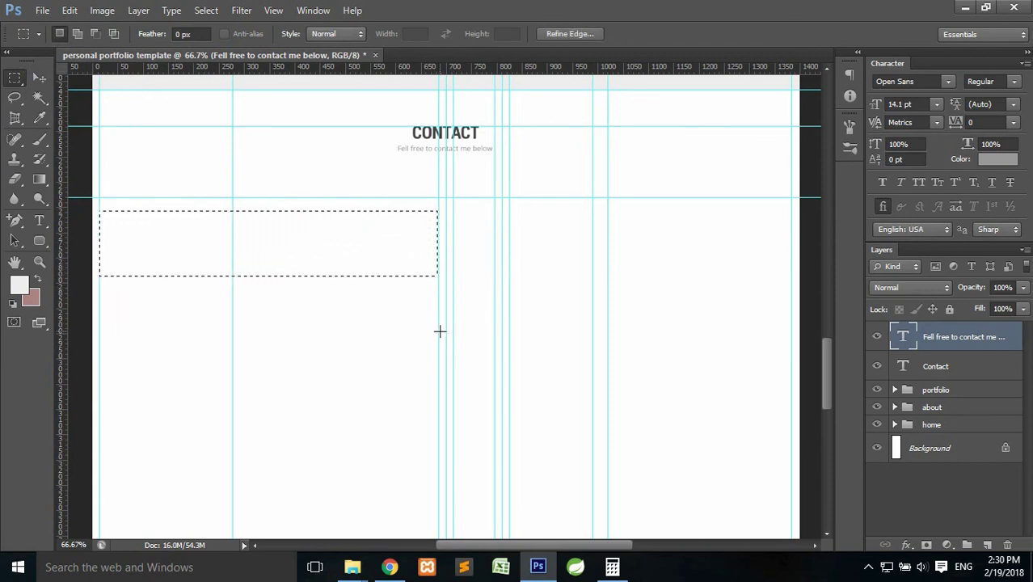
pyautogui.click(612, 567)
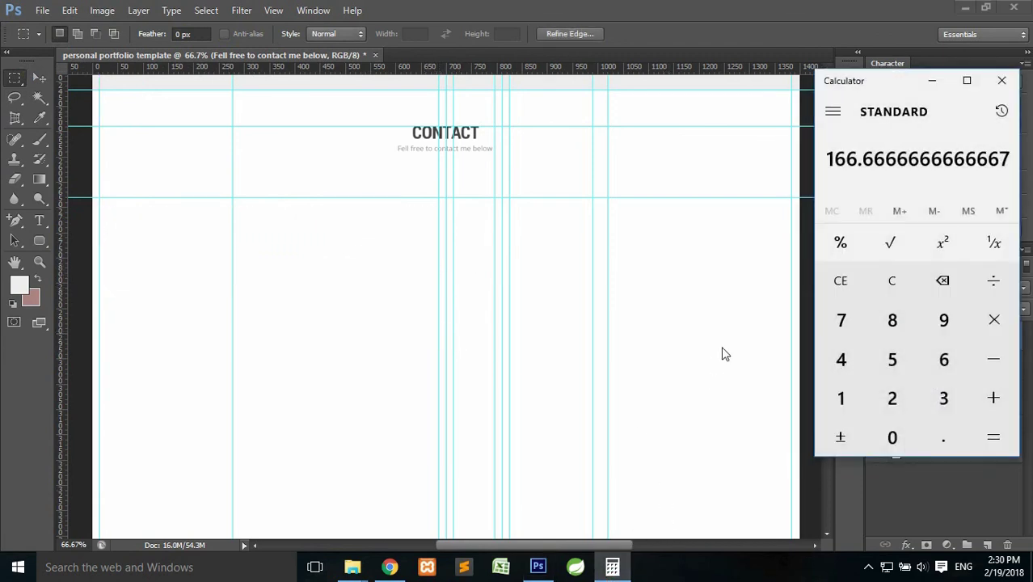
pyautogui.click(841, 281)
pyautogui.click(939, 354)
pyautogui.click(842, 319)
pyautogui.click(892, 435)
pyautogui.click(995, 362)
pyautogui.click(939, 396)
pyautogui.click(886, 436)
pyautogui.click(993, 436)
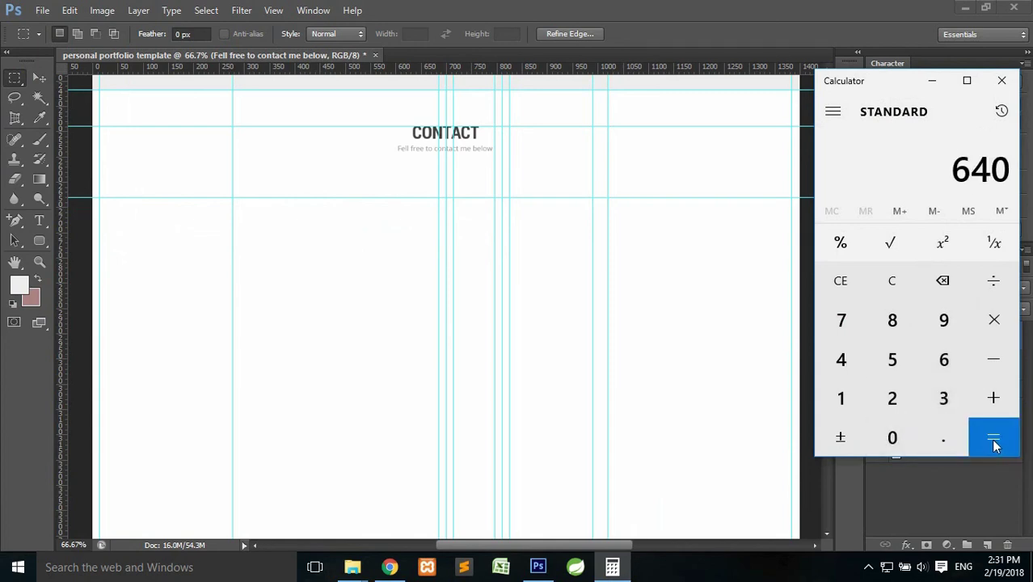
pyautogui.click(993, 280)
pyautogui.click(892, 398)
pyautogui.click(993, 432)
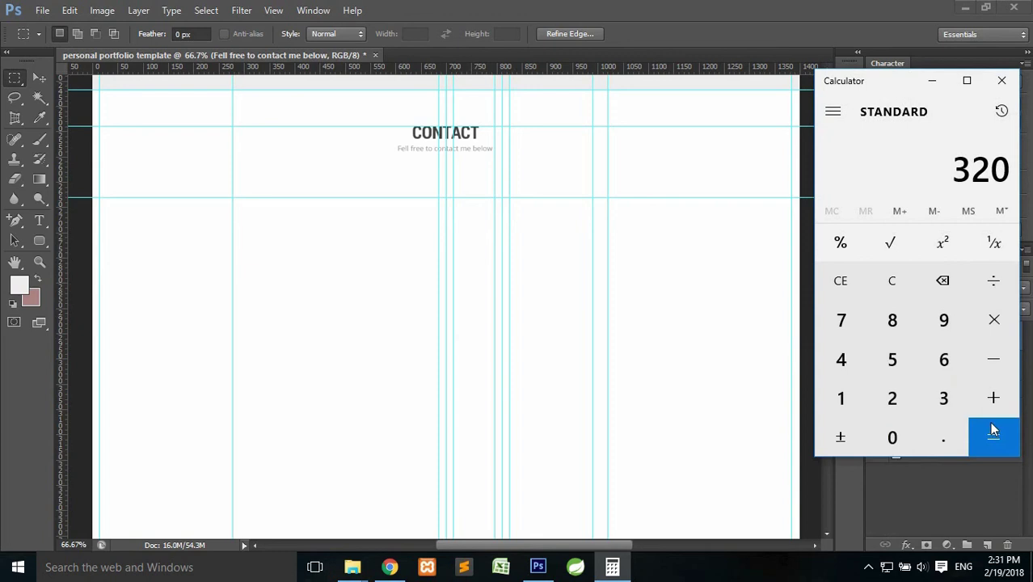
pyautogui.click(929, 84)
pyautogui.moveTo(99, 213); pyautogui.dragTo(438, 275)
pyautogui.click(333, 275)
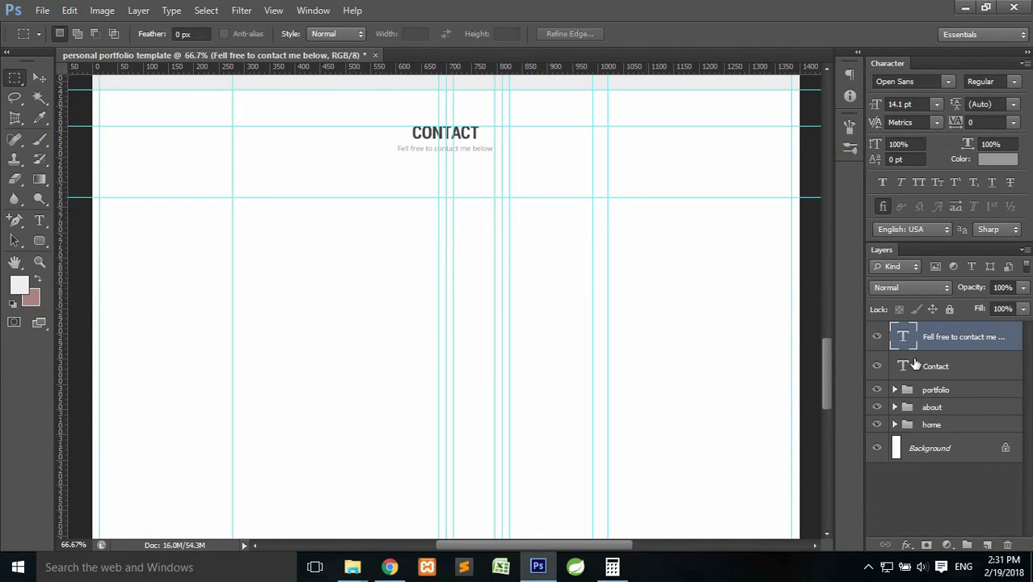
# On a new layer, create a 320 × 40 px rounded rectangle with 4 px corner radius.
pyautogui.click(987, 545)
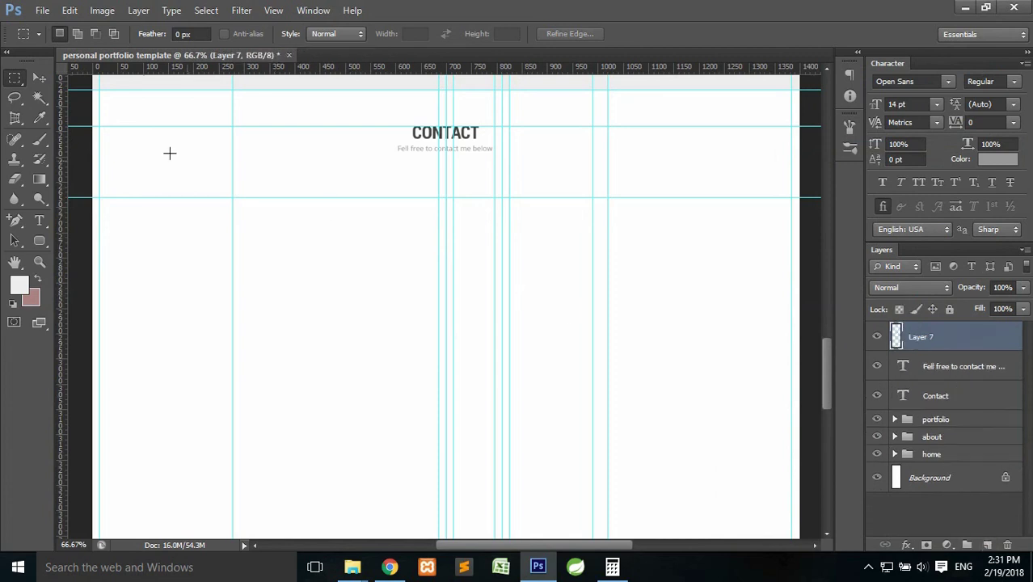
pyautogui.click(39, 239)
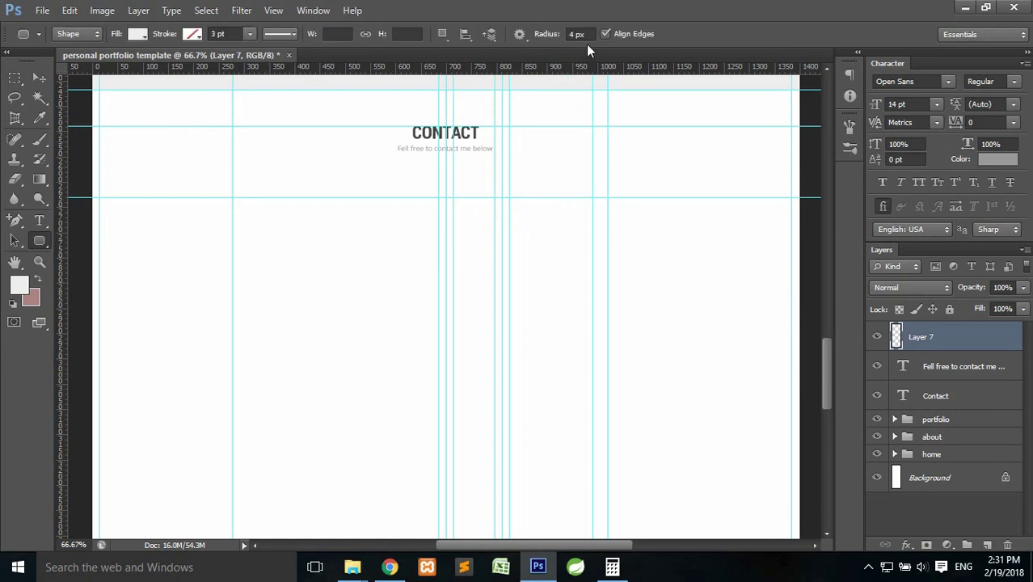
pyautogui.click(560, 31)
pyautogui.click(278, 216)
pyautogui.click(484, 175)
pyautogui.click(438, 175)
pyautogui.write('32')
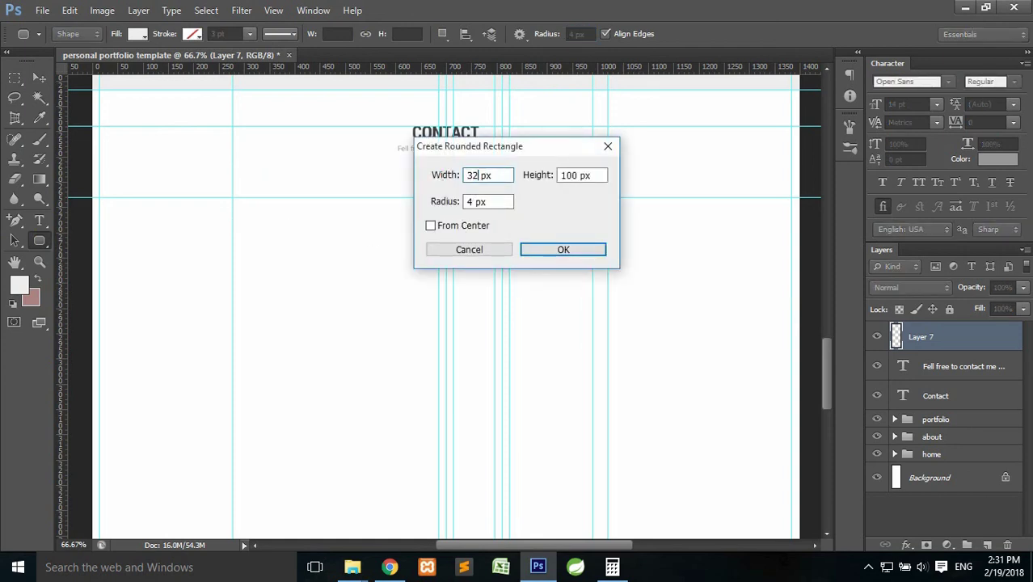
pyautogui.write('0')
pyautogui.press('Tab')
pyautogui.write('40')
pyautogui.click(555, 249)
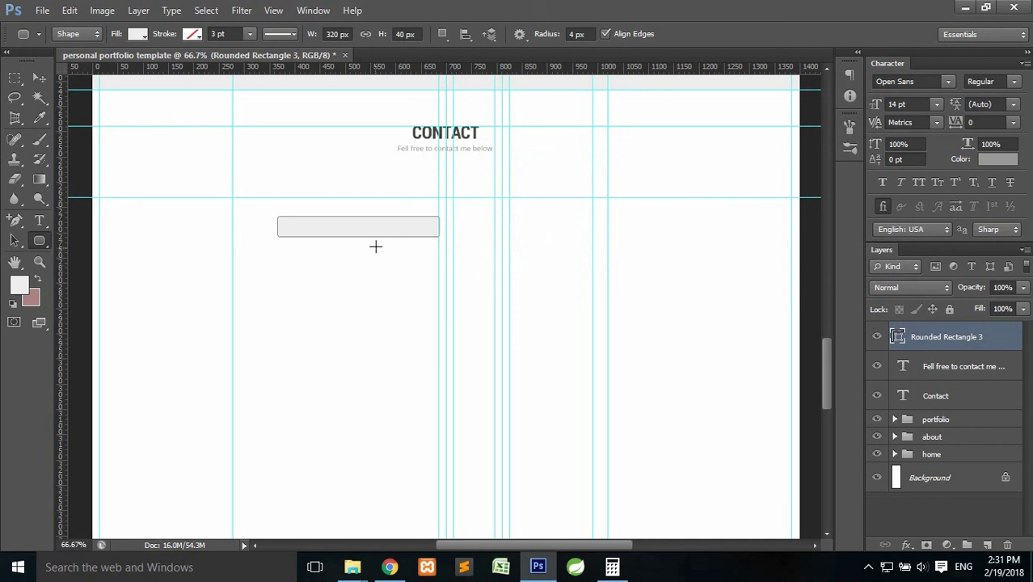
# Move the rounded rectangle to the section's left edge below the heading.
pyautogui.hotkey('ctrl', 't')
pyautogui.moveTo(391, 229); pyautogui.dragTo(202, 209)
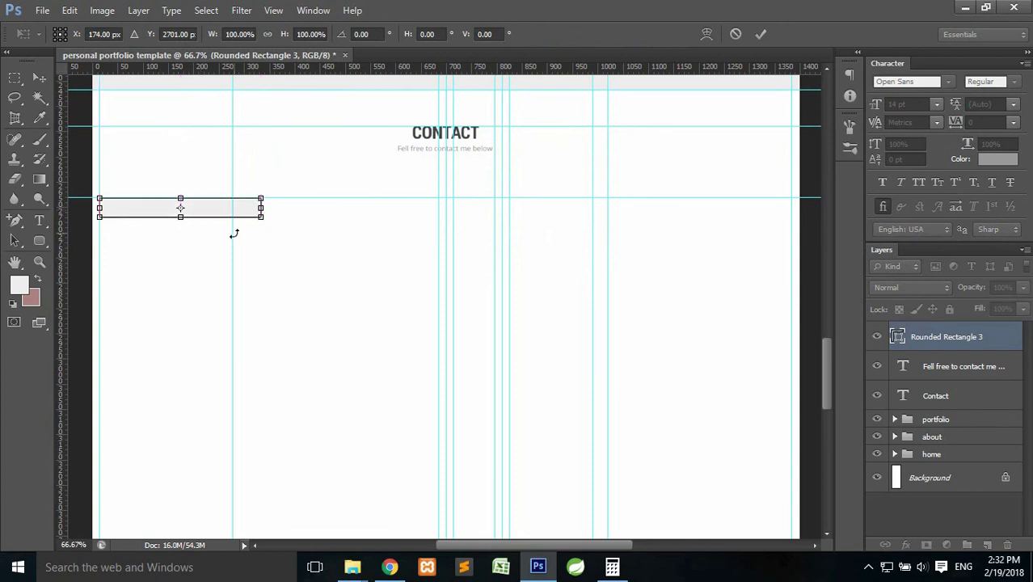
pyautogui.press('Return')
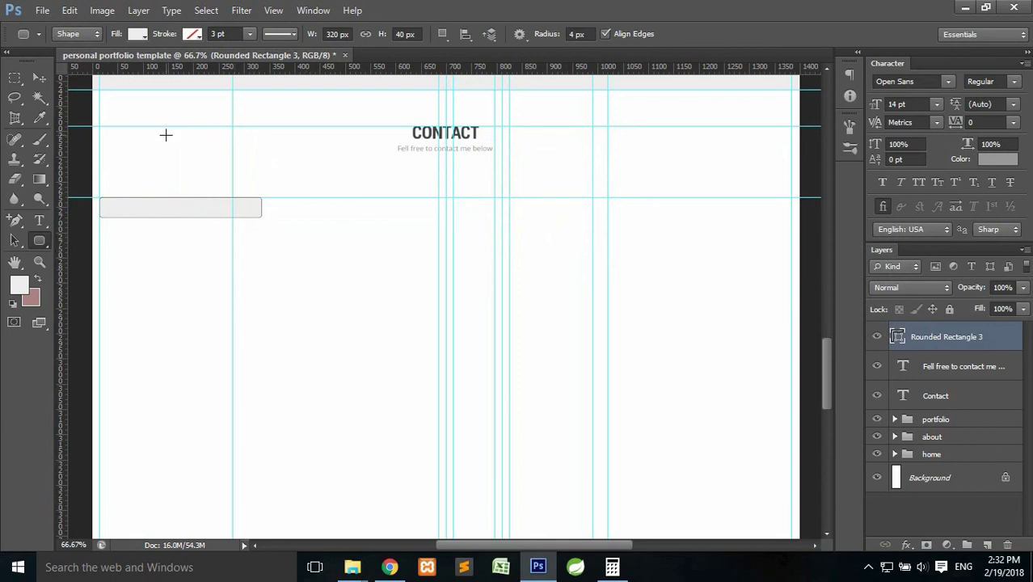
# Give the rectangle no fill and a 1 pt #dddddd light grey stroke.
pyautogui.click(139, 35)
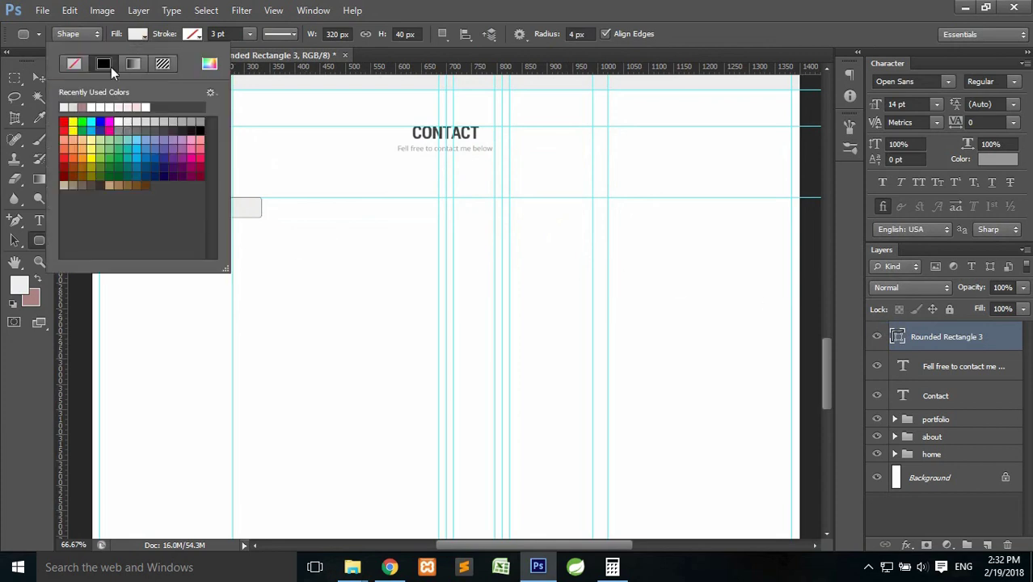
pyautogui.click(74, 65)
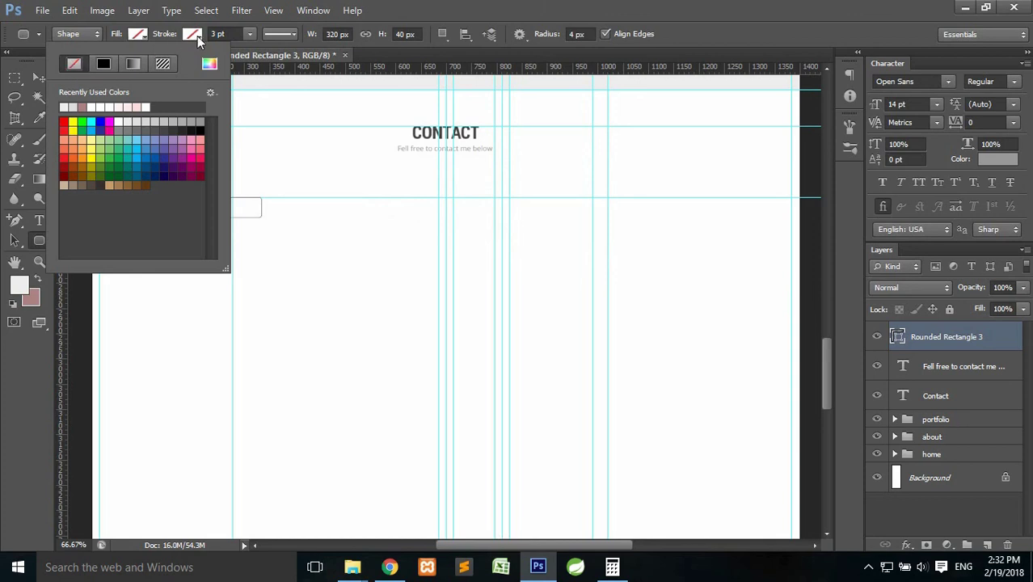
pyautogui.click(191, 35)
pyautogui.click(192, 35)
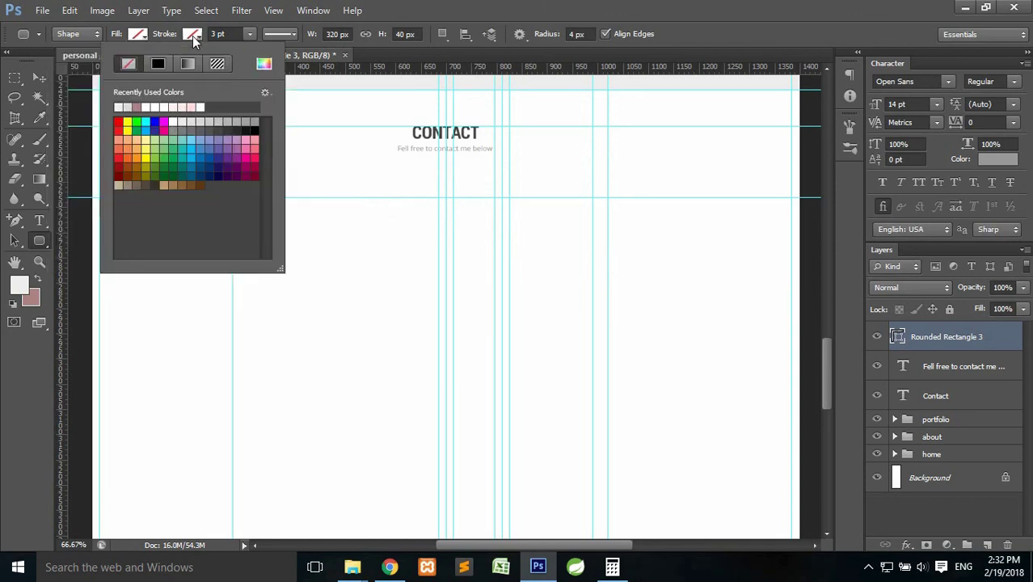
pyautogui.click(264, 70)
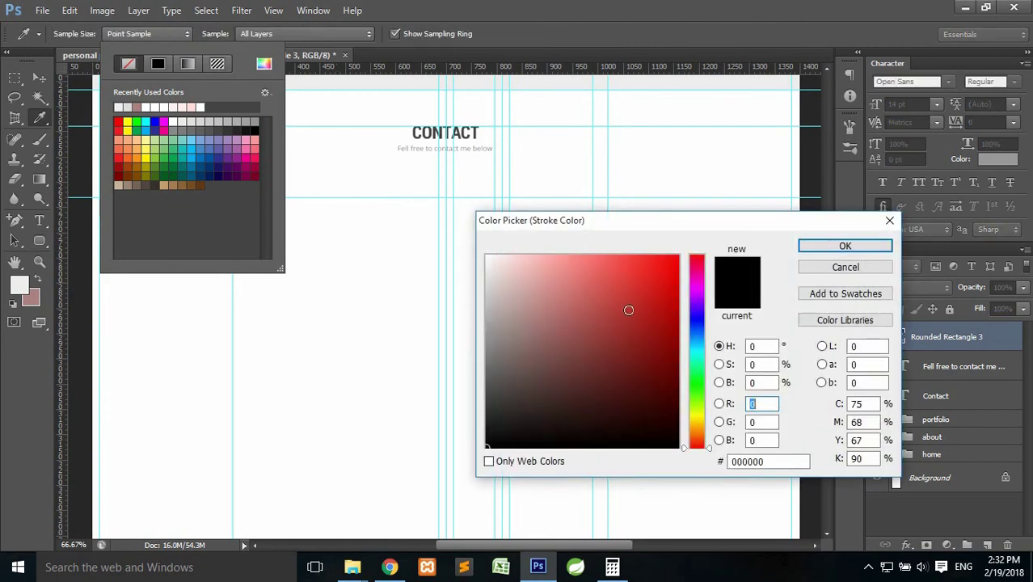
pyautogui.click(774, 462)
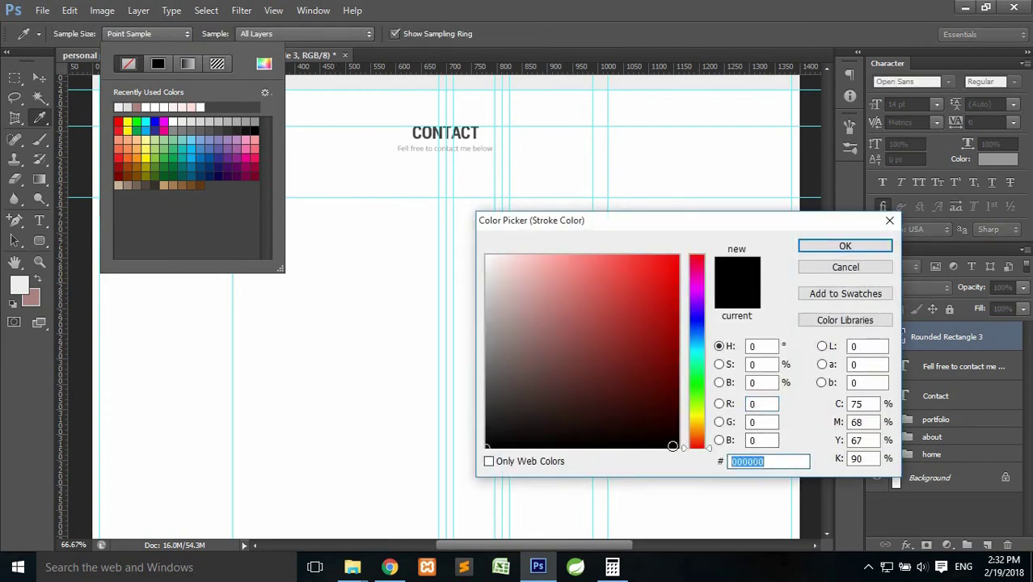
pyautogui.write('ddd')
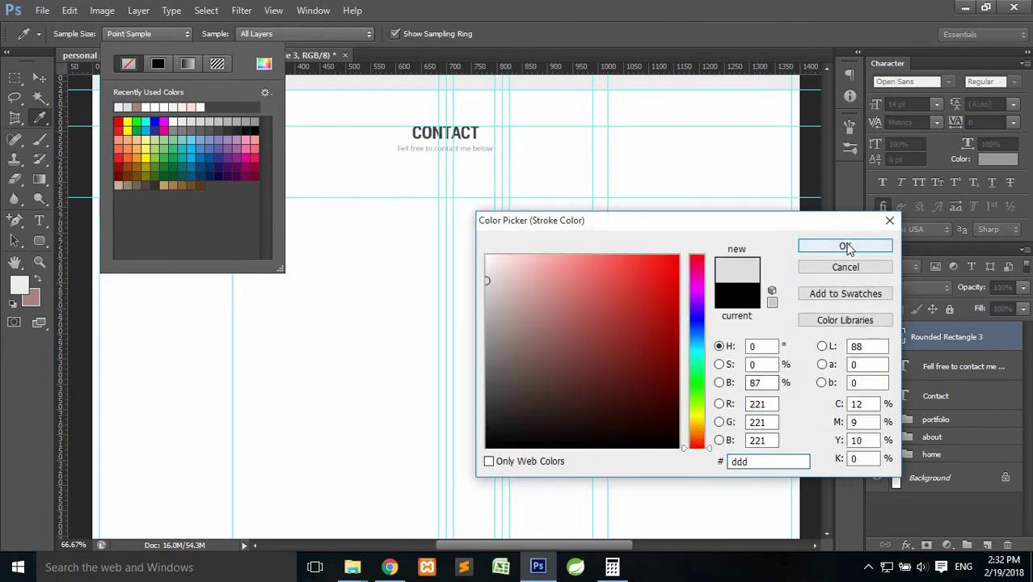
pyautogui.click(845, 246)
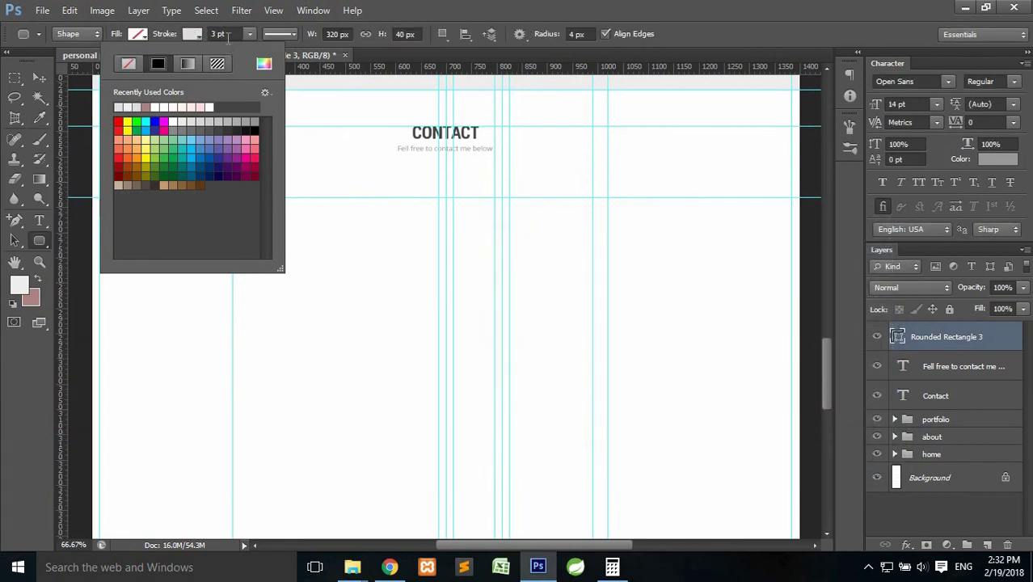
pyautogui.click(214, 30)
pyautogui.click(209, 34)
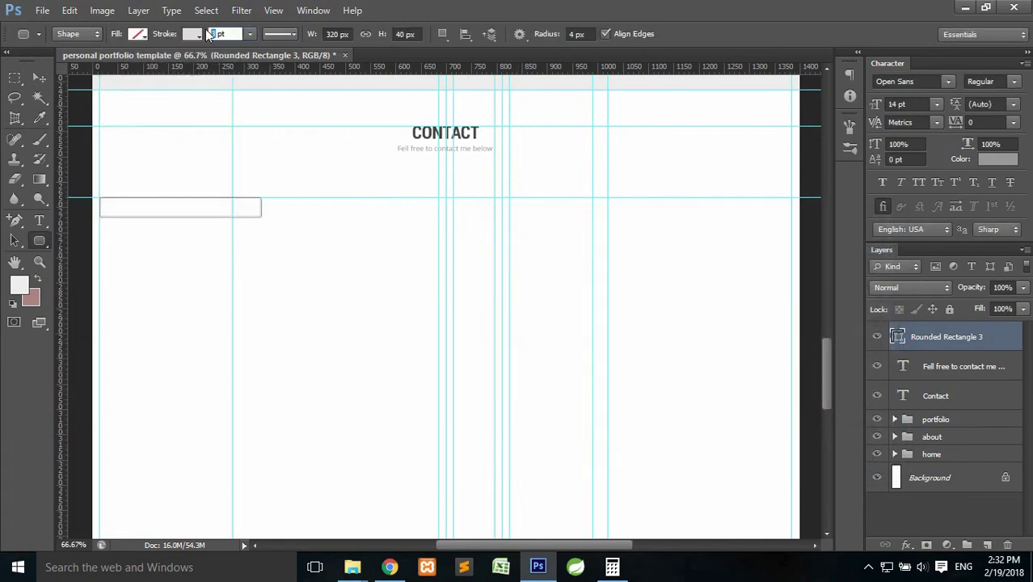
pyautogui.press('Return')
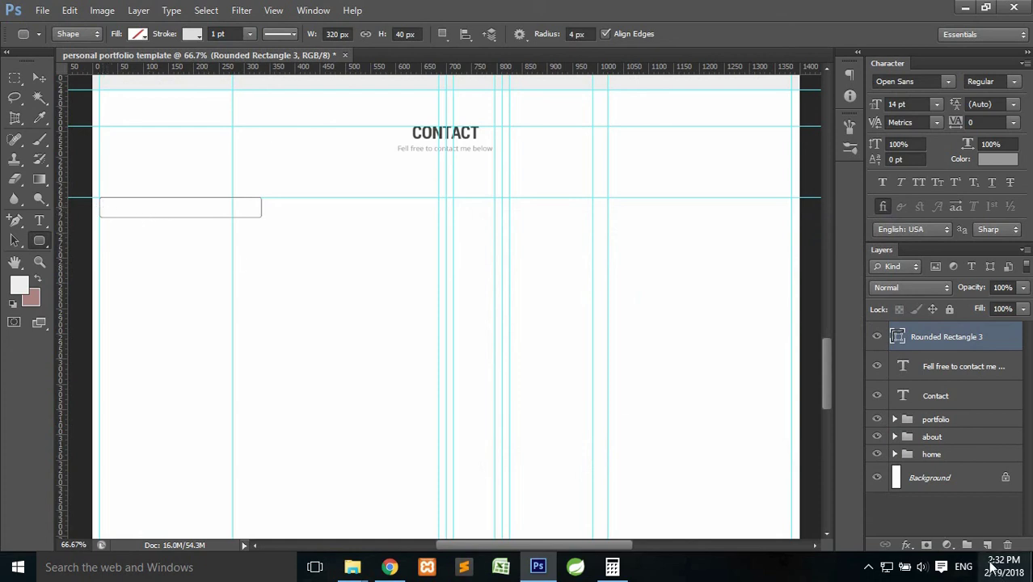
# Add a 'Name' placeholder text layer inside the rectangle, then zoom to 100% and pan.
pyautogui.click(987, 544)
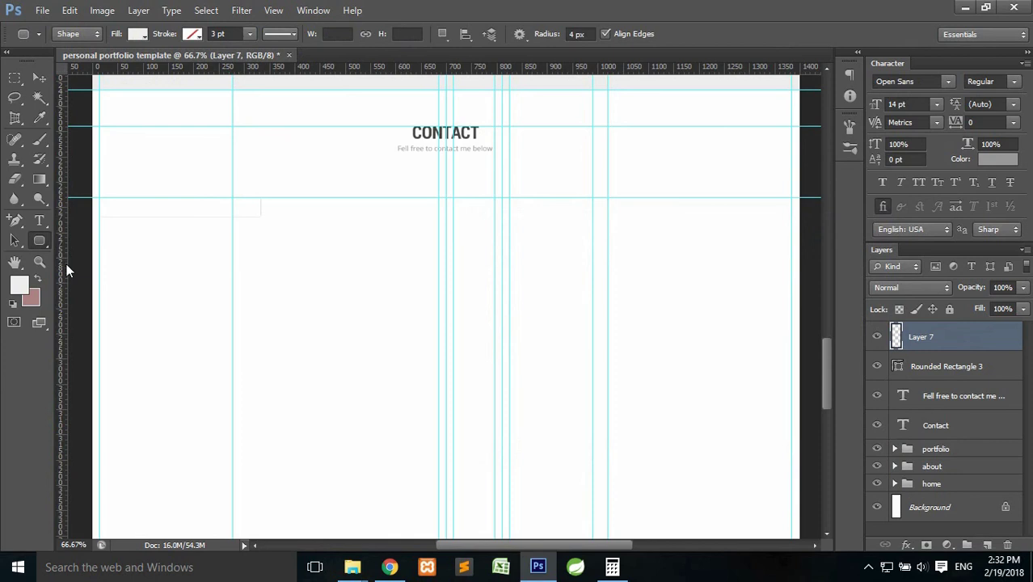
pyautogui.click(40, 221)
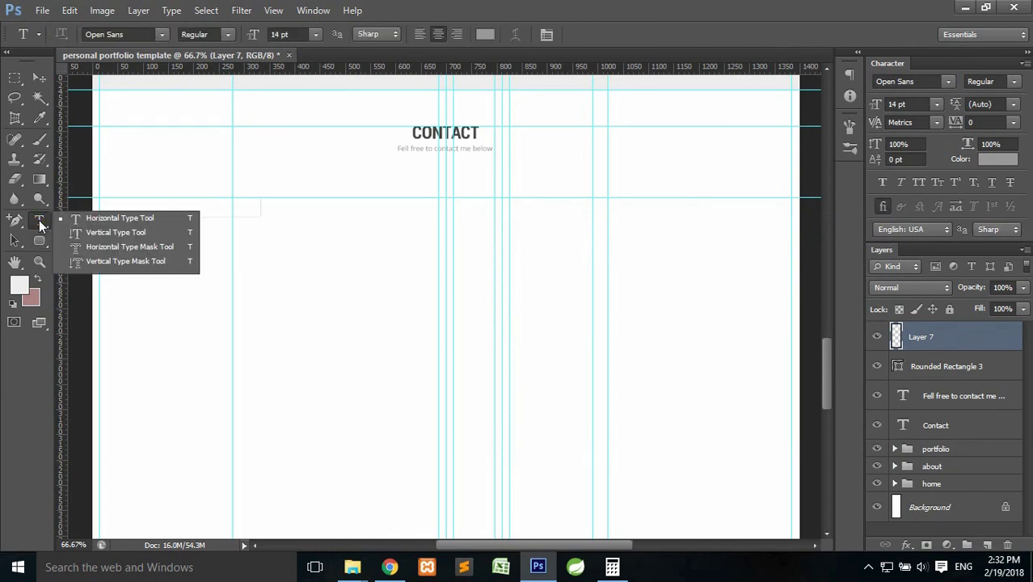
pyautogui.click(40, 223)
pyautogui.click(111, 214)
pyautogui.write('a')
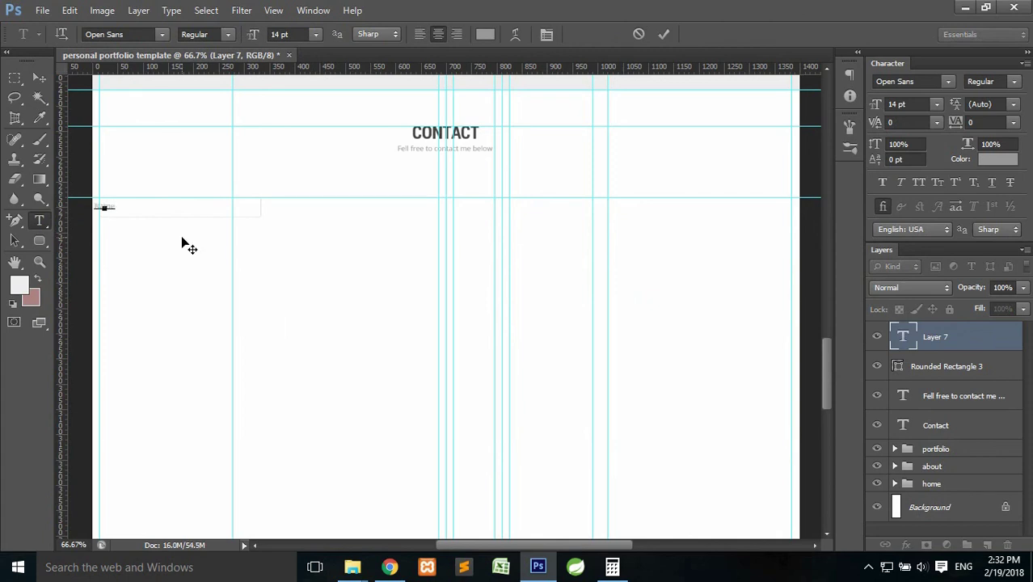
pyautogui.write('ome')
pyautogui.click(664, 34)
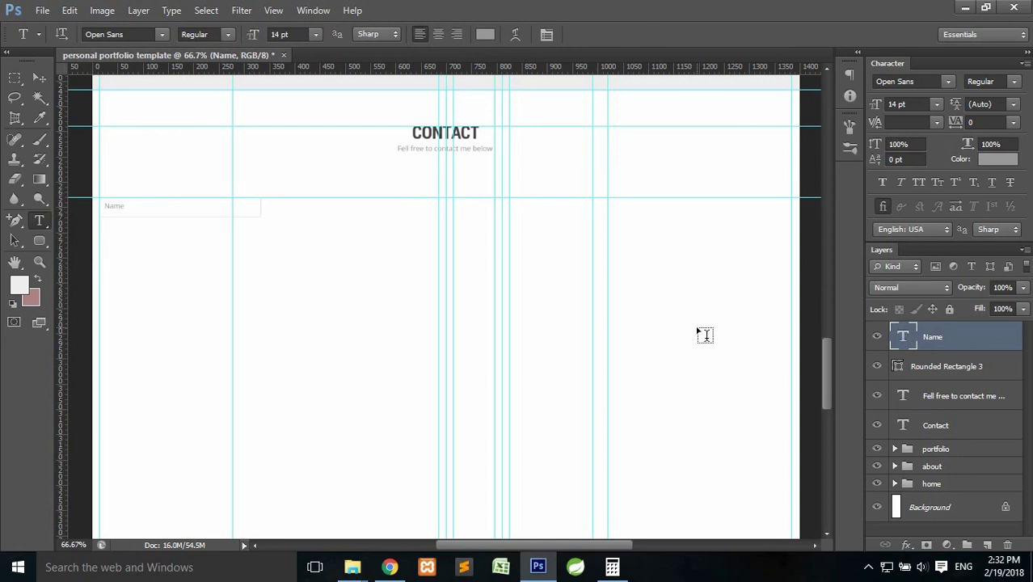
pyautogui.hotkey('ctrl', '+')
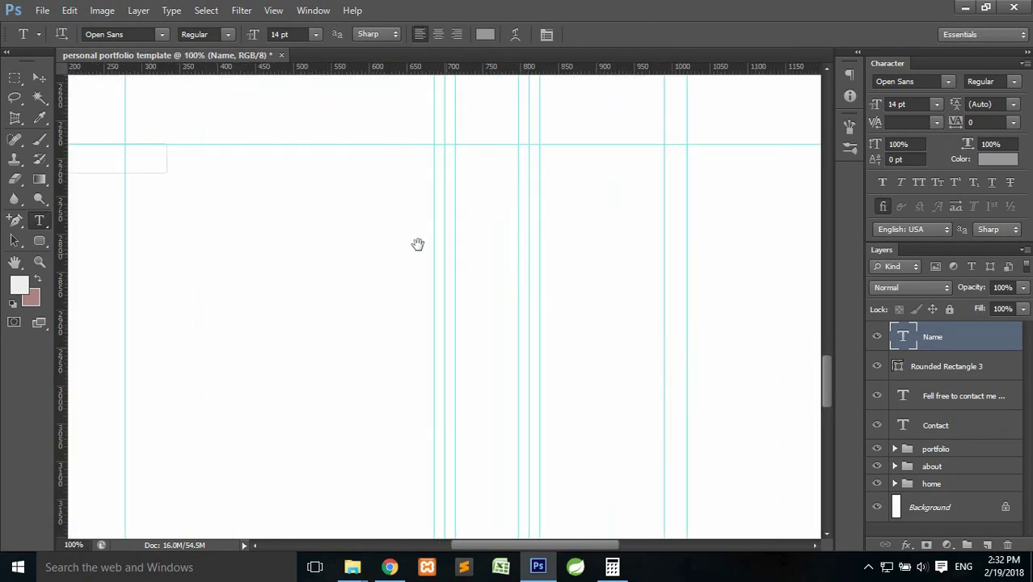
pyautogui.moveTo(426, 235); pyautogui.dragTo(638, 270)
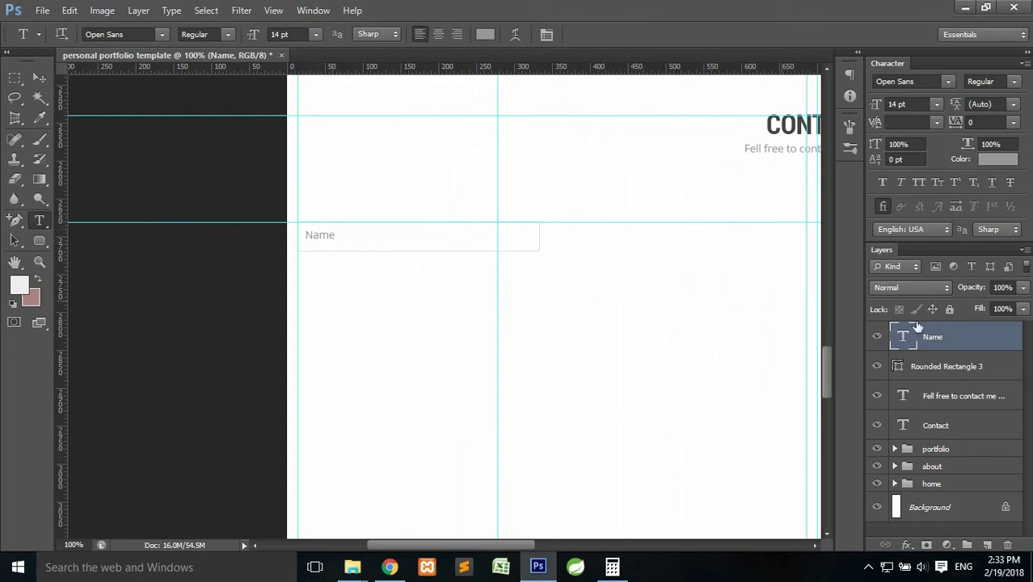
# Vertically centre the Name text within the field outline, then deselect.
pyautogui.keyDown('ctrl'); pyautogui.click(898, 366); pyautogui.keyUp('ctrl')
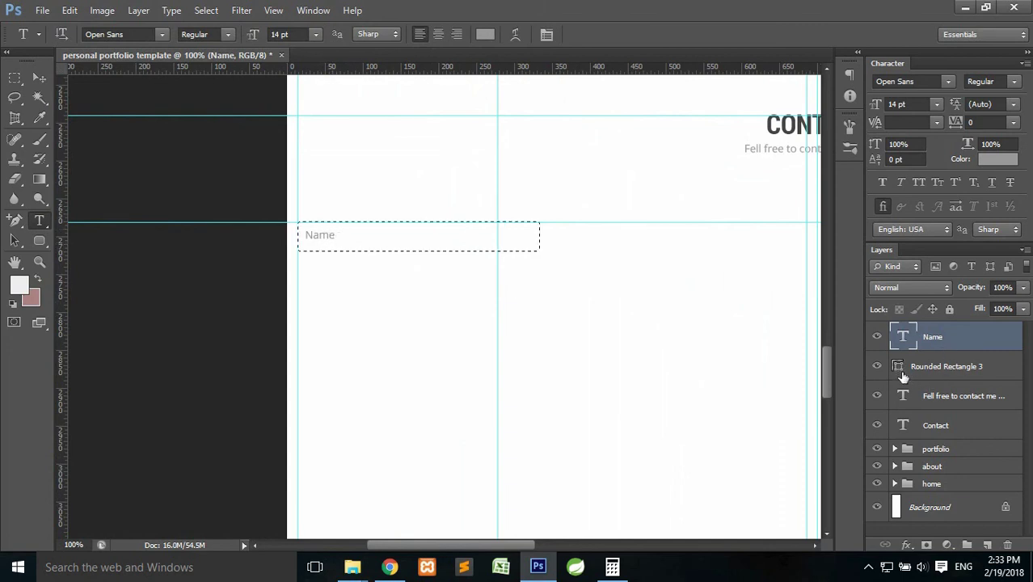
pyautogui.click(43, 77)
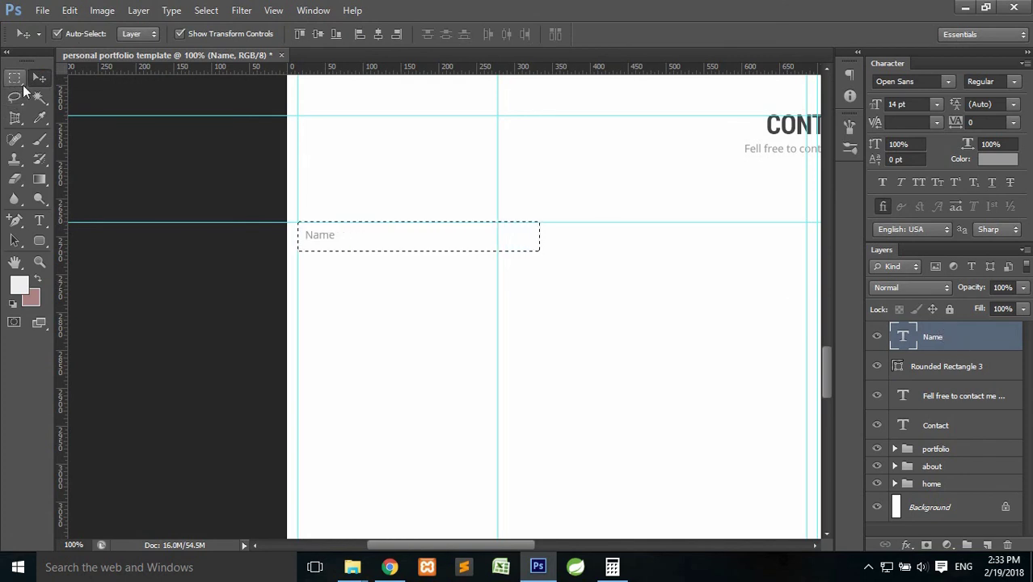
pyautogui.click(318, 34)
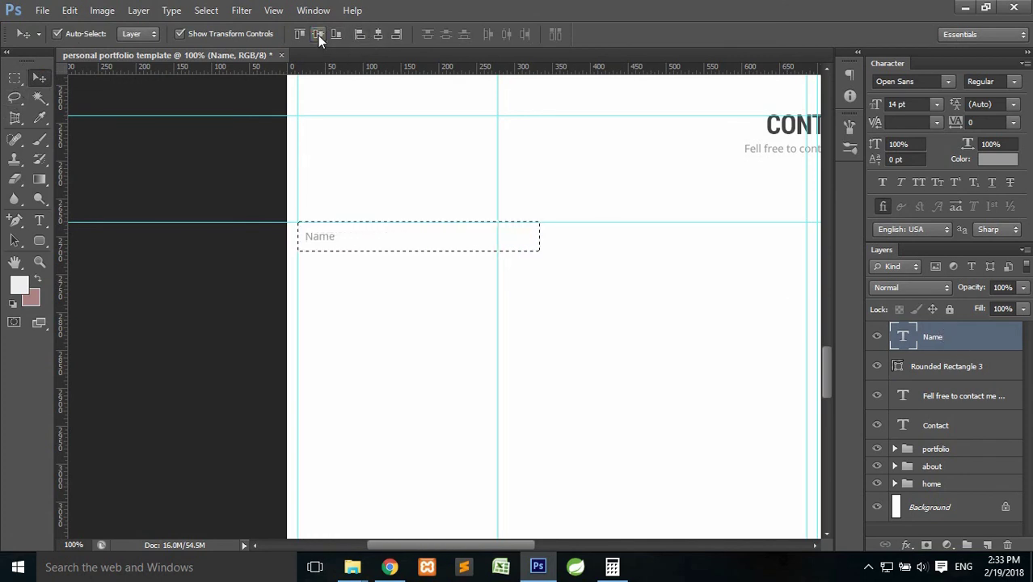
pyautogui.hotkey('ctrl', 'd')
pyautogui.click(15, 78)
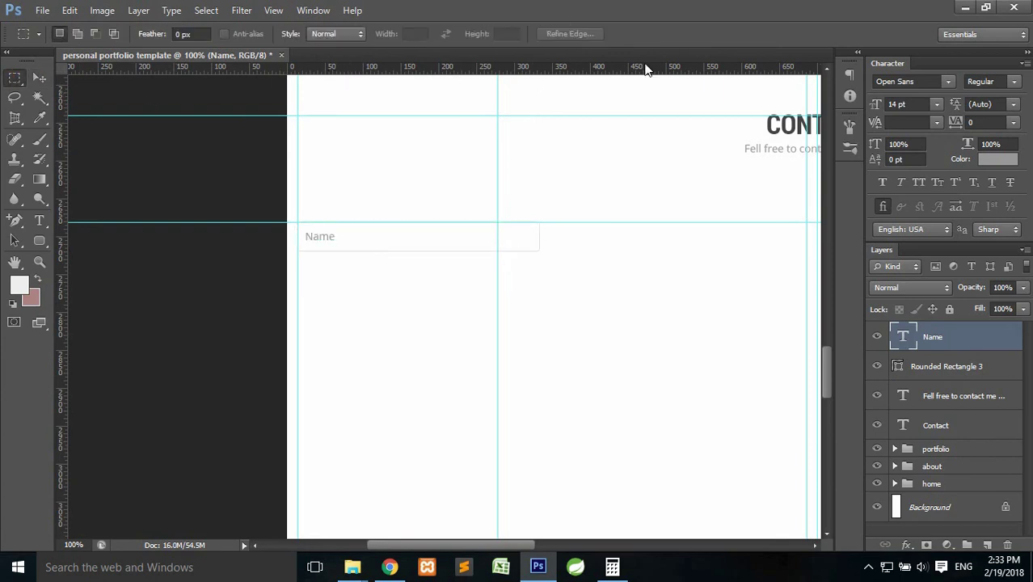
pyautogui.hotkey('ctrl', 'h')
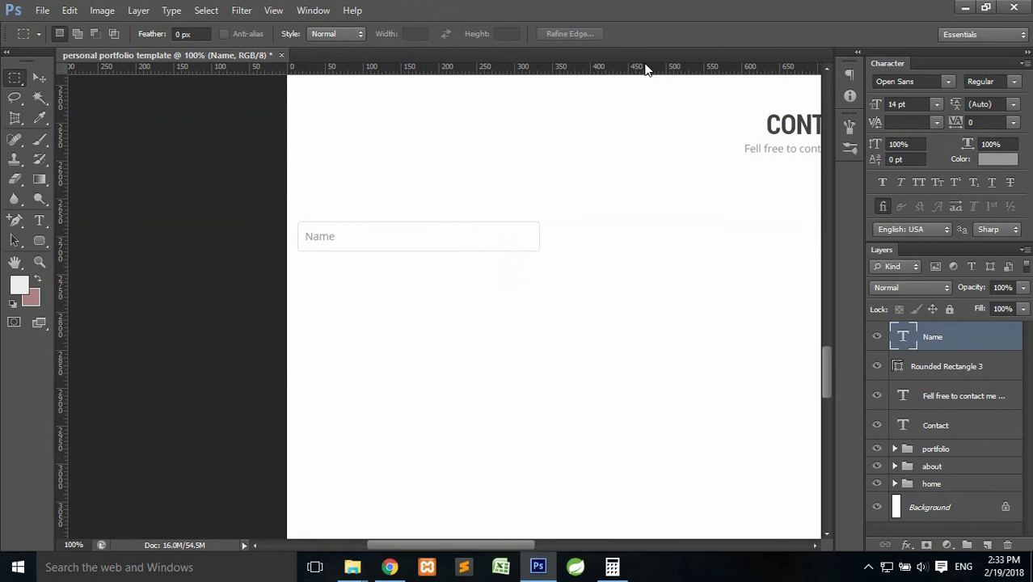
pyautogui.hotkey('ctrl', 'h')
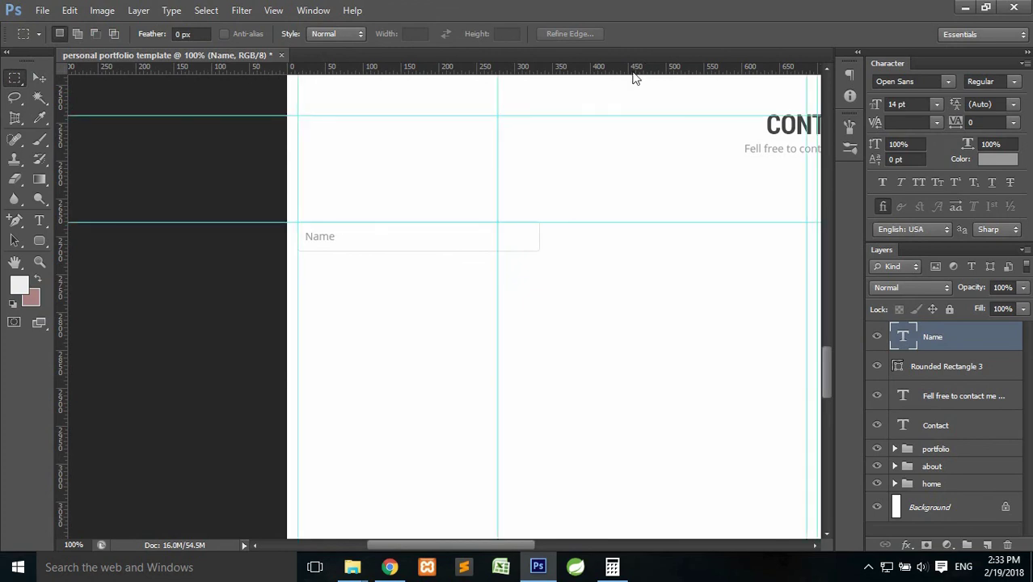
# Change the placeholder to 'Name*' and nudge it slightly right.
pyautogui.click(40, 220)
pyautogui.click(320, 236)
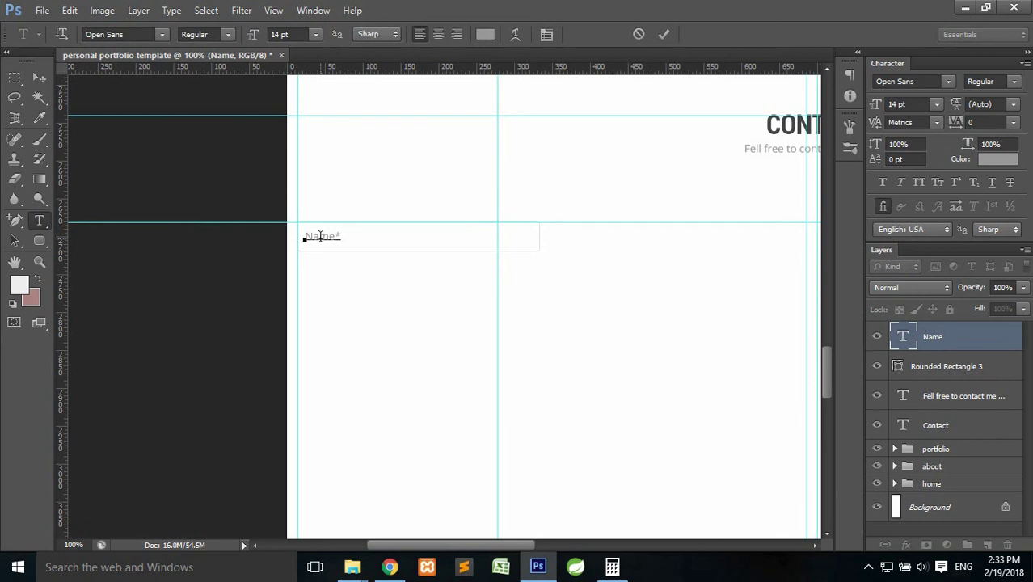
pyautogui.click(664, 34)
pyautogui.hotkey('ctrl', 't')
pyautogui.press('Right')
pyautogui.press('Right')
pyautogui.press('Return')
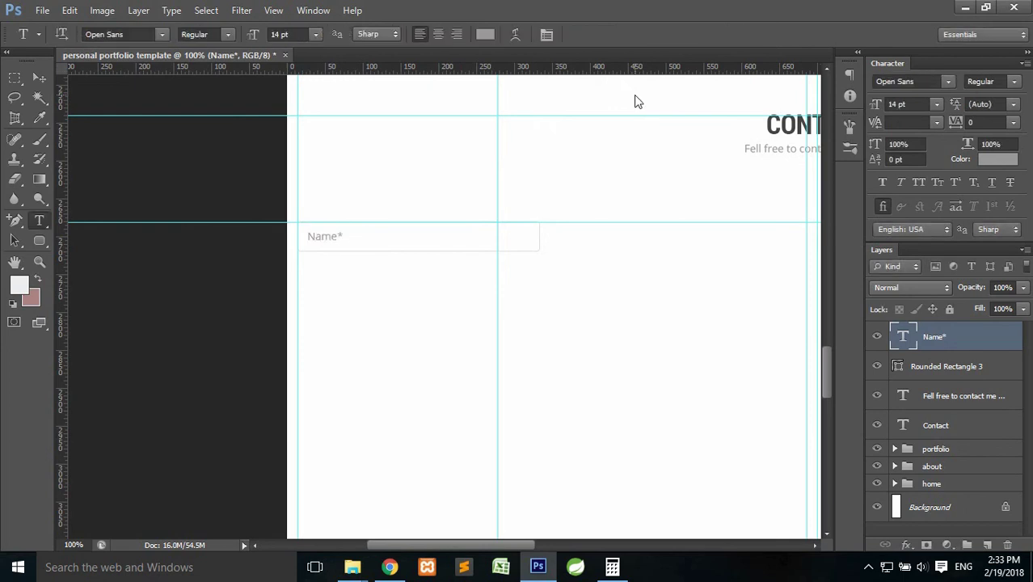
pyautogui.moveTo(711, 205); pyautogui.dragTo(510, 203)
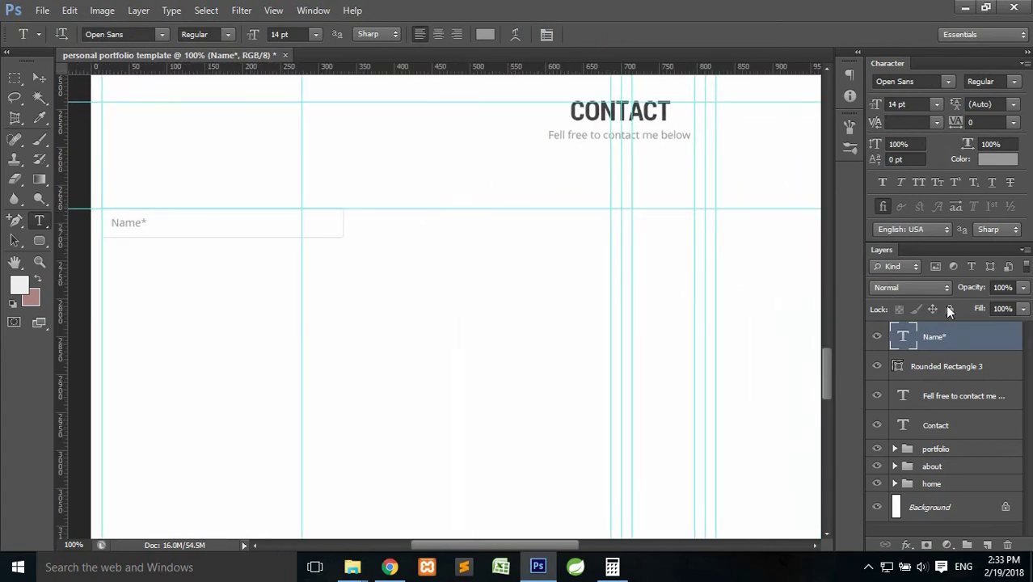
# Group the Name* text with its box and place a copy in the right column.
pyautogui.click(941, 369)
pyautogui.keyDown('shift'); pyautogui.click(946, 338); pyautogui.keyUp('shift')
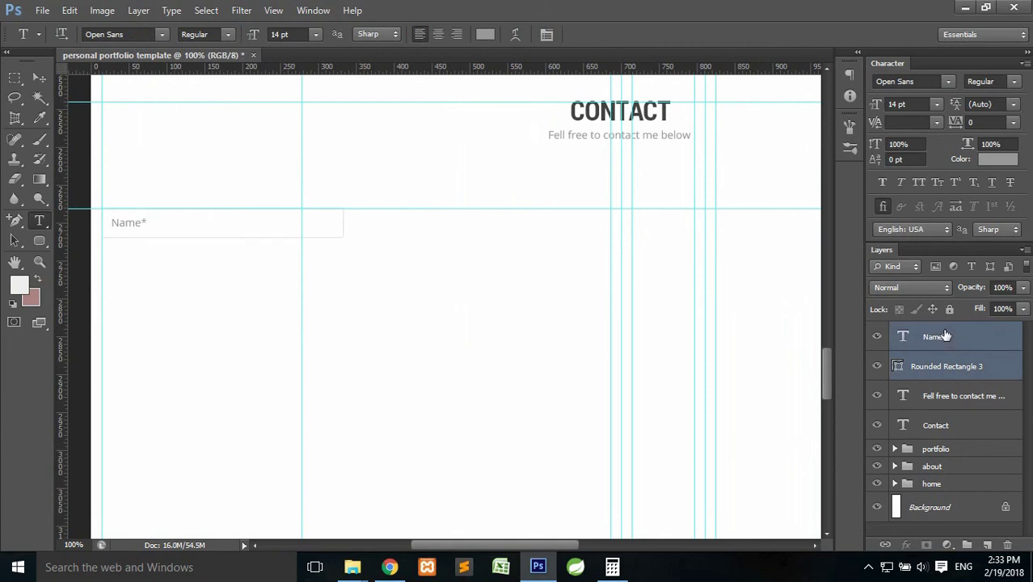
pyautogui.hotkey('ctrl', 'g')
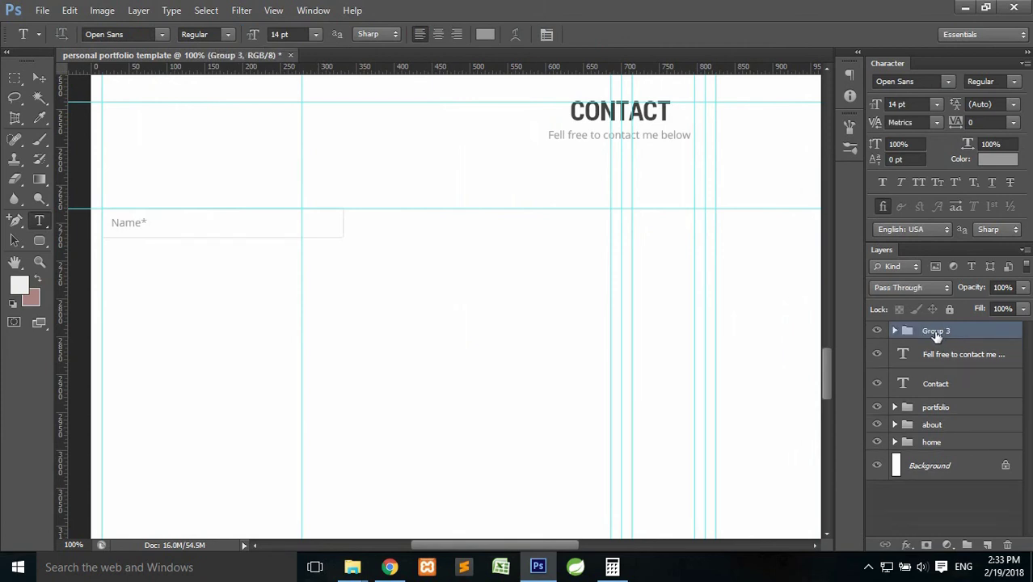
pyautogui.hotkey('ctrl', 'j')
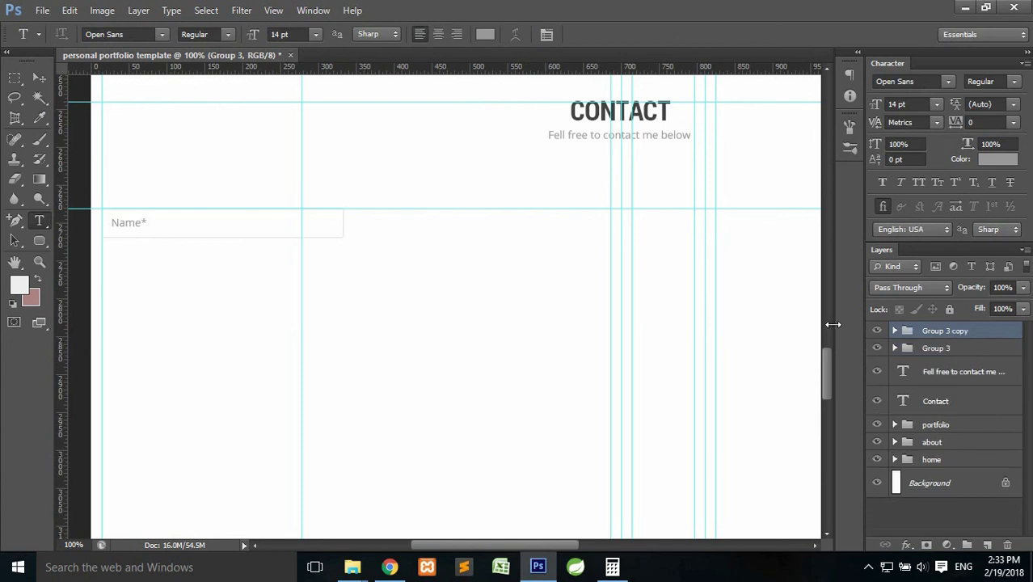
pyautogui.hotkey('ctrl', 't')
pyautogui.moveTo(260, 225); pyautogui.dragTo(532, 230)
pyautogui.press('t')
pyautogui.click(761, 34)
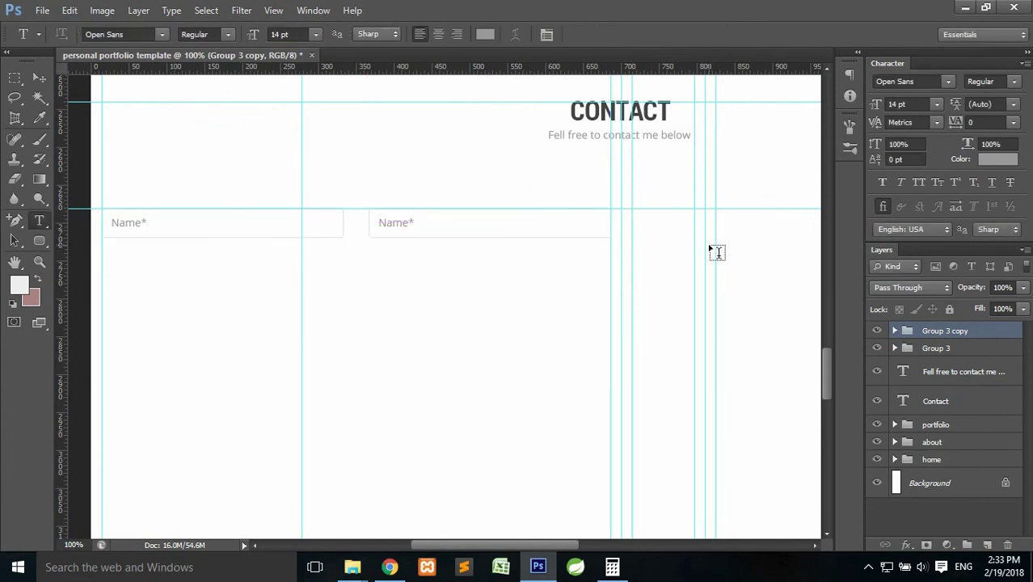
# Duplicate the original Name field group and move the copy below the first field.
pyautogui.click(935, 348)
pyautogui.hotkey('ctrl', 'j')
pyautogui.moveTo(935, 349); pyautogui.dragTo(937, 322)
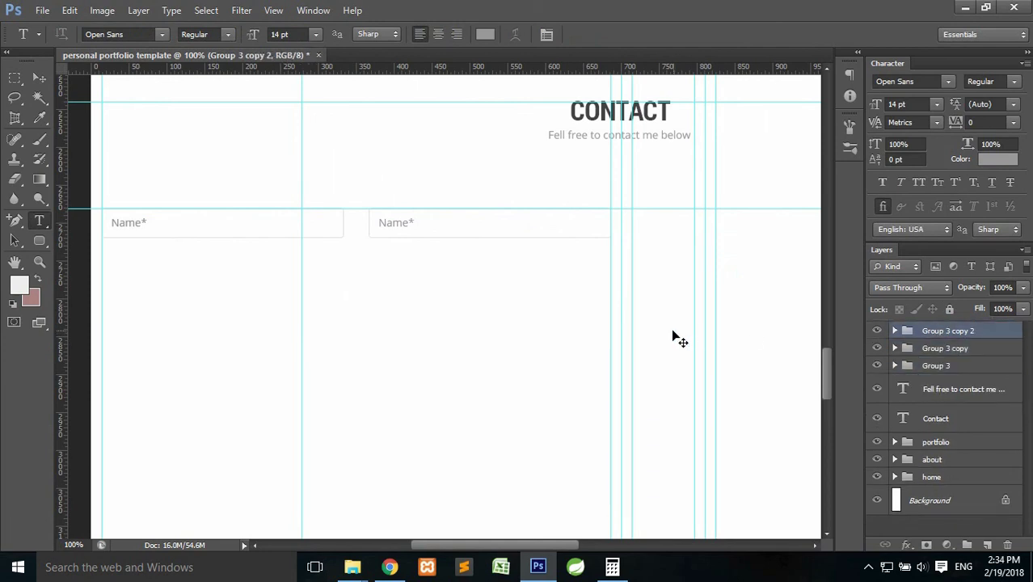
pyautogui.hotkey('ctrl', 't')
pyautogui.moveTo(261, 225); pyautogui.dragTo(261, 279)
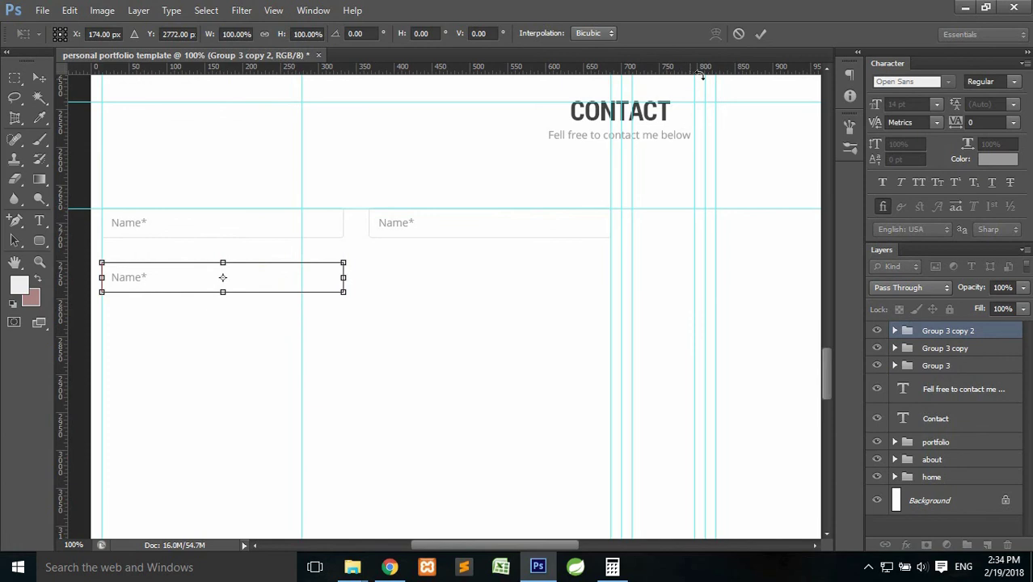
pyautogui.click(763, 36)
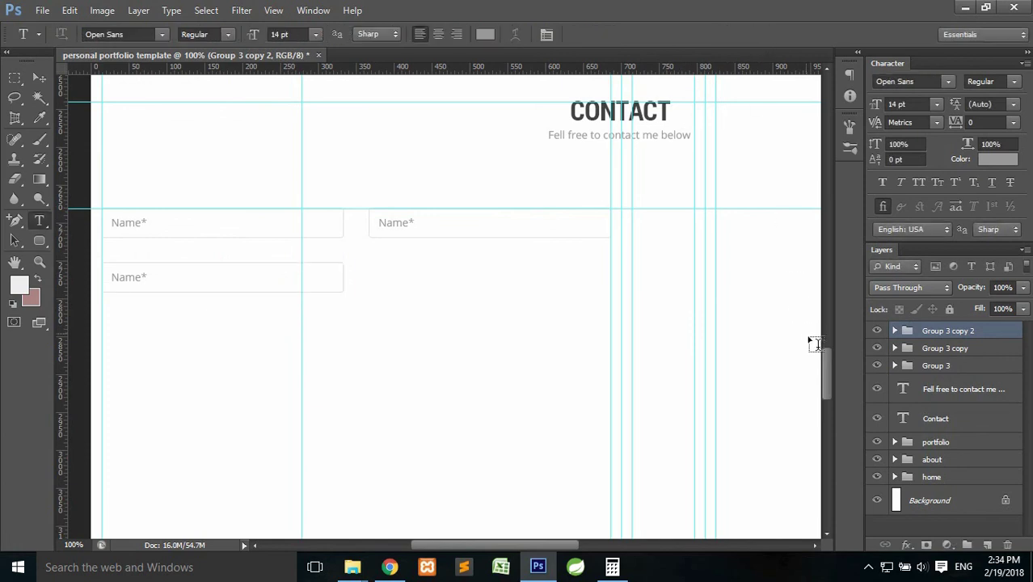
pyautogui.scroll(-2, 825, 362)
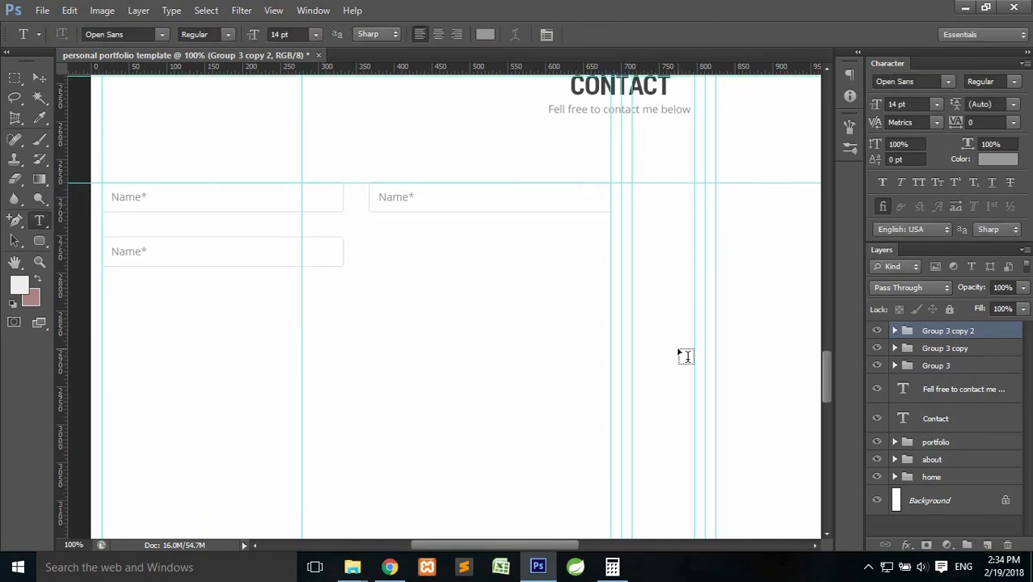
# Nudge the lower field up two small steps to its final position.
pyautogui.hotkey('ctrl', 't')
pyautogui.press('Up')
pyautogui.press('Up')
pyautogui.press('Up')
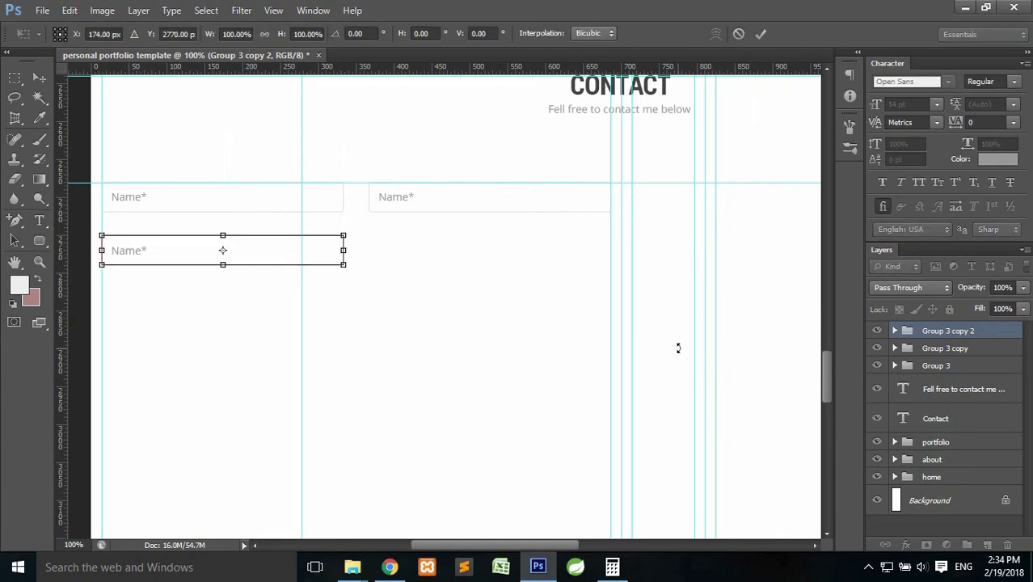
pyautogui.press('Return')
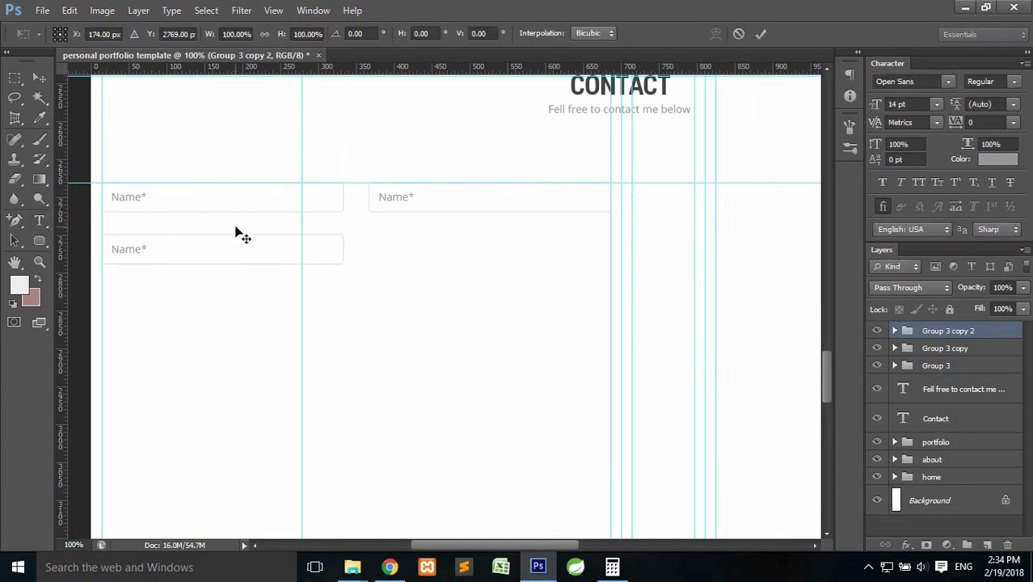
pyautogui.hotkey('ctrl', 't')
pyautogui.press('Up')
pyautogui.press('Up')
pyautogui.press('Return')
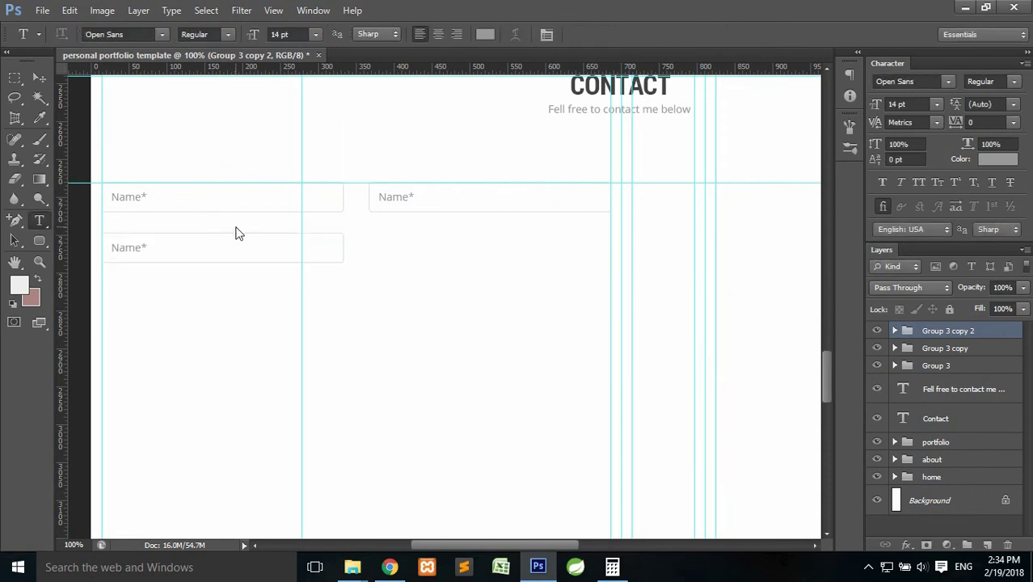
pyautogui.scroll(-1, 282, 242)
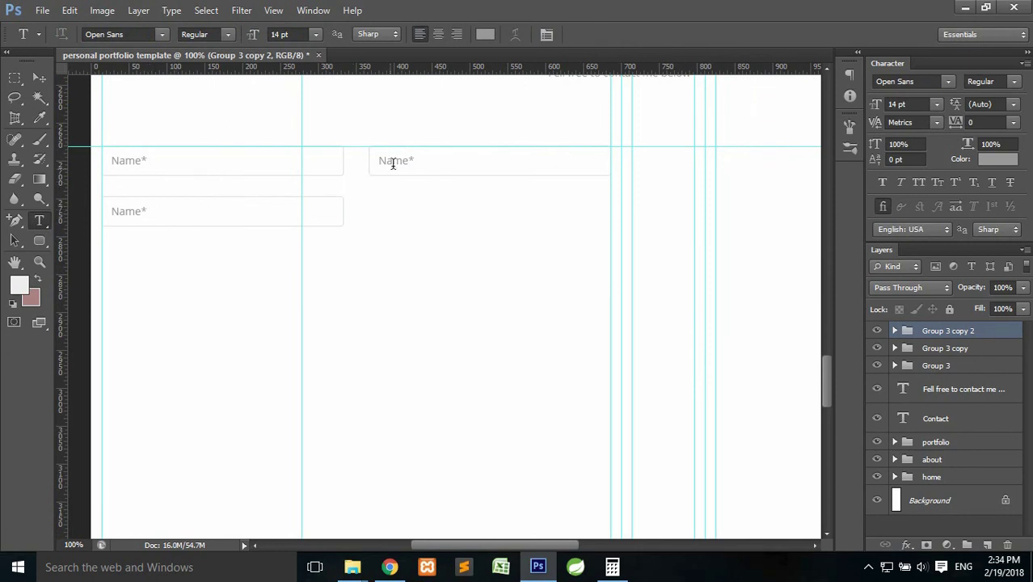
# Change the right field's placeholder to 'Email*'.
pyautogui.moveTo(379, 160); pyautogui.dragTo(408, 161)
pyautogui.write('Email*')
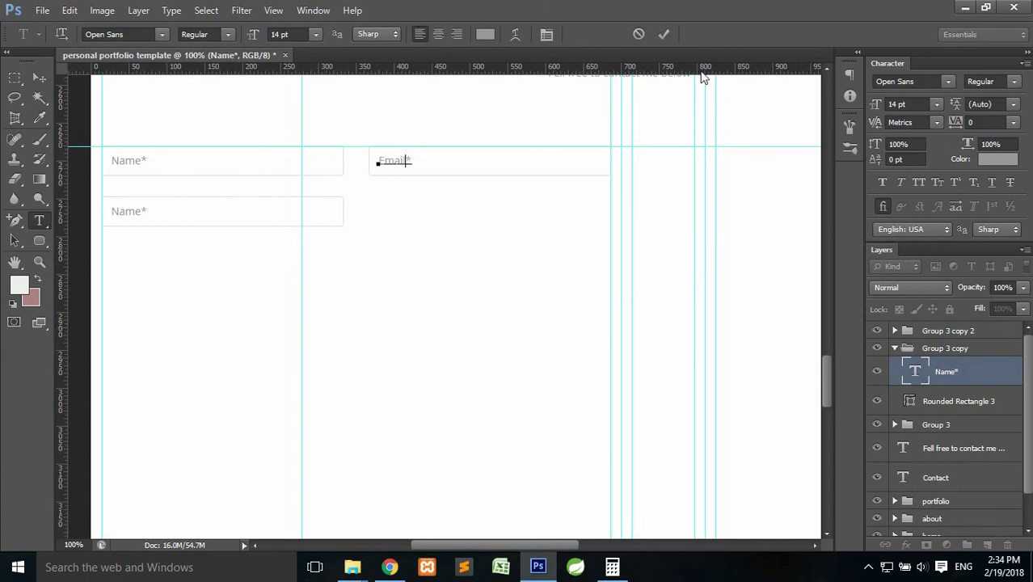
pyautogui.click(661, 34)
# Change the lower field's placeholder to 'Message*' and select its box.
pyautogui.click(133, 211)
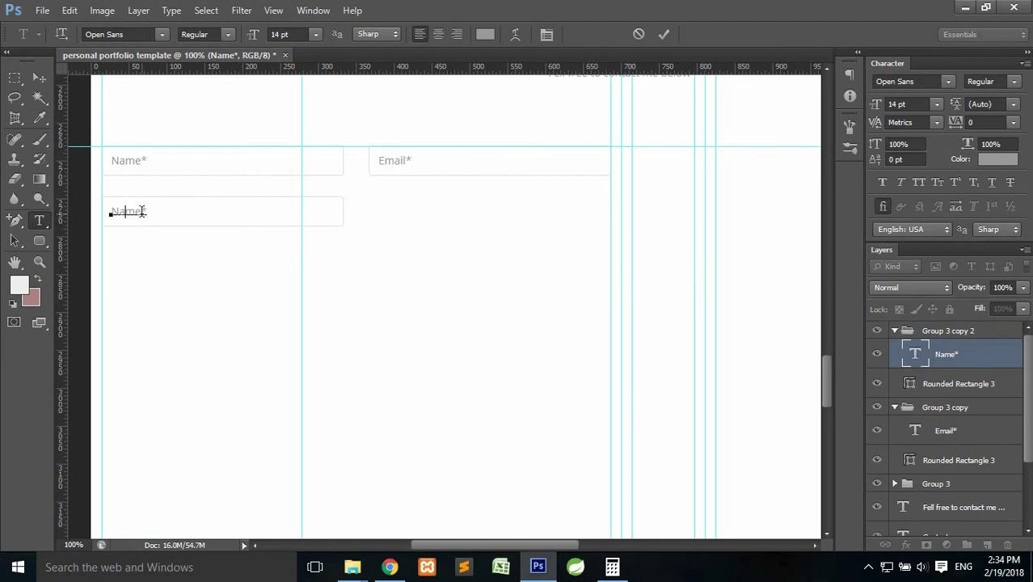
pyautogui.moveTo(142, 211); pyautogui.dragTo(84, 211)
pyautogui.write('Desc')
pyautogui.press('BackSpace')
pyautogui.press('BackSpace')
pyautogui.press('BackSpace')
pyautogui.press('BackSpace')
pyautogui.write('Message')
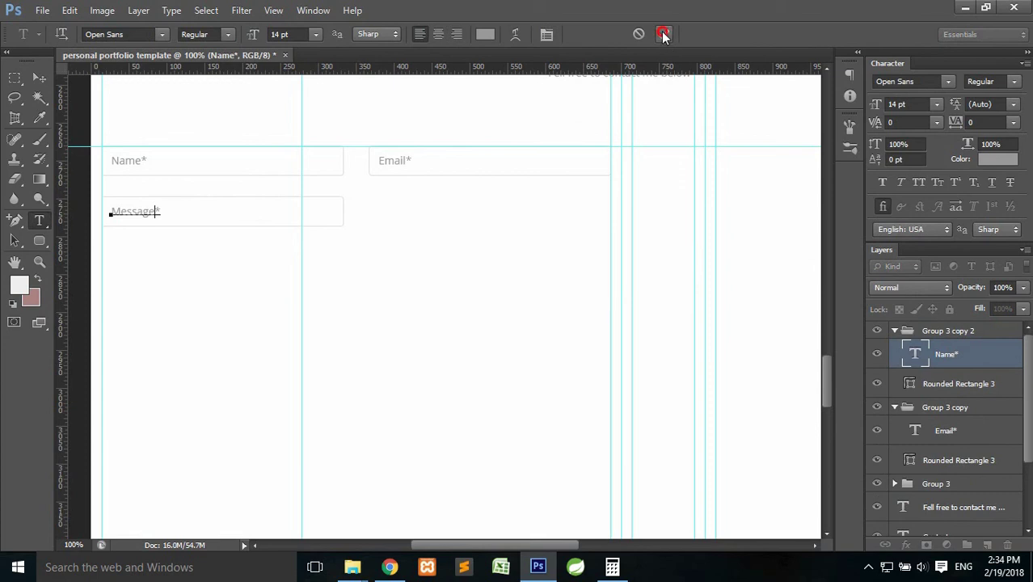
pyautogui.click(662, 34)
pyautogui.click(947, 390)
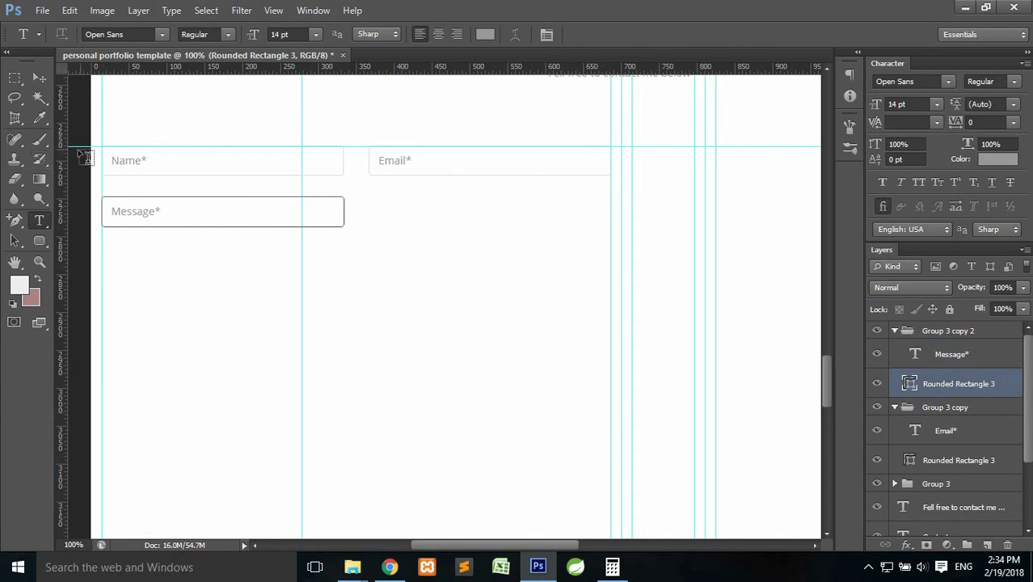
# Stretch the Message box's right anchors rightward to span beneath both upper fields.
pyautogui.click(16, 225)
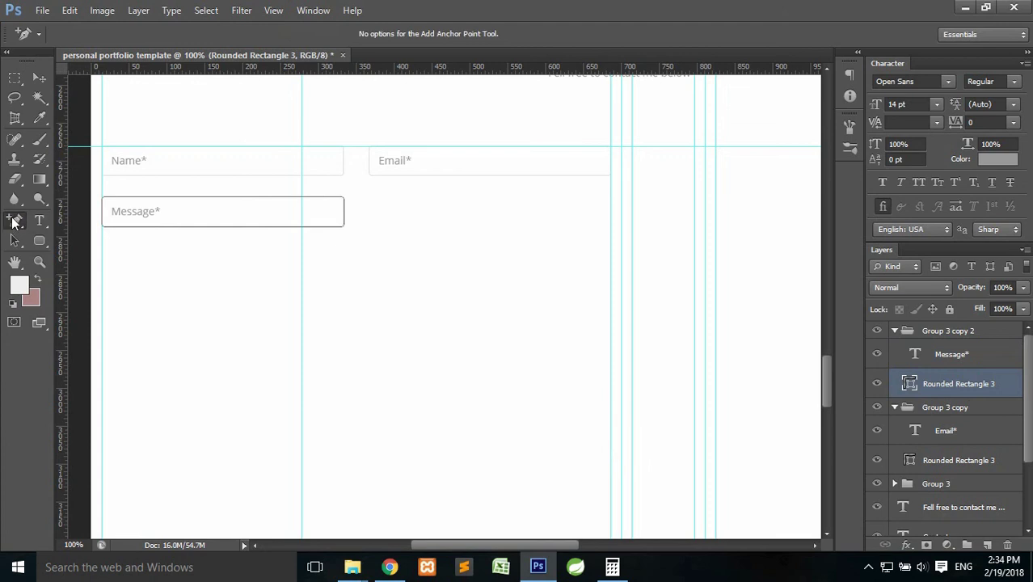
pyautogui.moveTo(328, 211); pyautogui.dragTo(357, 192)
pyautogui.moveTo(321, 219); pyautogui.dragTo(376, 260)
pyautogui.hotkey('shift', 'Right')
pyautogui.hotkey('shift', 'Right')
pyautogui.hotkey('shift', 'Right')
pyautogui.hotkey('shift', 'Right')
pyautogui.hotkey('shift', 'Right')
pyautogui.hotkey('shift', 'Right')
pyautogui.hotkey('shift', 'Right')
pyautogui.hotkey('shift', 'Right')
pyautogui.hotkey('shift', 'Right')
pyautogui.hotkey('shift', 'Right')
pyautogui.hotkey('shift', 'Right')
pyautogui.hotkey('shift', 'Right')
pyautogui.hotkey('shift', 'Right')
pyautogui.hotkey('shift', 'Right')
pyautogui.hotkey('shift', 'Right')
pyautogui.hotkey('shift', 'Right')
pyautogui.hotkey('shift', 'Right')
pyautogui.hotkey('shift', 'Right')
pyautogui.hotkey('shift', 'Right')
pyautogui.hotkey('shift', 'Right')
pyautogui.hotkey('shift', 'Right')
pyautogui.hotkey('shift', 'Right')
pyautogui.hotkey('shift', 'Right')
pyautogui.hotkey('shift', 'Right')
pyautogui.hotkey('shift', 'Right')
pyautogui.hotkey('shift', 'Right')
pyautogui.hotkey('shift', 'Right')
pyautogui.hotkey('shift', 'Right')
pyautogui.hotkey('shift', 'Right')
pyautogui.hotkey('shift', 'Right')
pyautogui.hotkey('shift', 'Right')
pyautogui.hotkey('shift', 'Right')
pyautogui.hotkey('shift', 'Right')
pyautogui.hotkey('shift', 'Right')
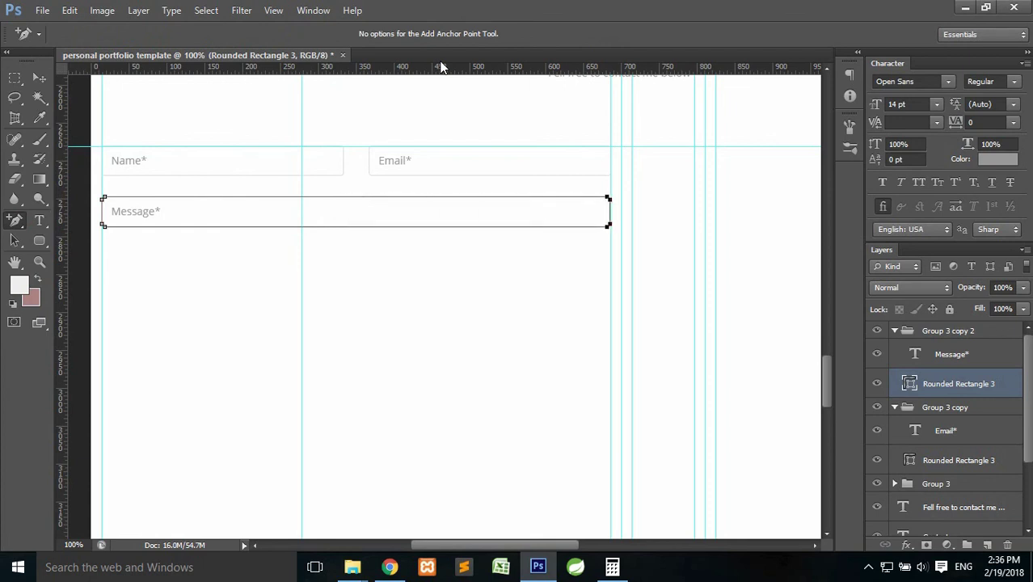
pyautogui.press('Left')
pyautogui.press('Right')
# Lower the Message box's bottom anchors to make it several times taller.
pyautogui.moveTo(588, 211); pyautogui.dragTo(630, 249)
pyautogui.moveTo(113, 220); pyautogui.dragTo(94, 244)
pyautogui.press('Down')
pyautogui.press('Down')
pyautogui.press('Down')
pyautogui.press('Down')
pyautogui.press('Down')
pyautogui.press('Down')
pyautogui.press('Down')
pyautogui.press('Down')
pyautogui.press('Down')
pyautogui.press('Down')
pyautogui.press('Down')
pyautogui.press('Down')
pyautogui.hotkey('shift', 'Down')
pyautogui.hotkey('shift', 'Down')
pyautogui.hotkey('shift', 'Down')
pyautogui.hotkey('shift', 'Down')
pyautogui.hotkey('shift', 'Down')
pyautogui.hotkey('shift', 'Down')
pyautogui.hotkey('shift', 'Down')
pyautogui.hotkey('shift', 'Down')
pyautogui.hotkey('shift', 'Down')
pyautogui.hotkey('shift', 'Down')
pyautogui.hotkey('shift', 'Down')
pyautogui.hotkey('shift', 'Down')
pyautogui.hotkey('shift', 'Down')
pyautogui.hotkey('shift', 'Down')
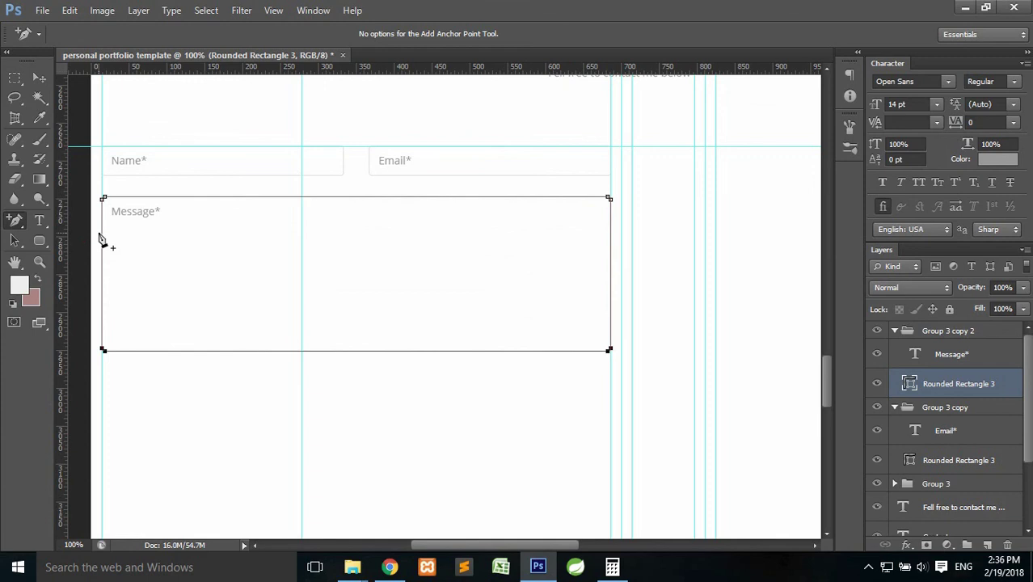
pyautogui.hotkey('shift', 'Down')
pyautogui.hotkey('shift', 'Down')
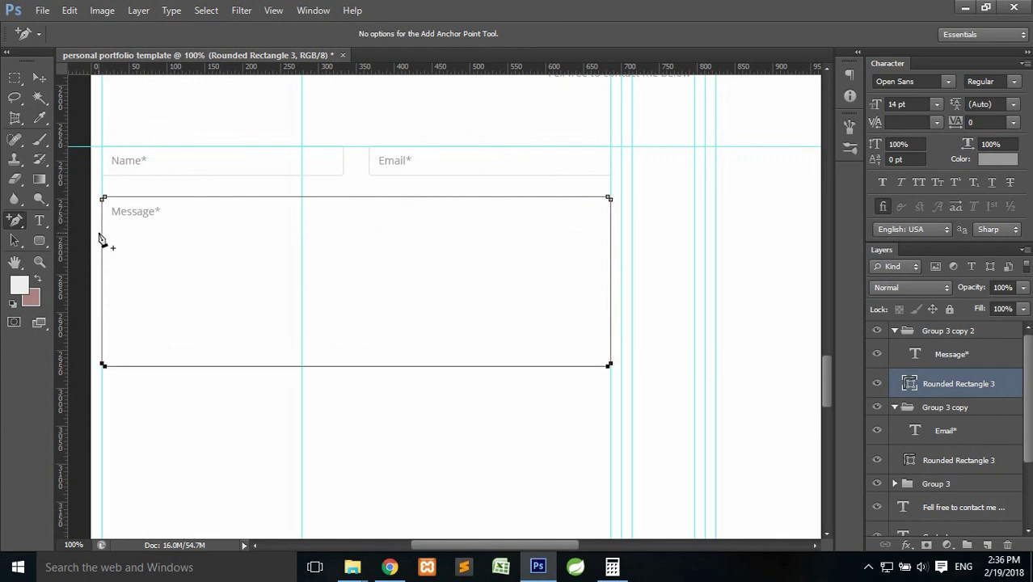
pyautogui.hotkey('shift', 'Up')
pyautogui.hotkey('shift', 'Up')
pyautogui.hotkey('shift', 'Up')
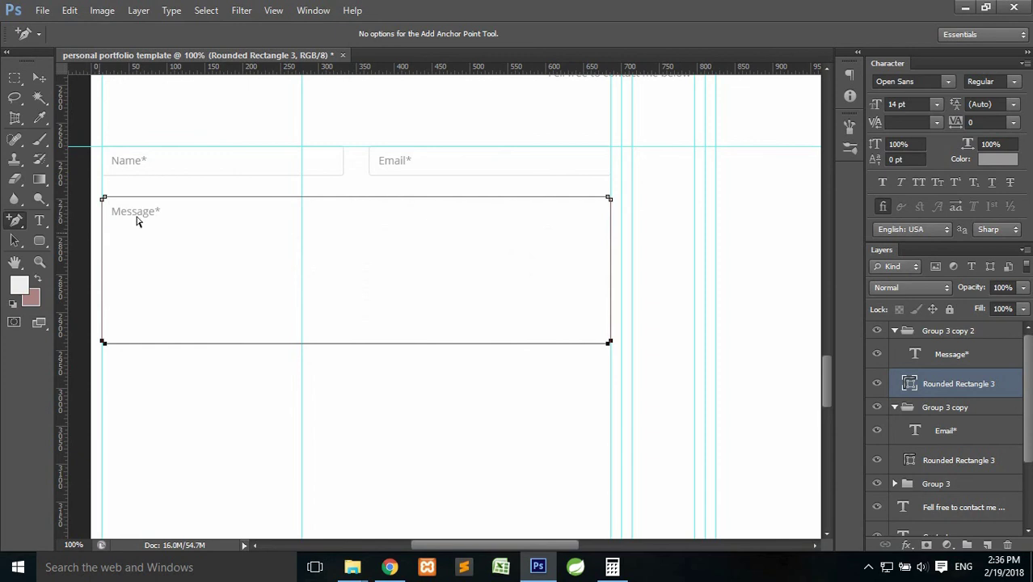
pyautogui.click(353, 180)
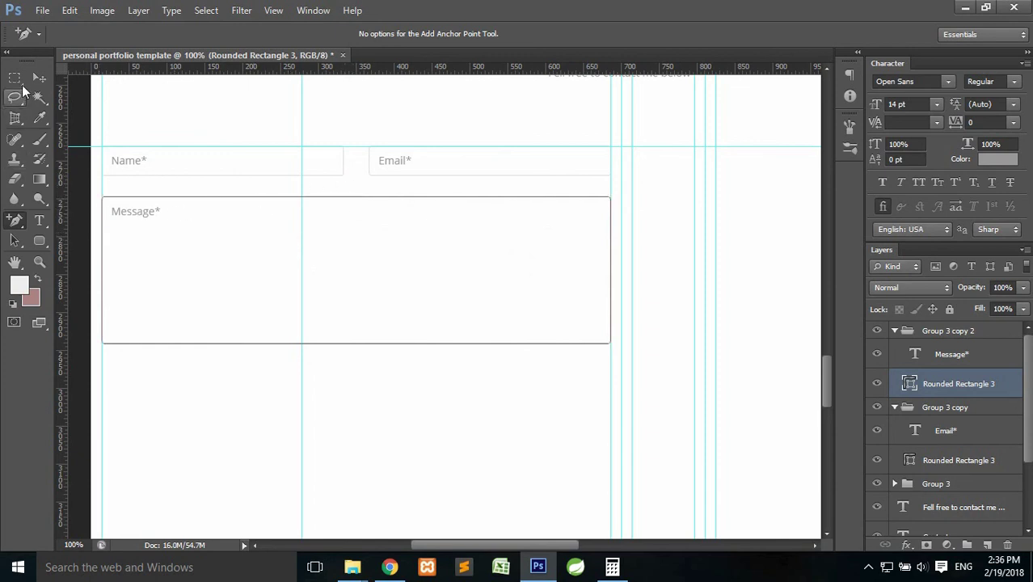
# Collapse the Email and Message field groups and add a new empty layer on top.
pyautogui.click(15, 79)
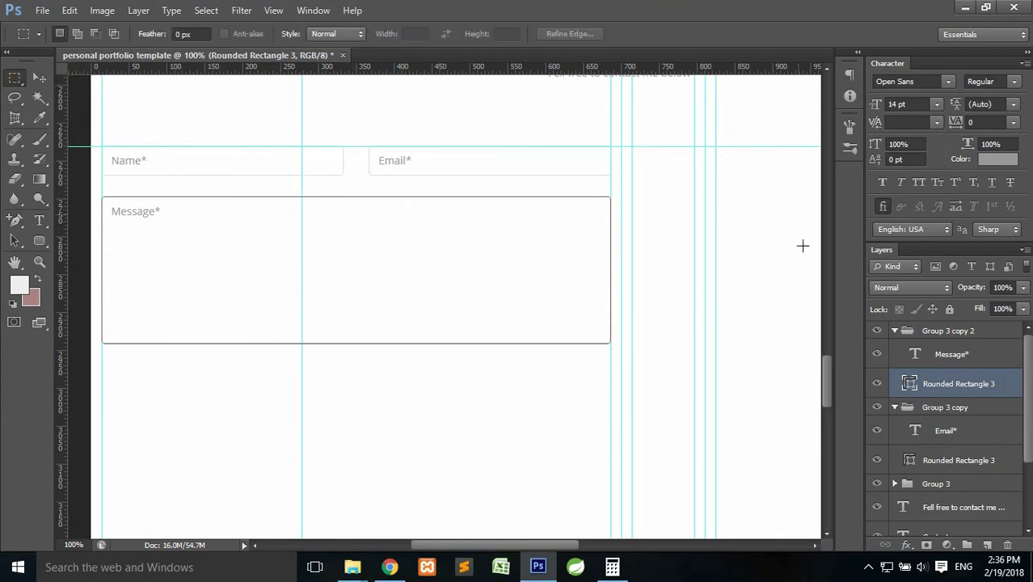
pyautogui.click(901, 333)
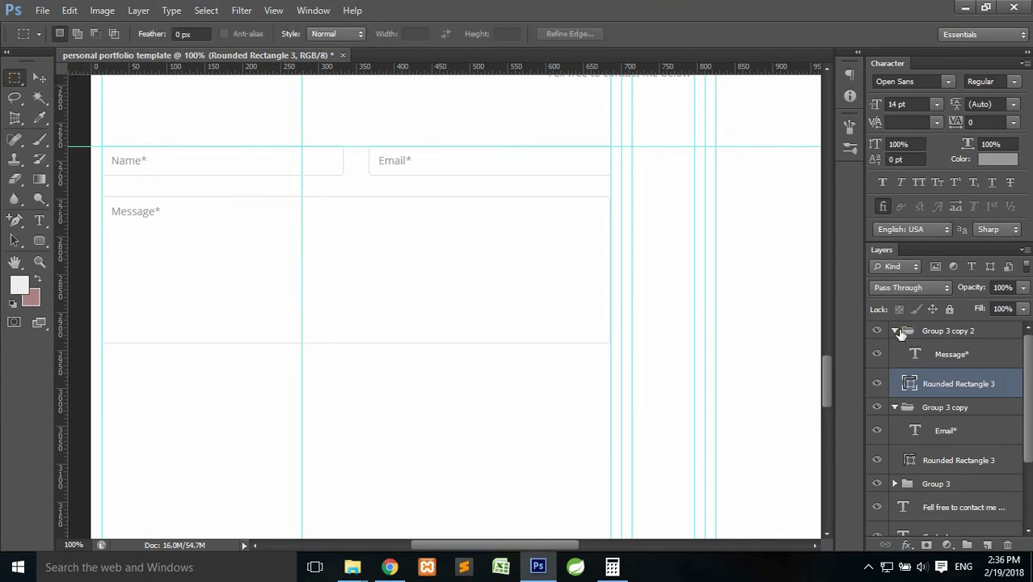
pyautogui.click(894, 408)
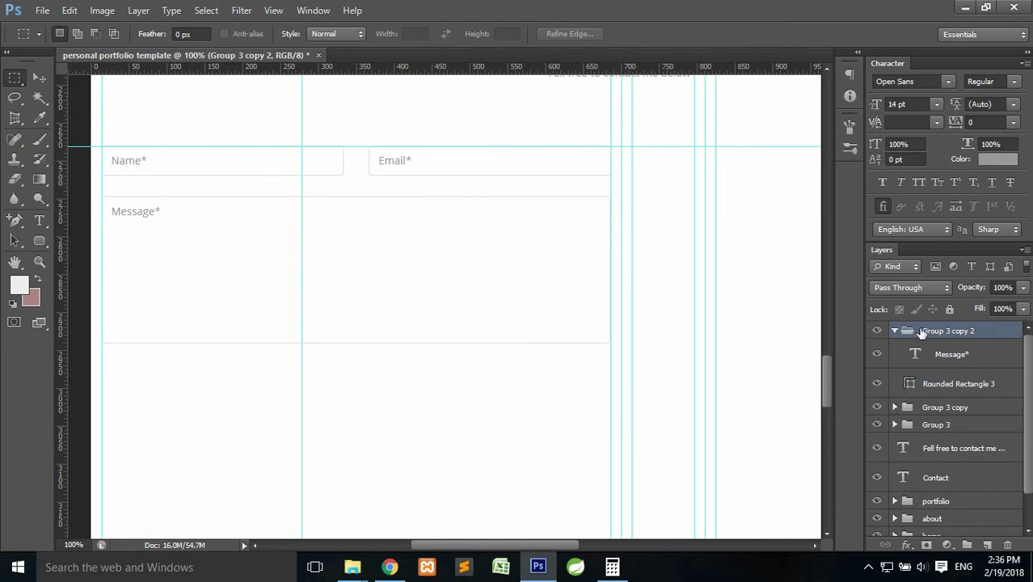
pyautogui.click(895, 332)
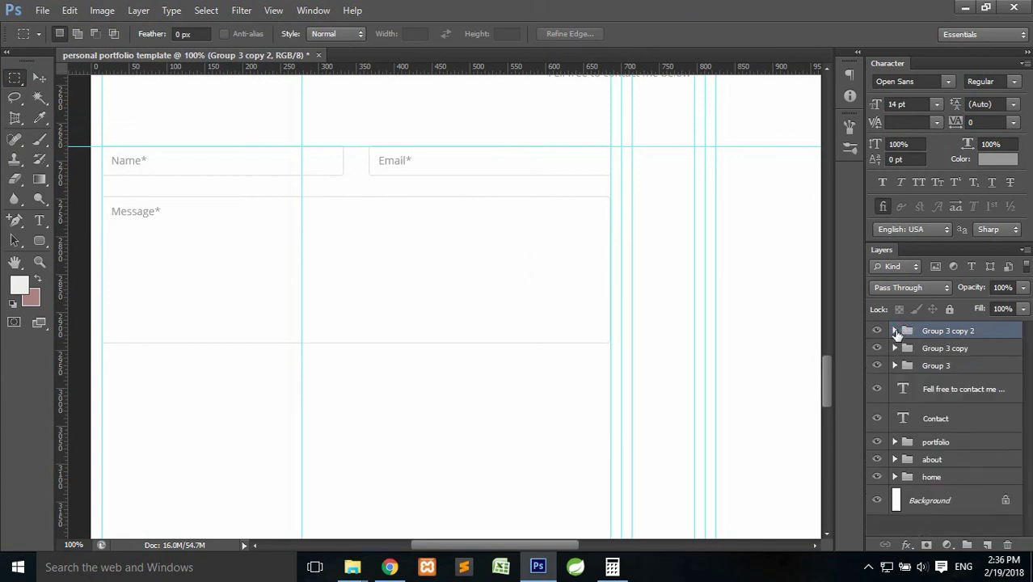
pyautogui.click(988, 546)
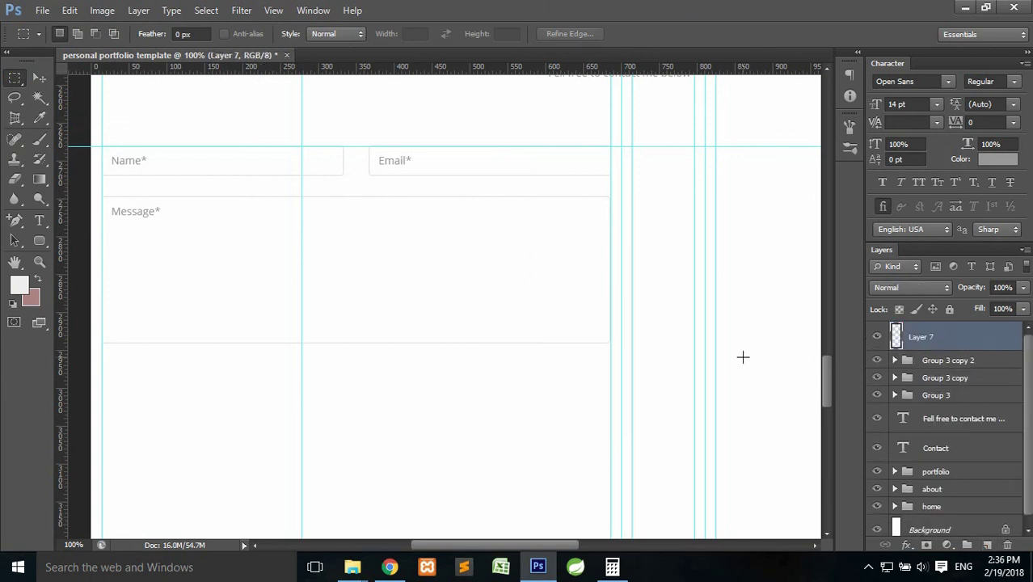
# Toggle the guides off and on to check the layout, then pick the Rounded Rectangle Tool.
pyautogui.hotkey('ctrl', ';')
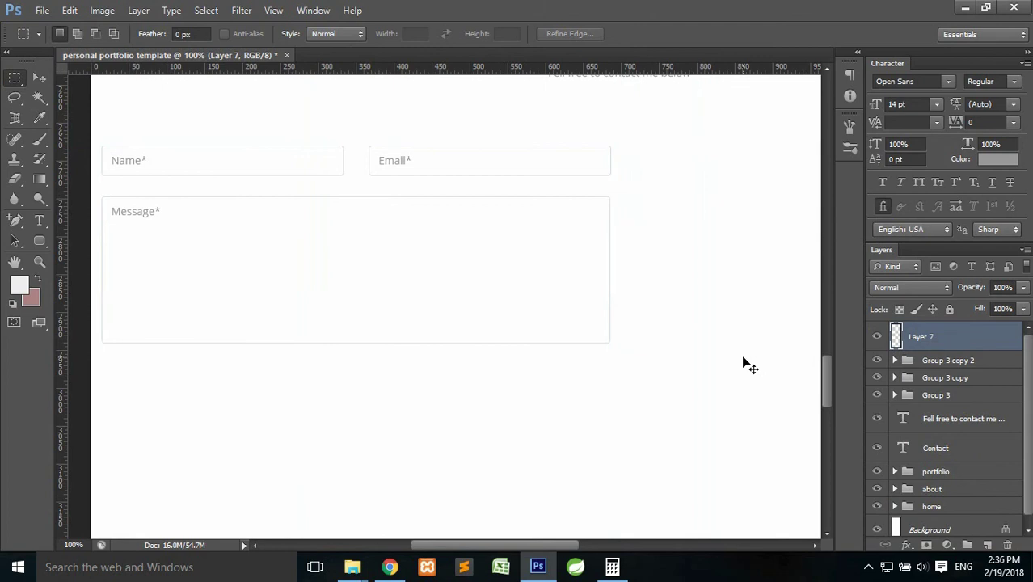
pyautogui.hotkey('ctrl', ';')
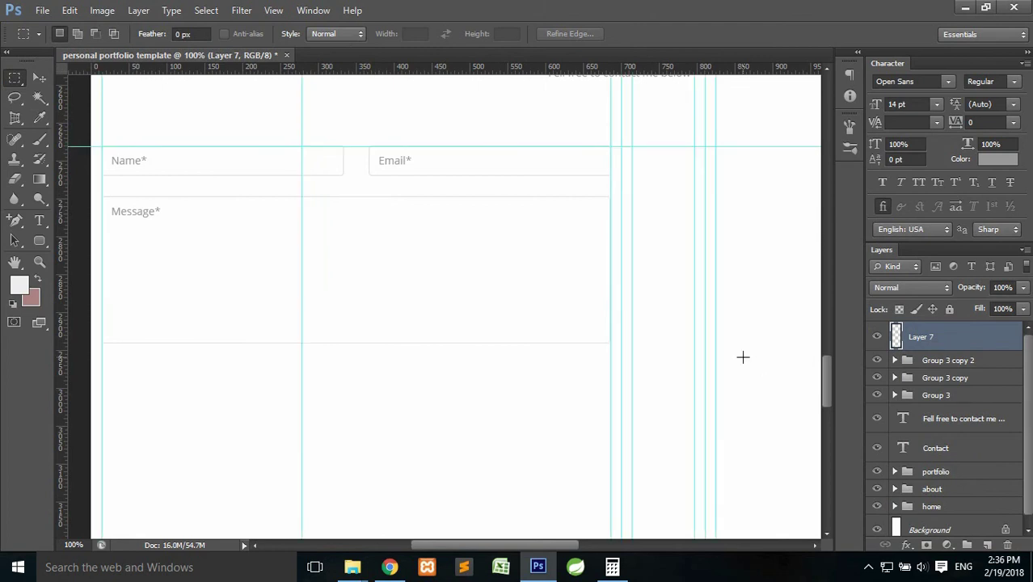
pyautogui.moveTo(825, 374); pyautogui.dragTo(826, 372)
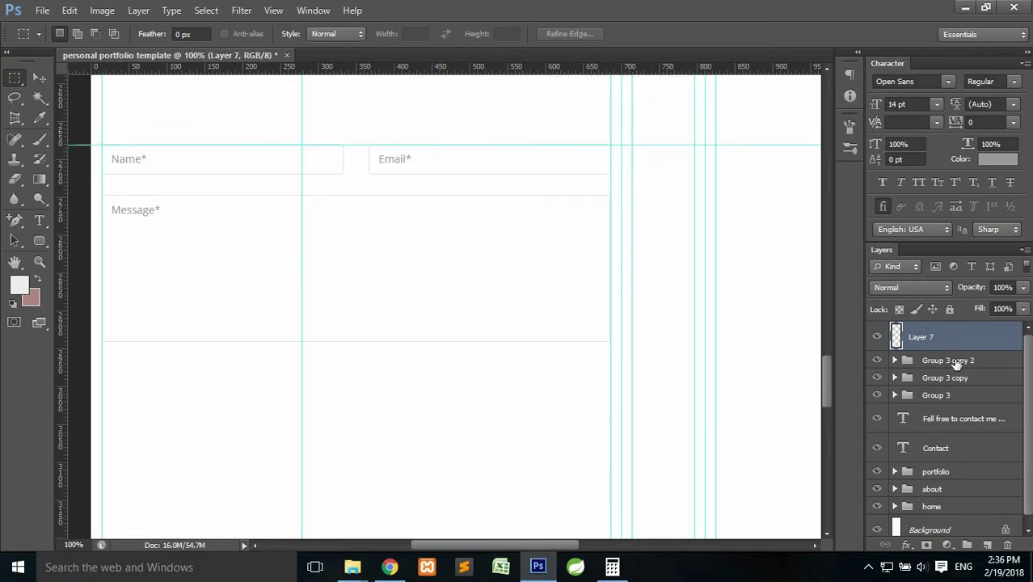
pyautogui.click(40, 240)
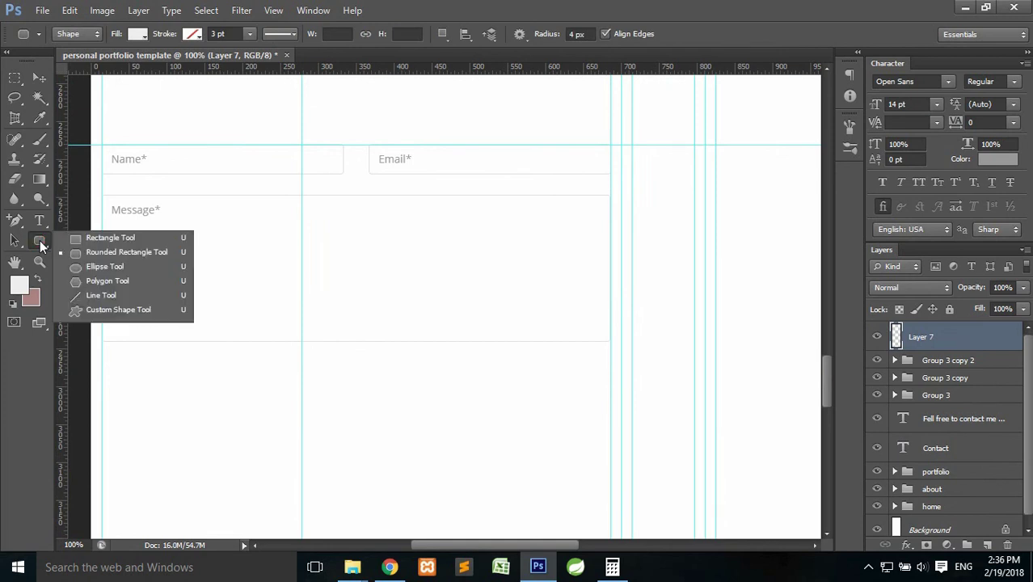
# Create a 130 × 36 px rounded rectangle from the exact-size dialog.
pyautogui.click(39, 240)
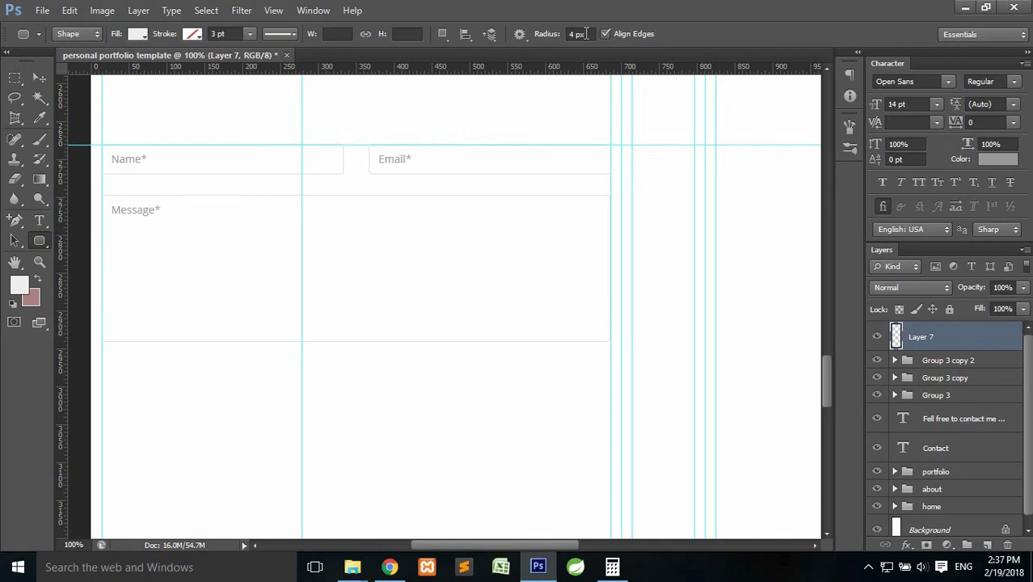
pyautogui.click(262, 305)
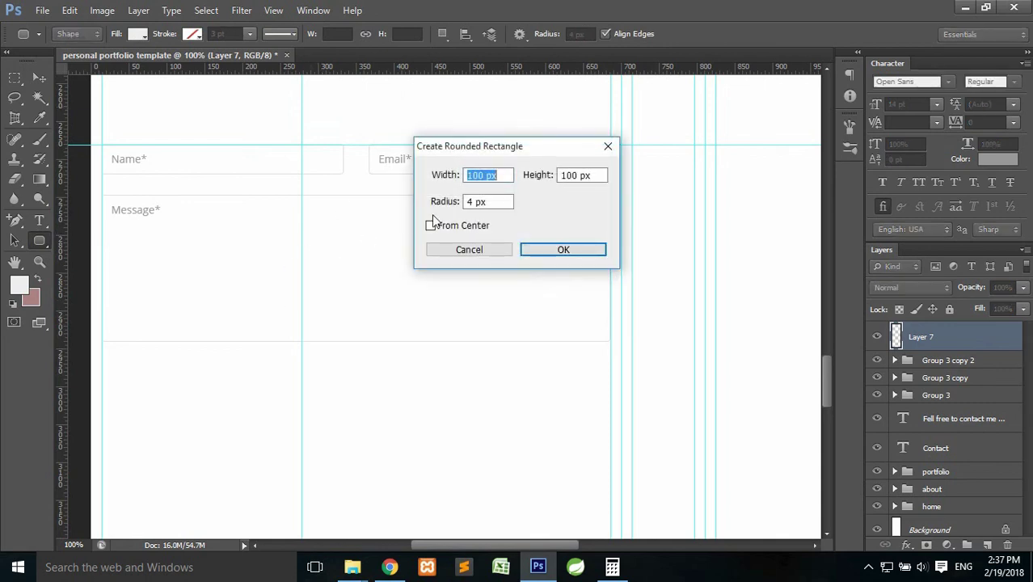
pyautogui.click(485, 176)
pyautogui.click(473, 175)
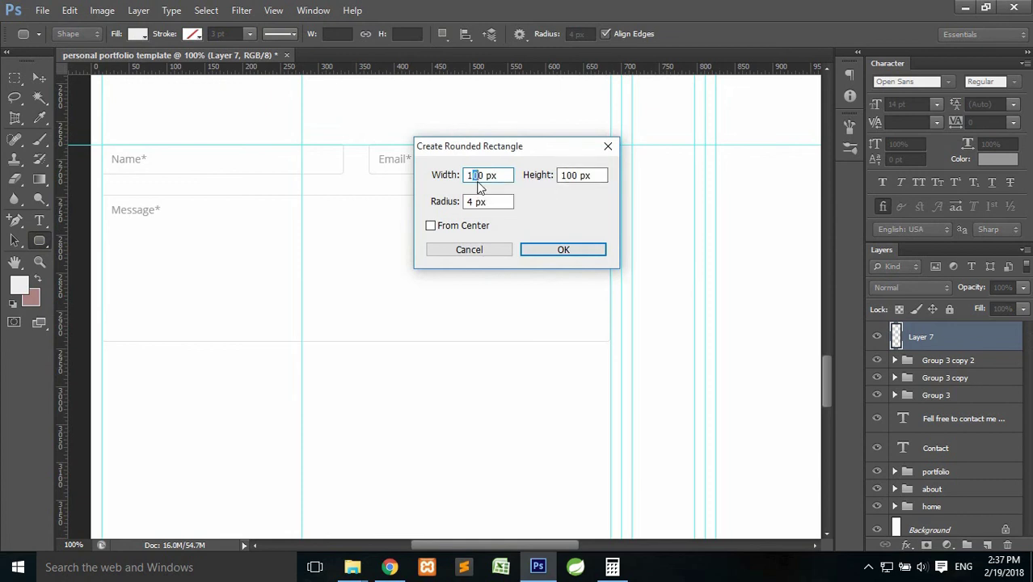
pyautogui.click(573, 176)
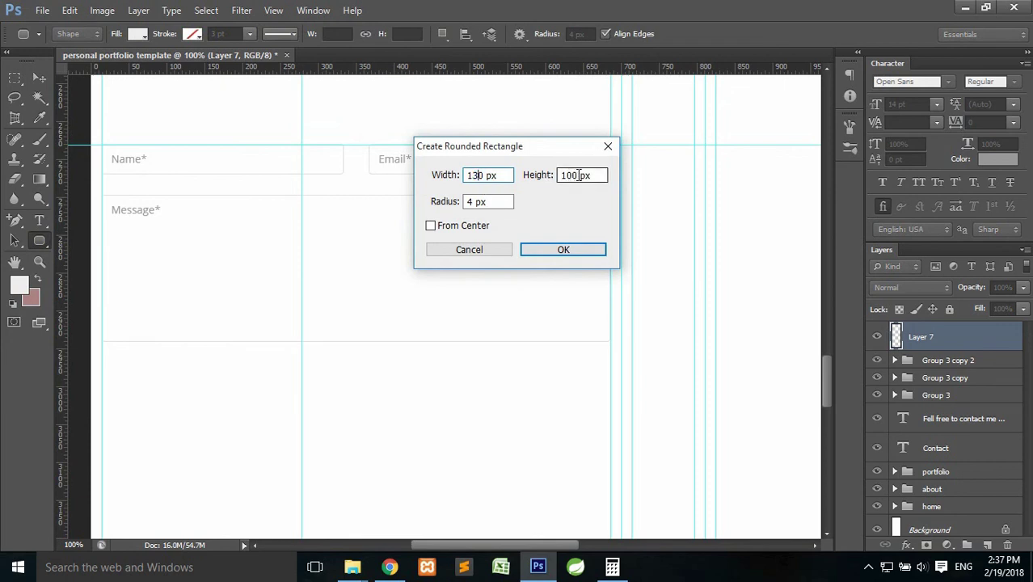
pyautogui.moveTo(577, 174); pyautogui.dragTo(521, 173)
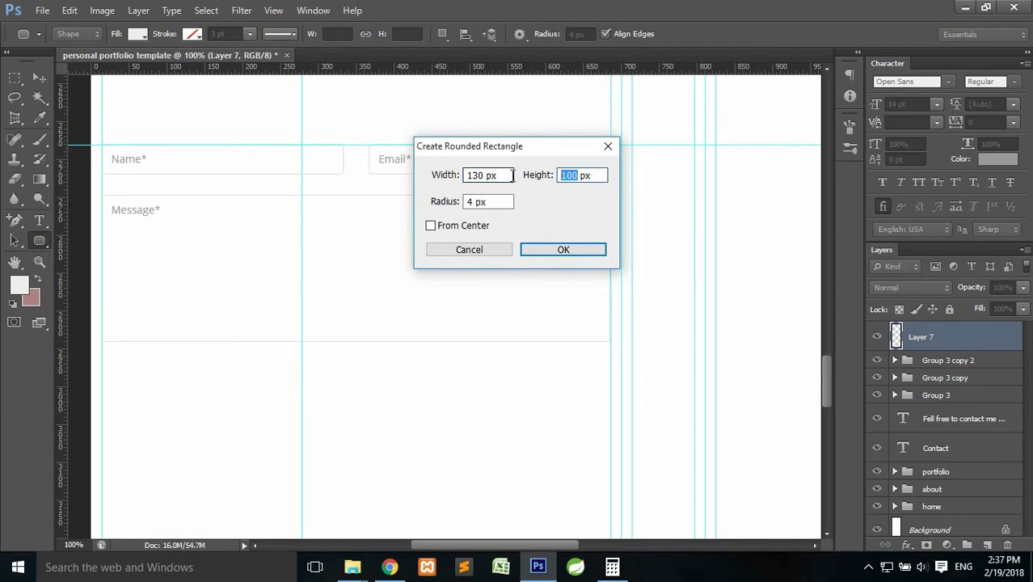
pyautogui.write('36')
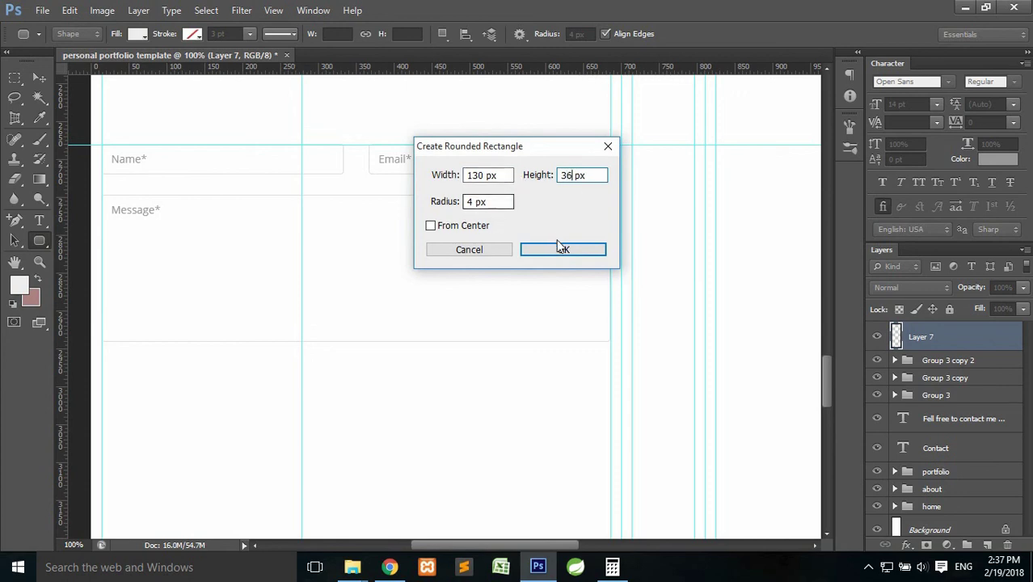
pyautogui.click(561, 248)
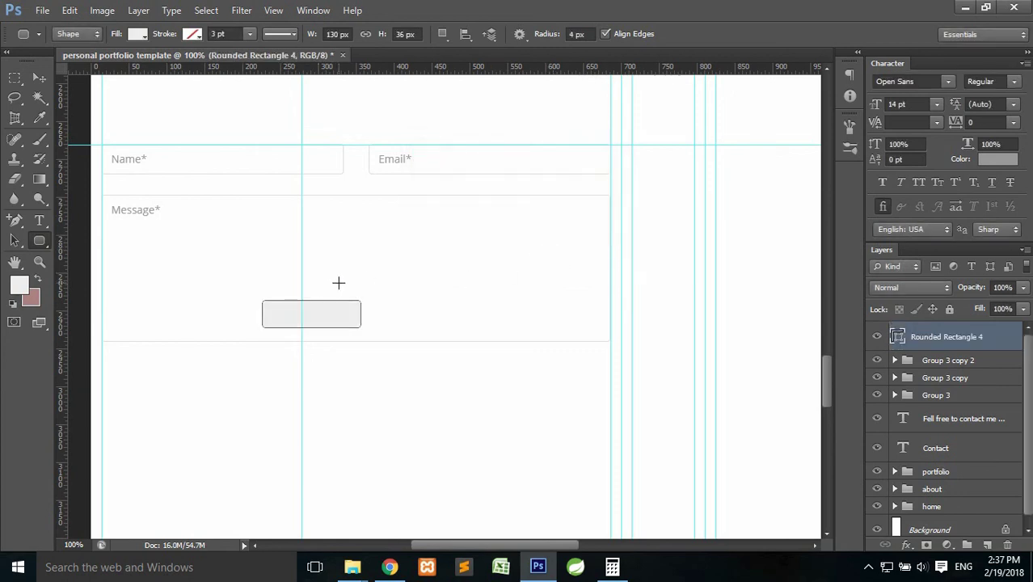
# Move the rounded rectangle just below the Message box, aligned with its left edge.
pyautogui.scroll(-3, 338, 282)
pyautogui.hotkey('ctrl', 't')
pyautogui.moveTo(331, 234); pyautogui.dragTo(166, 295)
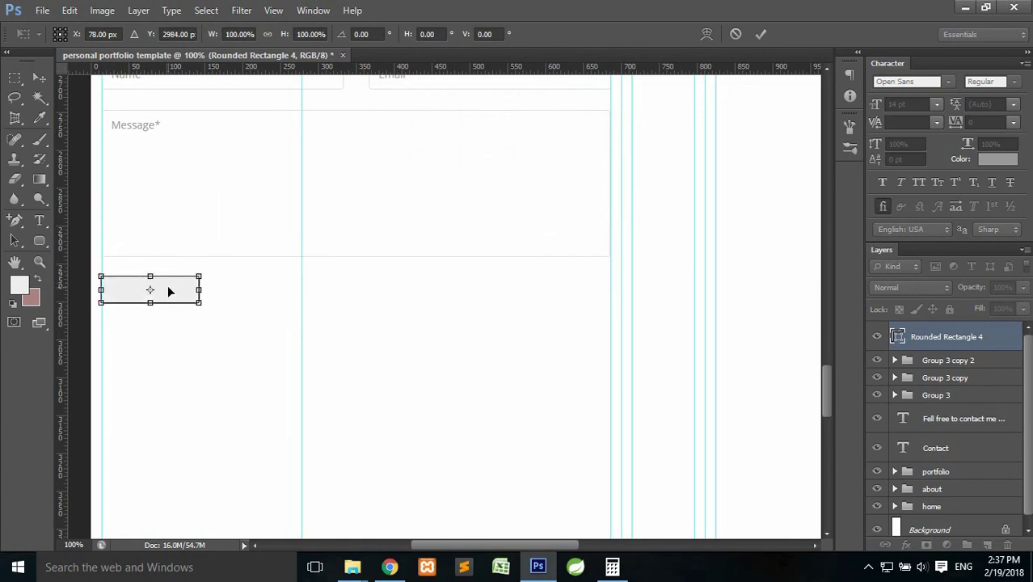
pyautogui.press('Return')
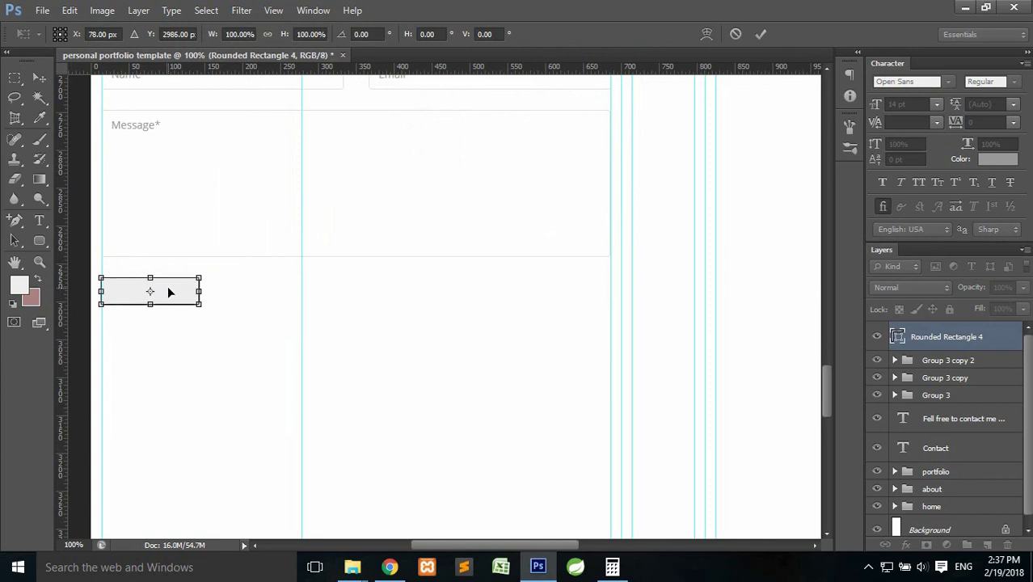
pyautogui.press('u')
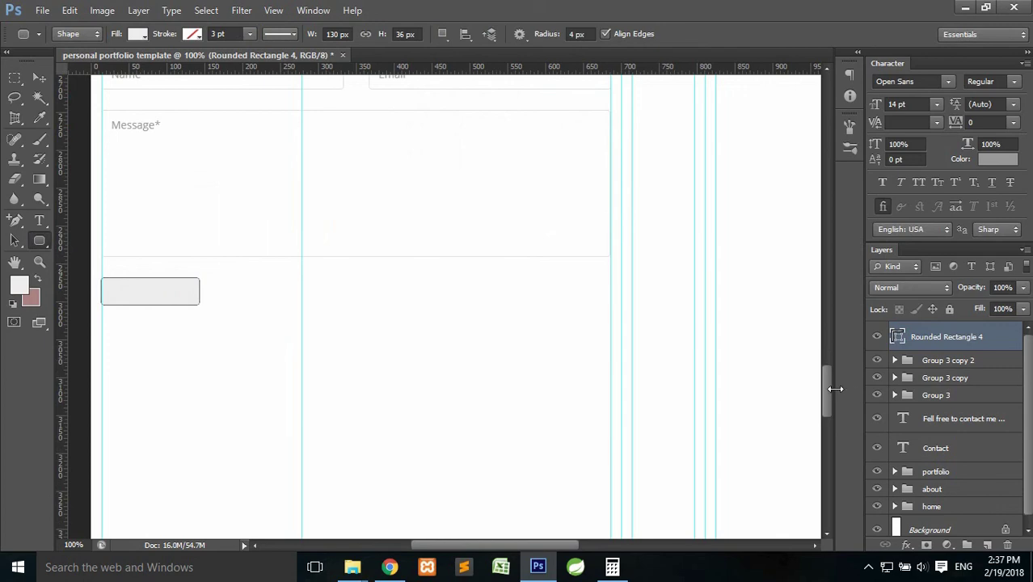
# Sample the Download Resume button's blue as the foreground colour.
pyautogui.moveTo(826, 385); pyautogui.dragTo(844, 142)
pyautogui.moveTo(627, 210); pyautogui.dragTo(313, 273)
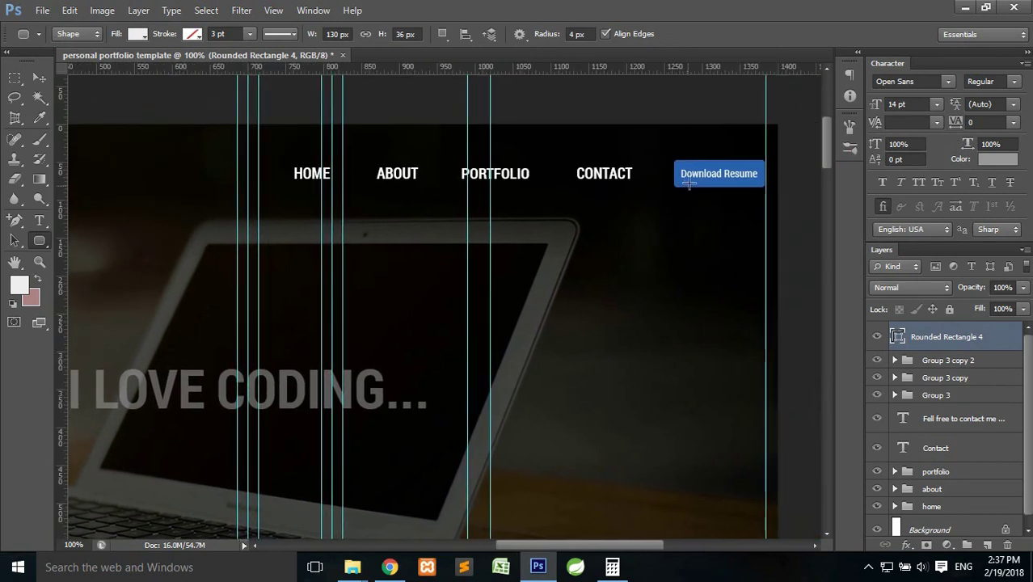
pyautogui.click(18, 284)
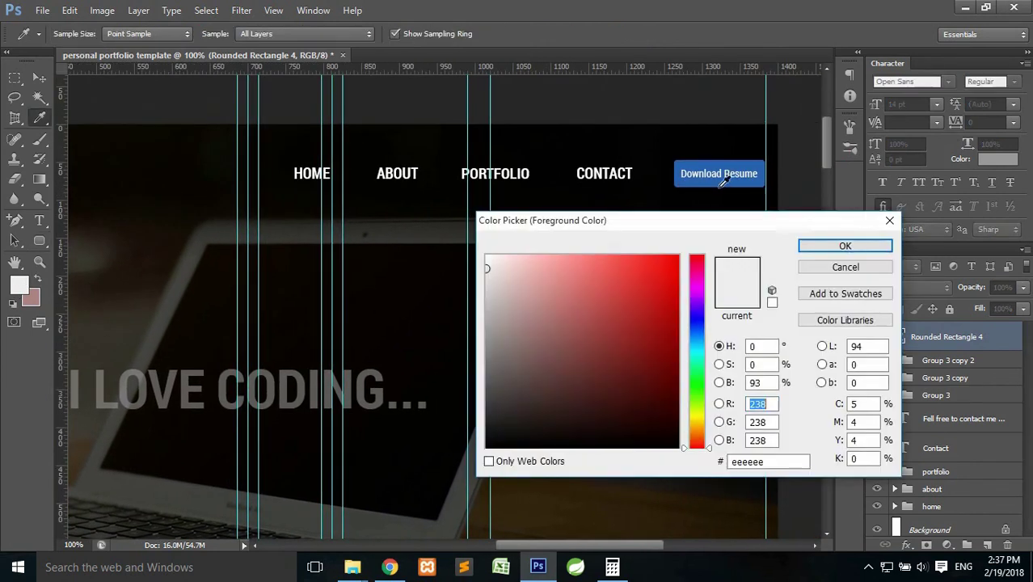
pyautogui.click(692, 168)
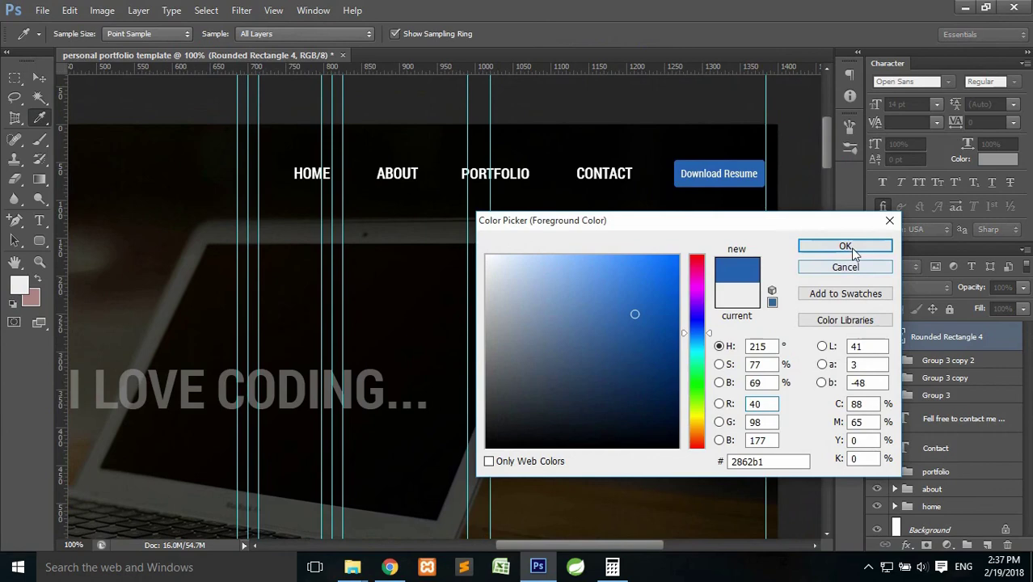
pyautogui.click(844, 245)
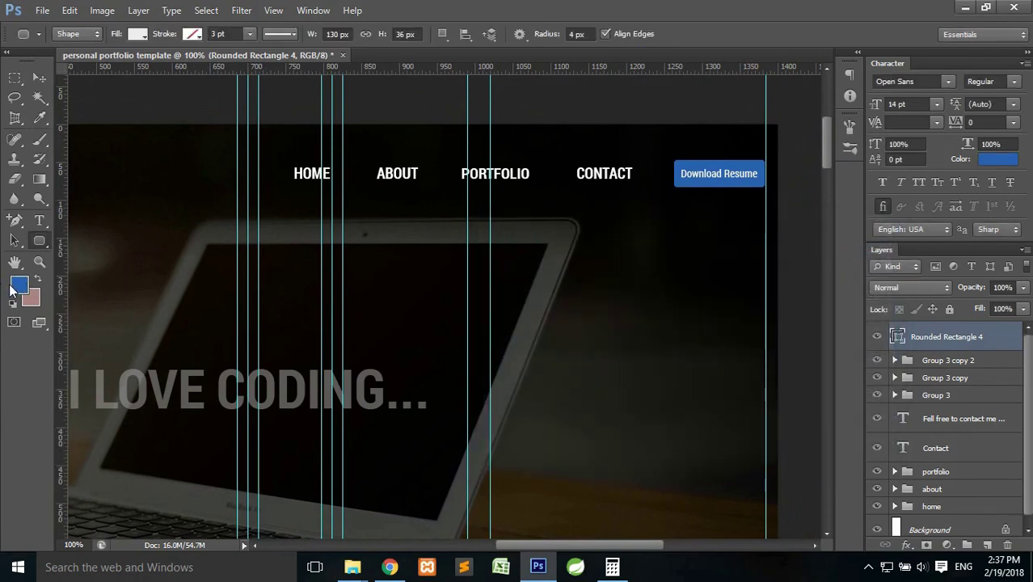
# Fill the rounded rectangle with the sampled blue #2862b1.
pyautogui.moveTo(825, 144); pyautogui.dragTo(824, 380)
pyautogui.moveTo(601, 357); pyautogui.dragTo(345, 307)
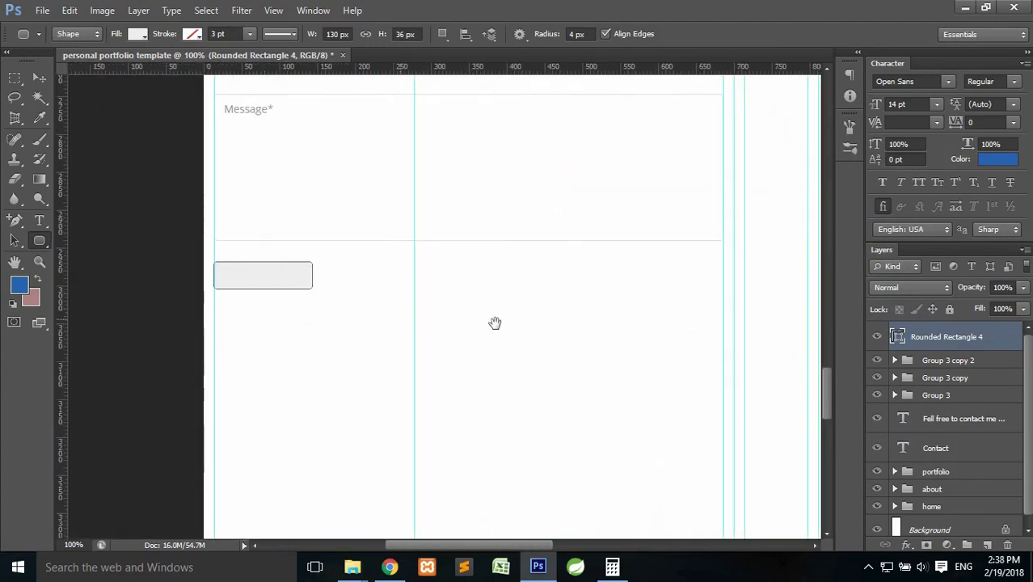
pyautogui.doubleClick(897, 338)
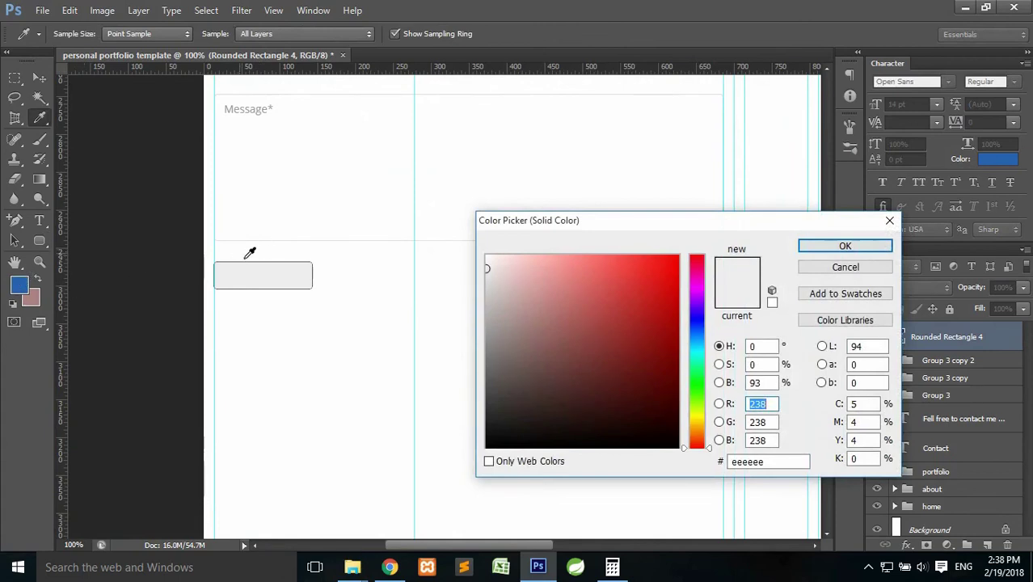
pyautogui.click(22, 280)
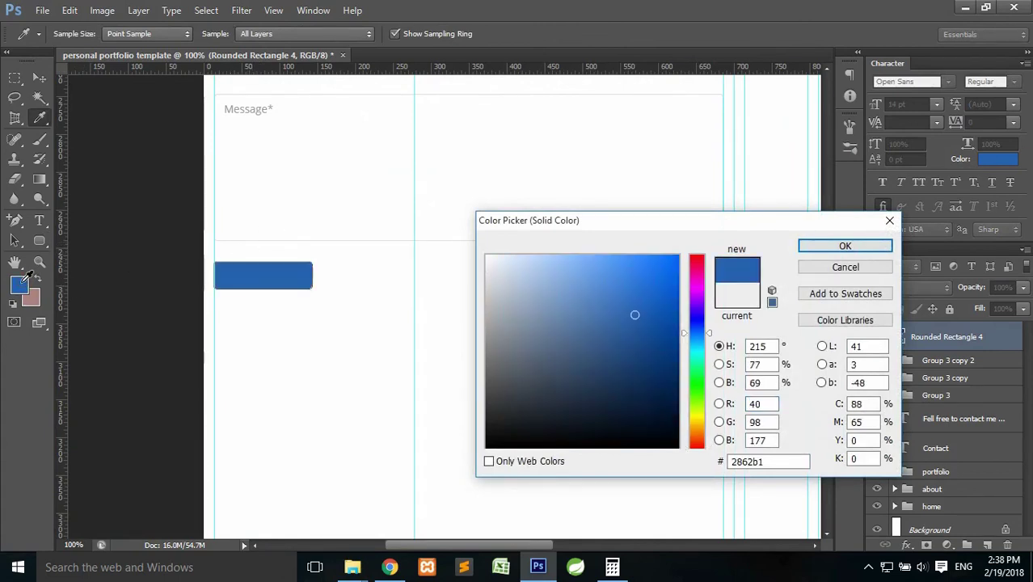
pyautogui.click(837, 248)
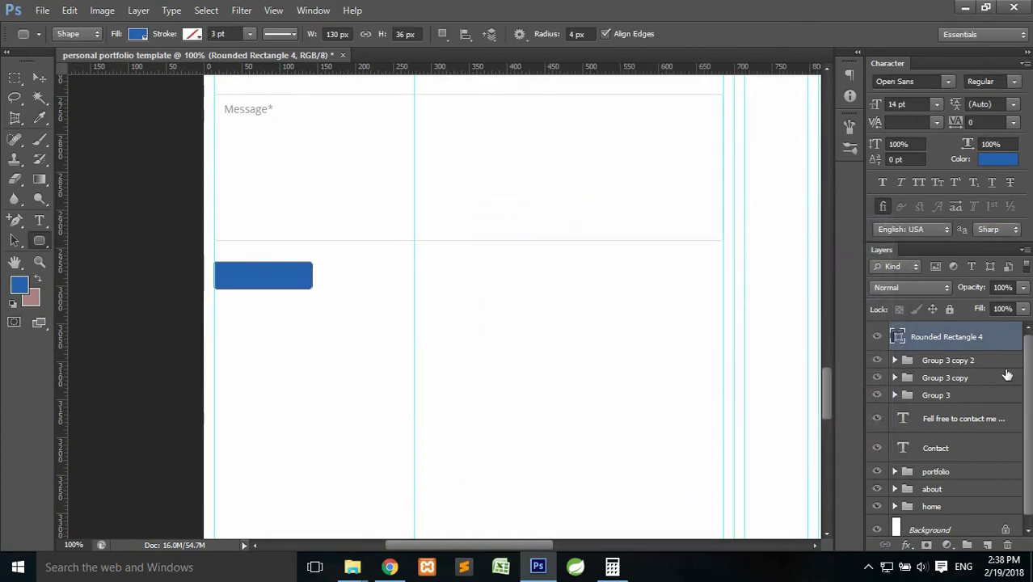
# Add an empty layer above the blue rectangle and leave Layer 7 selected.
pyautogui.click(988, 546)
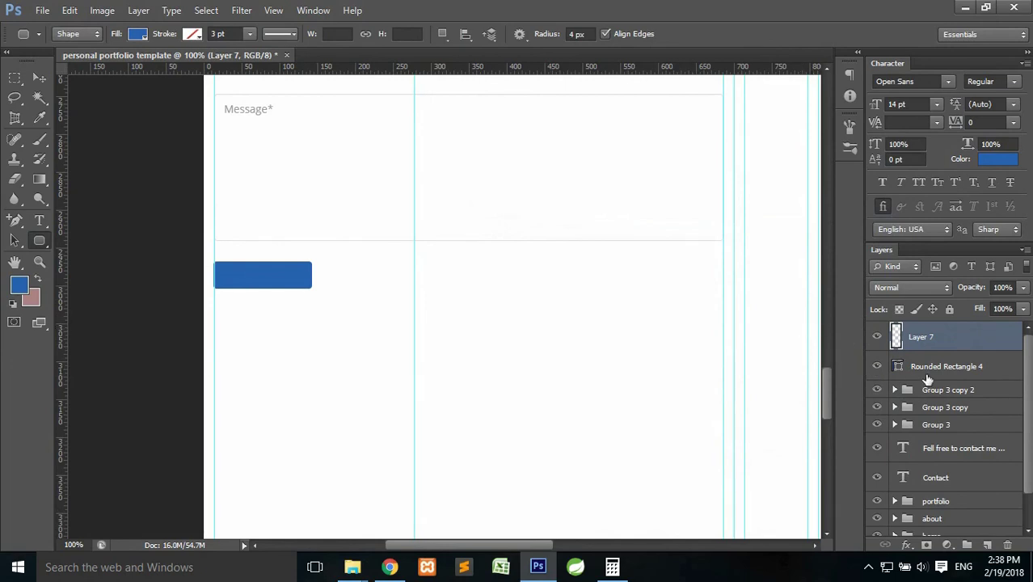
pyautogui.click(928, 373)
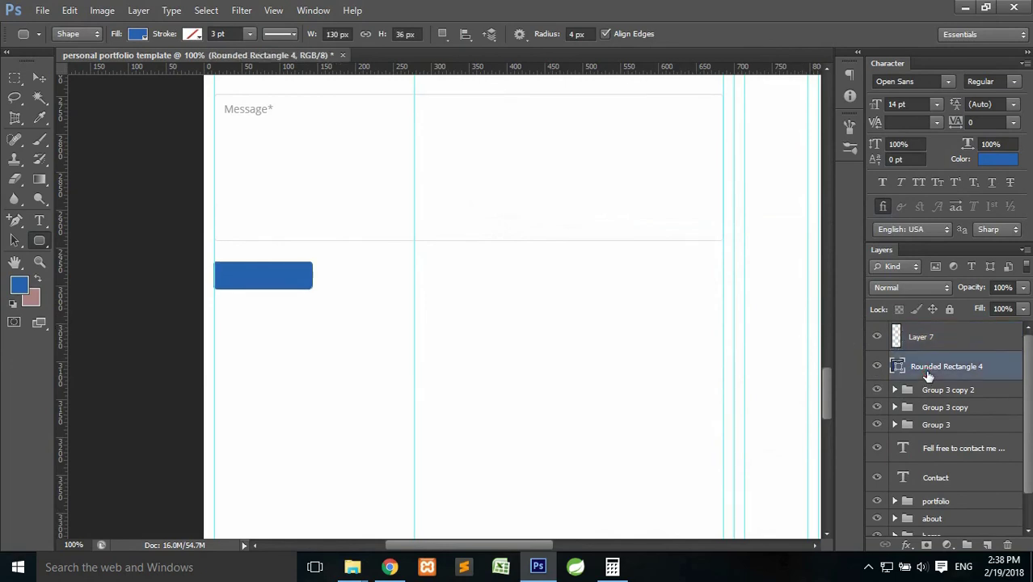
pyautogui.hotkey('ctrl', 't')
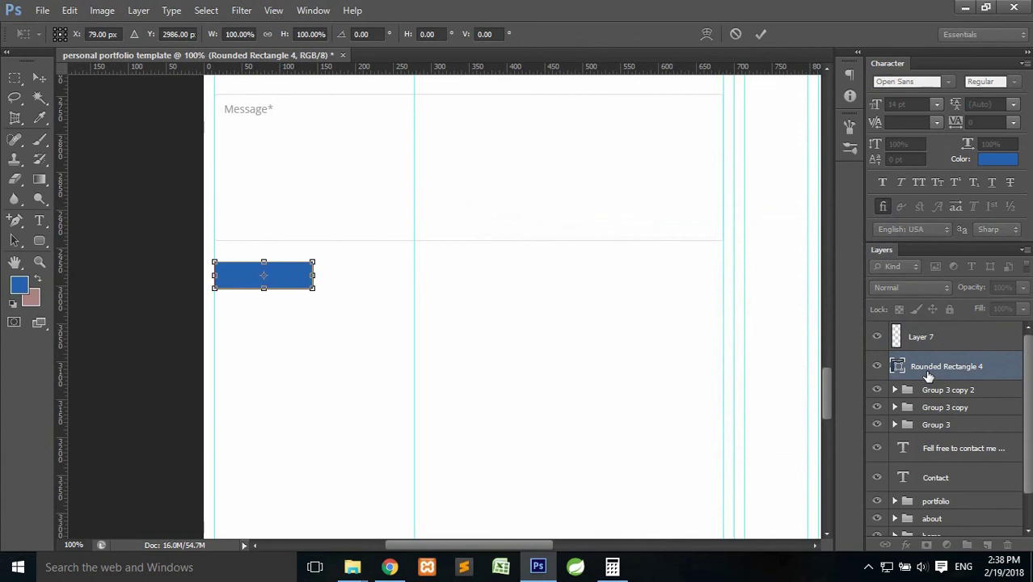
pyautogui.press('Return')
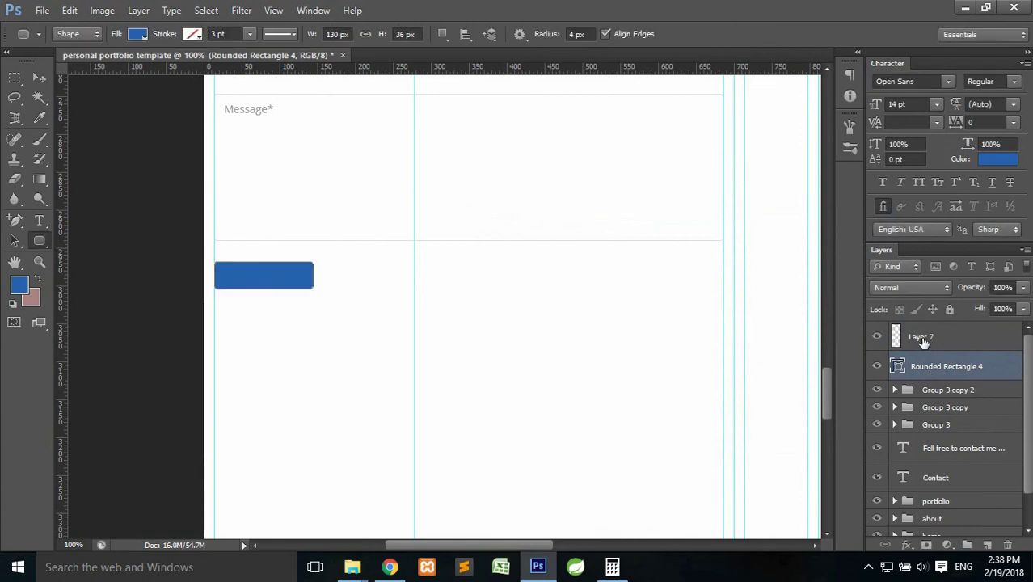
pyautogui.click(923, 339)
# Type a 'Send Message' label on the blue button and colour it white (ffffff).
pyautogui.click(38, 220)
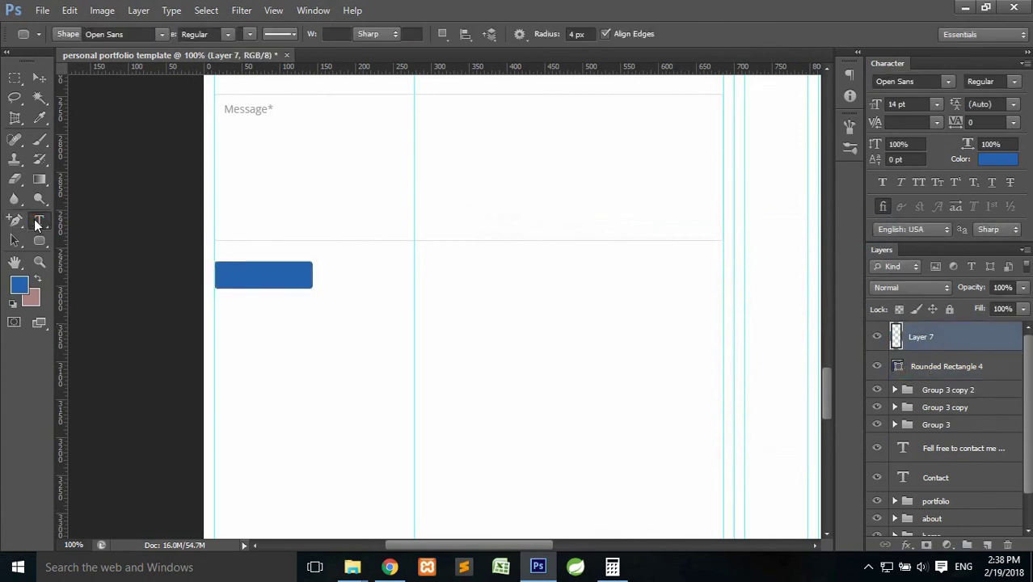
pyautogui.click(229, 282)
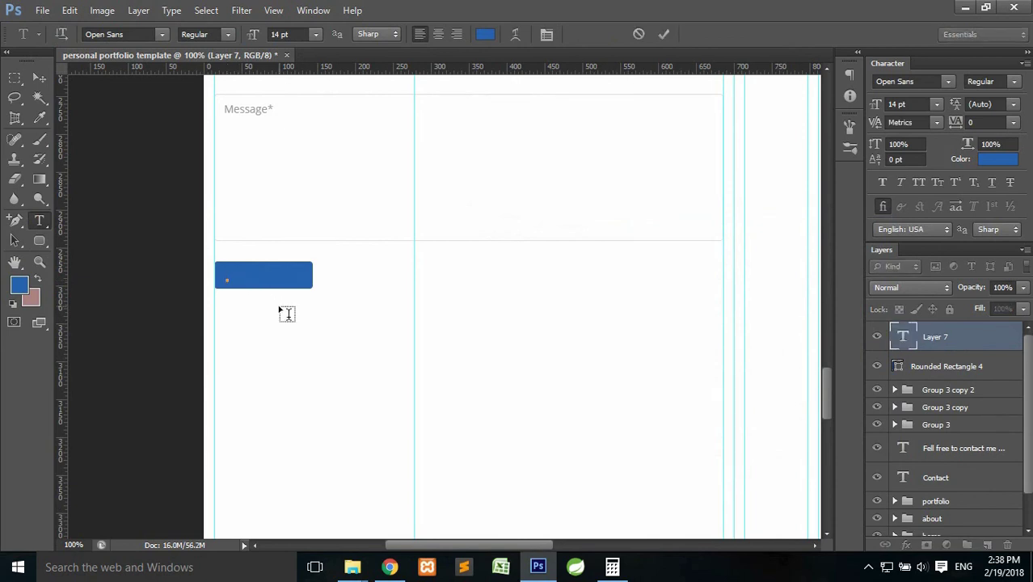
pyautogui.write('Send Messag')
pyautogui.click(664, 34)
pyautogui.click(485, 34)
pyautogui.moveTo(597, 257); pyautogui.dragTo(419, 220)
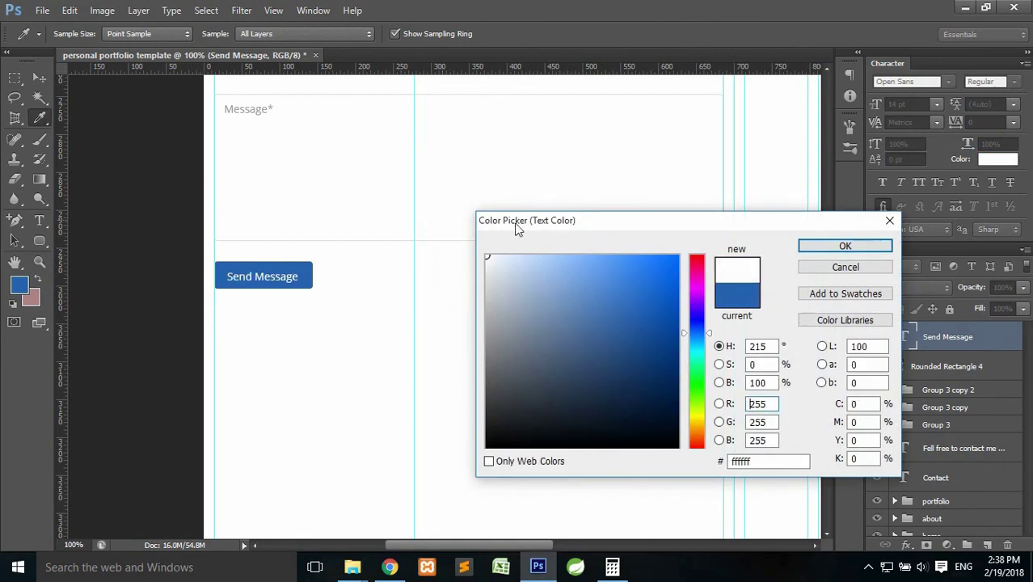
pyautogui.click(846, 245)
# Load the button shape's outline as a selection and switch to the Move Tool.
pyautogui.moveTo(904, 331); pyautogui.dragTo(911, 356)
pyautogui.keyDown('ctrl'); pyautogui.click(899, 366); pyautogui.keyUp('ctrl')
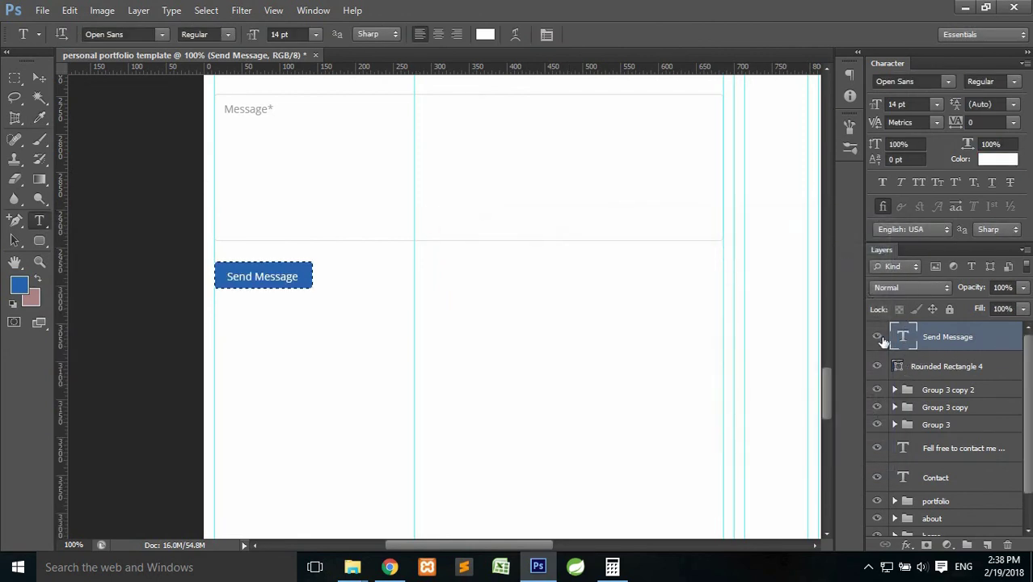
pyautogui.click(39, 77)
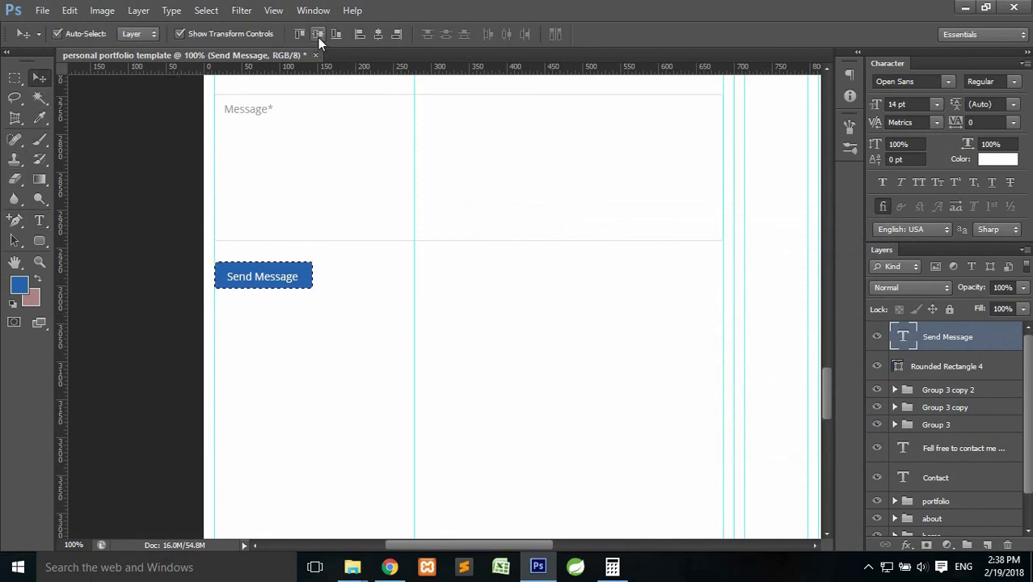
# Centre the Send Message label vertically on the button and clear the selection.
pyautogui.click(377, 35)
pyautogui.hotkey('ctrl', 'd')
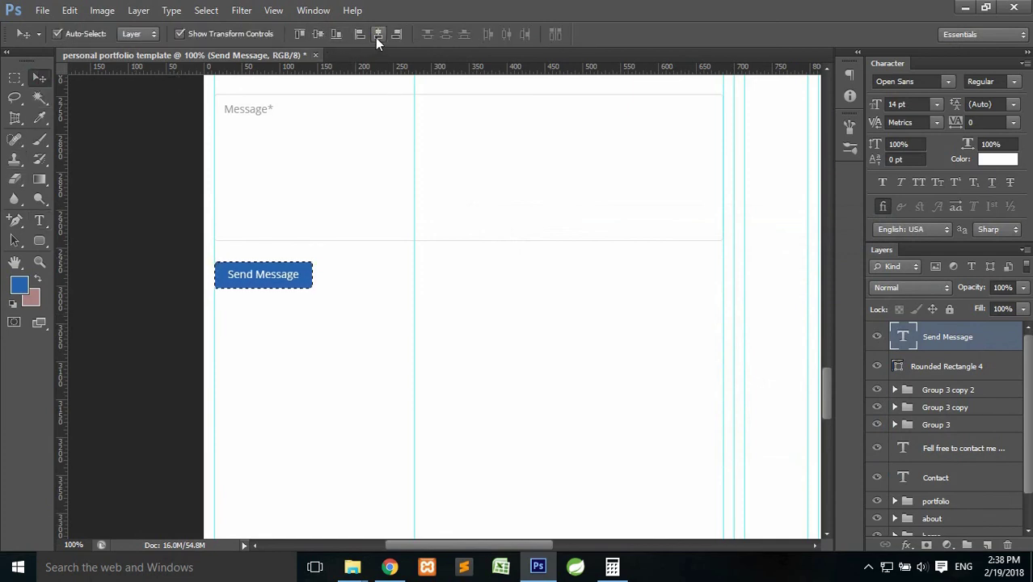
pyautogui.click(14, 77)
pyautogui.click(587, 7)
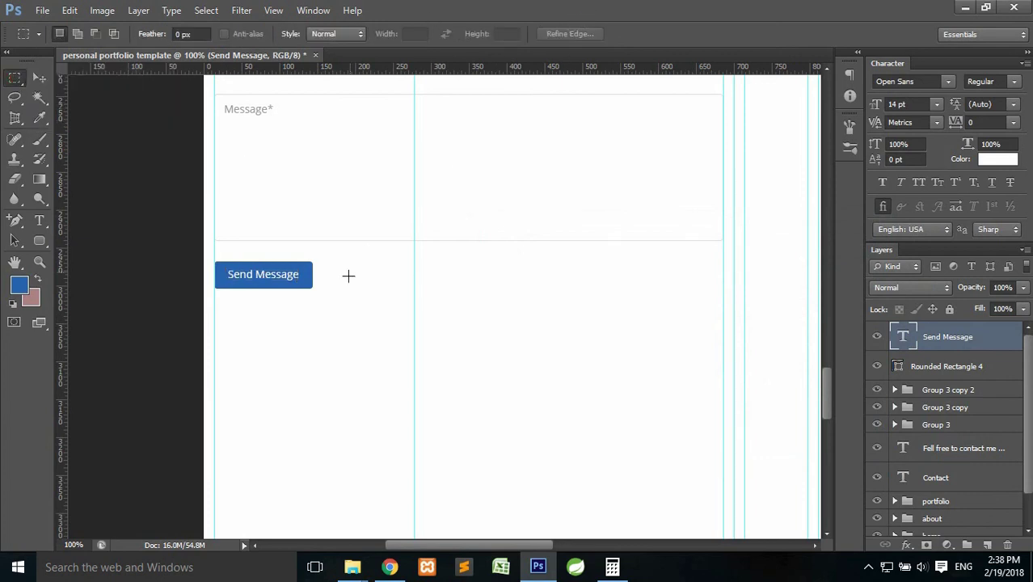
# Narrow Rounded Rectangle 4 by pulling its right-side anchor points inward.
pyautogui.click(941, 367)
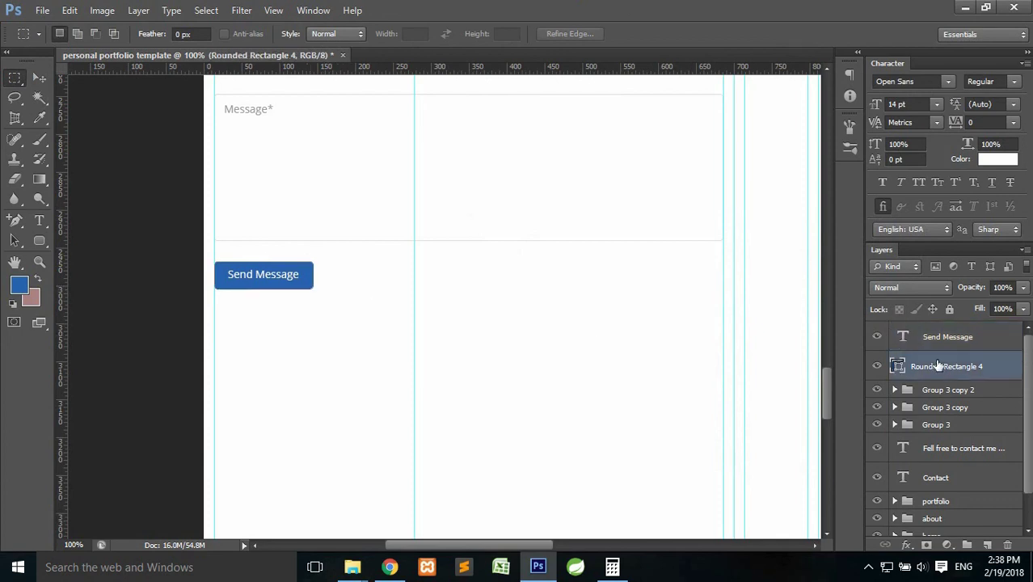
pyautogui.click(13, 221)
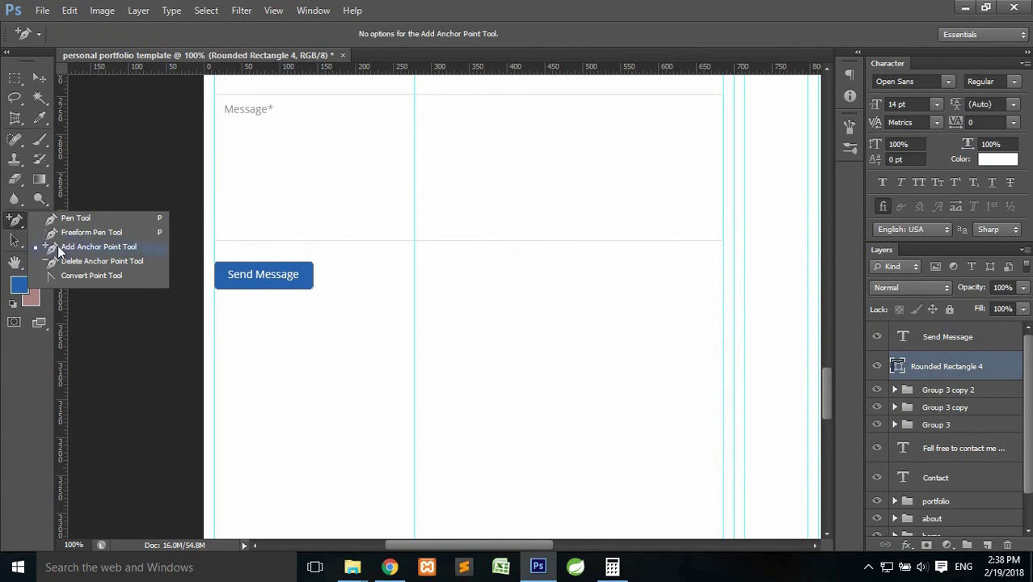
pyautogui.click(80, 246)
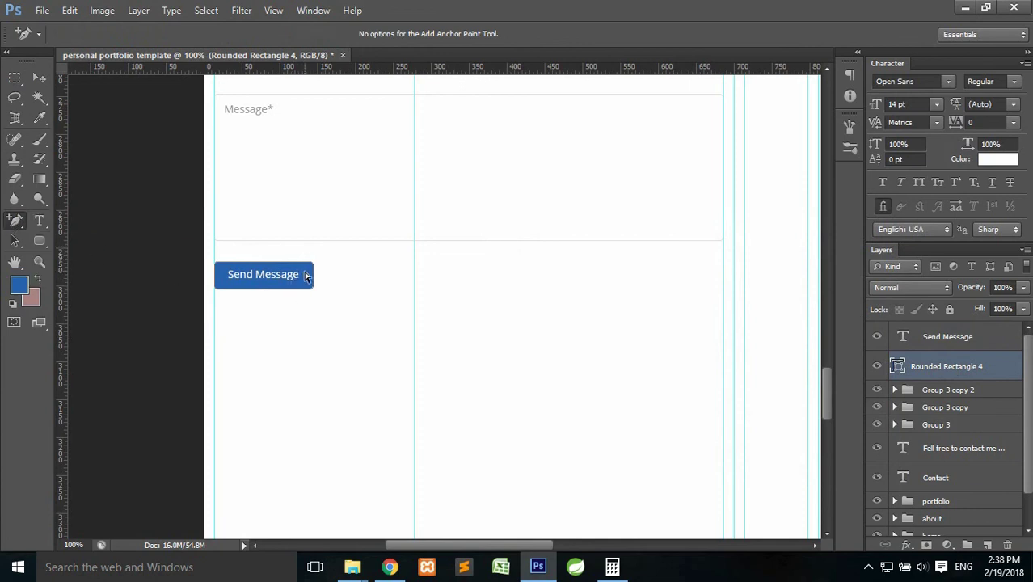
pyautogui.moveTo(301, 269); pyautogui.dragTo(335, 251)
pyautogui.moveTo(310, 279); pyautogui.dragTo(330, 306)
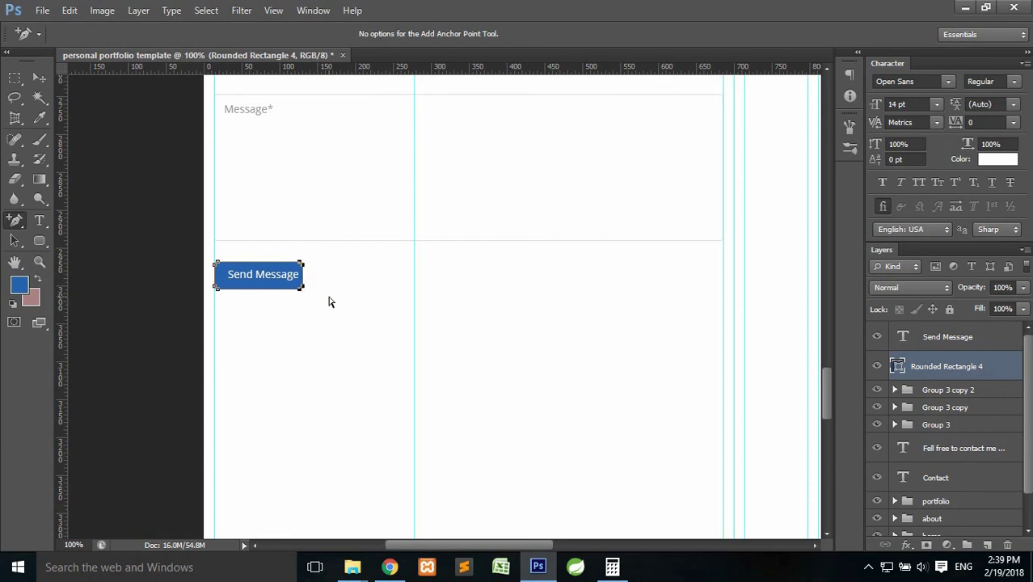
pyautogui.press('Return')
# Centre the Send Message text horizontally within the button outline, then deselect.
pyautogui.keyDown('ctrl'); pyautogui.click(897, 367); pyautogui.keyUp('ctrl')
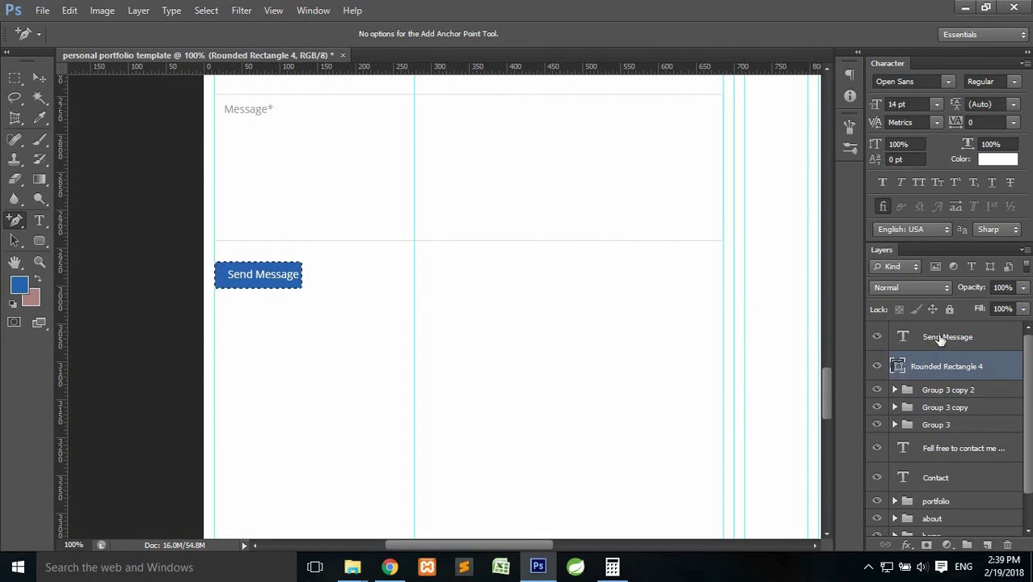
pyautogui.click(940, 339)
pyautogui.click(40, 79)
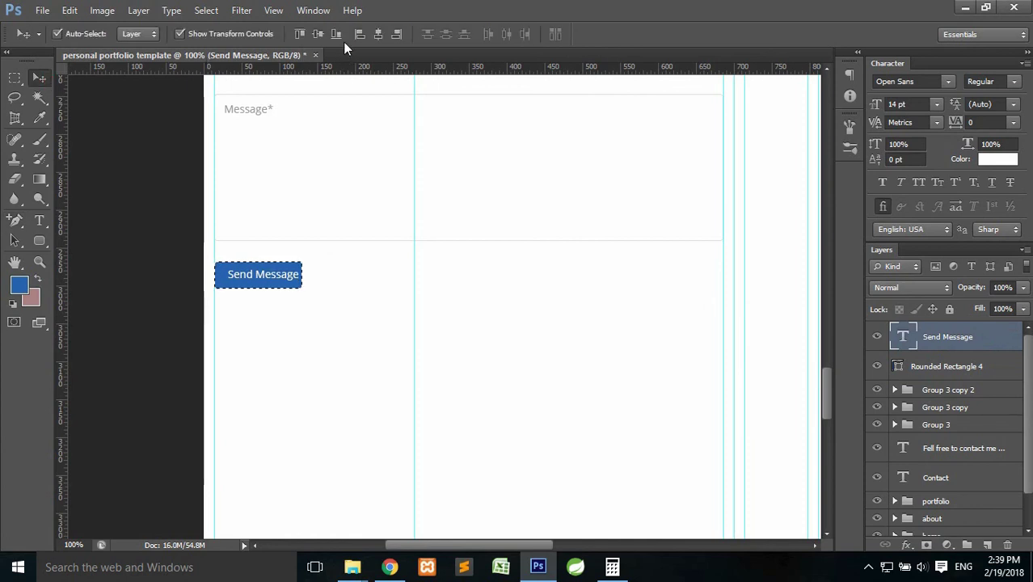
pyautogui.click(378, 37)
pyautogui.hotkey('ctrl', 'd')
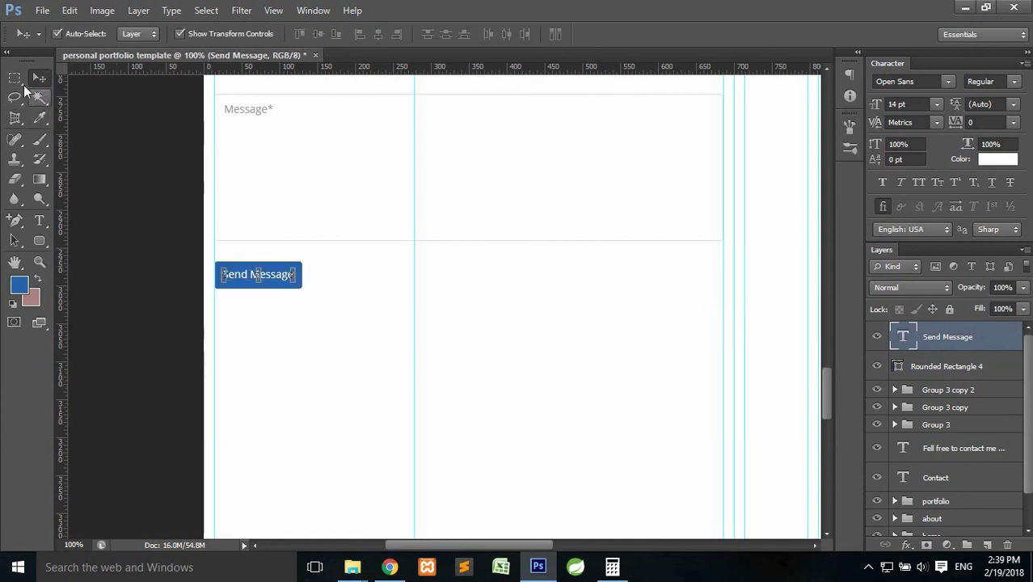
pyautogui.click(15, 78)
pyautogui.click(533, 7)
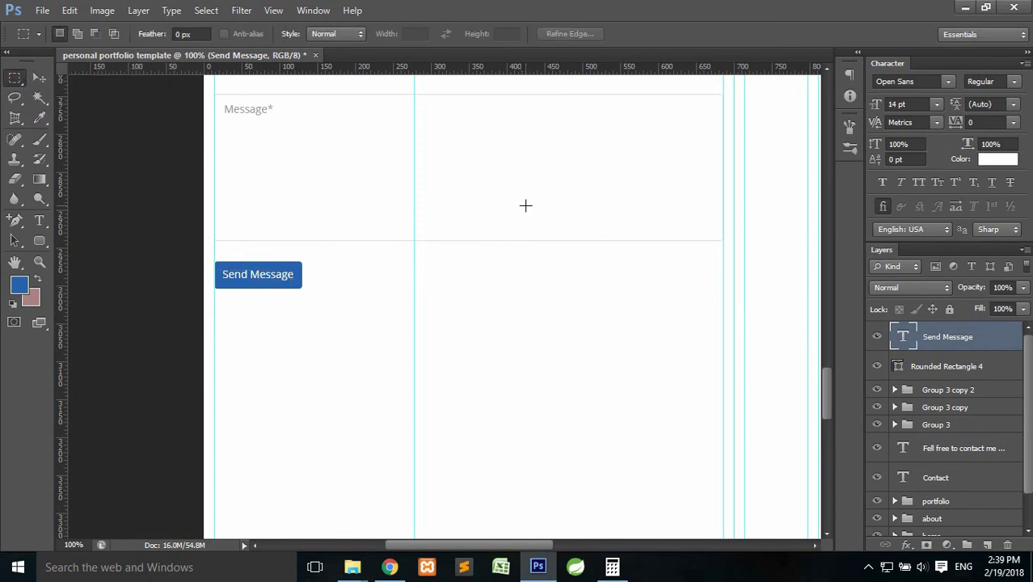
# Zoom out to 66.7% and pan until the CONTACT heading and whole form are visible.
pyautogui.scroll(5, 525, 206)
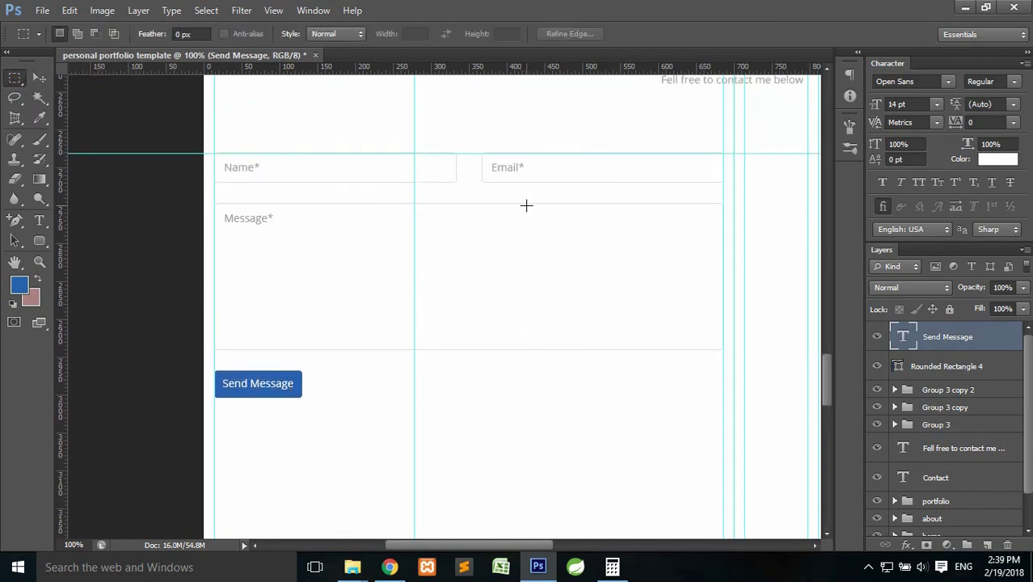
pyautogui.press('space')
pyautogui.moveTo(697, 273); pyautogui.dragTo(582, 255)
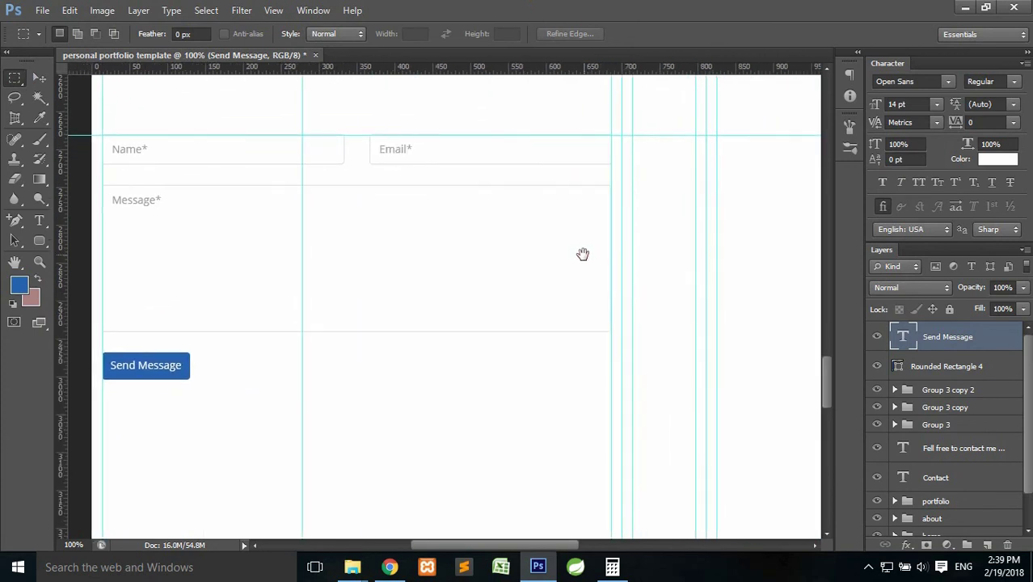
pyautogui.hotkey('ctrl', '-')
pyautogui.press('space')
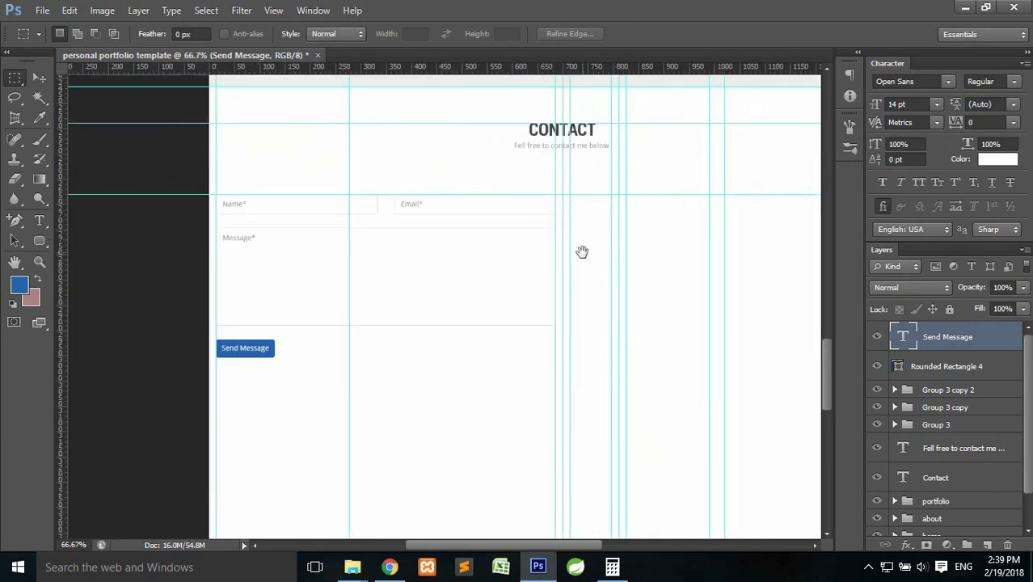
pyautogui.moveTo(636, 263); pyautogui.dragTo(528, 280)
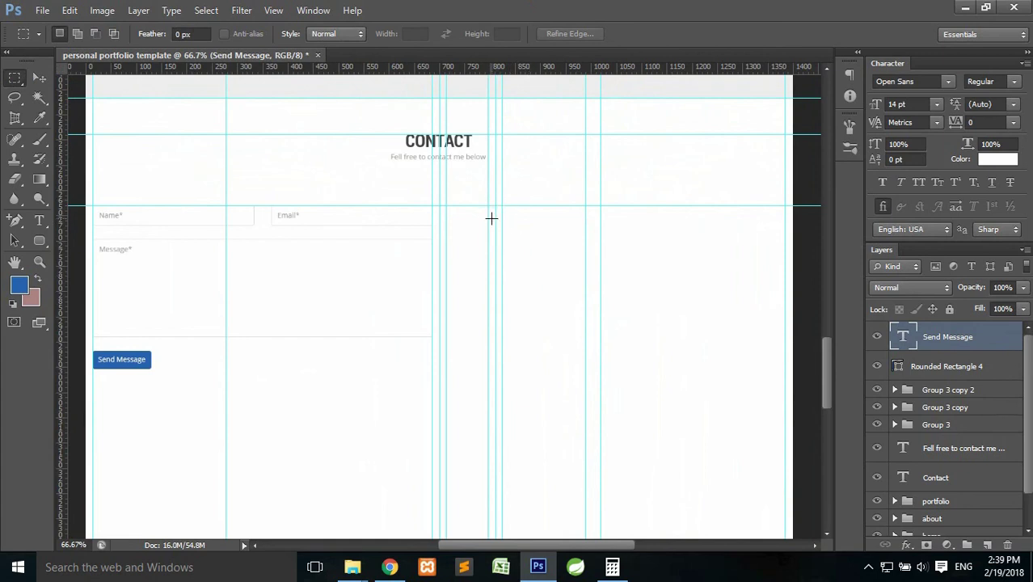
pyautogui.scroll(-1, 491, 218)
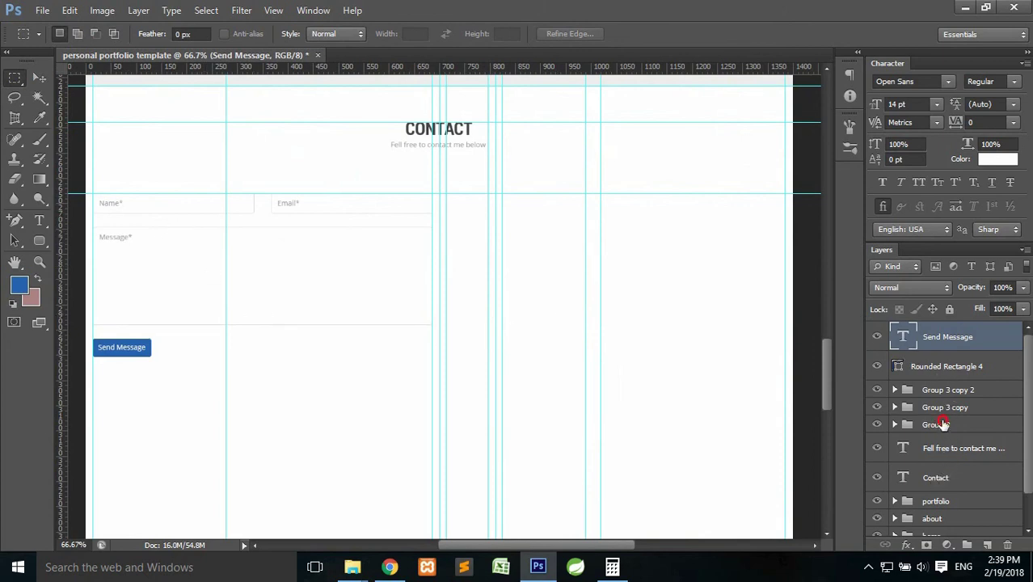
# Group Rounded Rectangle 4 and the Send Message text into a group named 'button'.
pyautogui.click(940, 424)
pyautogui.keyDown('shift'); pyautogui.click(942, 340); pyautogui.keyUp('shift')
pyautogui.click(939, 366)
pyautogui.keyDown('shift'); pyautogui.click(944, 346); pyautogui.keyUp('shift')
pyautogui.hotkey('ctrl', 'g')
pyautogui.click(935, 331)
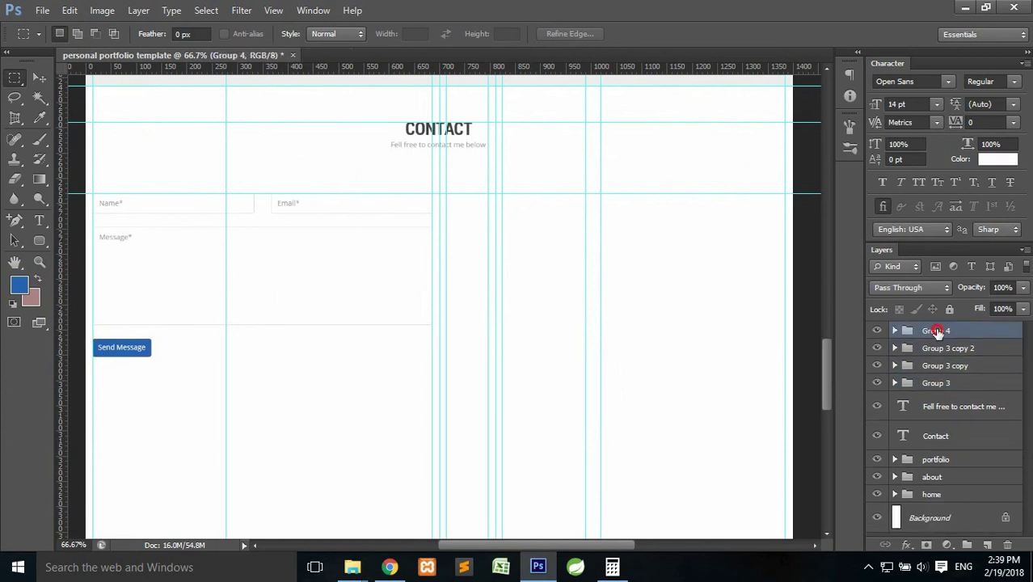
pyautogui.doubleClick(935, 331)
pyautogui.write('button')
pyautogui.press('Return')
# Group 'button' through Group 3 as 'contact-left' and add a new empty layer above.
pyautogui.click(934, 383)
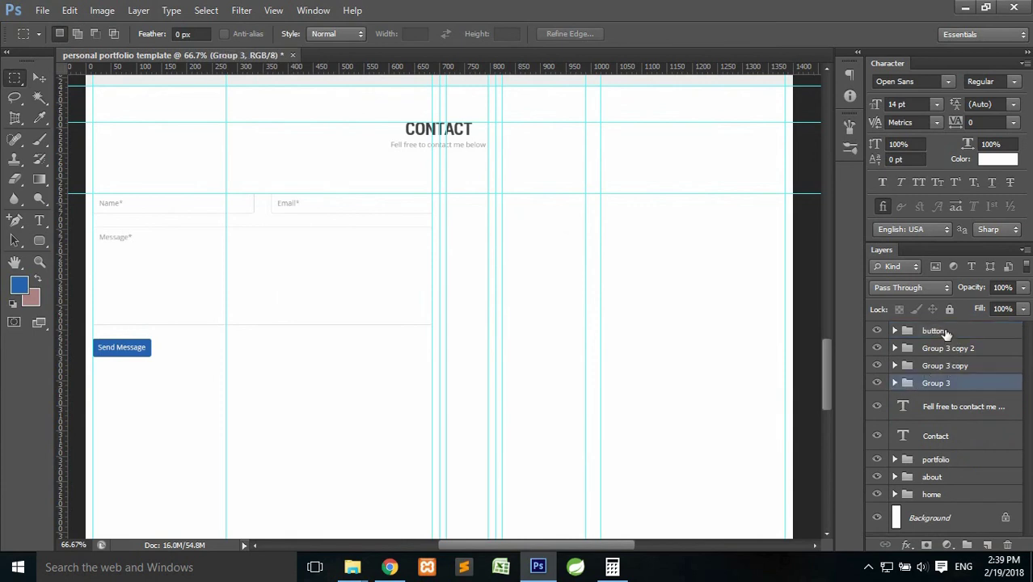
pyautogui.keyDown('shift'); pyautogui.click(934, 331); pyautogui.keyUp('shift')
pyautogui.hotkey('ctrl', 'g')
pyautogui.doubleClick(938, 330)
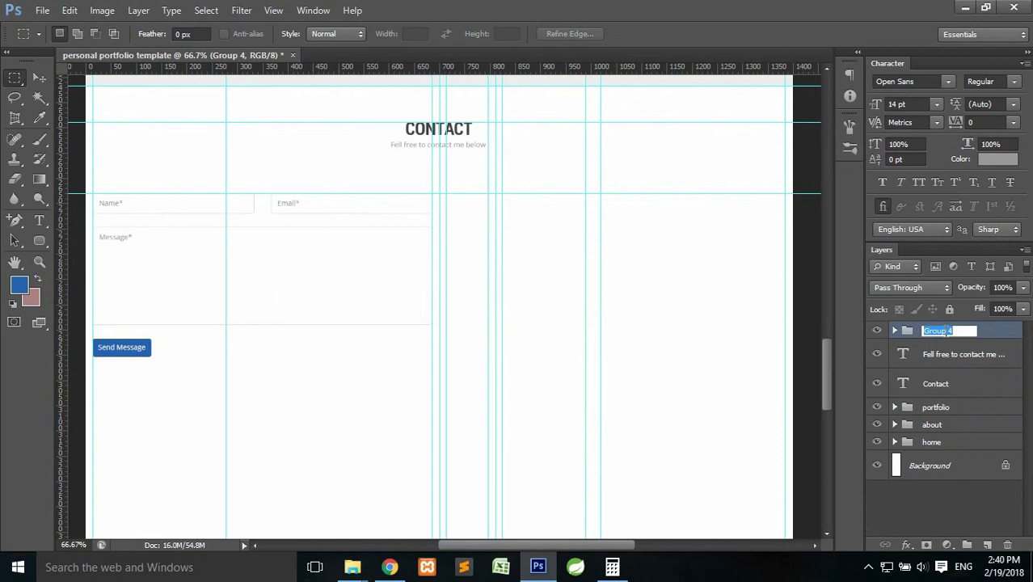
pyautogui.write('contact-left')
pyautogui.press('Return')
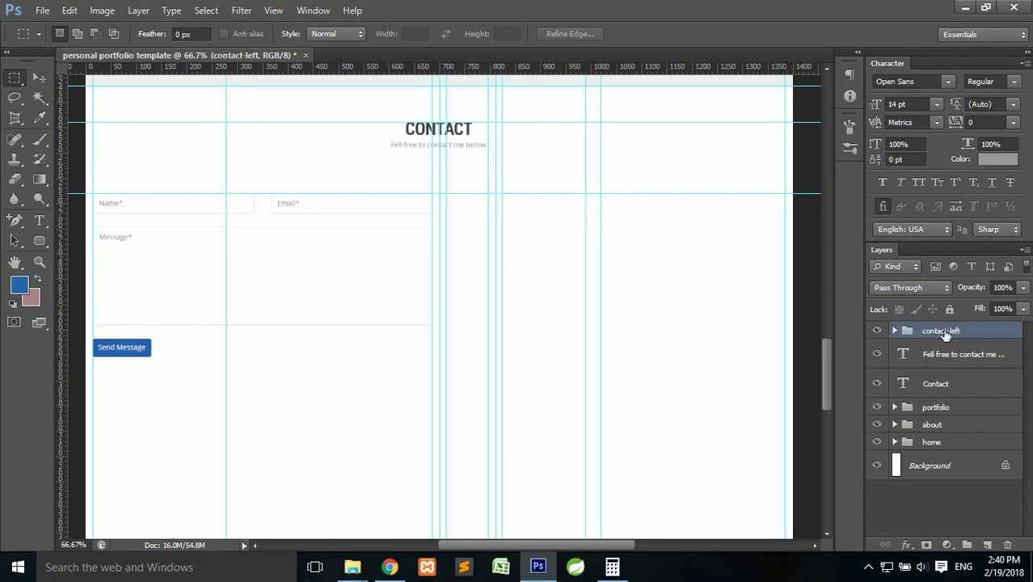
pyautogui.click(987, 545)
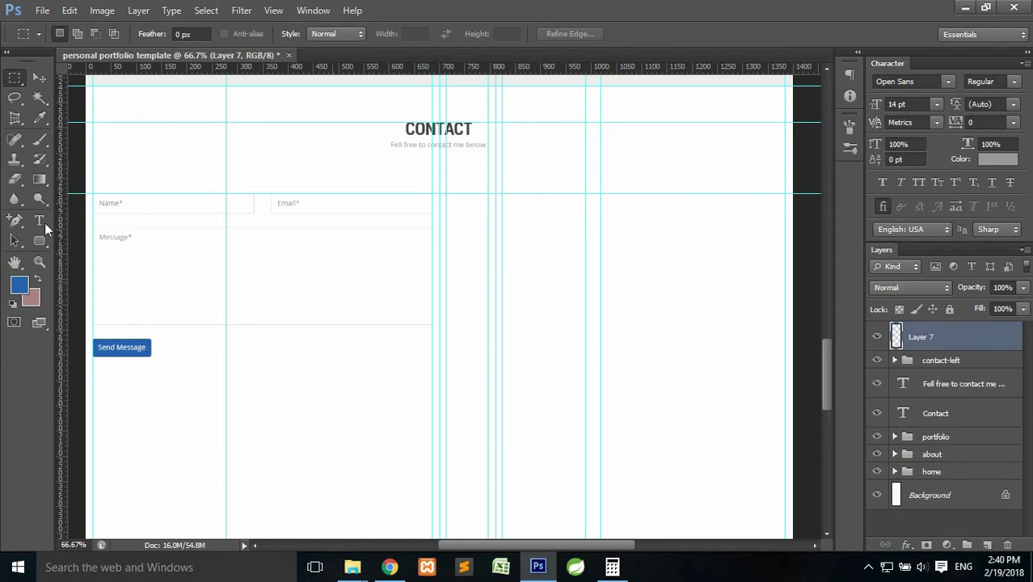
# Place an 'Address' text label right of the form in dark grey #444444.
pyautogui.click(38, 220)
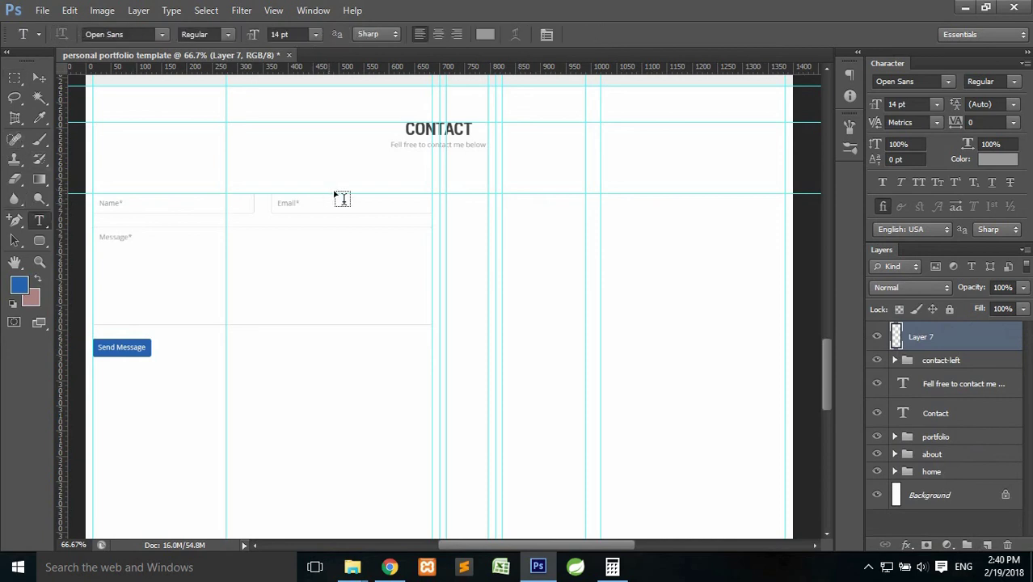
pyautogui.click(462, 222)
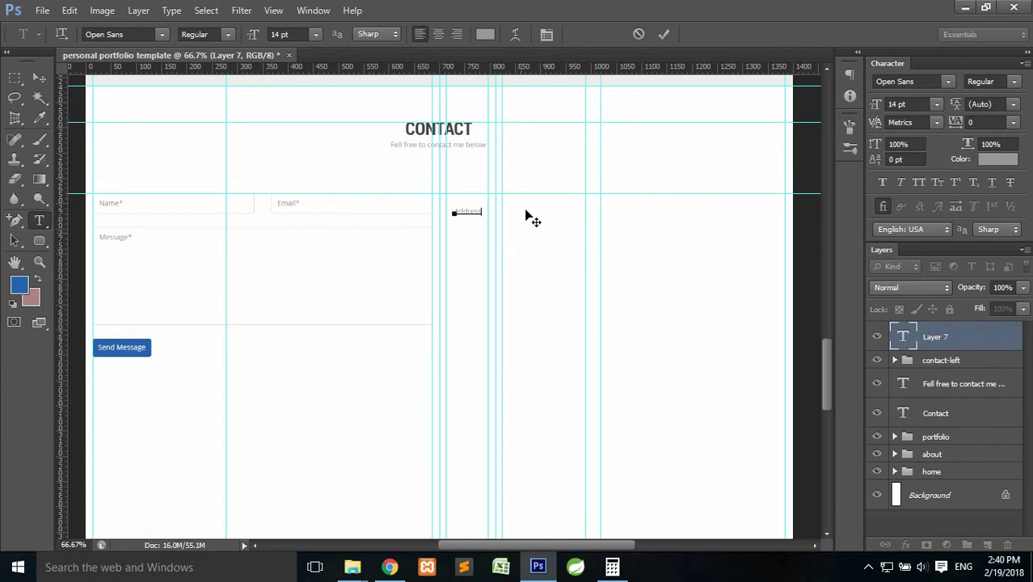
pyautogui.click(664, 34)
pyautogui.click(485, 34)
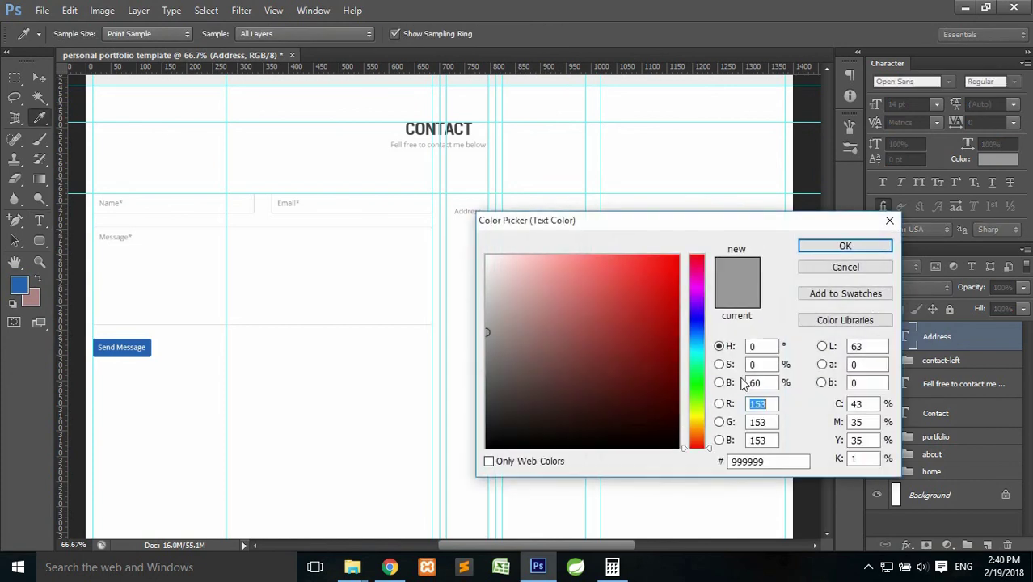
pyautogui.click(781, 459)
pyautogui.write('444')
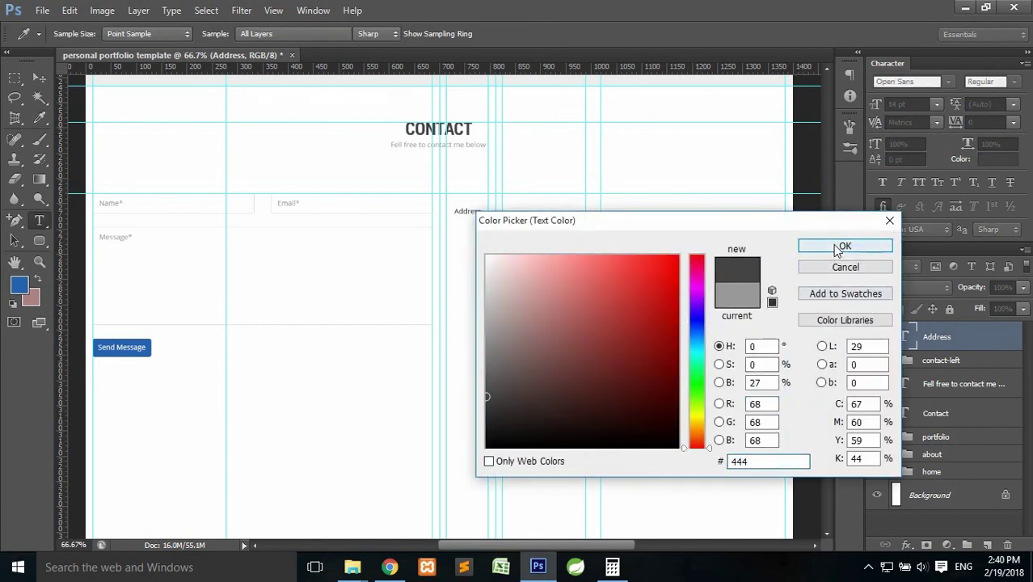
pyautogui.click(839, 247)
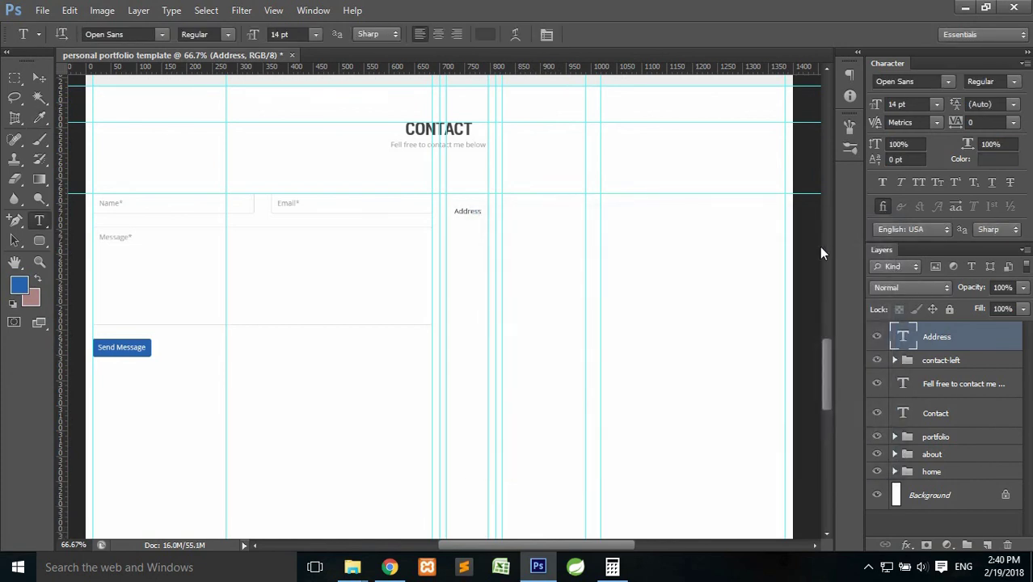
# Zoom back in and extend the Address line with the postal address.
pyautogui.hotkey('ctrl', '+')
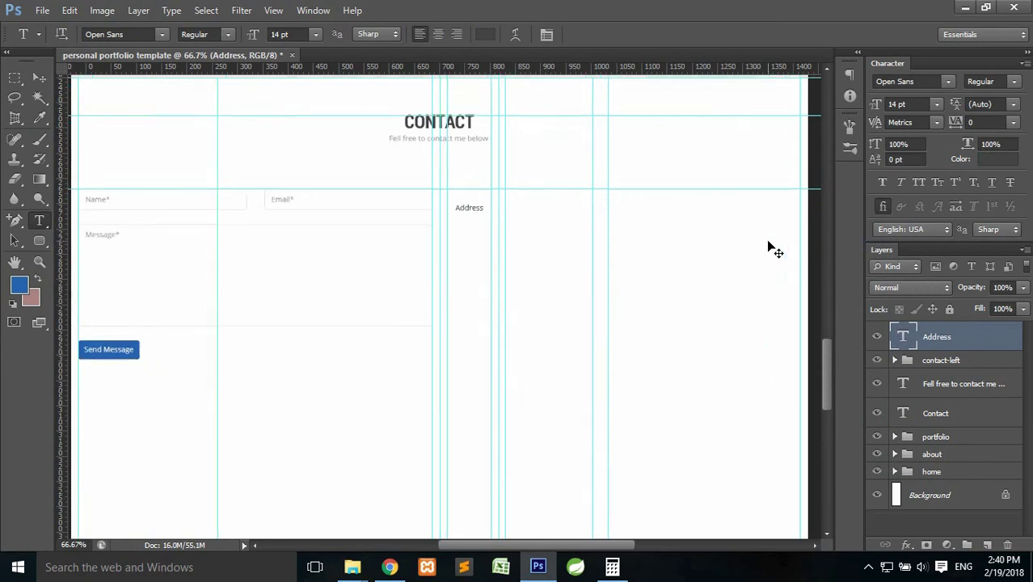
pyautogui.moveTo(634, 192); pyautogui.dragTo(610, 244)
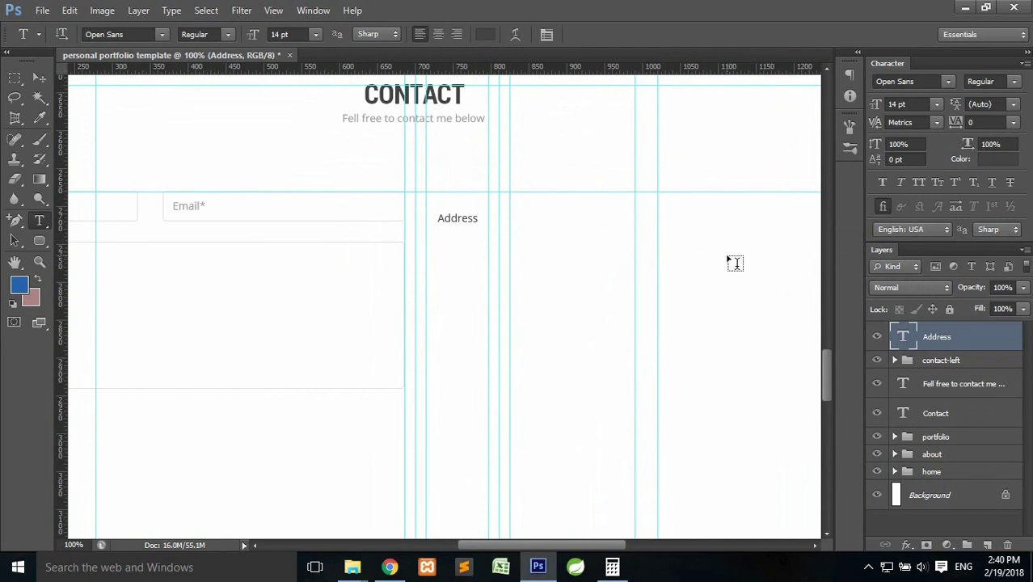
pyautogui.click(478, 221)
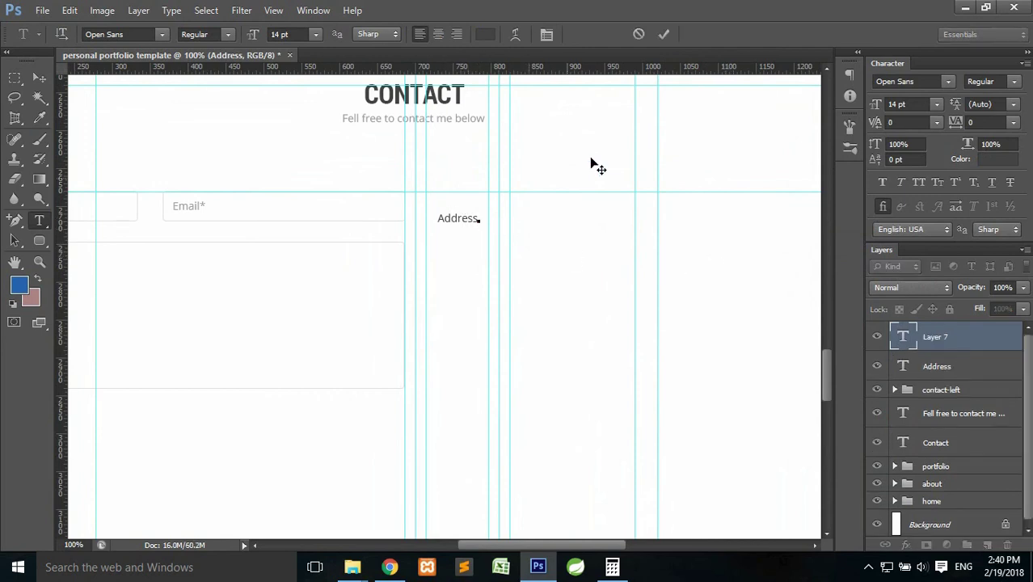
pyautogui.click(638, 35)
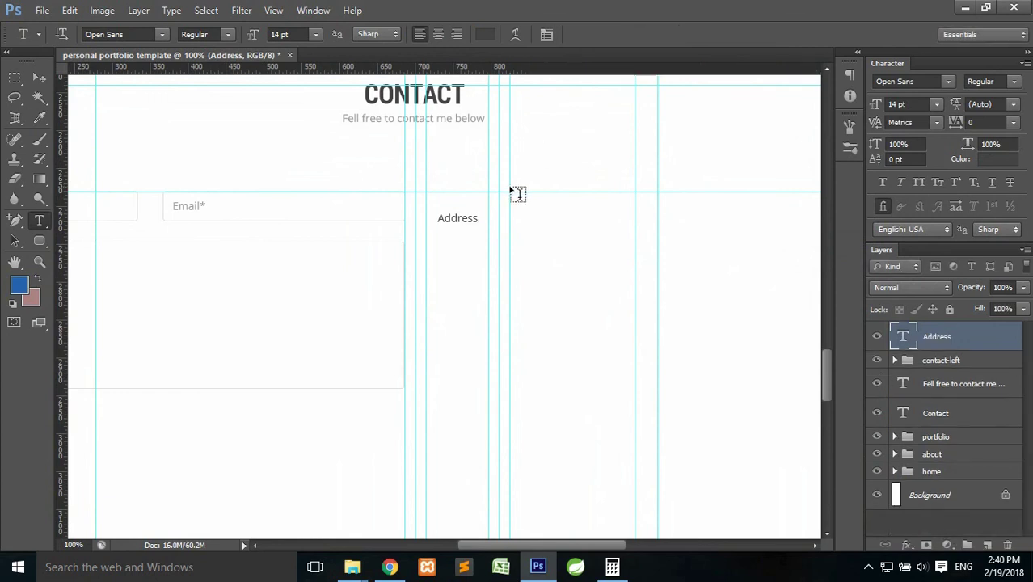
pyautogui.click(462, 215)
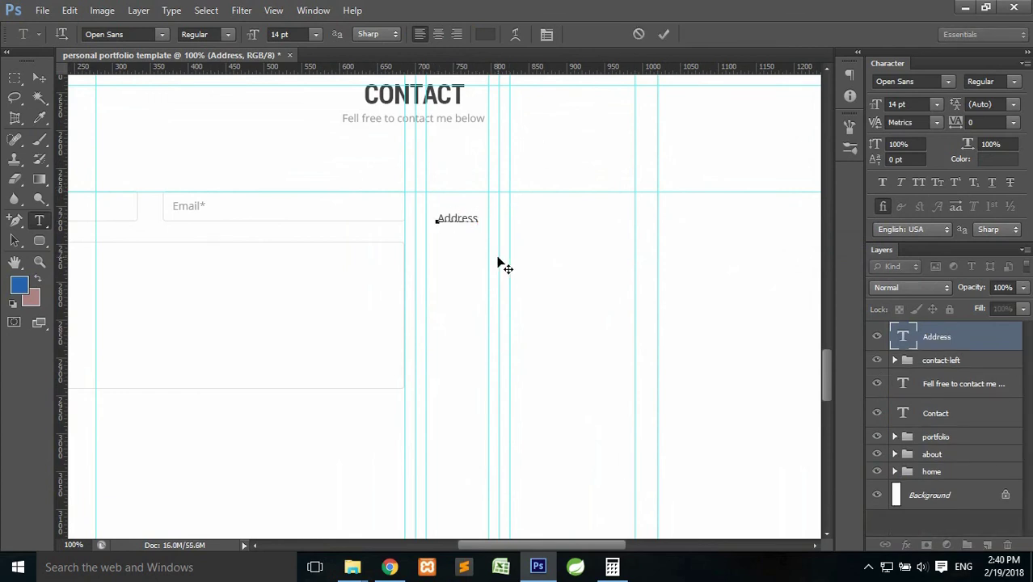
pyautogui.write(': Kirtipur, K ')
pyautogui.write('thm ')
pyautogui.write('ndu (Nepal')
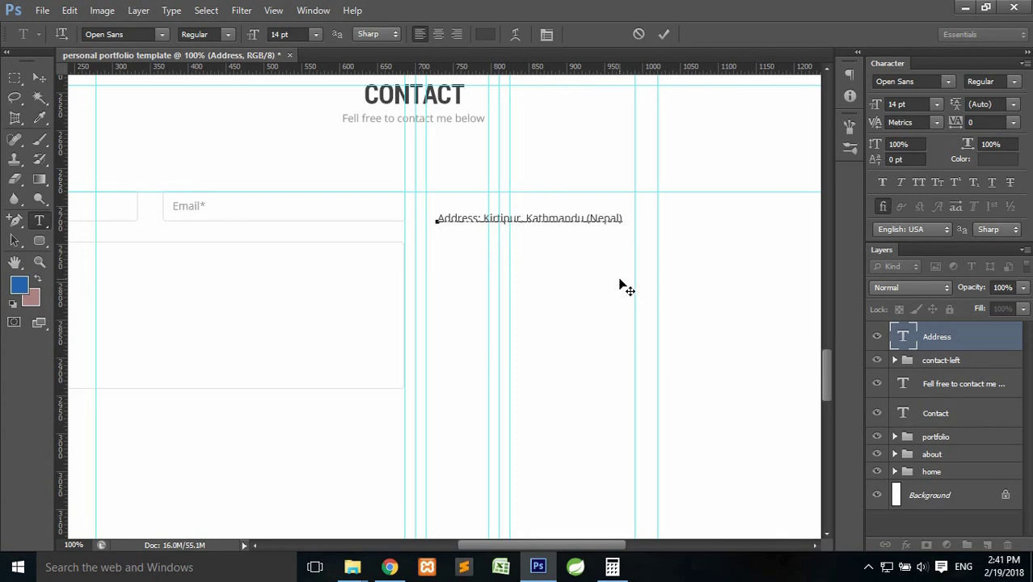
# Add a Phone line with the phone number and an Email line with the email address, fixing Phone's colon.
pyautogui.press('Return')
pyautogui.write('E')
pyautogui.press('BackSpace')
pyautogui.press('Return')
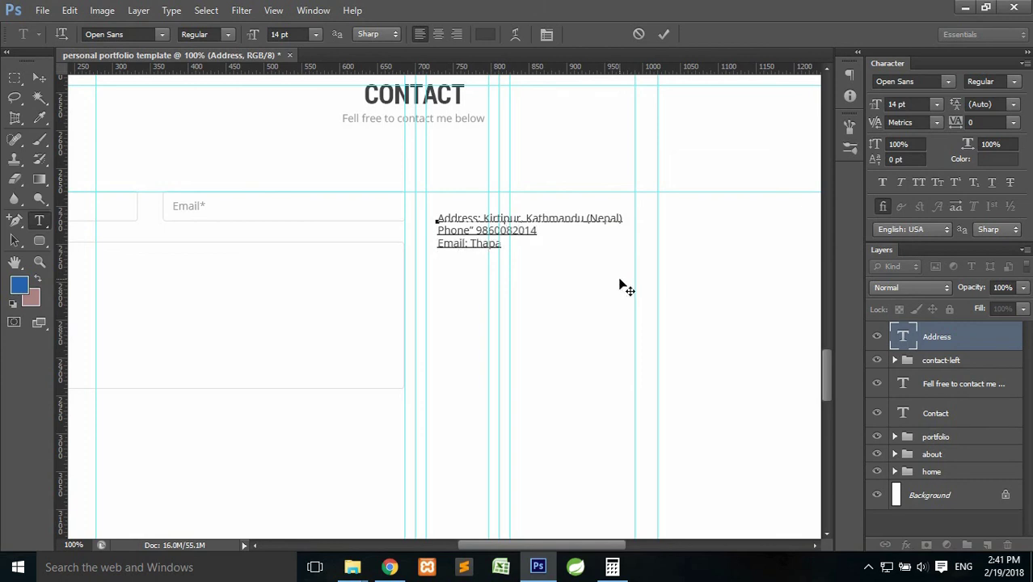
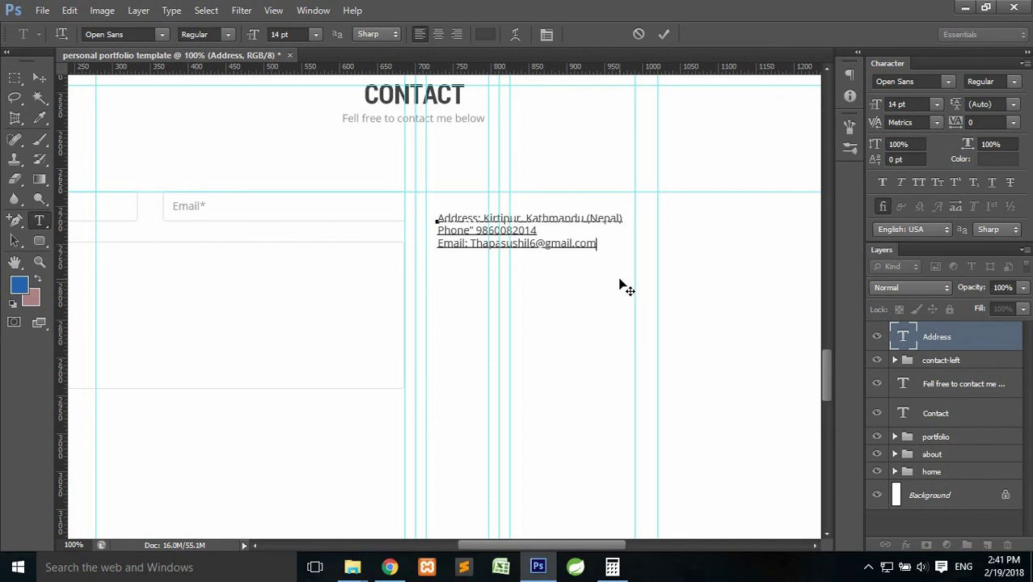
pyautogui.write(':')
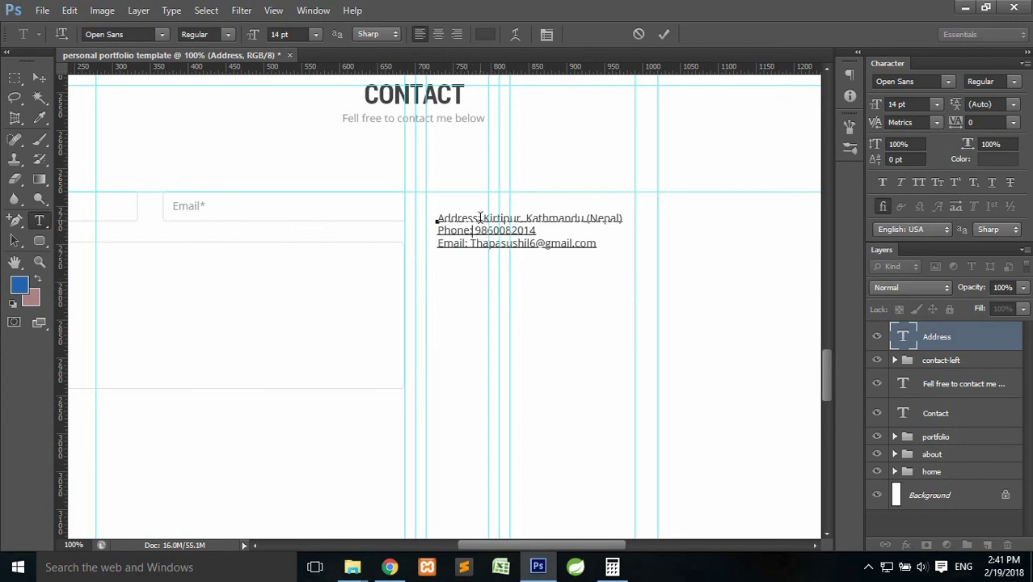
# Make the Address:, Phone: and Email: labels bold.
pyautogui.moveTo(482, 218); pyautogui.dragTo(422, 224)
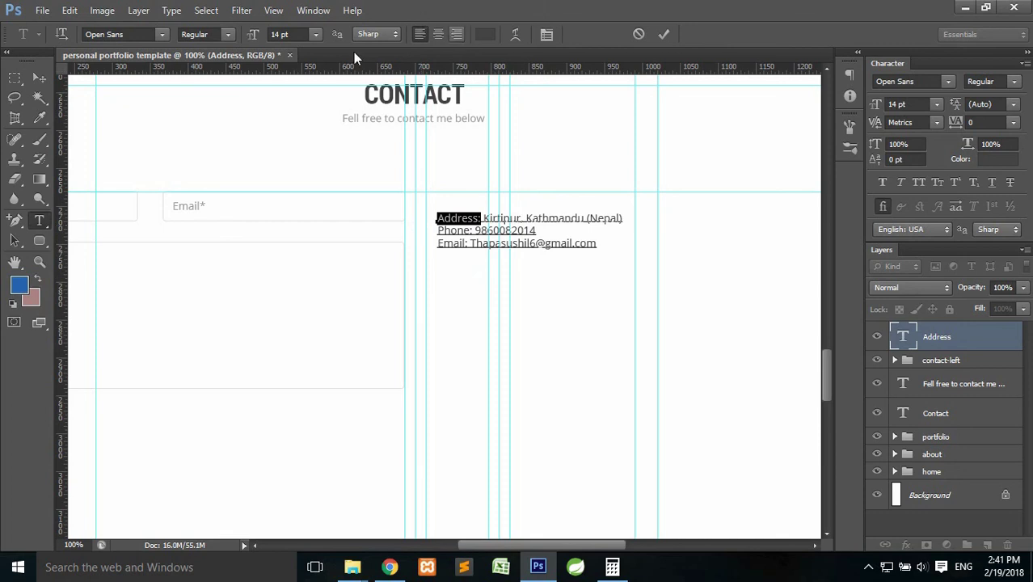
pyautogui.click(229, 35)
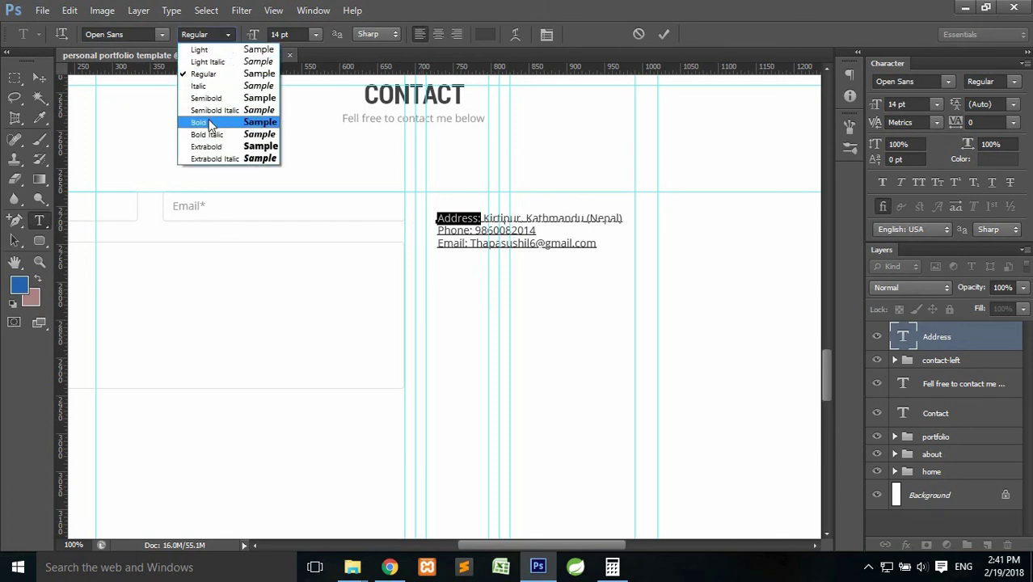
pyautogui.click(208, 123)
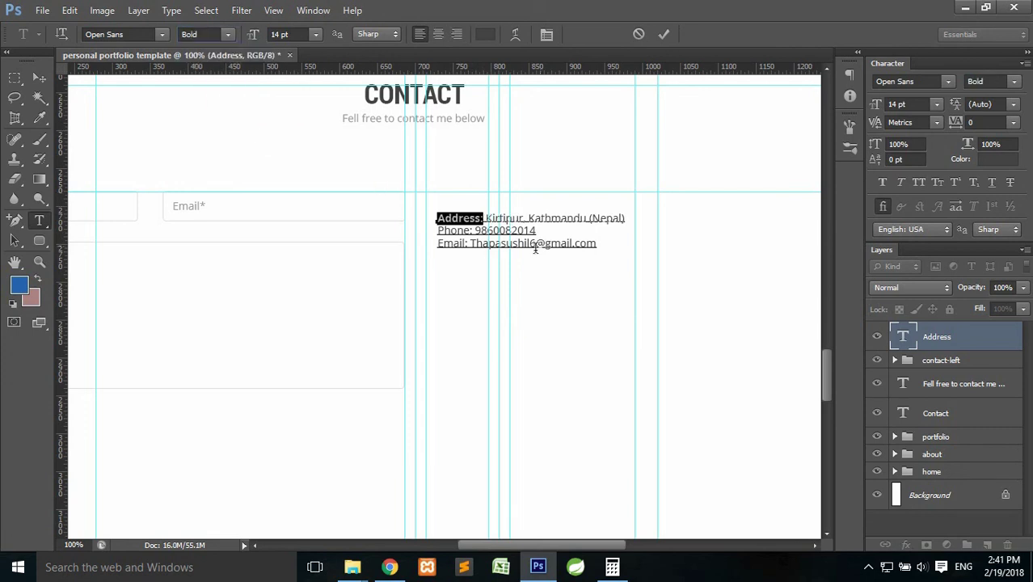
pyautogui.moveTo(420, 229); pyautogui.dragTo(430, 242)
pyautogui.click(229, 35)
pyautogui.click(208, 123)
pyautogui.click(228, 35)
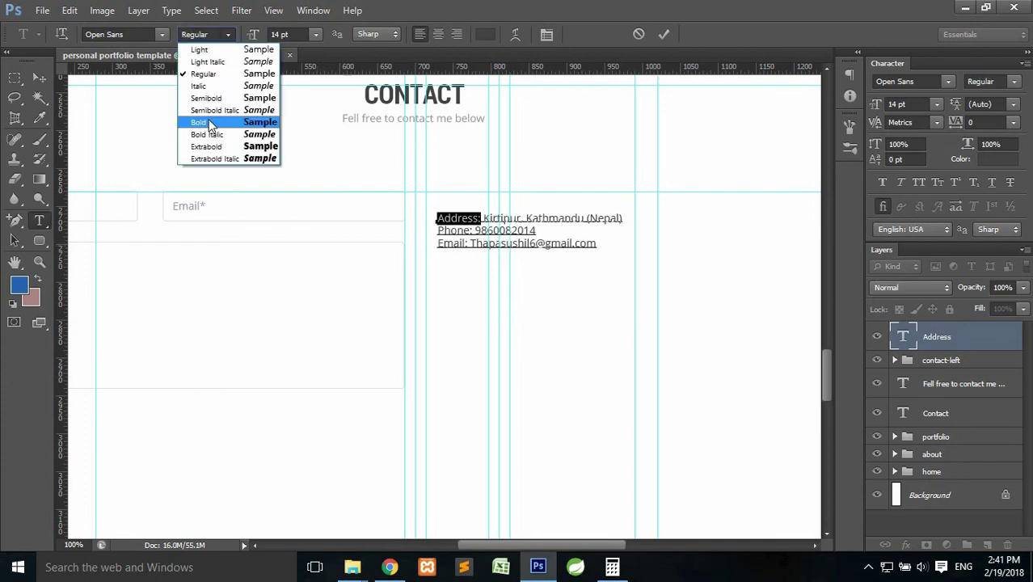
pyautogui.click(212, 123)
pyautogui.click(663, 34)
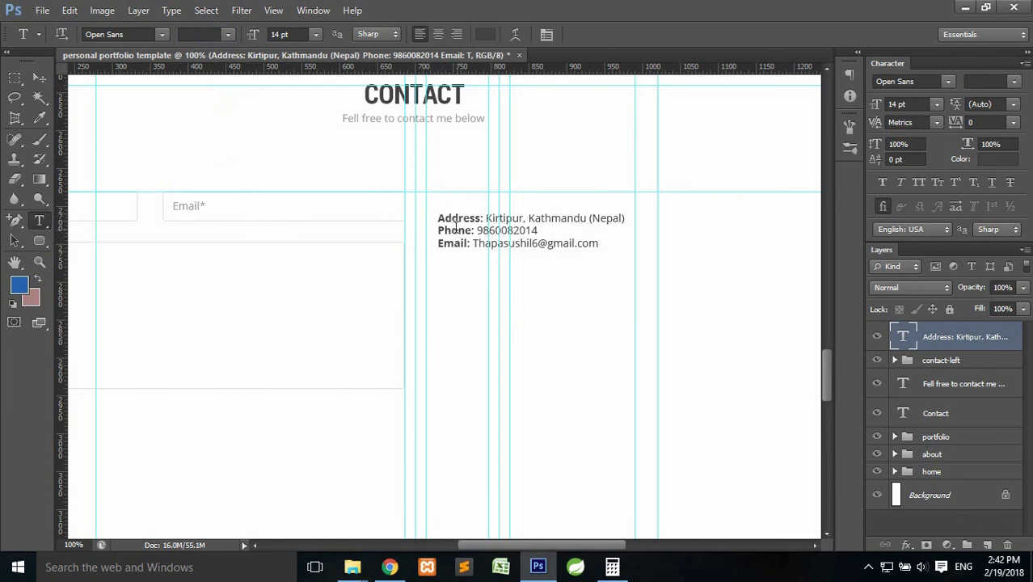
# Set the contact text's leading to 21 pt and move the block up and left.
pyautogui.click(1015, 105)
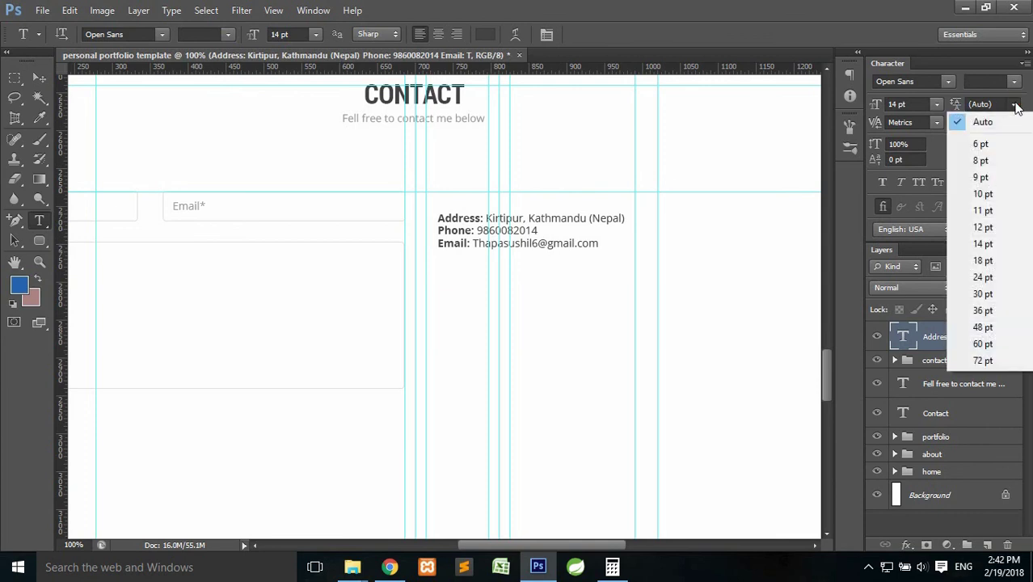
pyautogui.click(1015, 106)
pyautogui.click(998, 105)
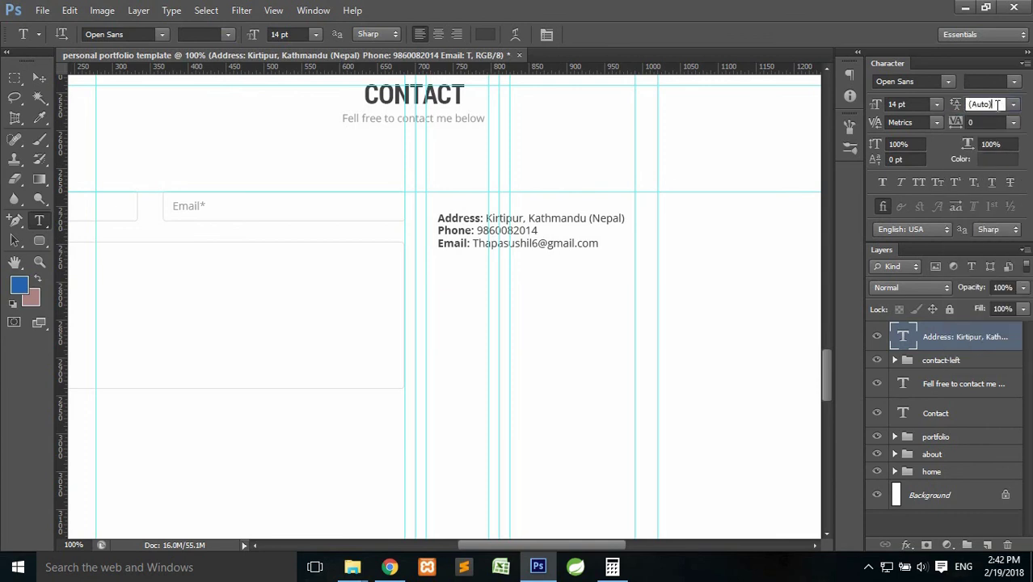
pyautogui.write('21')
pyautogui.press('Return')
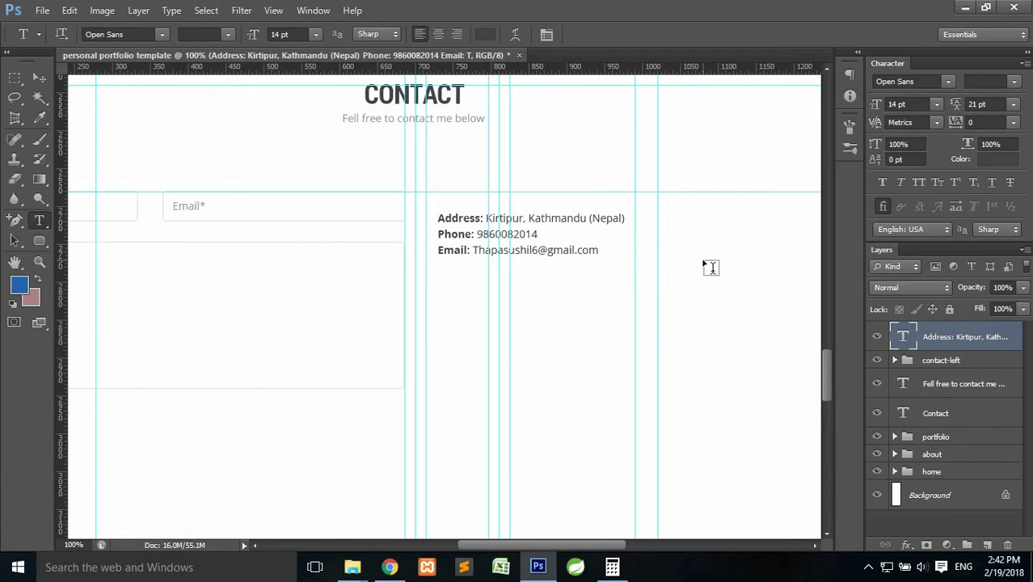
pyautogui.moveTo(559, 239); pyautogui.dragTo(548, 216)
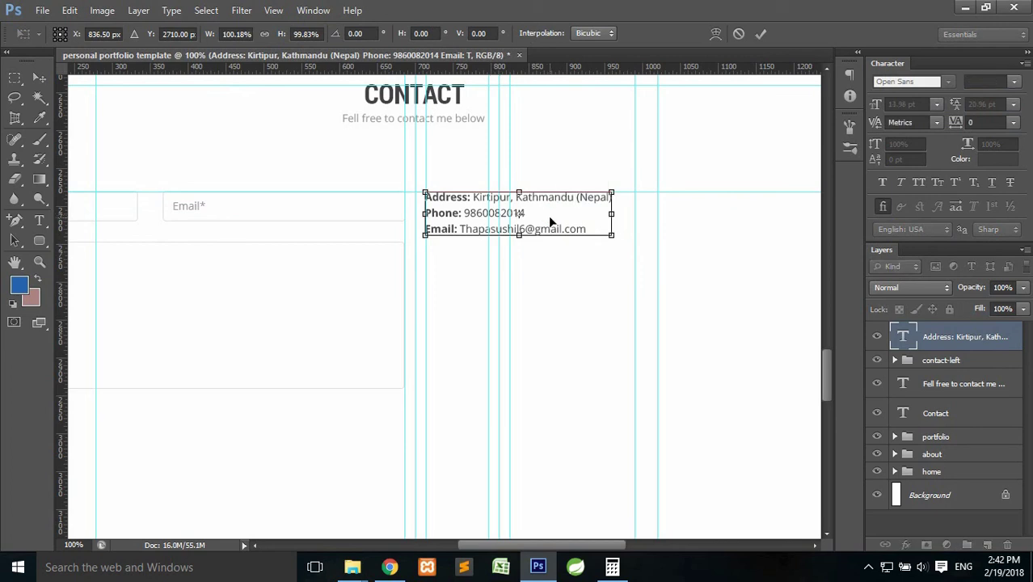
pyautogui.press('Return')
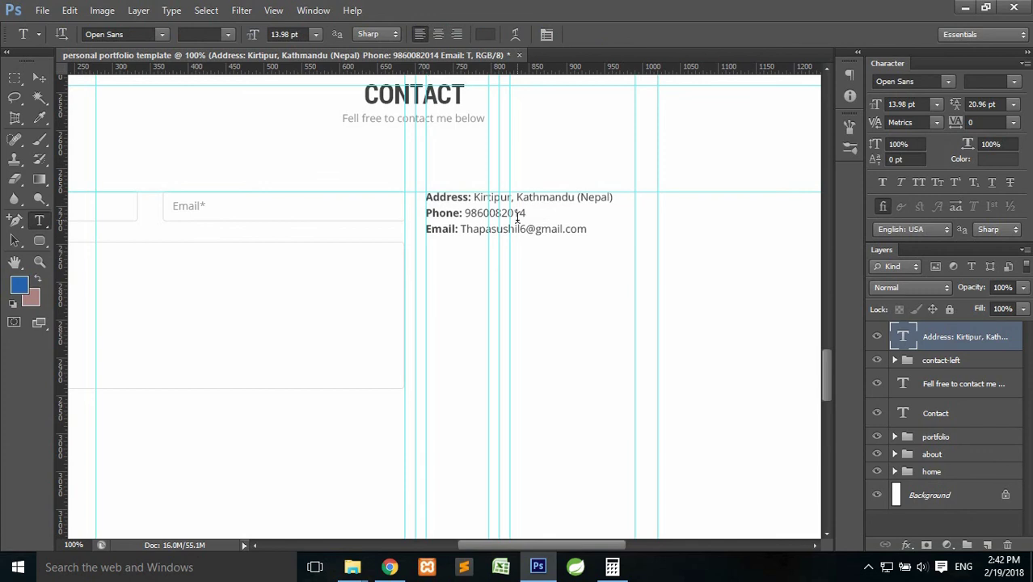
pyautogui.scroll(-2, 518, 214)
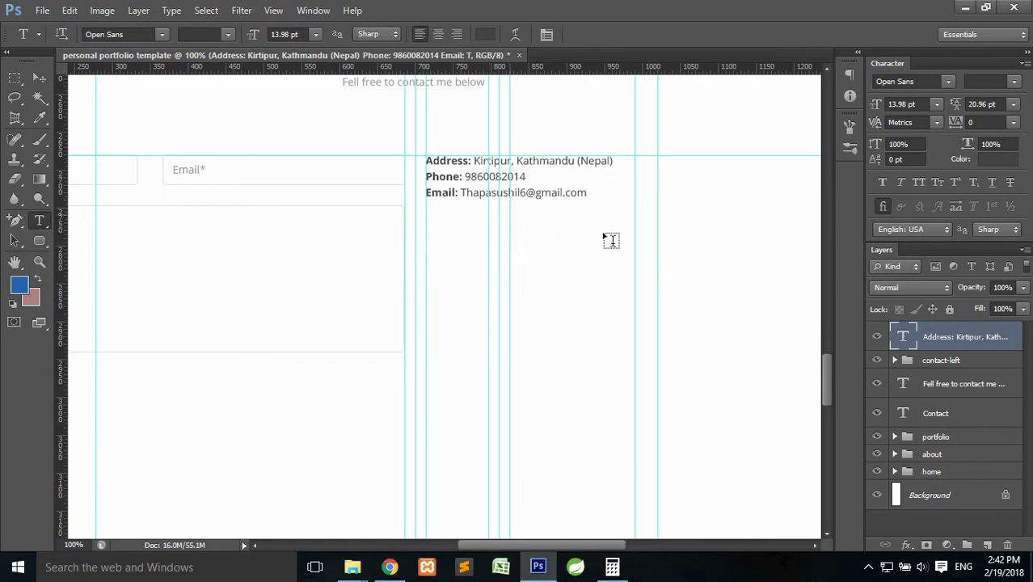
# Finish editing the contact text and make a new empty Layer 7 the active layer.
pyautogui.click(987, 546)
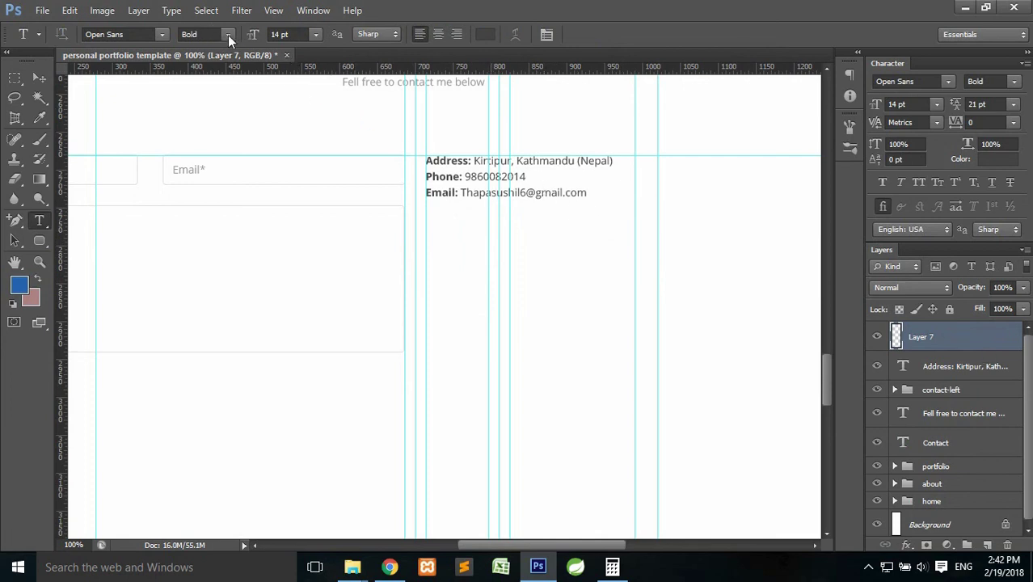
pyautogui.click(525, 194)
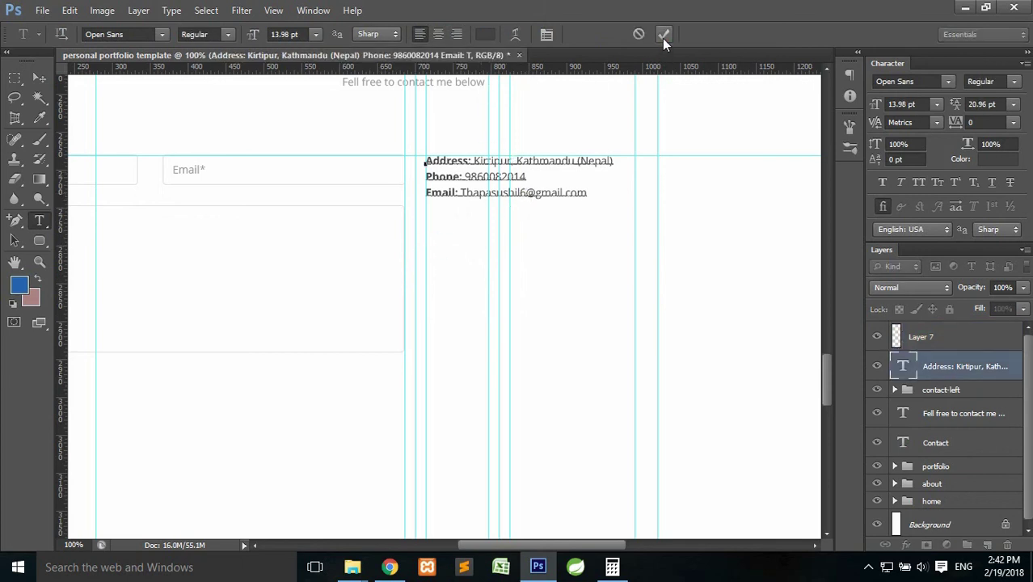
pyautogui.click(663, 34)
pyautogui.click(947, 336)
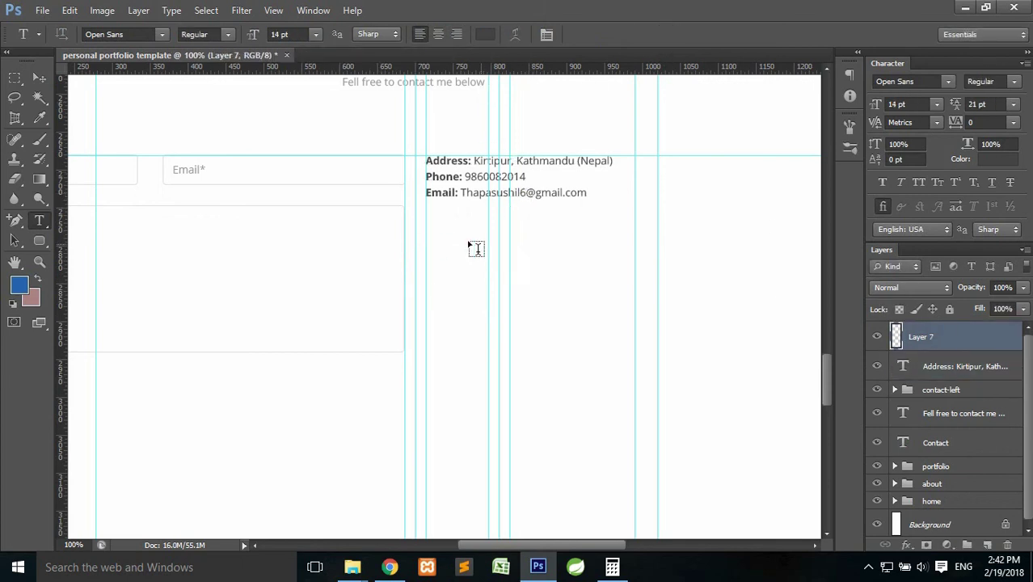
# Below the email line, type and commit the text 'Connect with me on Social Media:'.
pyautogui.click(433, 240)
pyautogui.write('sdfds')
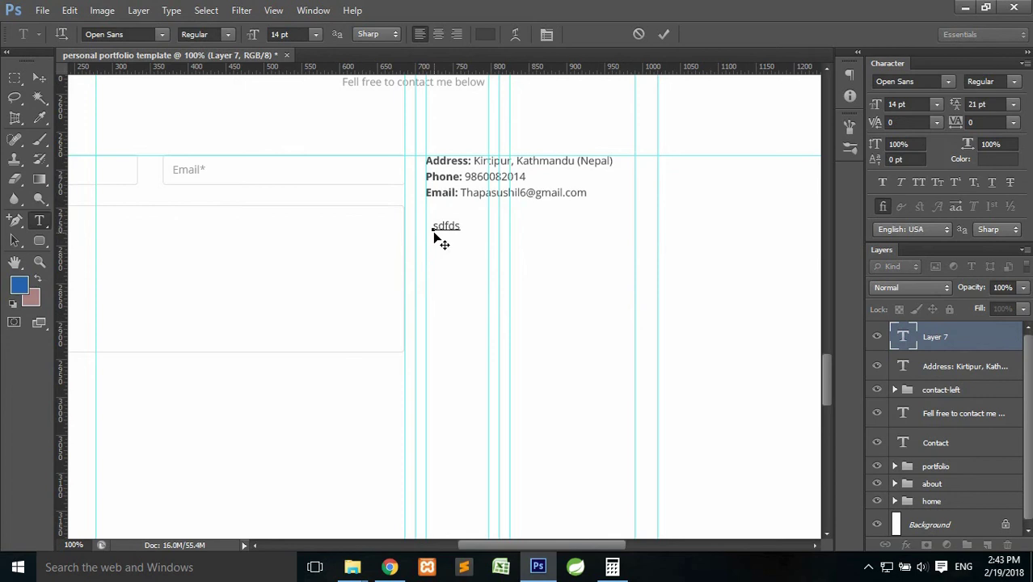
pyautogui.moveTo(431, 229); pyautogui.dragTo(459, 227)
pyautogui.click(459, 228)
pyautogui.hotkey('ctrl', 'a')
pyautogui.press('BackSpace')
pyautogui.write('Connect with me on Social M')
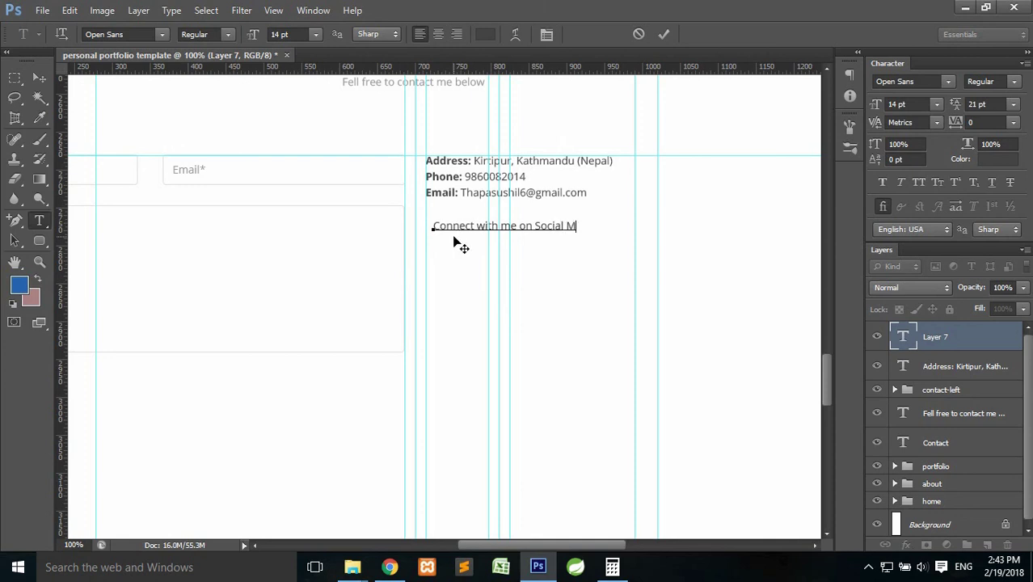
pyautogui.write('edia:')
pyautogui.click(662, 35)
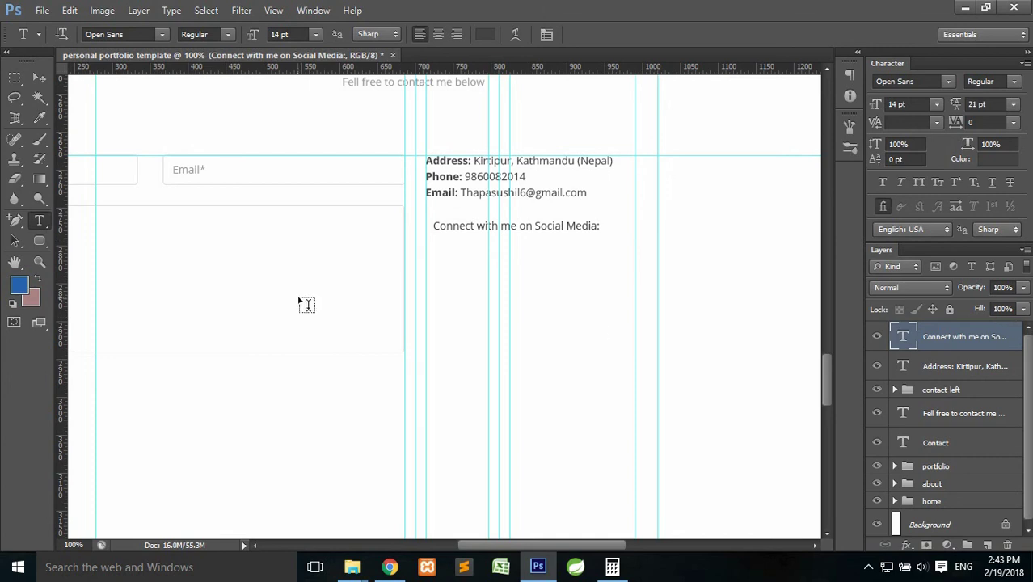
pyautogui.hotkey('ctrl', 't')
# Shift the 'Connect with me on Social Media:' line left to match the details, then add empty Layer 7.
pyautogui.moveTo(552, 231); pyautogui.dragTo(545, 233)
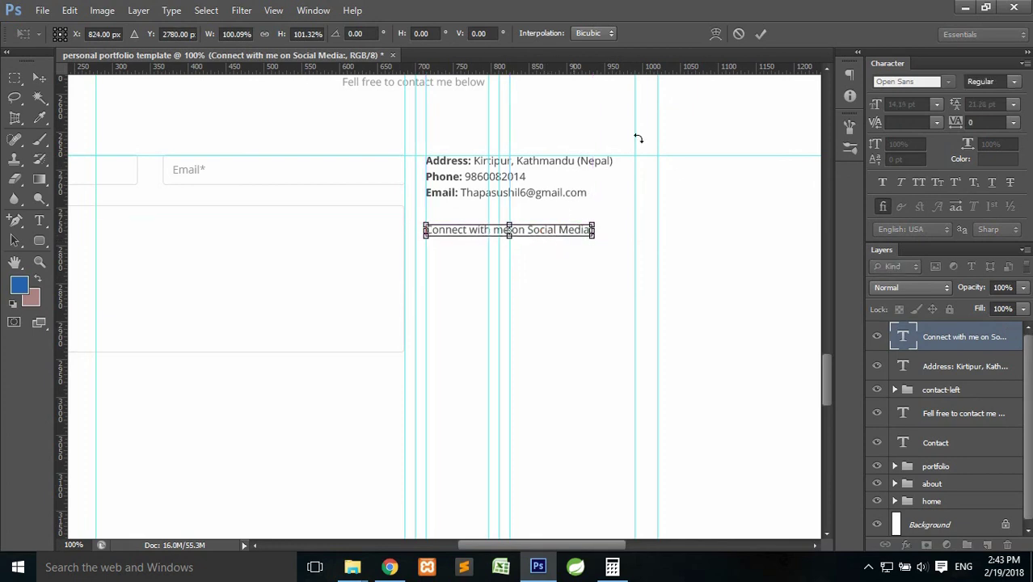
pyautogui.click(757, 34)
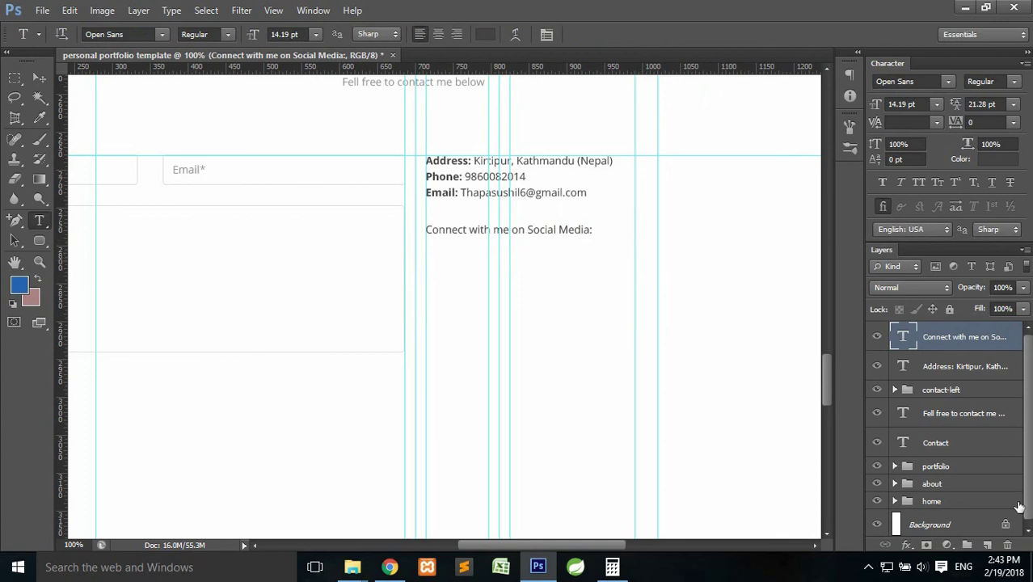
pyautogui.click(987, 545)
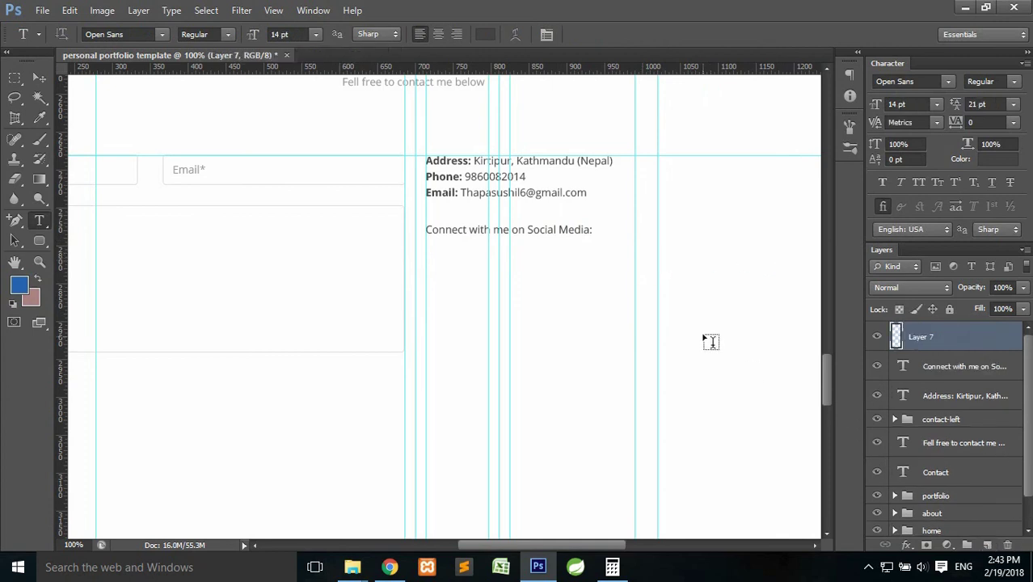
pyautogui.press('space')
pyautogui.moveTo(625, 266); pyautogui.dragTo(585, 245)
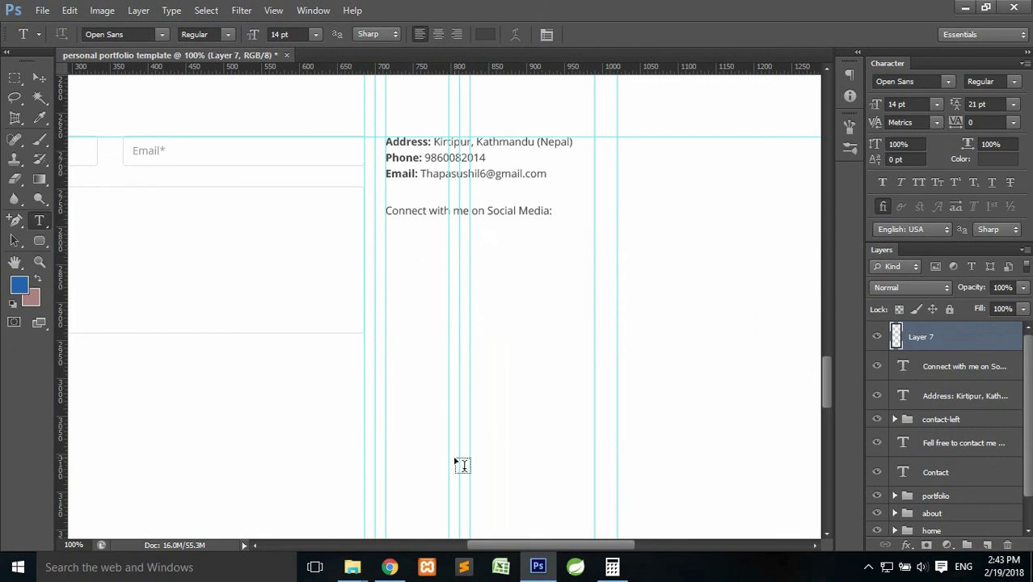
pyautogui.click(391, 567)
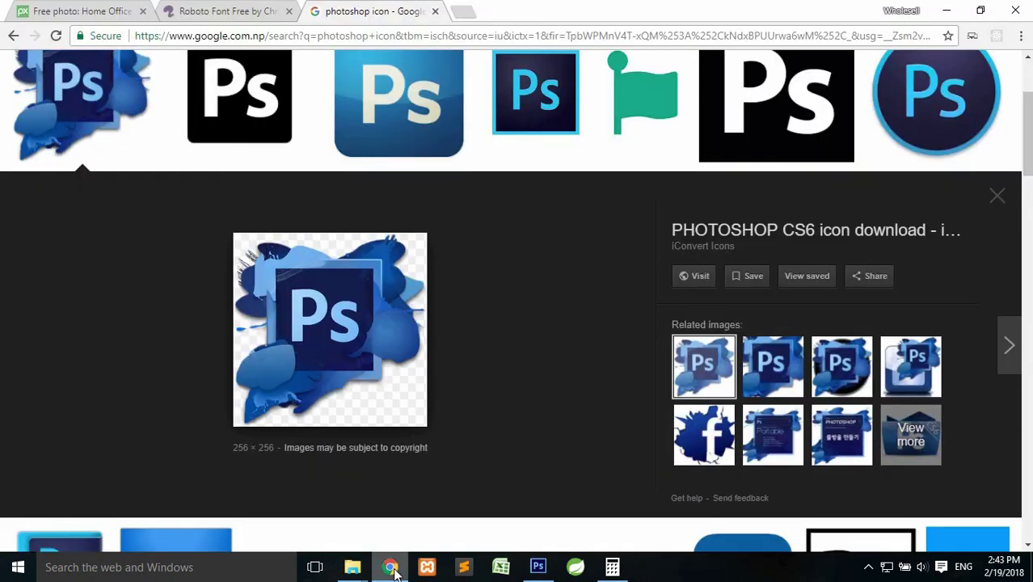
# Search Google for 'social icons' and view the Images results.
pyautogui.click(376, 34)
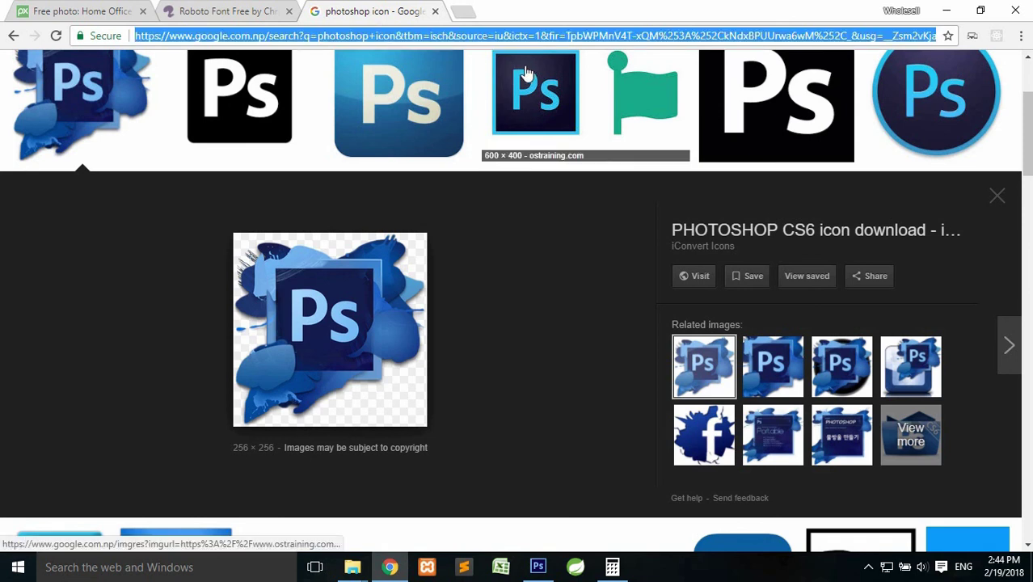
pyautogui.write('social icons')
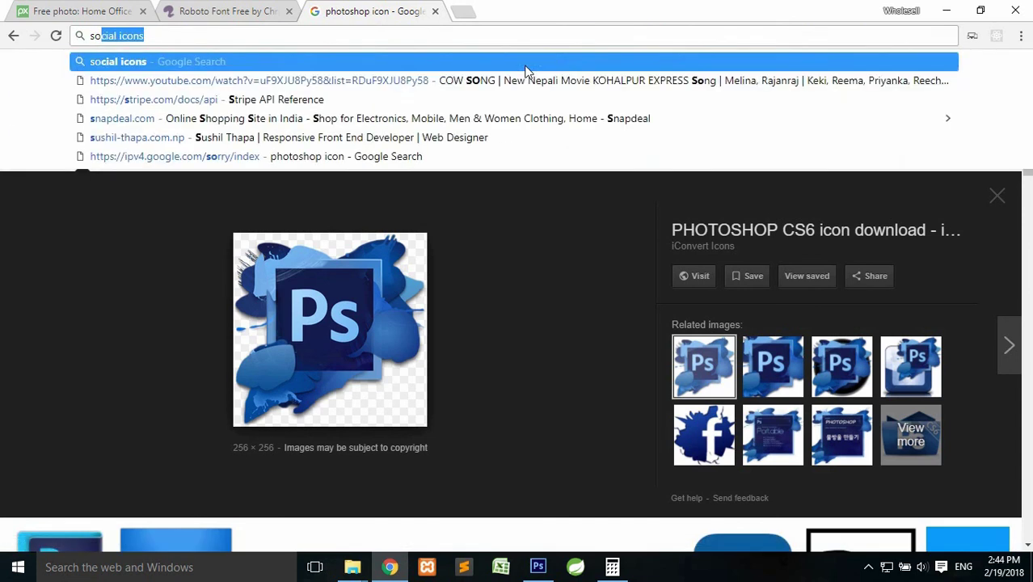
pyautogui.click(523, 65)
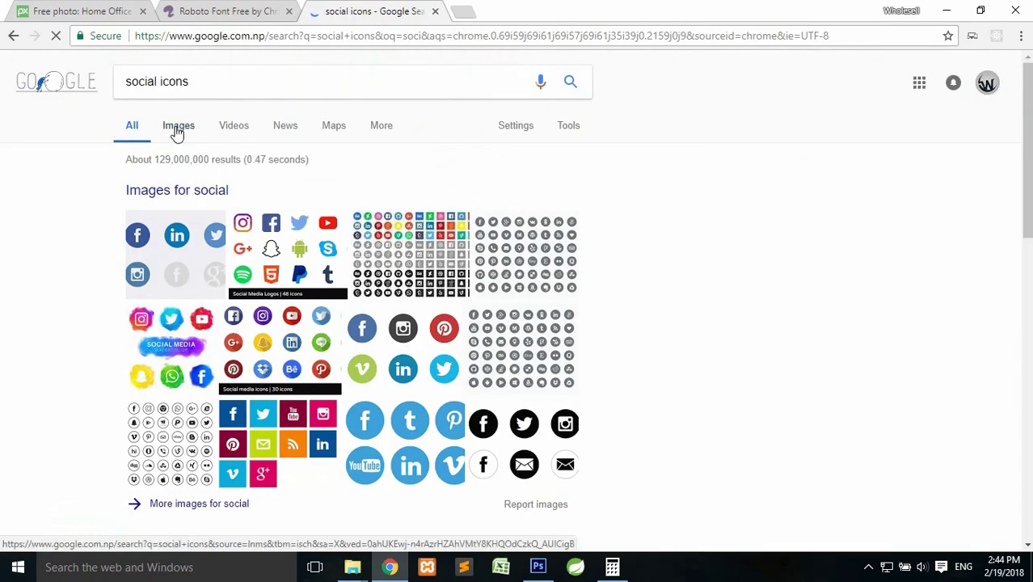
pyautogui.click(176, 131)
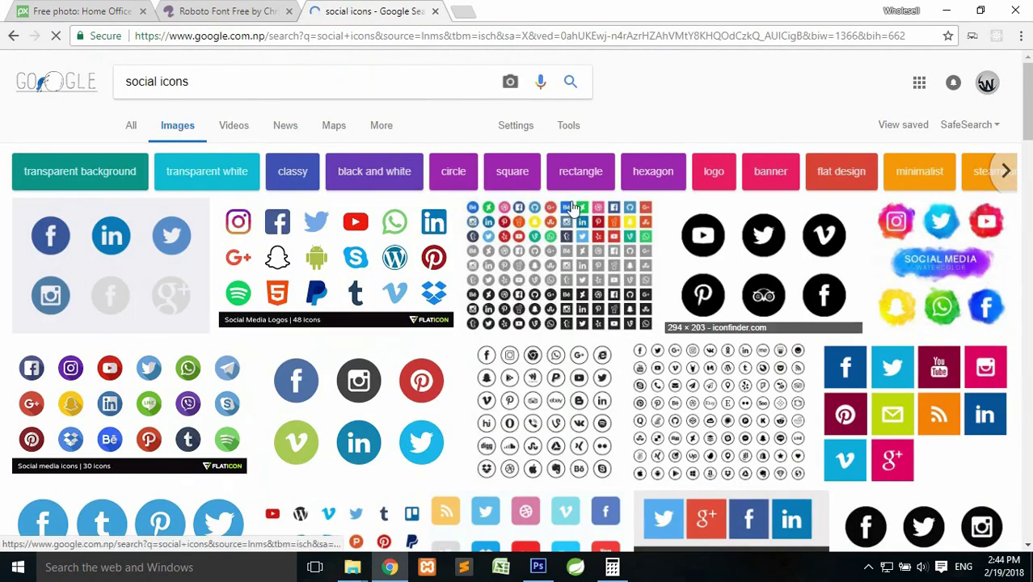
pyautogui.scroll(-1, 338, 270)
pyautogui.scroll(1, 338, 277)
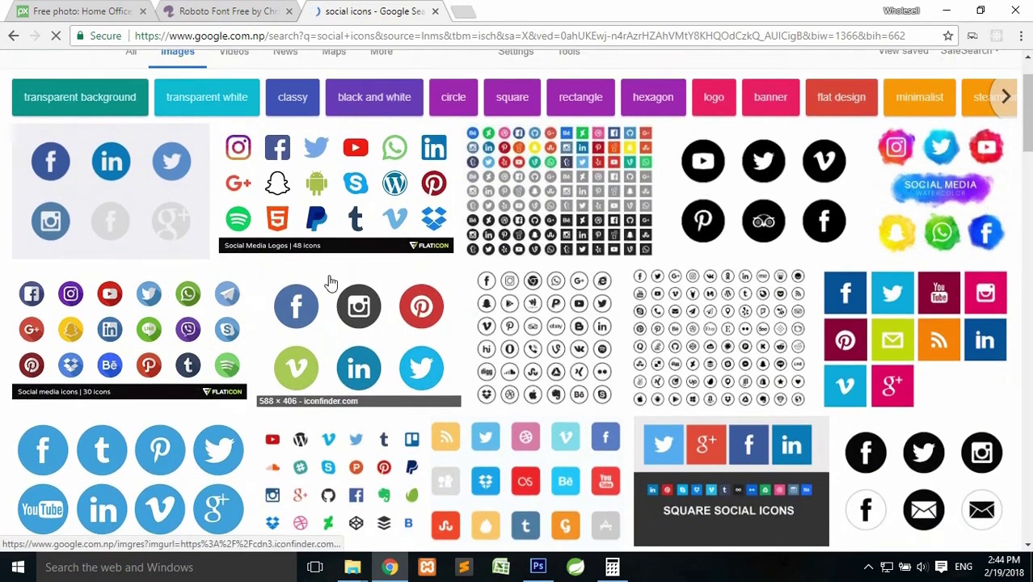
pyautogui.moveTo(361, 572)
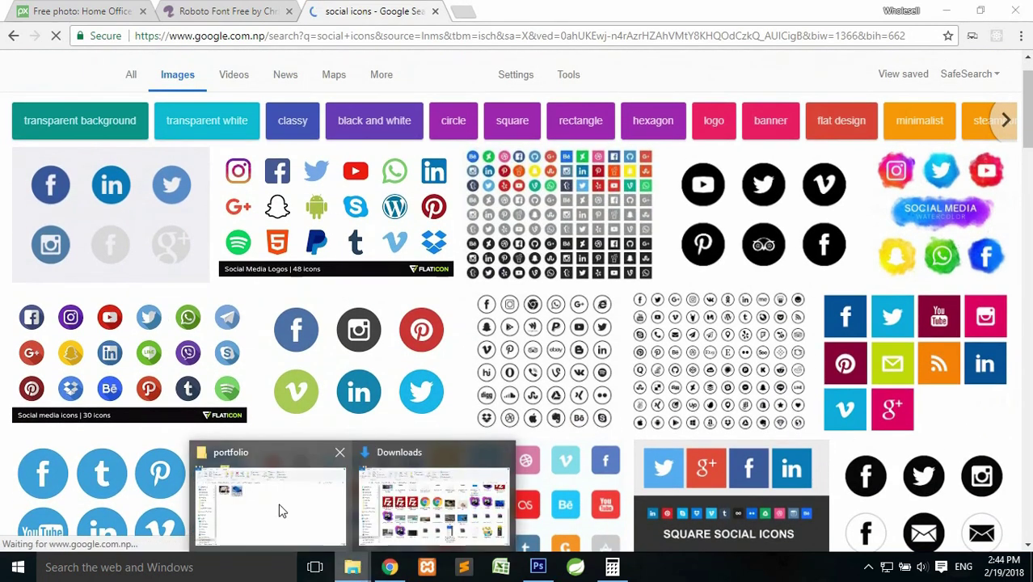
pyautogui.click(278, 511)
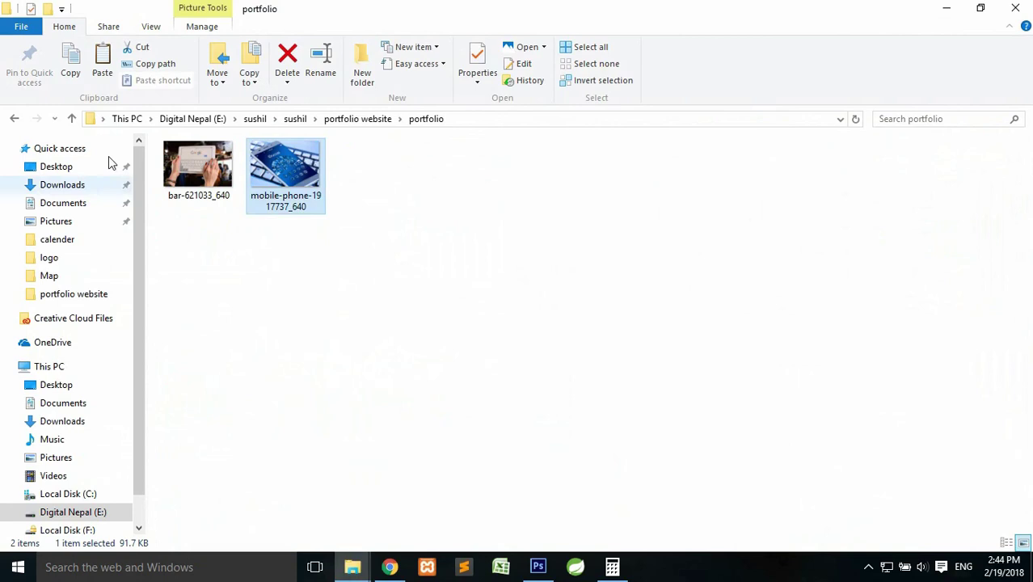
# From the portfolio website folder, drag Square-social-media-icons into the Photoshop document.
pyautogui.click(72, 118)
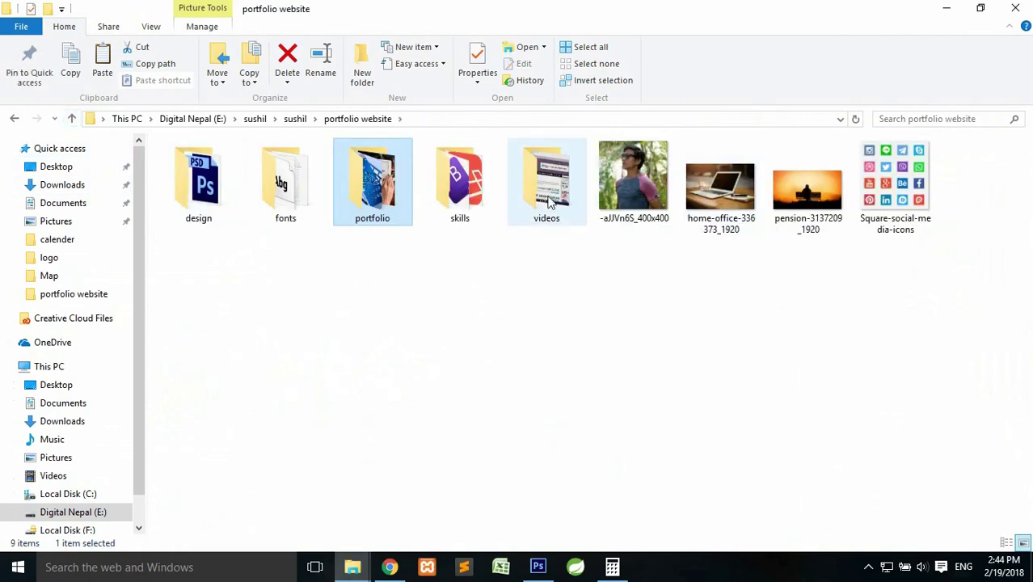
pyautogui.click(895, 186)
pyautogui.moveTo(895, 176); pyautogui.dragTo(526, 328)
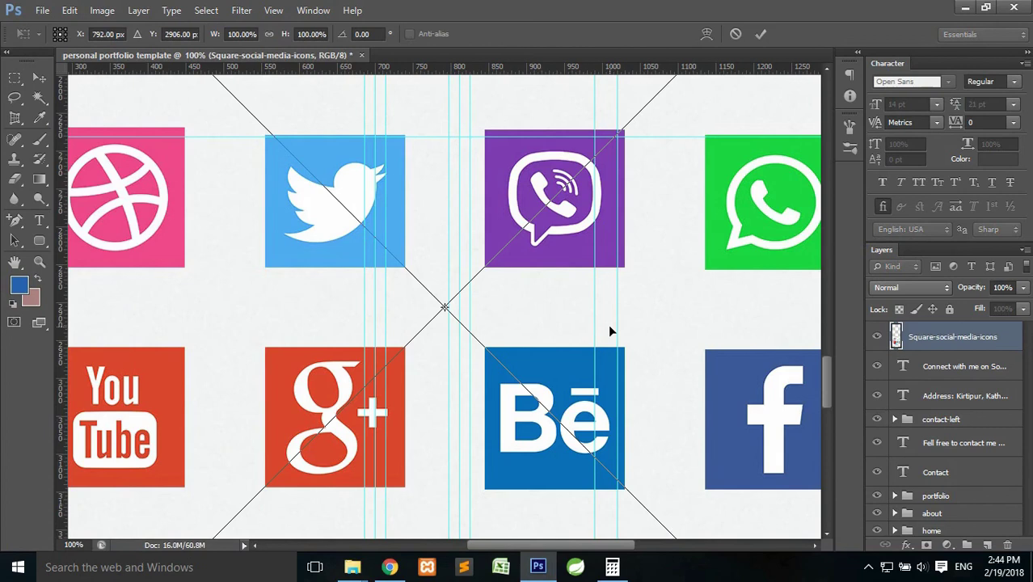
# Scale the social icons grid down to about 30% and move it up into the Contact area.
pyautogui.hotkey('ctrl', '-')
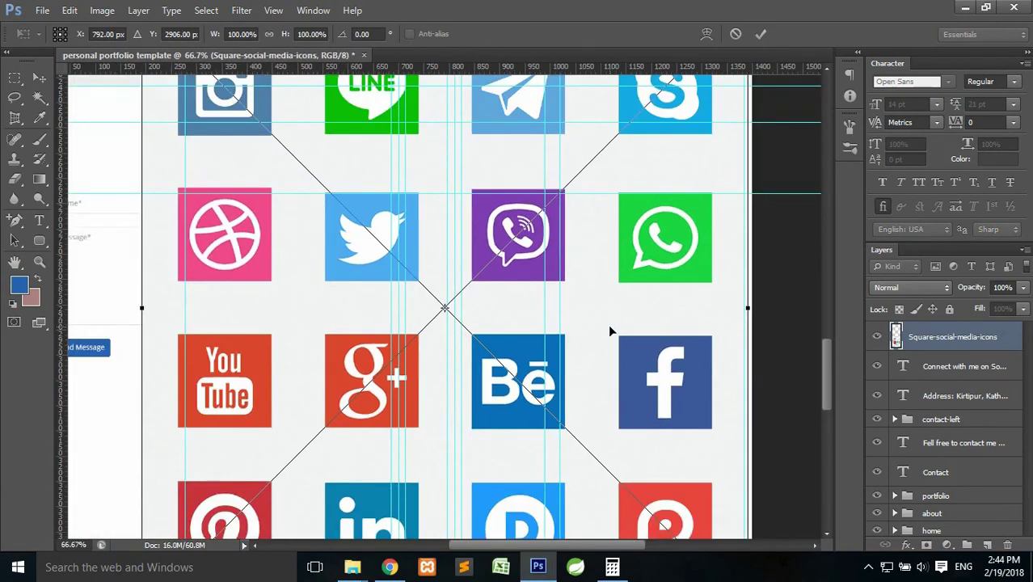
pyautogui.moveTo(832, 368); pyautogui.dragTo(833, 333)
pyautogui.moveTo(143, 213); pyautogui.dragTo(566, 416)
pyautogui.moveTo(825, 322); pyautogui.dragTo(837, 372)
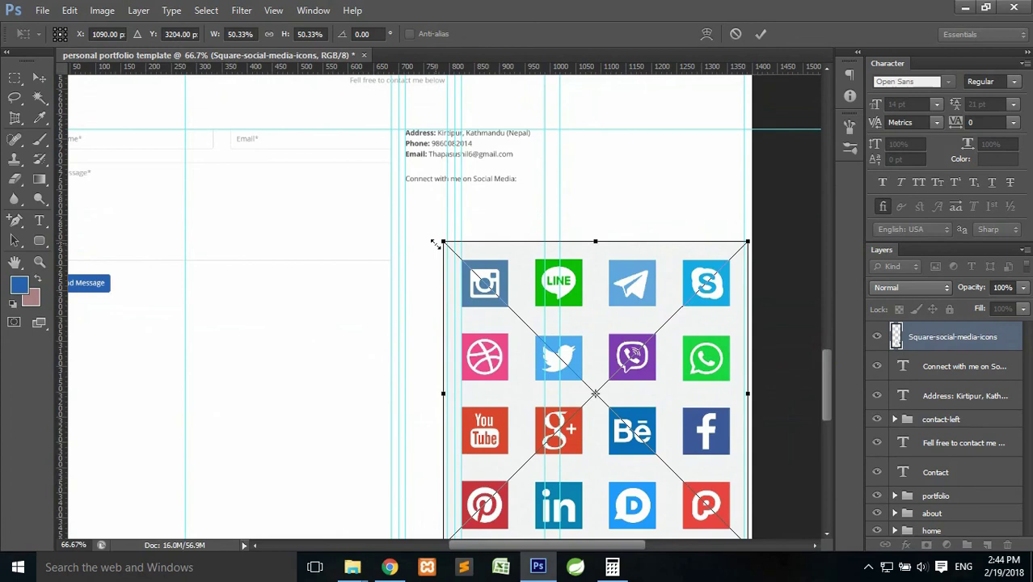
pyautogui.moveTo(457, 246); pyautogui.dragTo(612, 338)
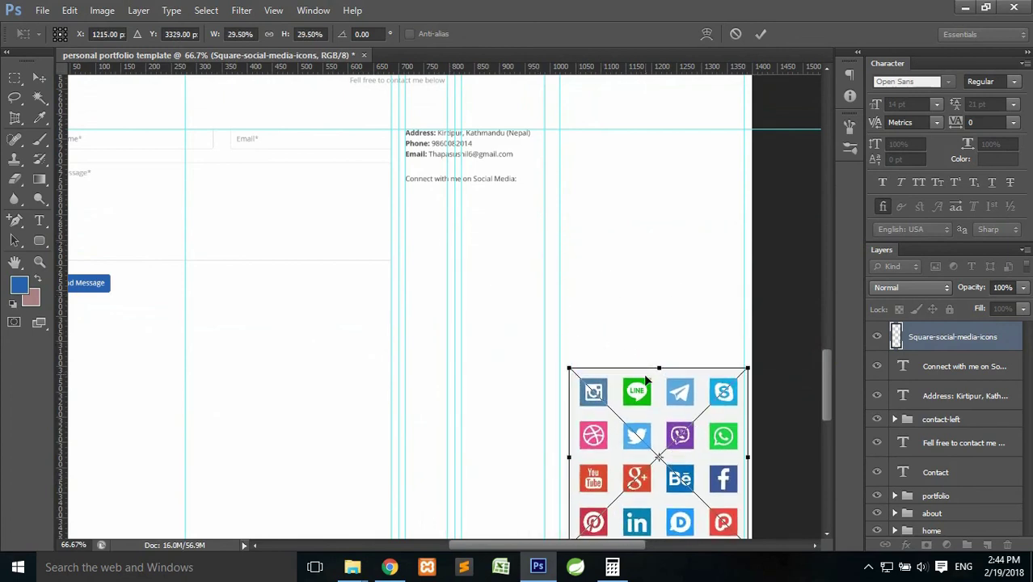
pyautogui.moveTo(644, 379); pyautogui.dragTo(644, 162)
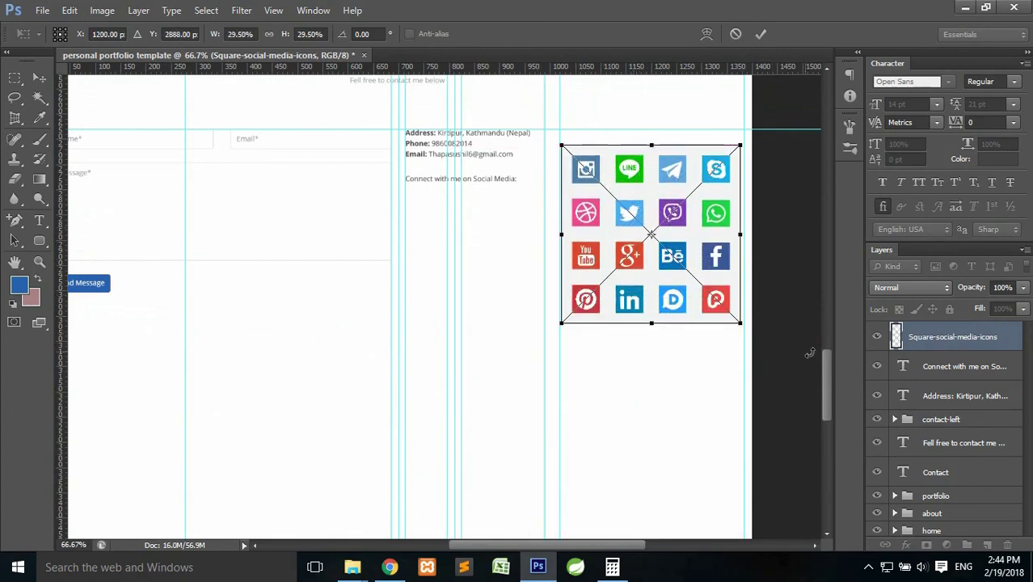
pyautogui.click(760, 34)
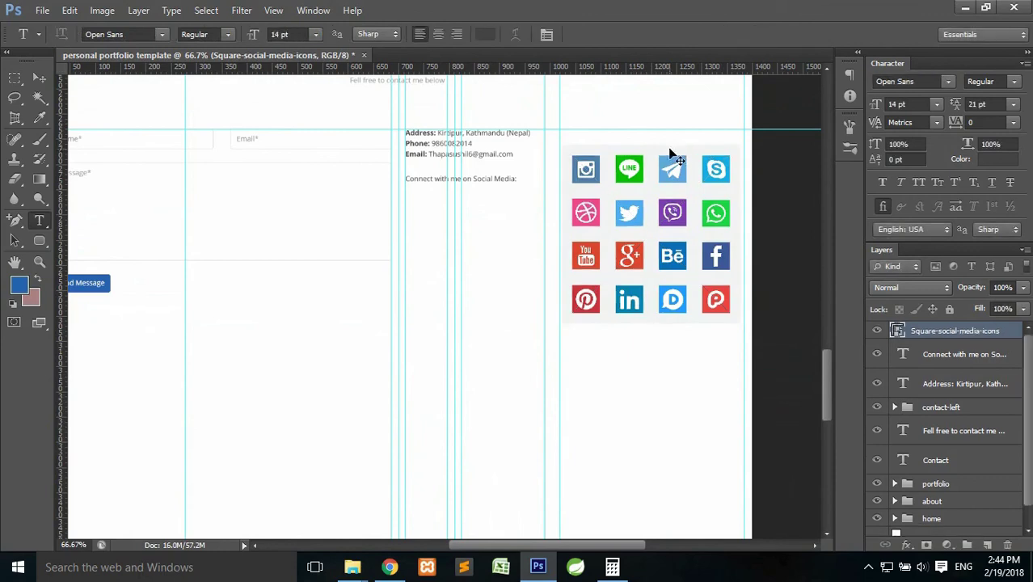
# Shrink the icon grid further to about 19% and place it beside the contact text.
pyautogui.hotkey('ctrl', '+')
pyautogui.moveTo(675, 160); pyautogui.dragTo(505, 237)
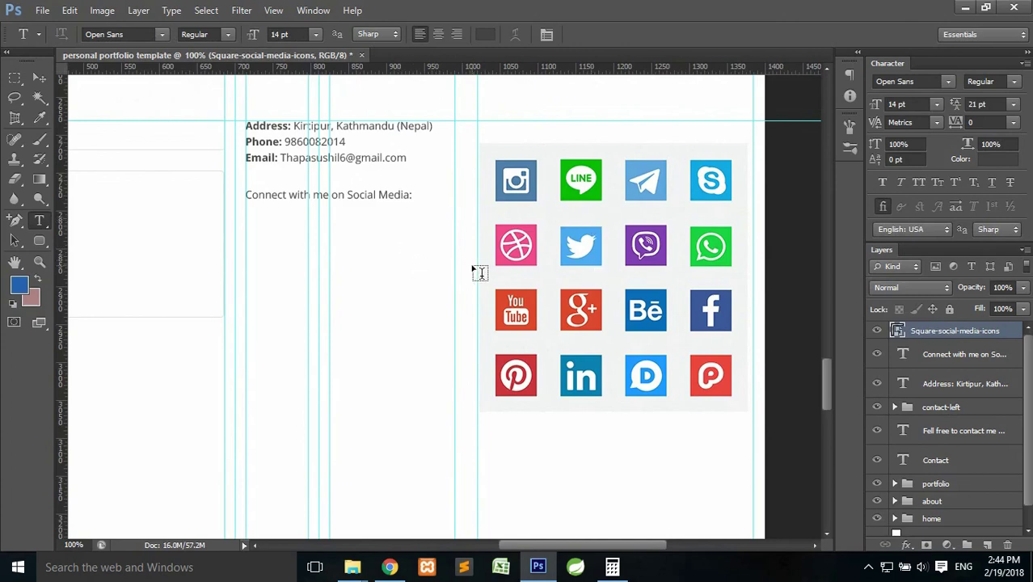
pyautogui.hotkey('ctrl', 't')
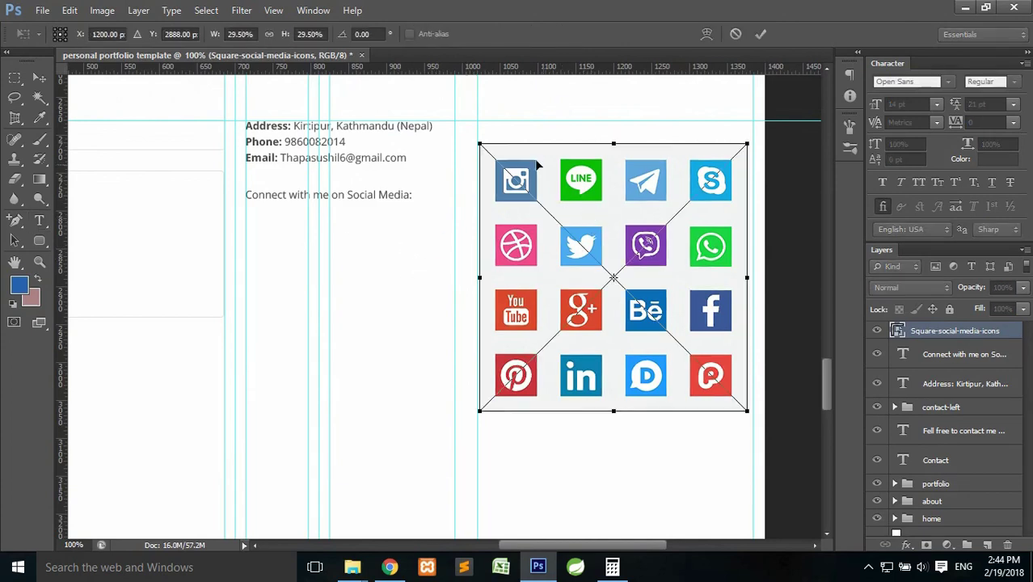
pyautogui.moveTo(477, 141); pyautogui.dragTo(589, 226)
pyautogui.moveTo(680, 281); pyautogui.dragTo(625, 220)
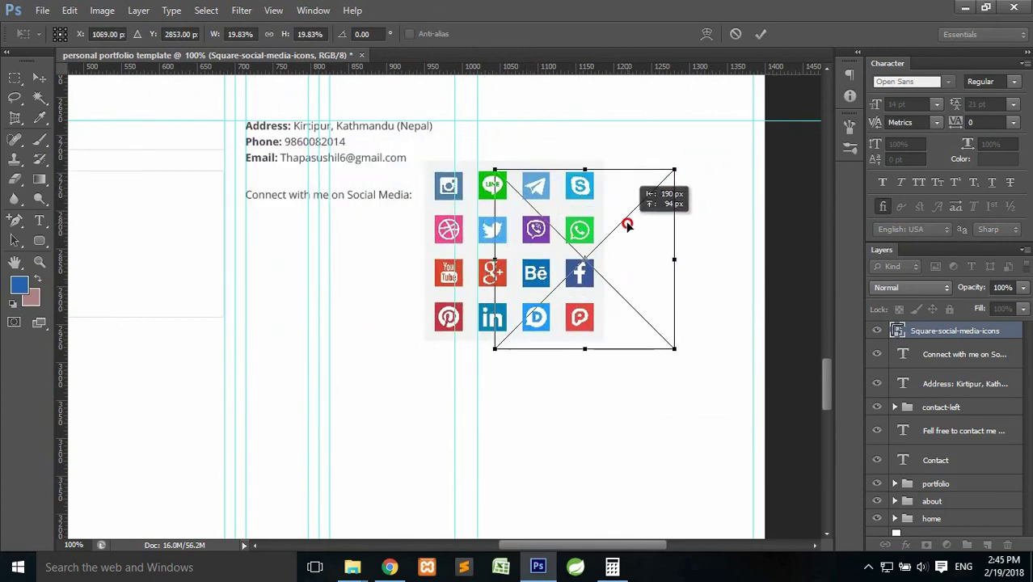
pyautogui.moveTo(494, 170); pyautogui.dragTo(503, 178)
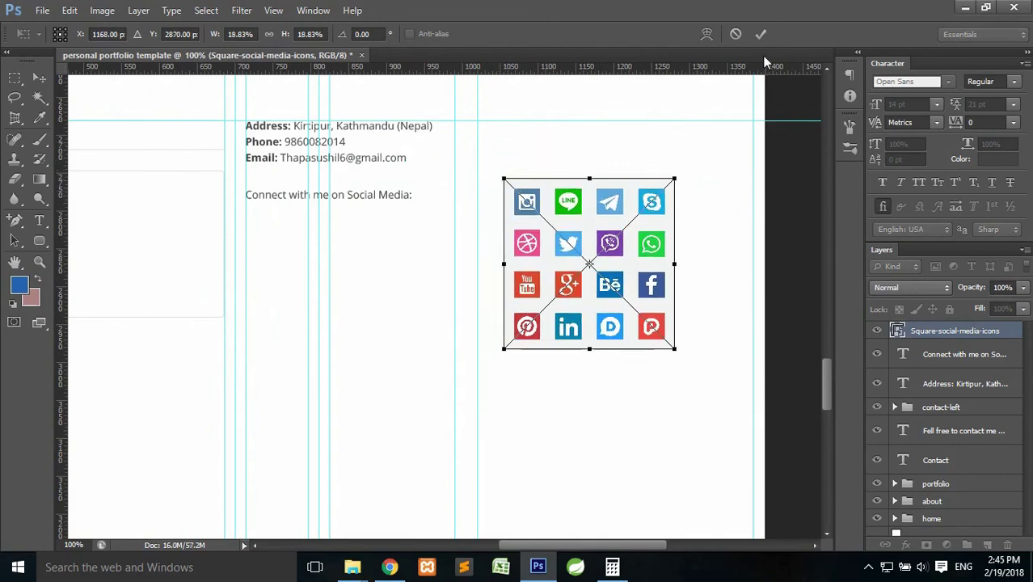
pyautogui.click(762, 34)
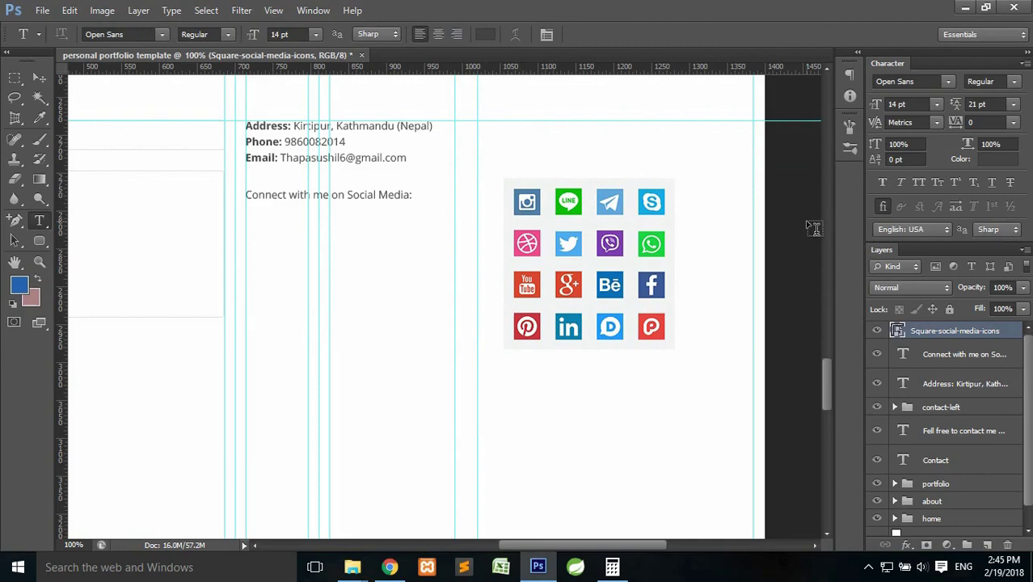
# Rasterize the social icons layer and switch to the Rectangular Marquee tool.
pyautogui.rightClick(937, 333)
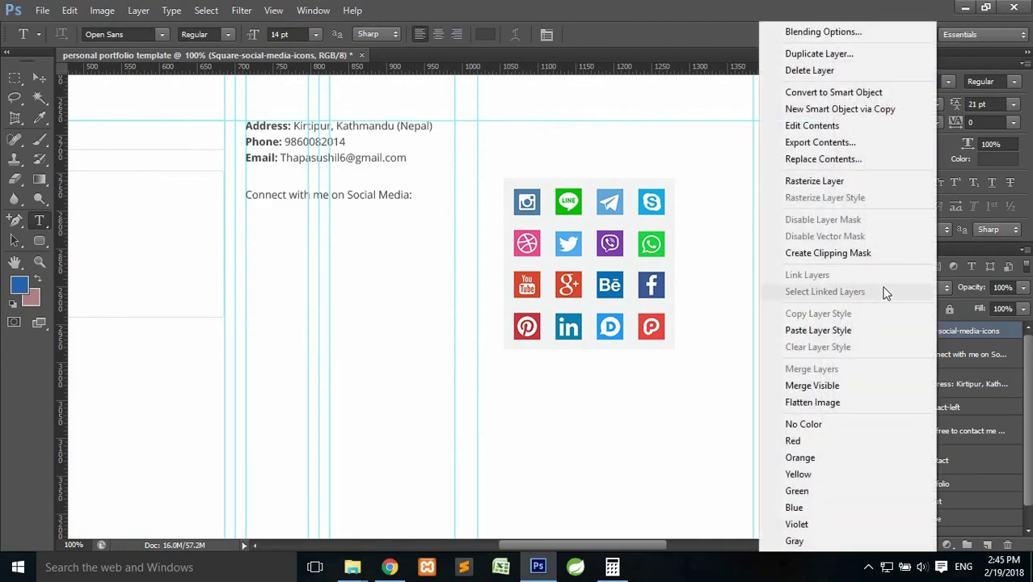
pyautogui.click(817, 185)
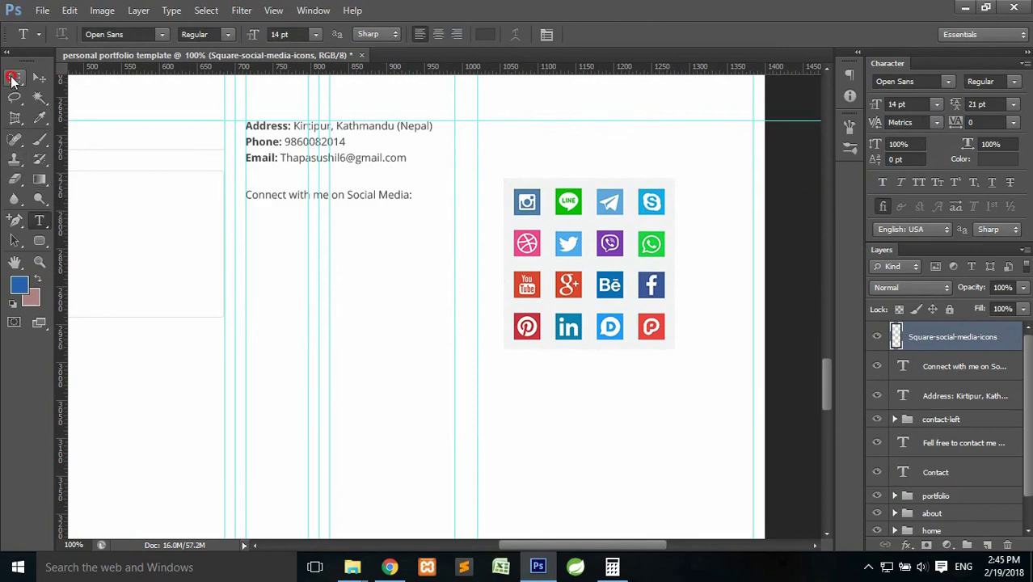
pyautogui.click(14, 78)
pyautogui.click(54, 75)
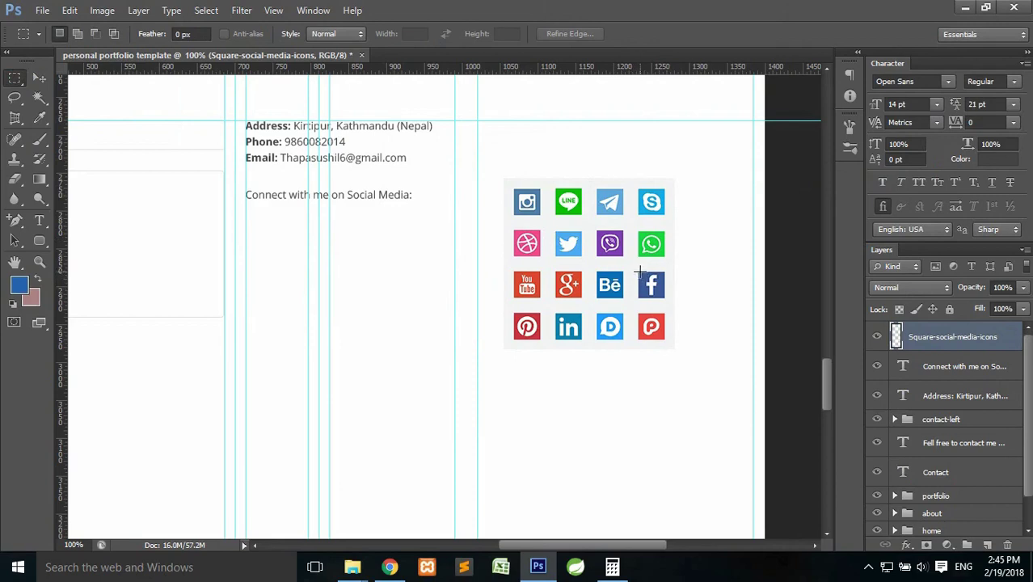
# Copy the Facebook icon onto its own layer and check the copy.
pyautogui.moveTo(638, 272); pyautogui.dragTo(666, 299)
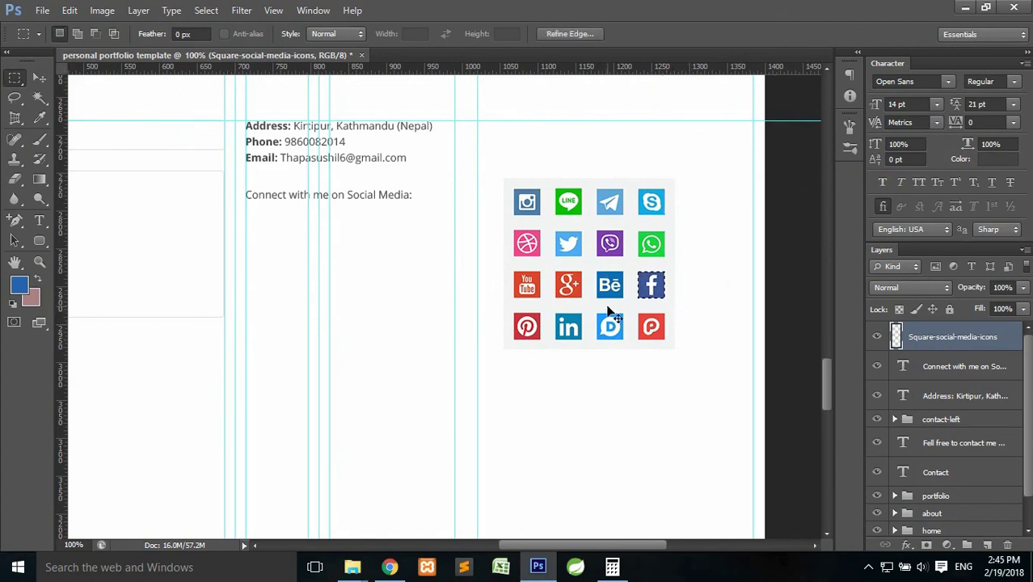
pyautogui.hotkey('ctrl', 'j')
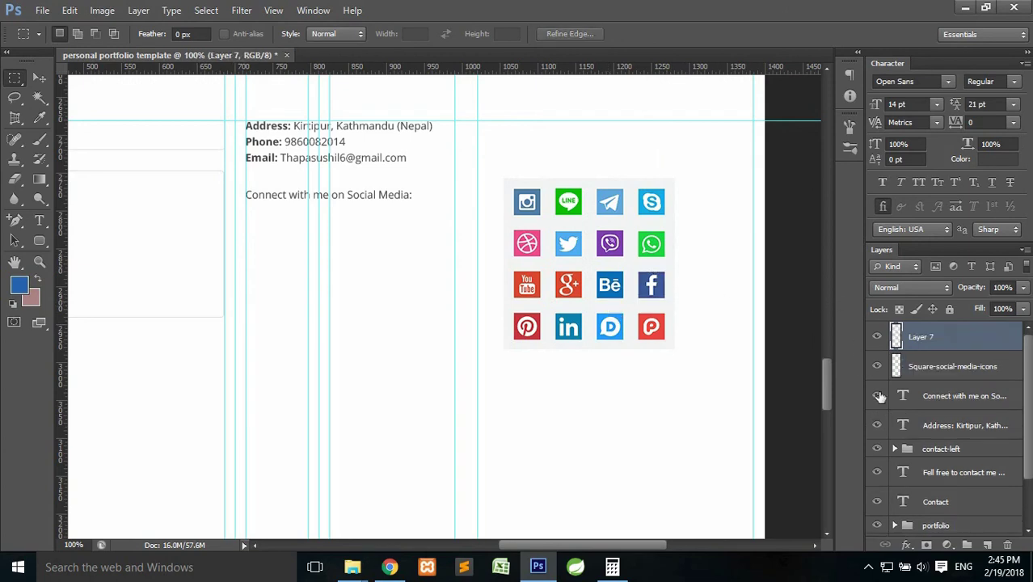
pyautogui.click(876, 367)
pyautogui.click(876, 366)
pyautogui.click(935, 368)
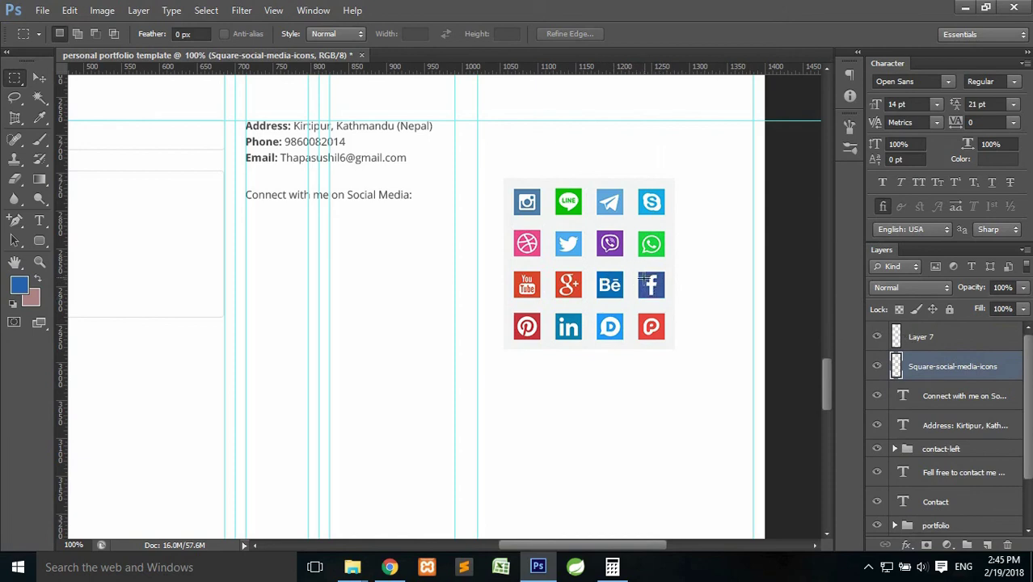
pyautogui.click(877, 366)
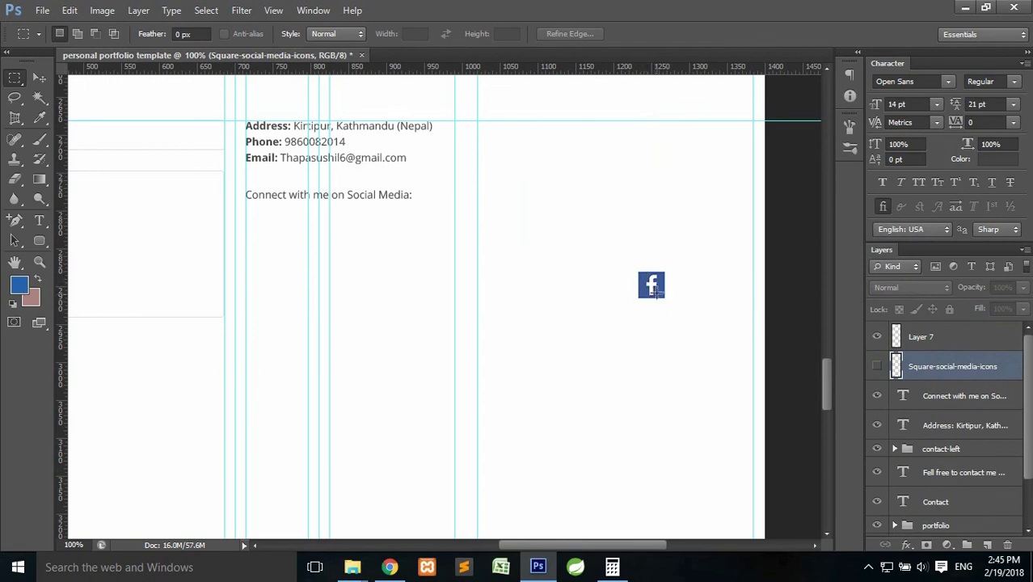
pyautogui.click(877, 366)
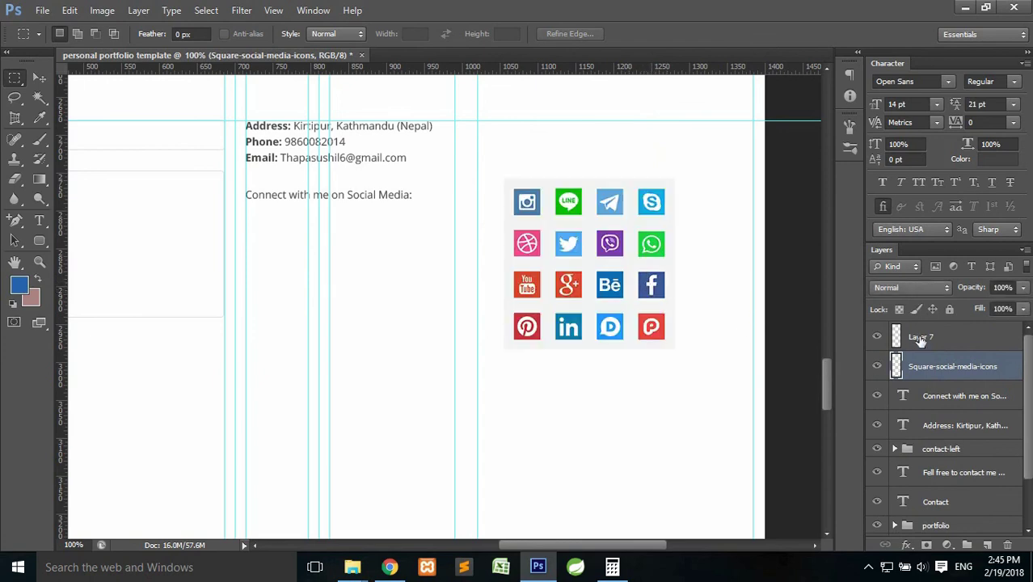
# Move the Facebook icon copy to the blank area under the heading.
pyautogui.click(922, 338)
pyautogui.hotkey('ctrl', 't')
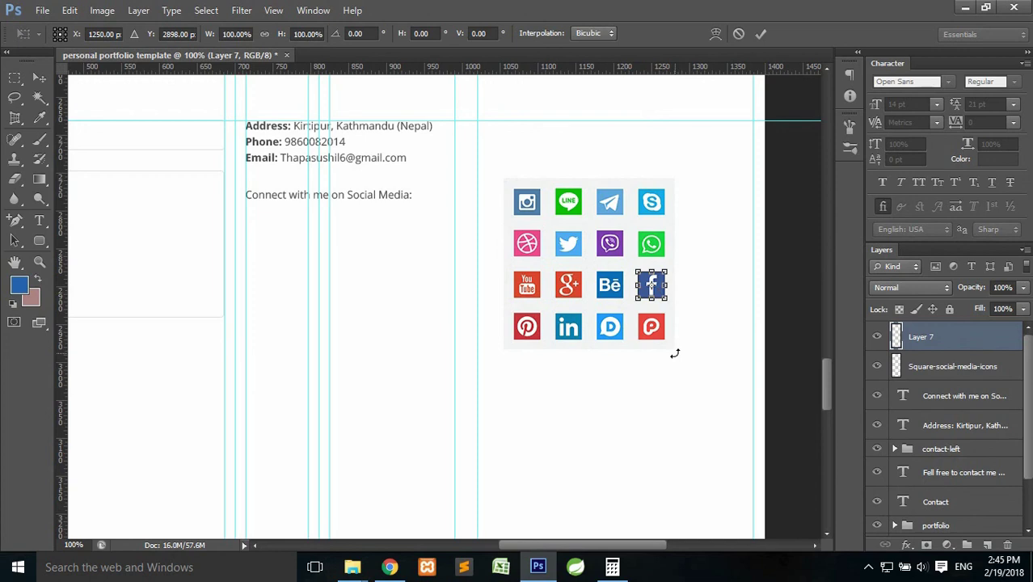
pyautogui.hotkey('ctrl', '+')
pyautogui.moveTo(675, 349); pyautogui.dragTo(570, 351)
pyautogui.moveTo(758, 289); pyautogui.dragTo(186, 227)
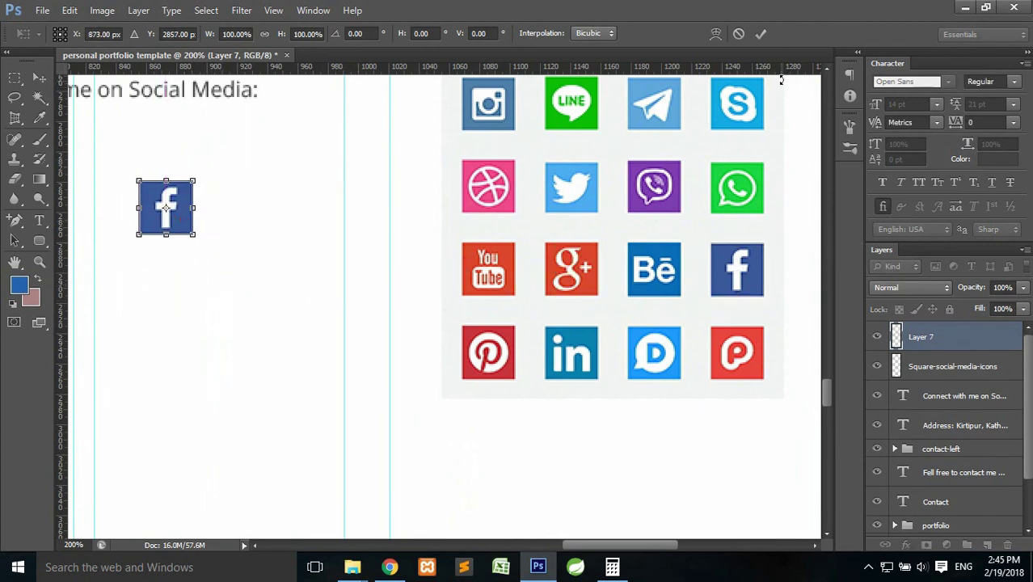
pyautogui.click(759, 33)
# Copy the Google+ icon onto its own layer and move it beside the Facebook icon.
pyautogui.scroll(1, 675, 322)
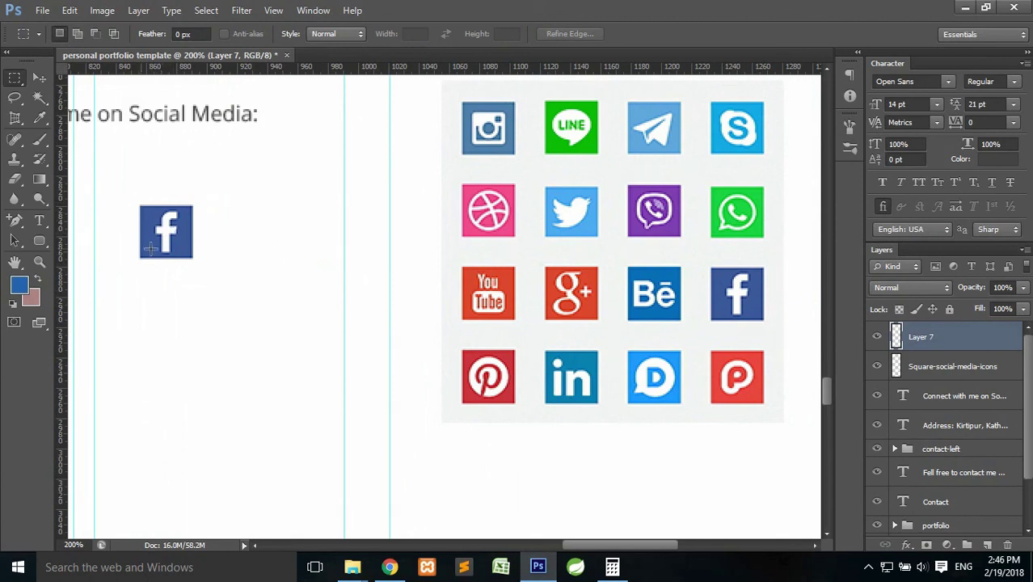
pyautogui.keyDown('ctrl'); pyautogui.click(896, 337); pyautogui.keyUp('ctrl')
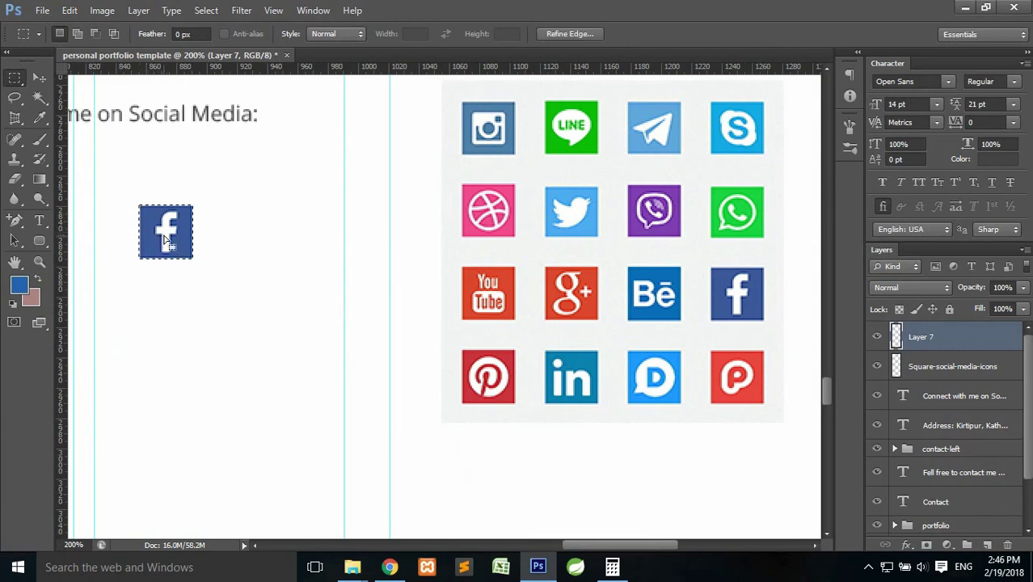
pyautogui.moveTo(174, 242); pyautogui.dragTo(580, 301)
pyautogui.press('Right')
pyautogui.click(907, 366)
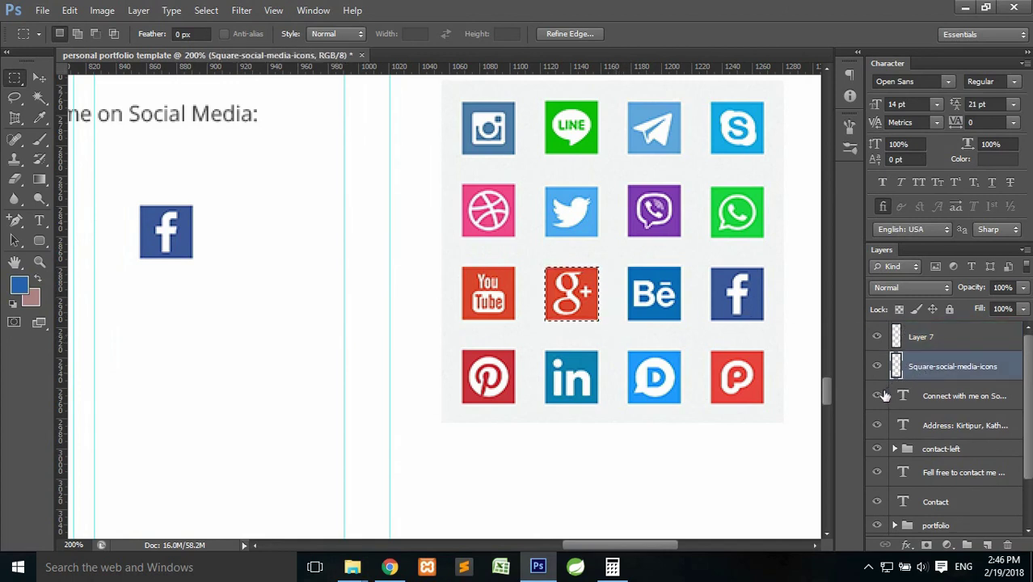
pyautogui.hotkey('ctrl', 'j')
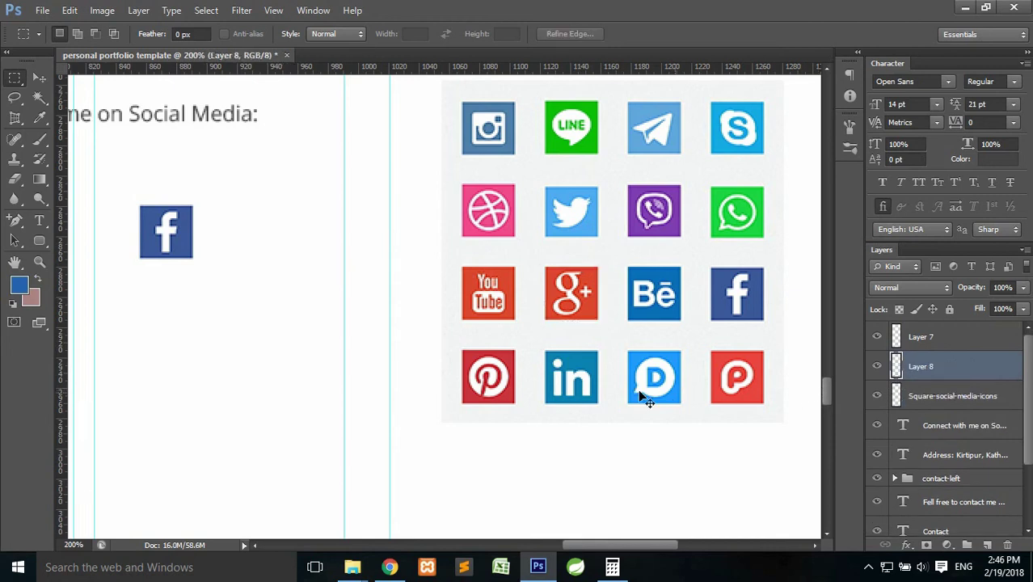
pyautogui.hotkey('ctrl', 't')
pyautogui.moveTo(589, 319); pyautogui.dragTo(317, 240)
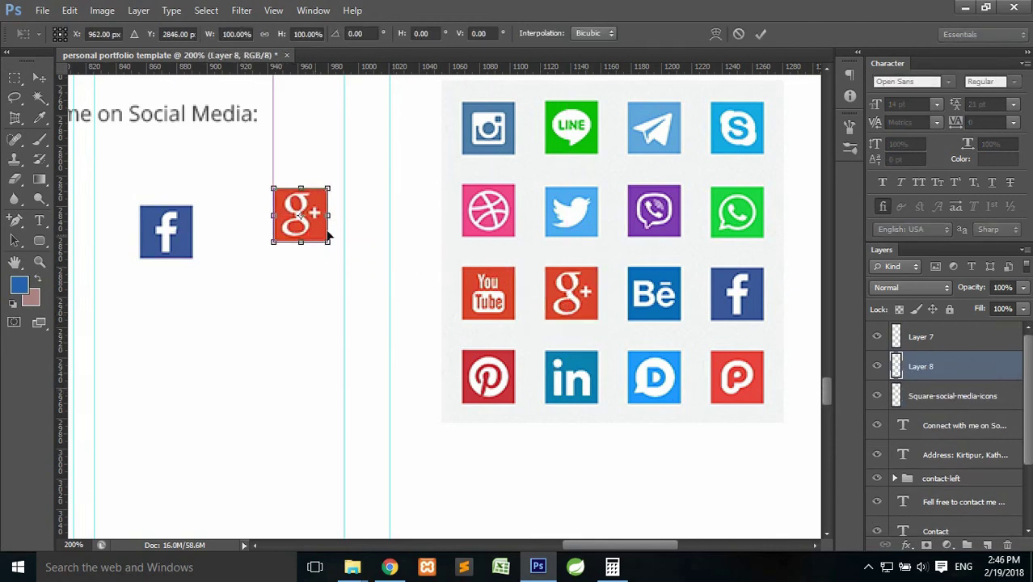
pyautogui.click(762, 37)
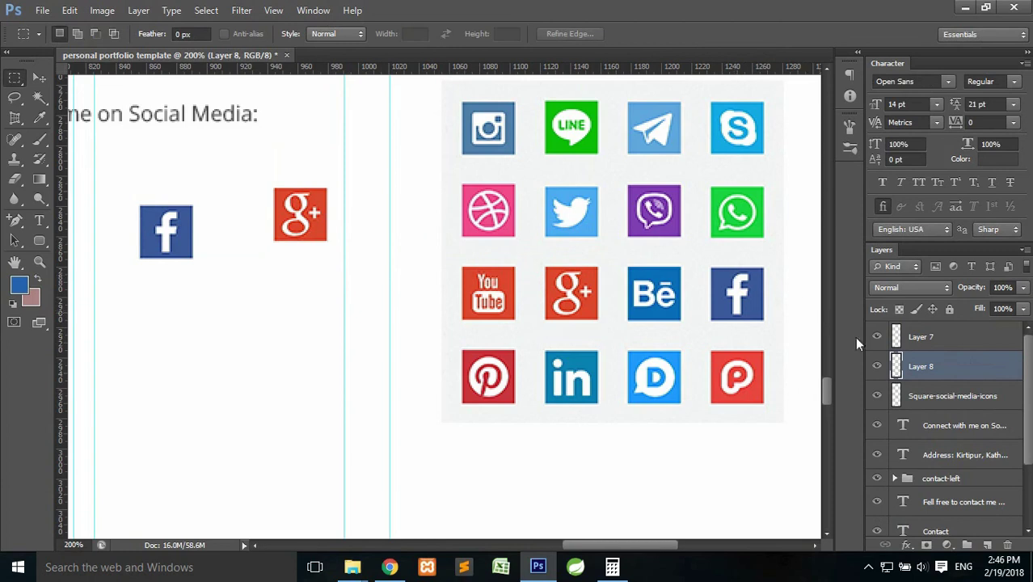
# Copy the YouTube icon onto its own layer and move it under the Facebook icon.
pyautogui.keyDown('ctrl'); pyautogui.click(896, 366); pyautogui.keyUp('ctrl')
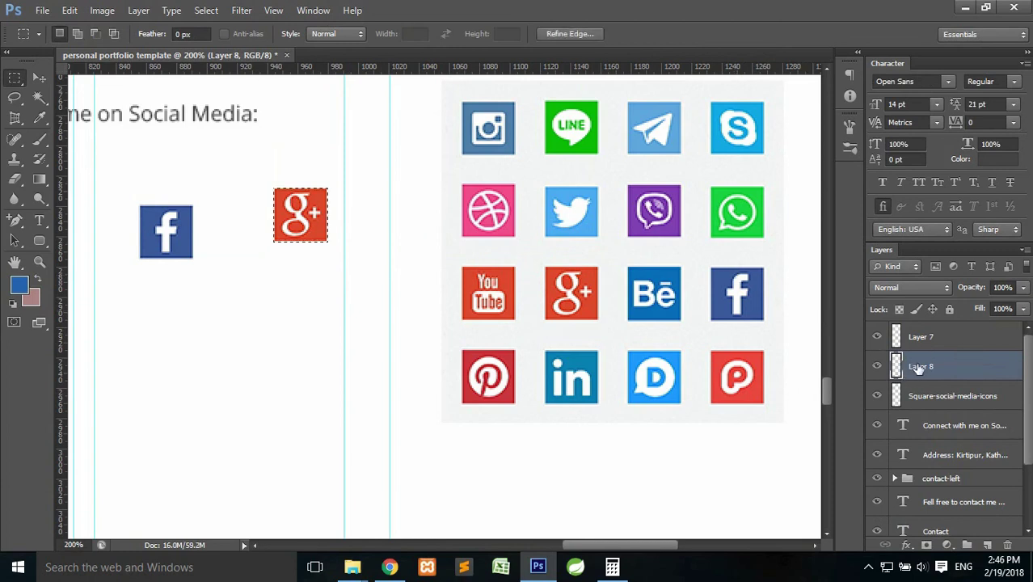
pyautogui.moveTo(321, 236); pyautogui.dragTo(504, 313)
pyautogui.press('Down')
pyautogui.press('Down')
pyautogui.click(931, 403)
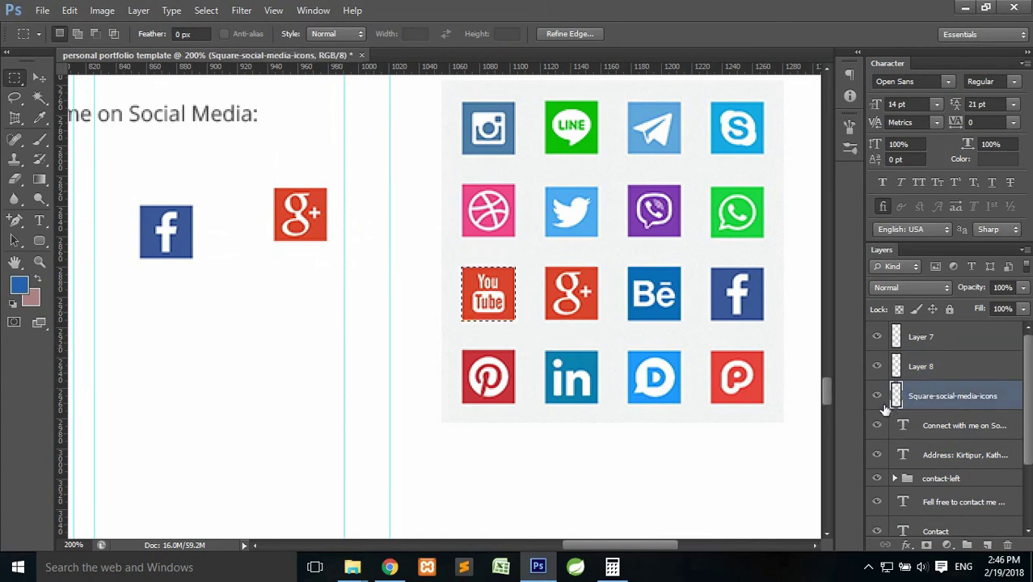
pyautogui.hotkey('ctrl', 'j')
pyautogui.hotkey('ctrl', 't')
pyautogui.moveTo(511, 313); pyautogui.dragTo(237, 352)
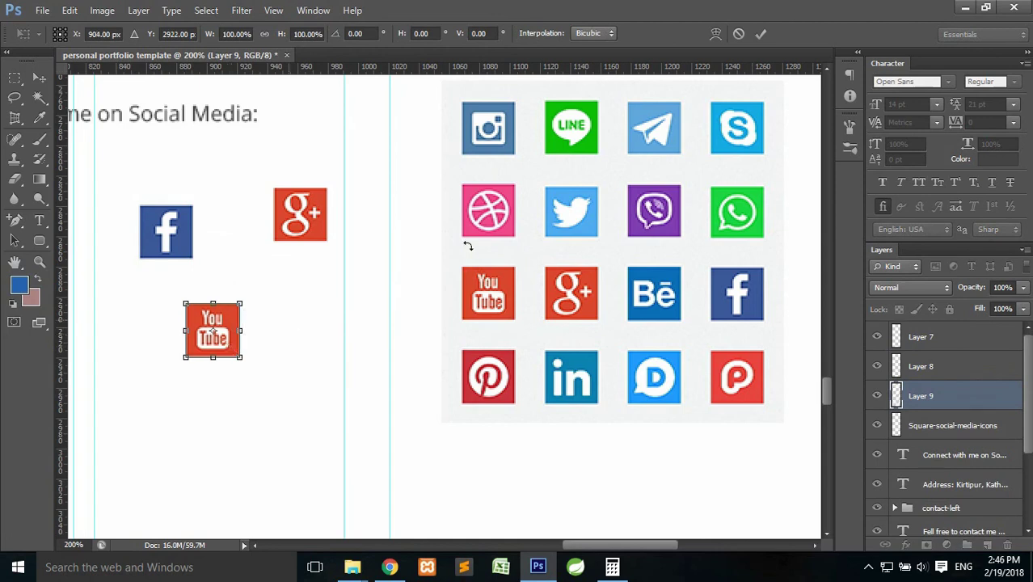
pyautogui.click(760, 33)
# Copy the LinkedIn and Twitter icons onto their own layers, Layers 10 and 11.
pyautogui.click(938, 424)
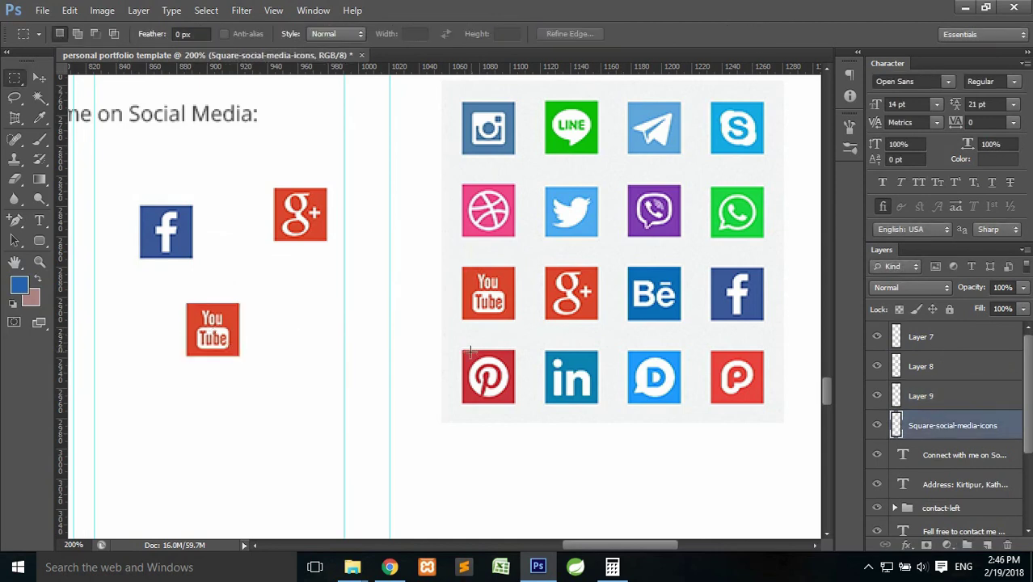
pyautogui.keyDown('ctrl'); pyautogui.click(895, 395); pyautogui.keyUp('ctrl')
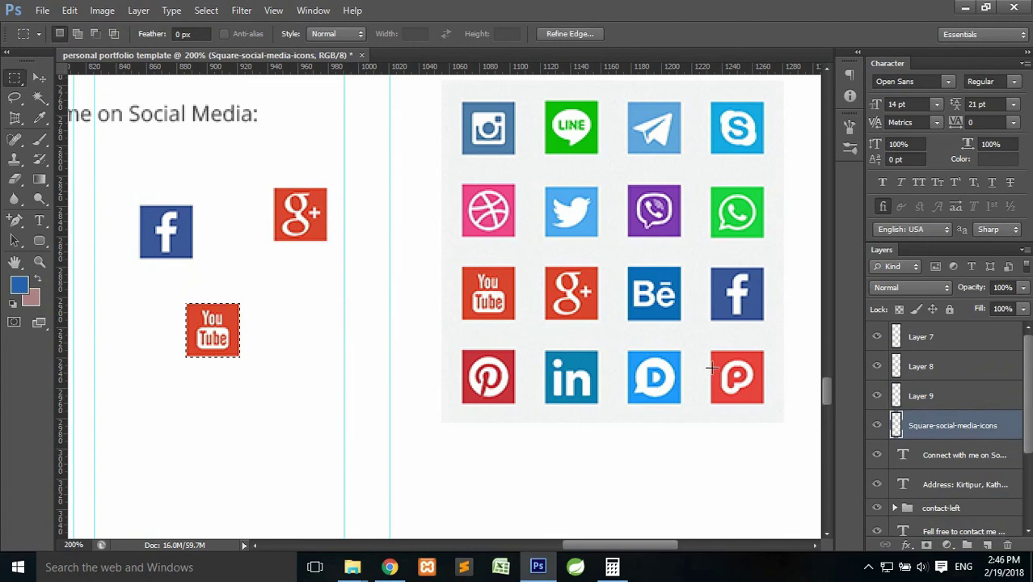
pyautogui.moveTo(235, 344); pyautogui.dragTo(579, 220)
pyautogui.hotkey('ctrl', 'j')
pyautogui.click(879, 455)
pyautogui.click(877, 455)
pyautogui.keyDown('ctrl'); pyautogui.click(895, 425); pyautogui.keyUp('ctrl')
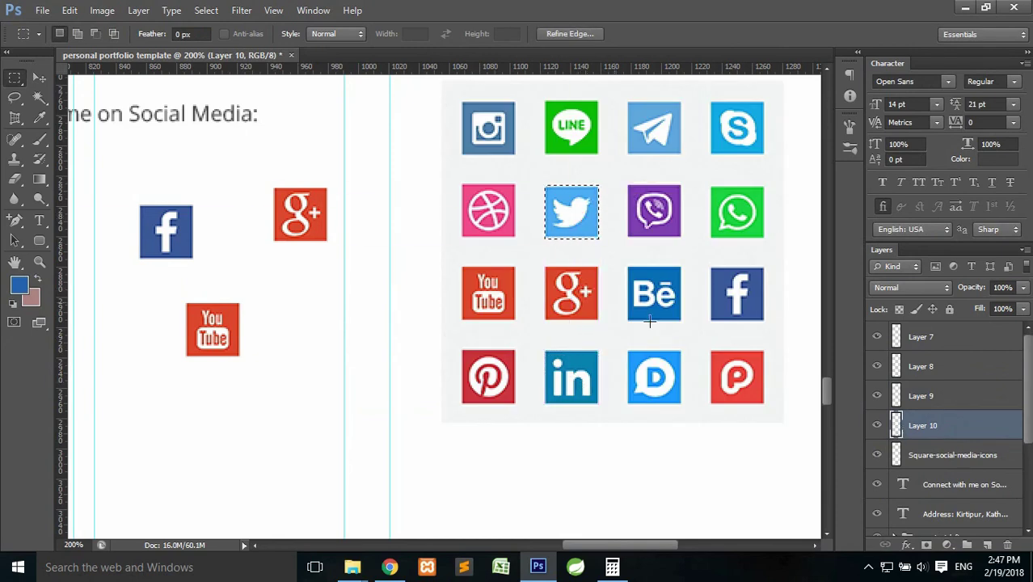
pyautogui.click(927, 454)
pyautogui.hotkey('ctrl', 'j')
# Delete the icon sheet layer and move the Twitter icon next to Google+.
pyautogui.click(936, 485)
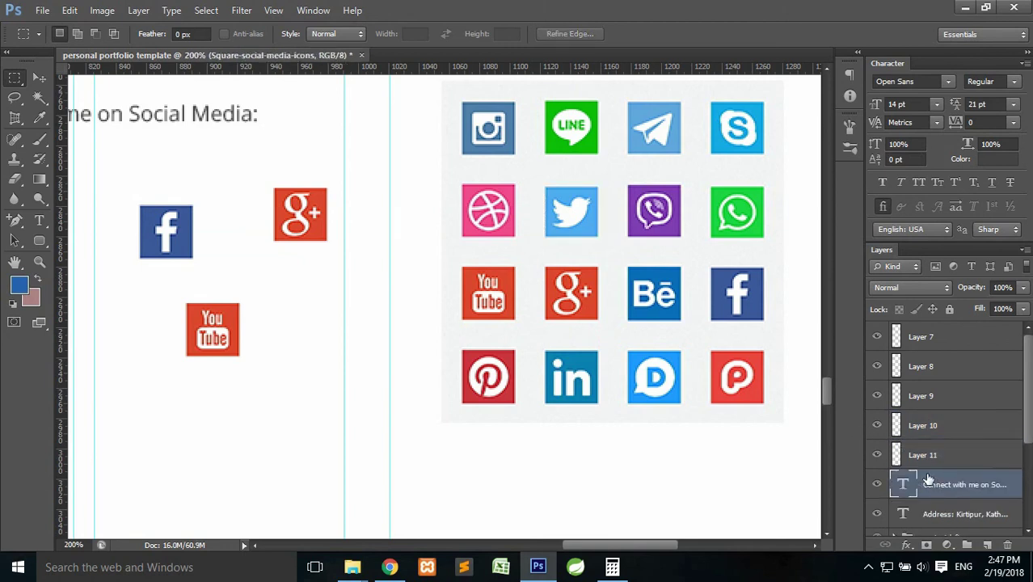
pyautogui.press('Delete')
pyautogui.moveTo(379, 287); pyautogui.dragTo(496, 291)
pyautogui.click(938, 455)
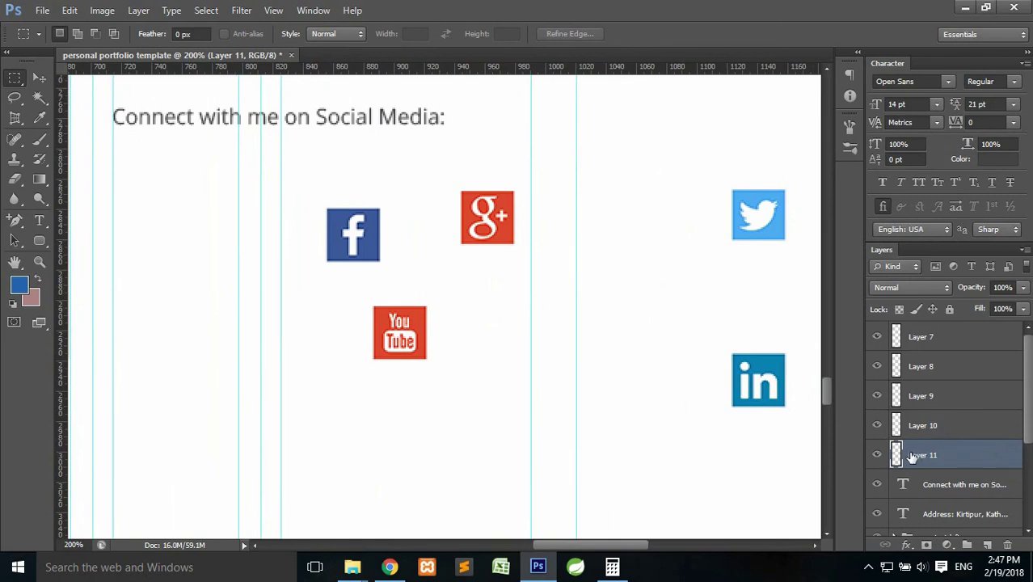
pyautogui.hotkey('ctrl', 't')
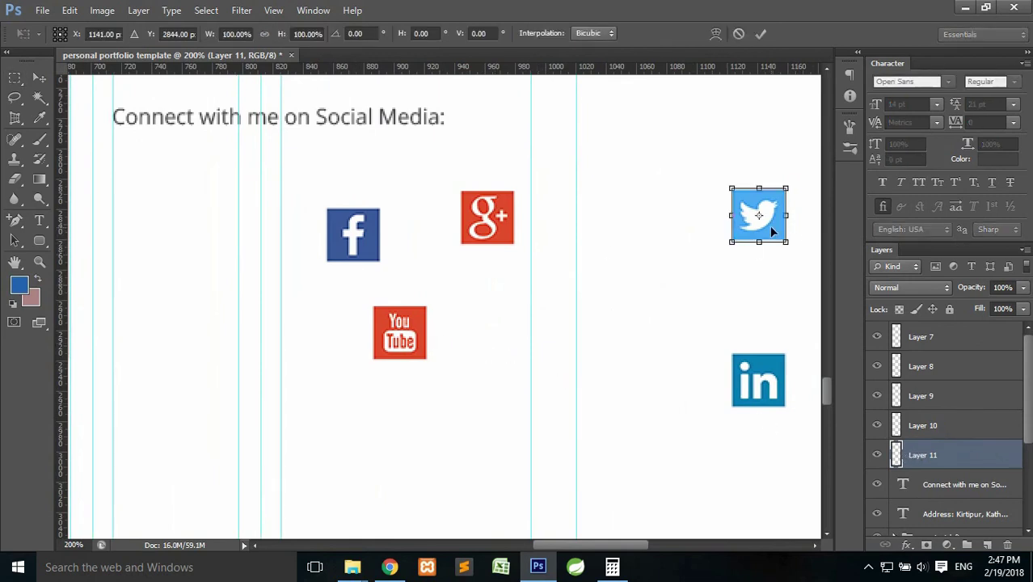
pyautogui.moveTo(757, 235); pyautogui.dragTo(590, 235)
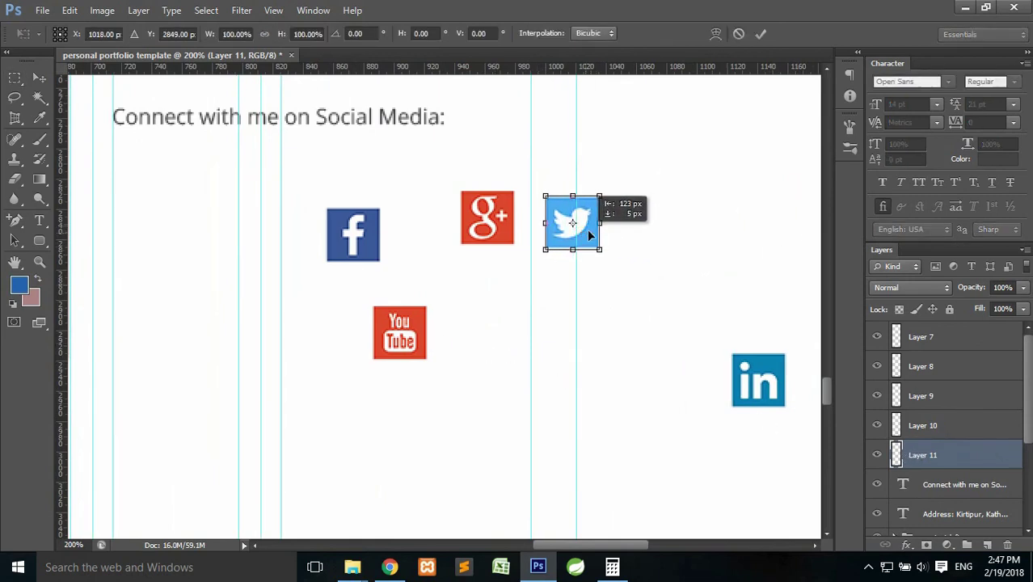
pyautogui.click(763, 32)
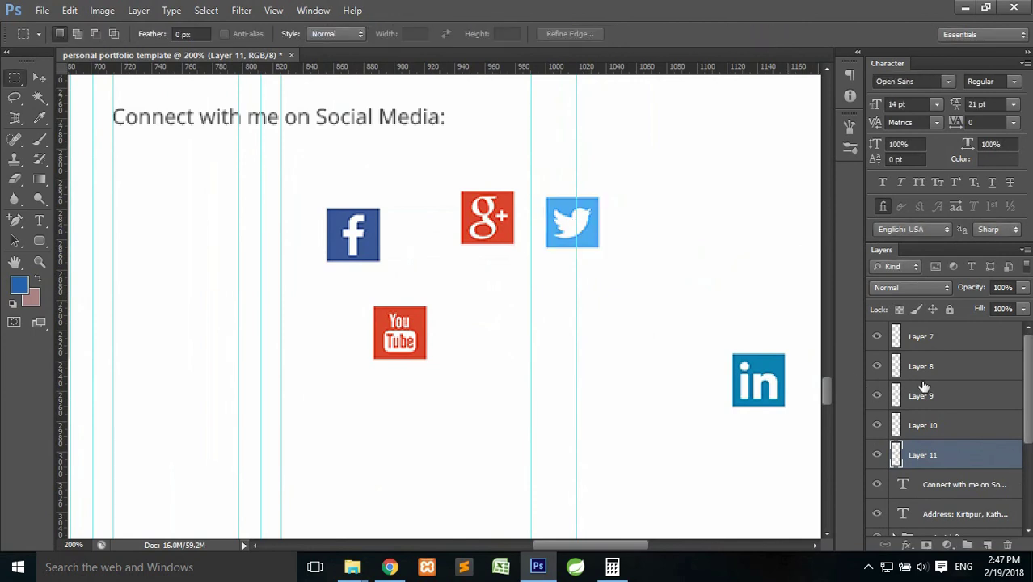
# Drag the YouTube, LinkedIn and Facebook icons into one row beside Google+.
pyautogui.click(42, 79)
pyautogui.click(415, 344)
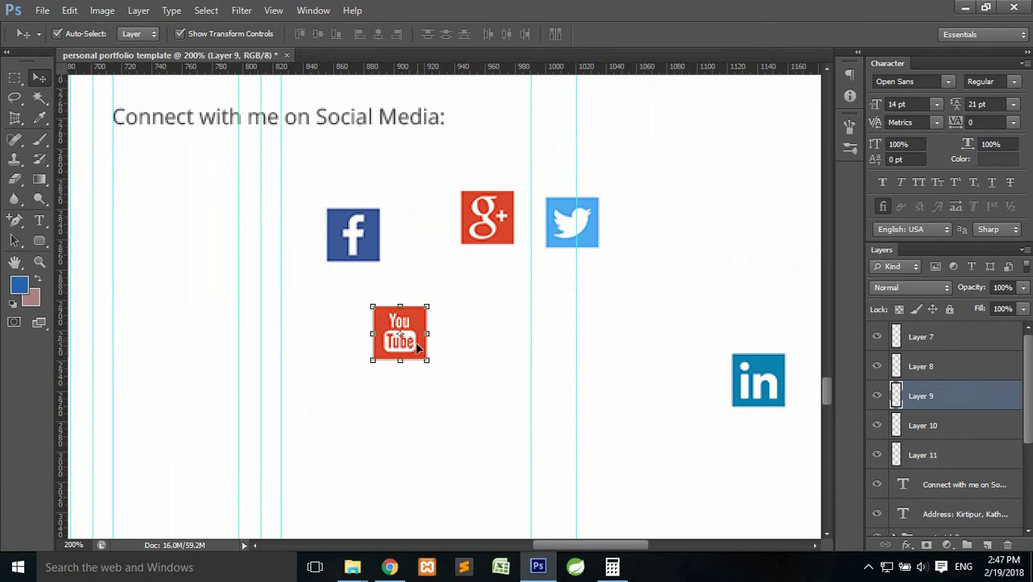
pyautogui.moveTo(415, 344); pyautogui.dragTo(684, 228)
pyautogui.click(776, 388)
pyautogui.moveTo(773, 392); pyautogui.dragTo(747, 235)
pyautogui.moveTo(368, 253); pyautogui.dragTo(418, 238)
pyautogui.moveTo(499, 233); pyautogui.dragTo(500, 236)
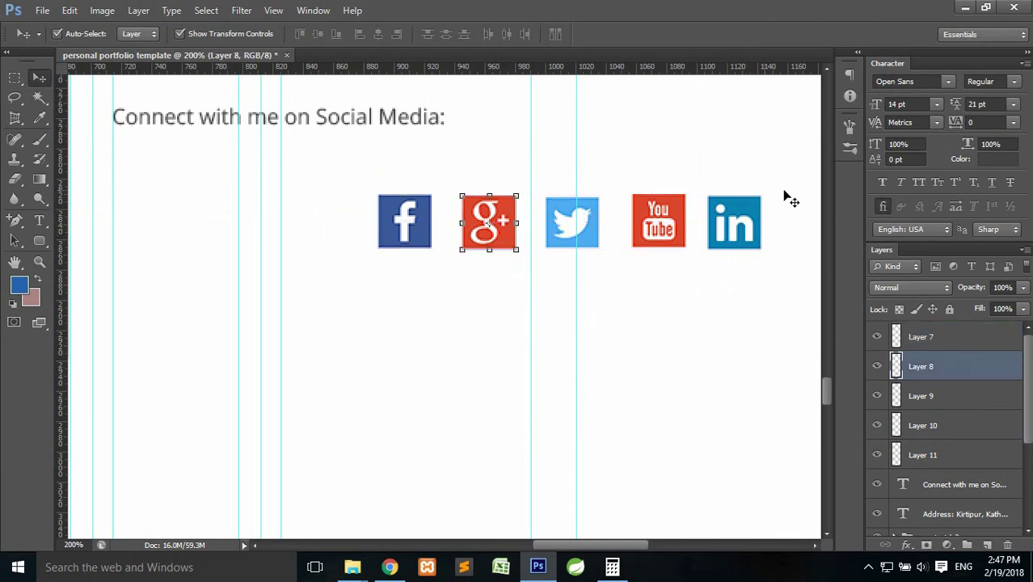
# Select Layers 7–11, align their vertical centres and distribute them evenly across.
pyautogui.click(974, 459)
pyautogui.keyDown('shift'); pyautogui.click(944, 337); pyautogui.keyUp('shift')
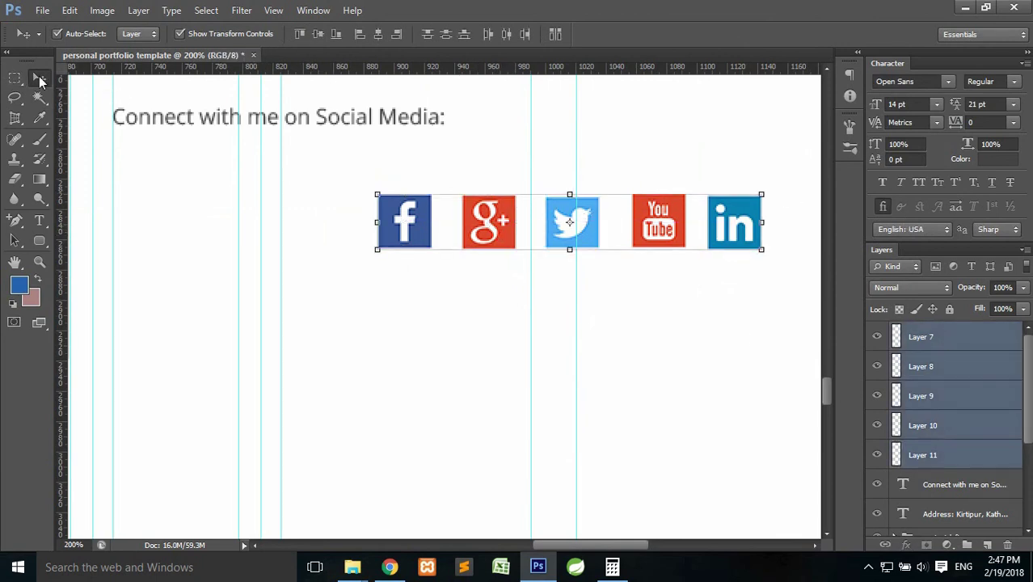
pyautogui.click(315, 35)
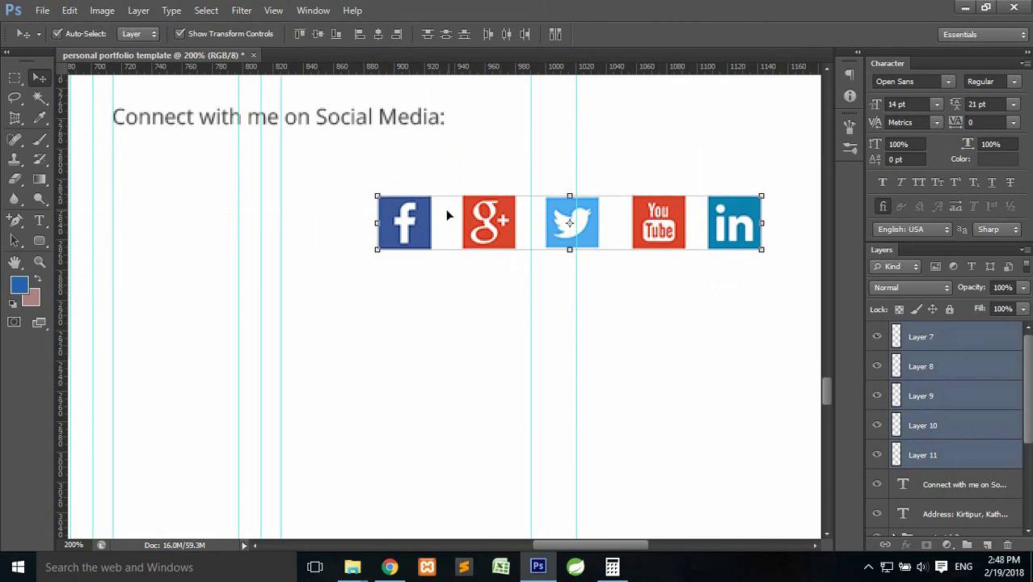
pyautogui.click(486, 35)
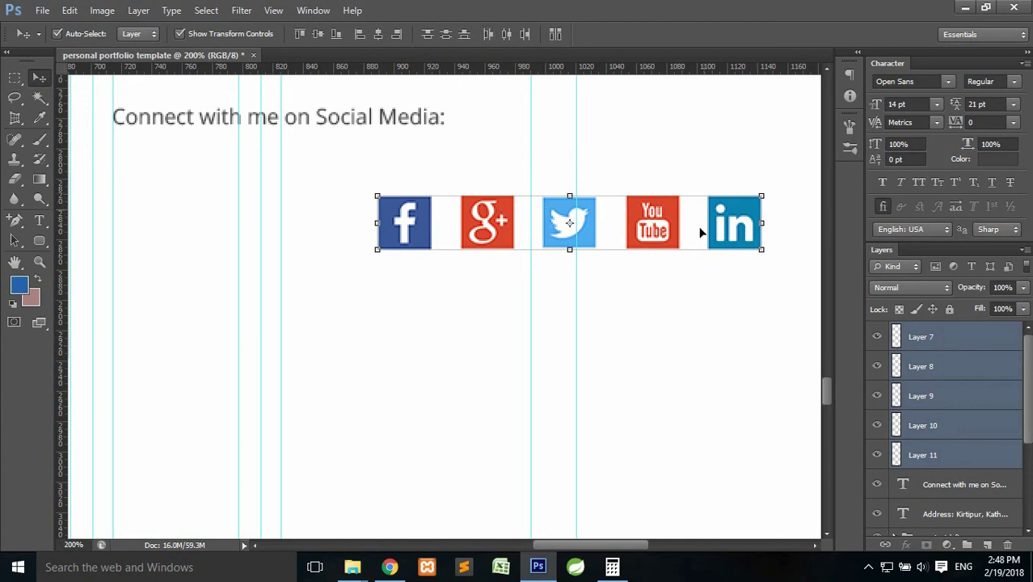
pyautogui.click(16, 79)
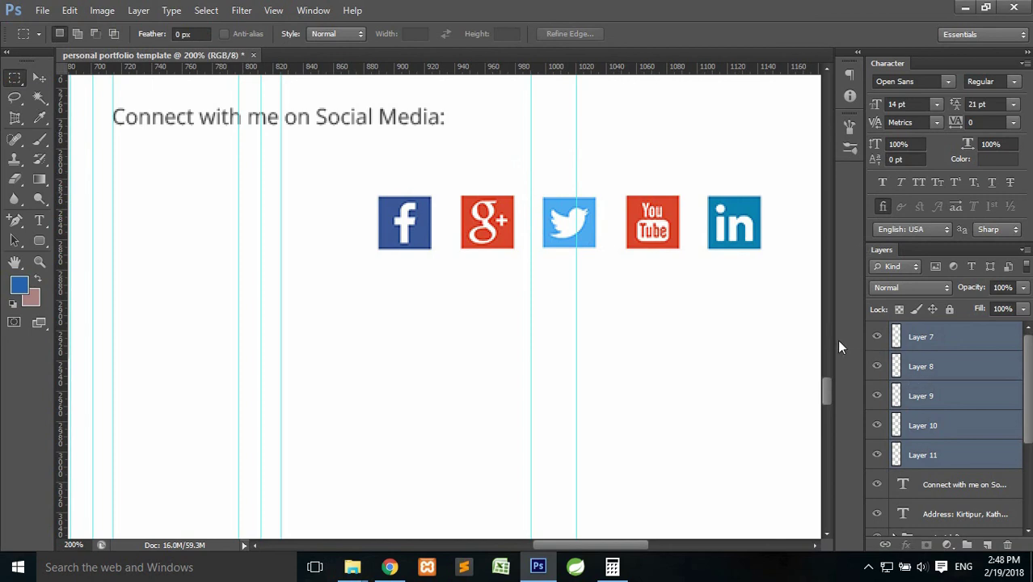
pyautogui.hotkey('ctrl', 't')
# Move the icon row under the Connect heading and group the five icons as 'social icons'.
pyautogui.moveTo(639, 227); pyautogui.dragTo(375, 176)
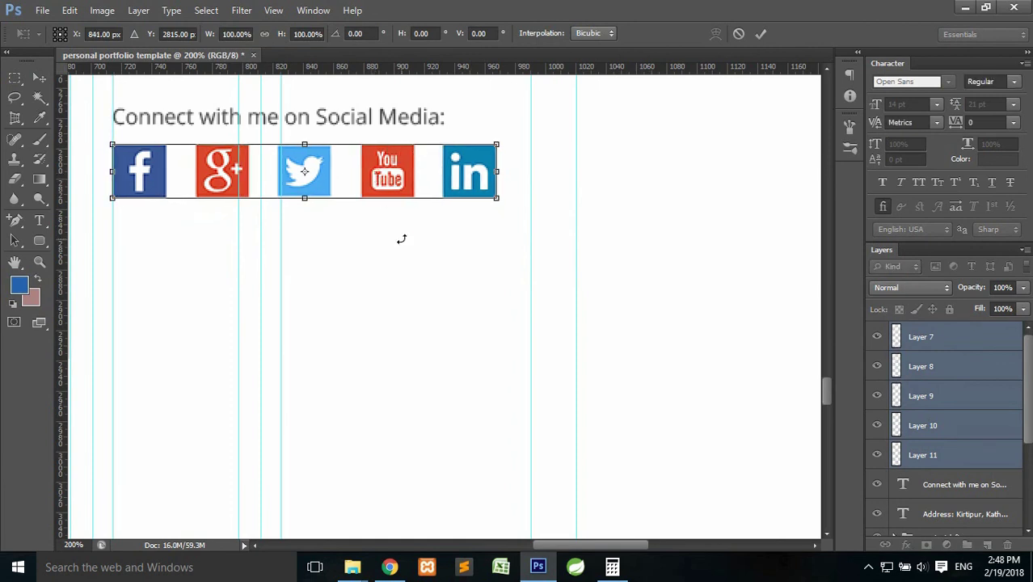
pyautogui.click(760, 33)
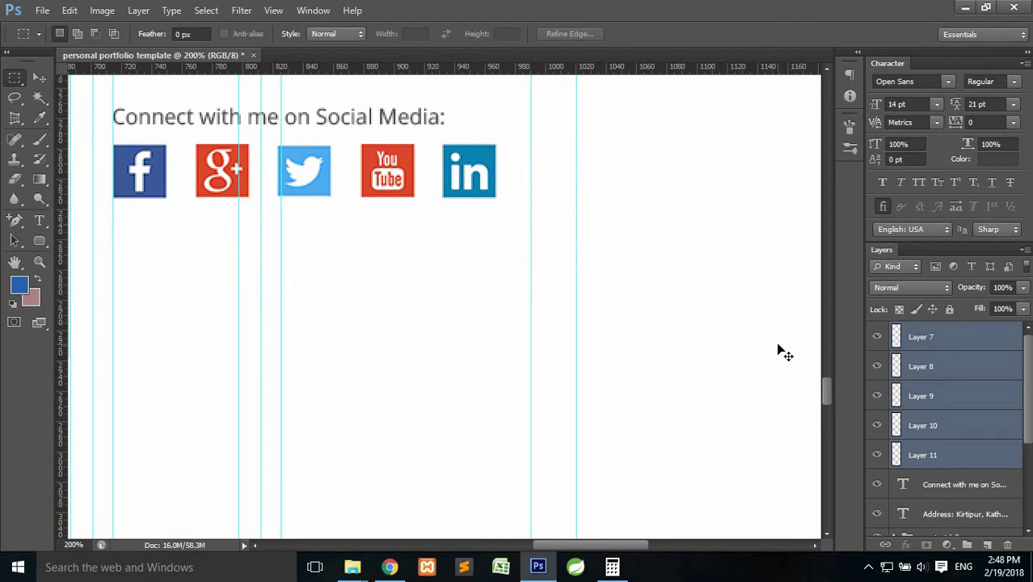
pyautogui.hotkey('ctrl', 'g')
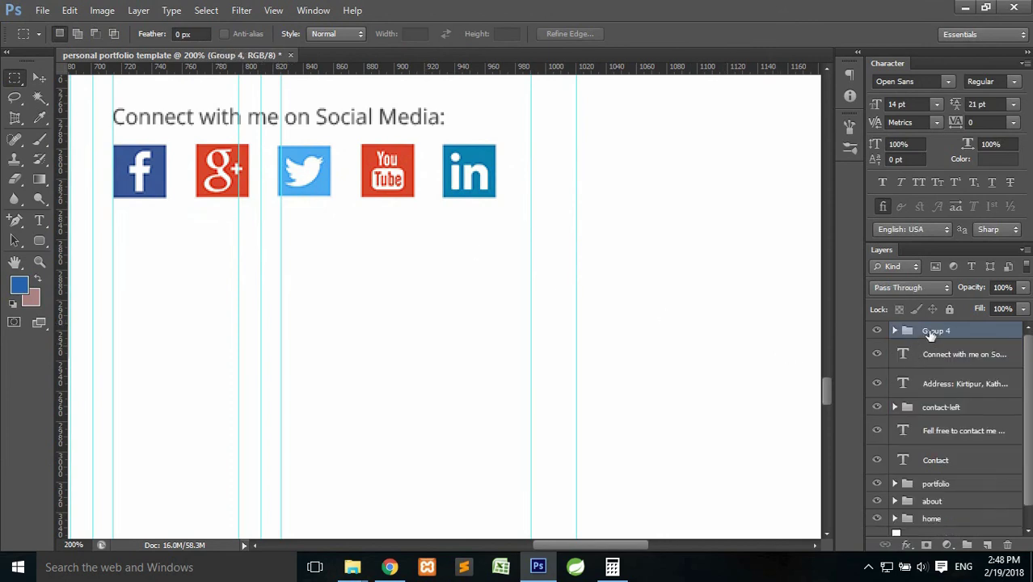
pyautogui.doubleClick(936, 331)
pyautogui.write('so')
pyautogui.press('Return')
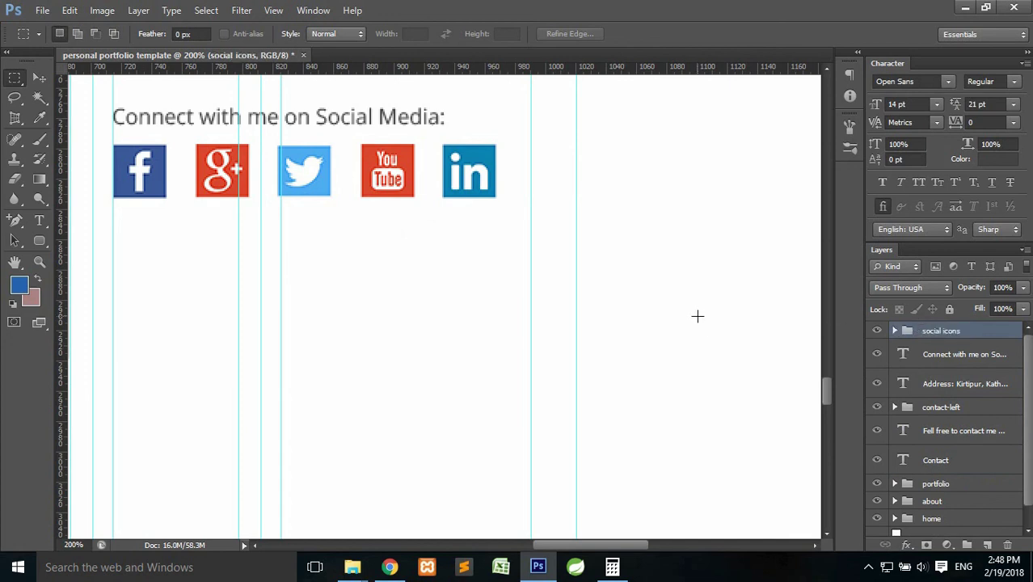
pyautogui.hotkey('ctrl', '-')
pyautogui.moveTo(450, 292); pyautogui.dragTo(563, 289)
# Hide the guides, then zoom to 200% and inspect the email line and icon row.
pyautogui.hotkey('ctrl', ';')
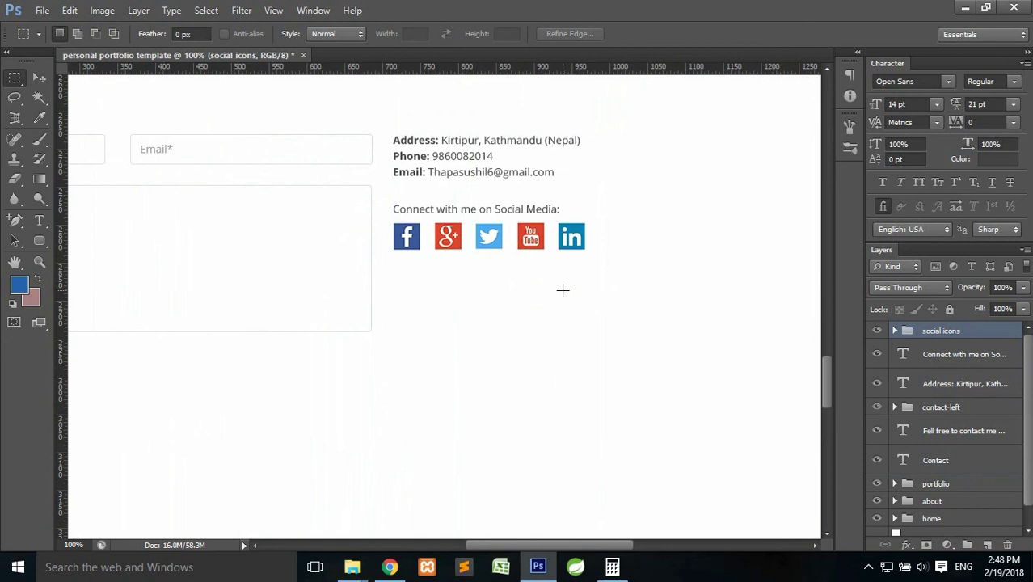
pyautogui.hotkey('ctrl', '-')
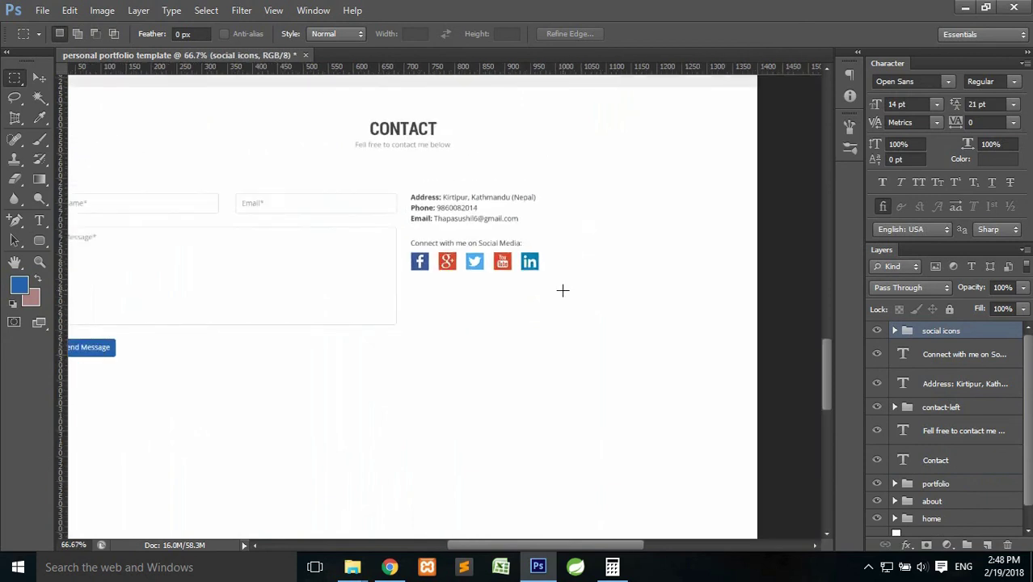
pyautogui.moveTo(422, 300); pyautogui.dragTo(416, 297)
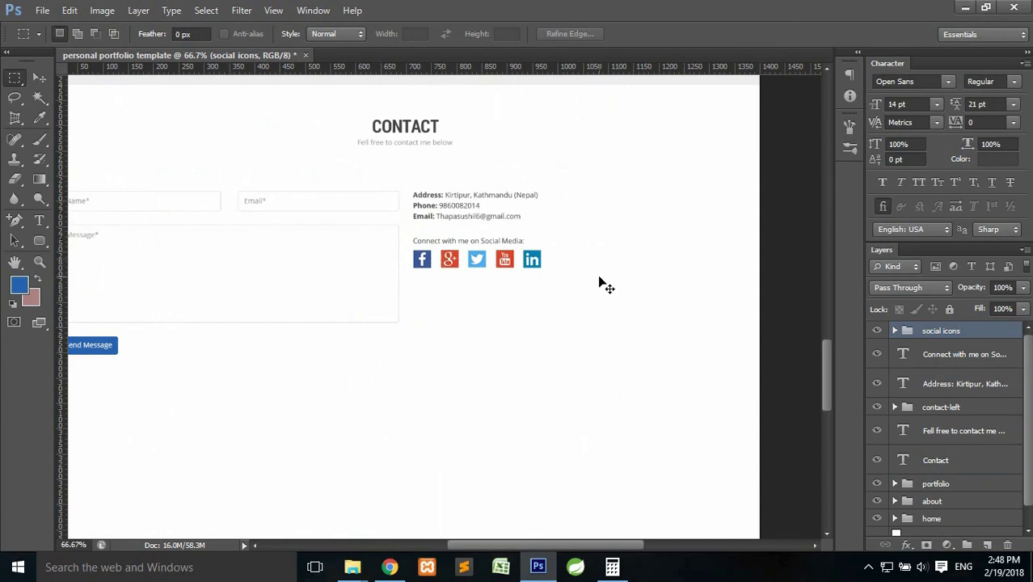
pyautogui.hotkey('ctrl', '+')
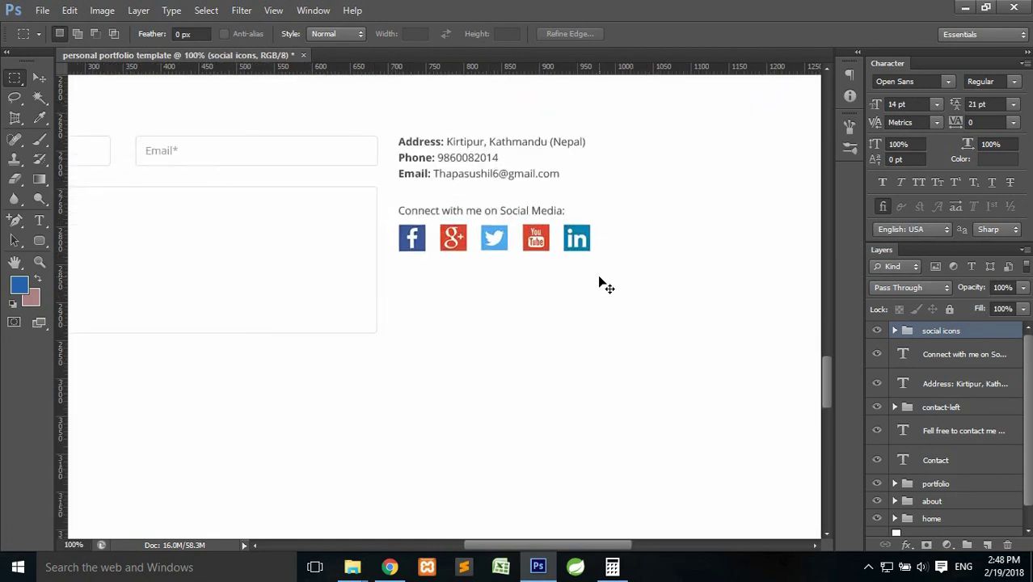
pyautogui.hotkey('ctrl', '+')
pyautogui.moveTo(585, 263); pyautogui.dragTo(458, 319)
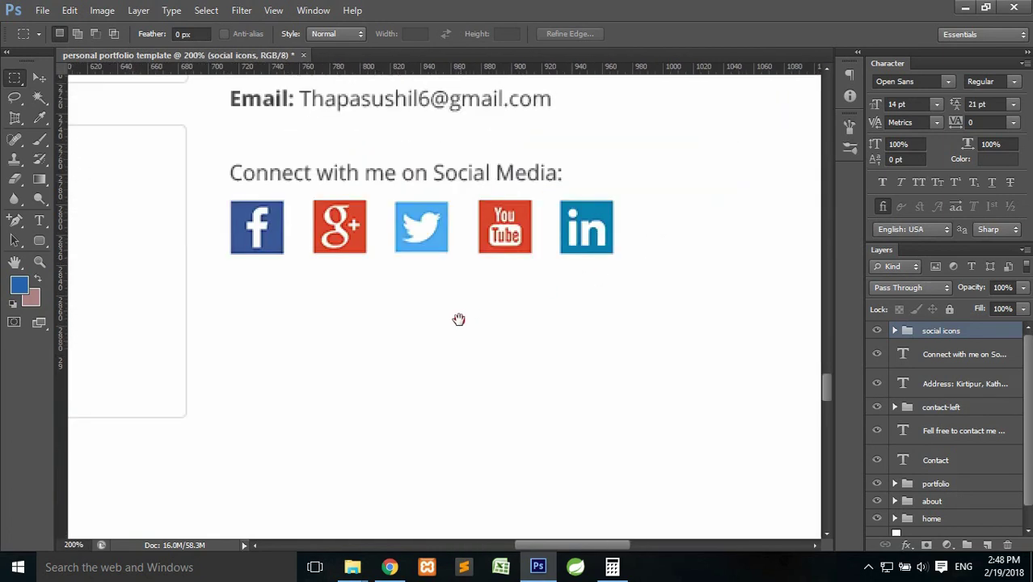
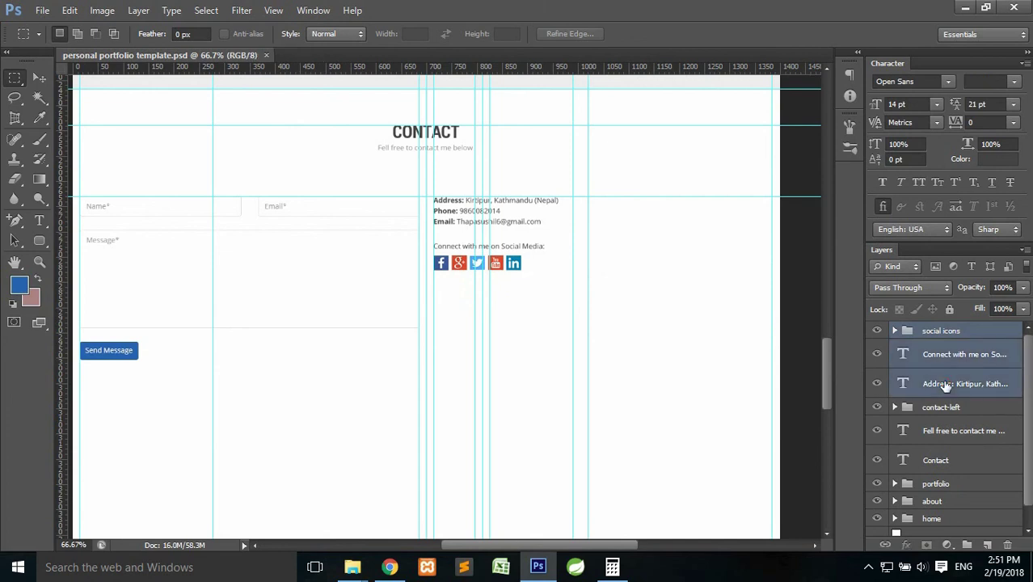
# Group the three right-side contact layers and name the group 'contact-right'.
pyautogui.hotkey('ctrl', 'g')
pyautogui.doubleClick(937, 331)
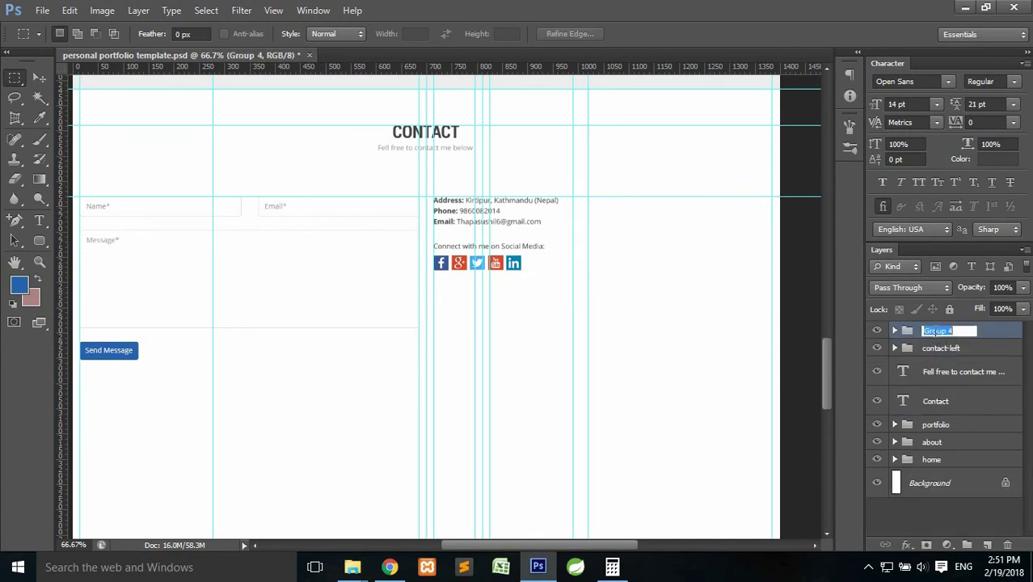
pyautogui.write('contact-right')
pyautogui.press('Return')
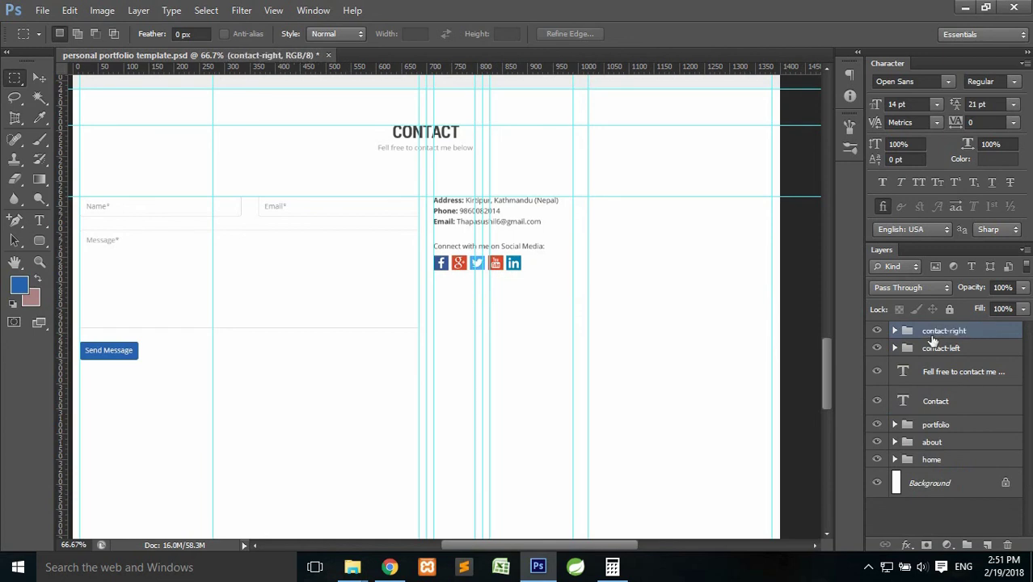
# Group contact-right through the Contact heading into one group named 'contact'.
pyautogui.click(946, 401)
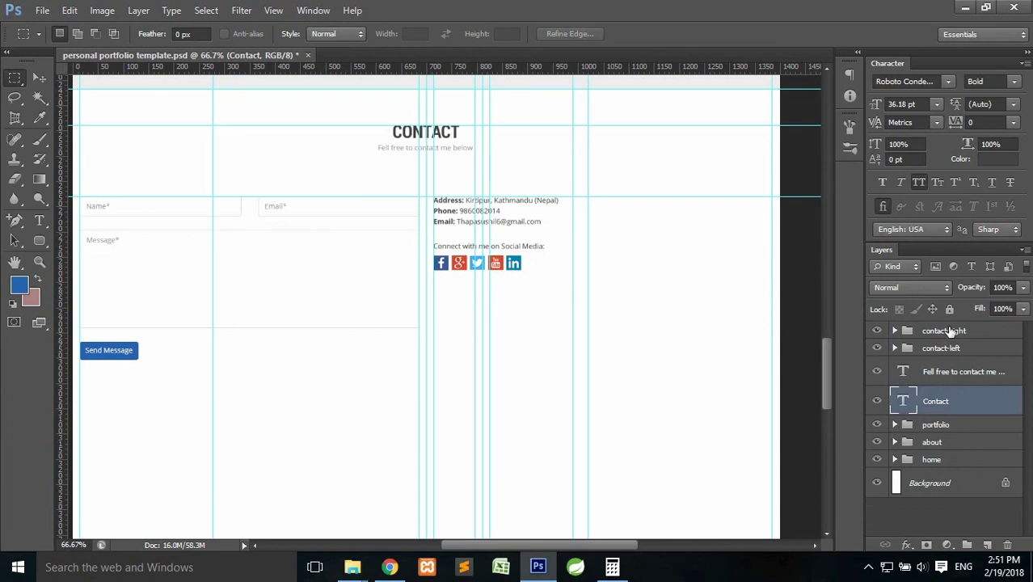
pyautogui.keyDown('shift'); pyautogui.click(944, 333); pyautogui.keyUp('shift')
pyautogui.hotkey('ctrl', 'g')
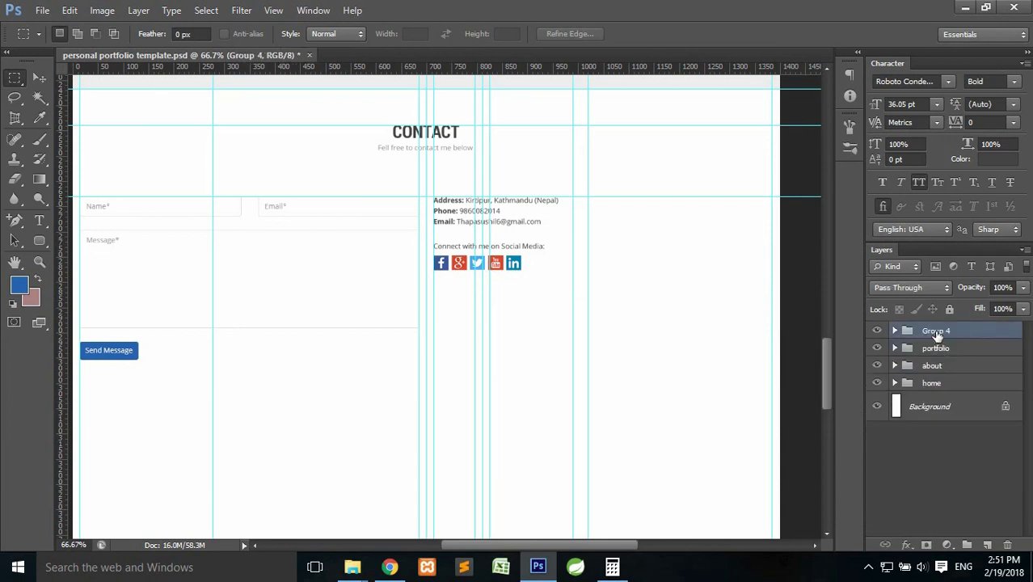
pyautogui.doubleClick(936, 331)
pyautogui.write('contact')
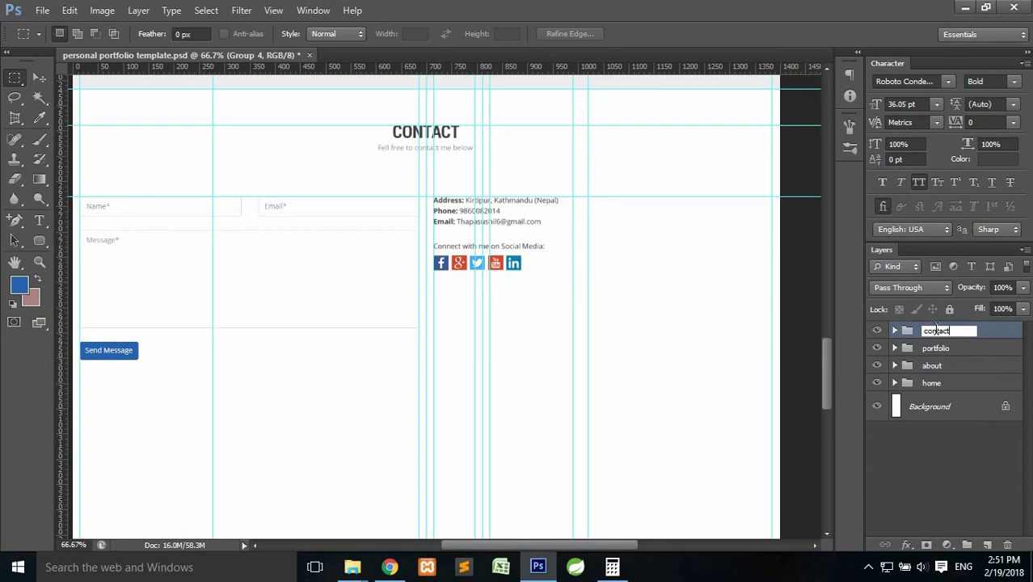
pyautogui.press('Return')
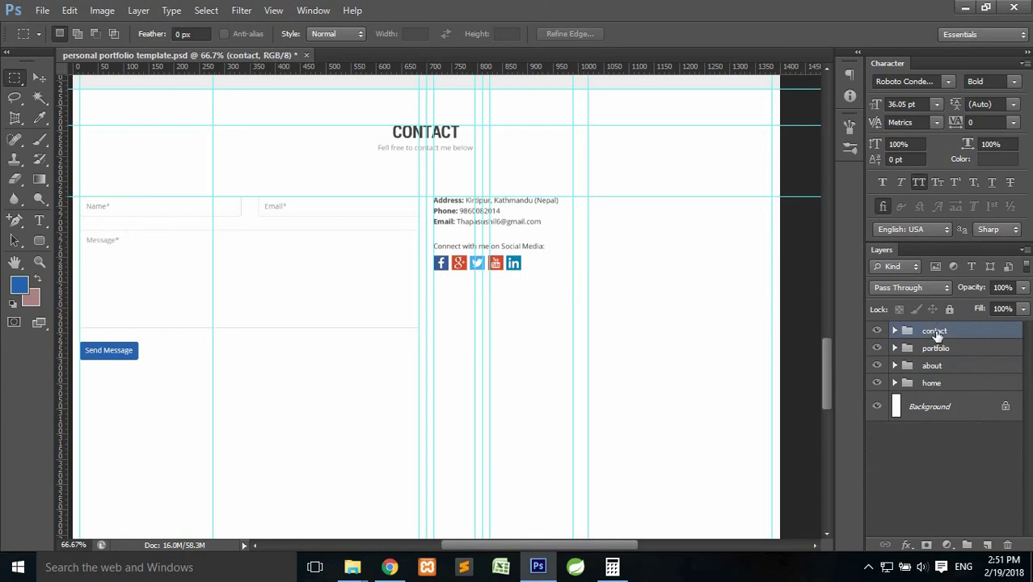
# Place a horizontal guide along the contact group's bottom edge.
pyautogui.moveTo(669, 338); pyautogui.dragTo(691, 291)
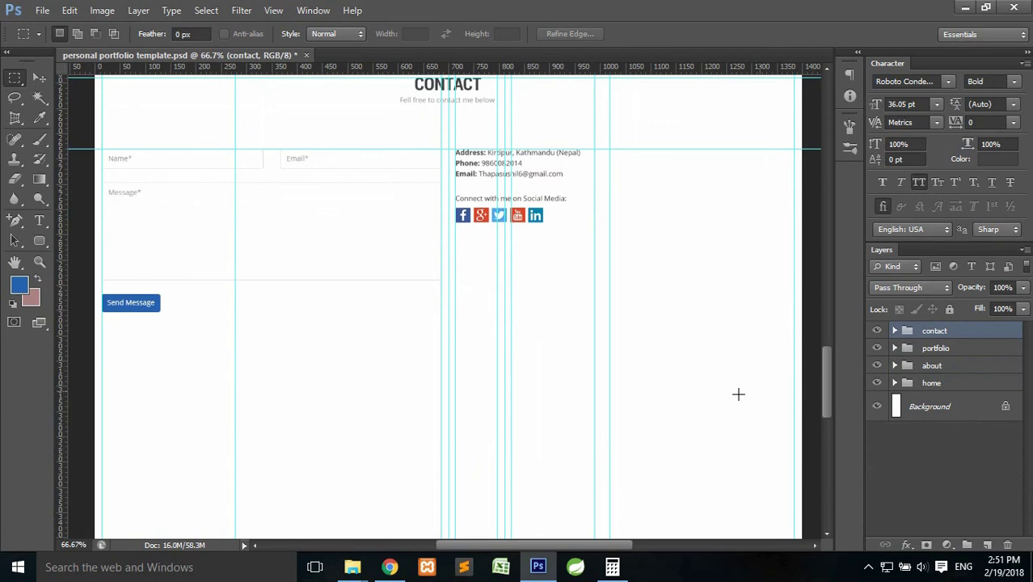
pyautogui.scroll(2, 727, 395)
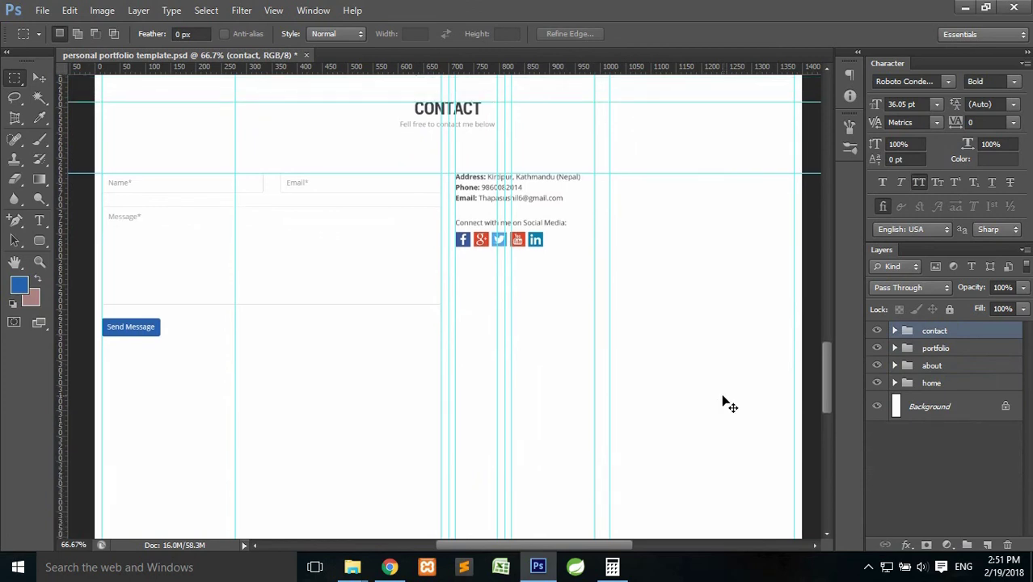
pyautogui.hotkey('ctrl', 't')
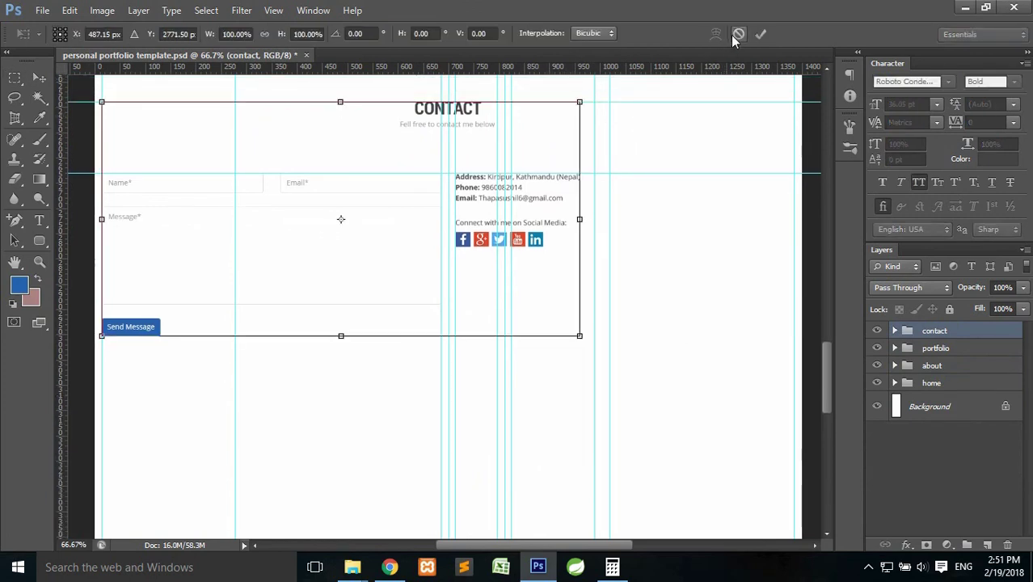
pyautogui.moveTo(667, 68); pyautogui.dragTo(662, 336)
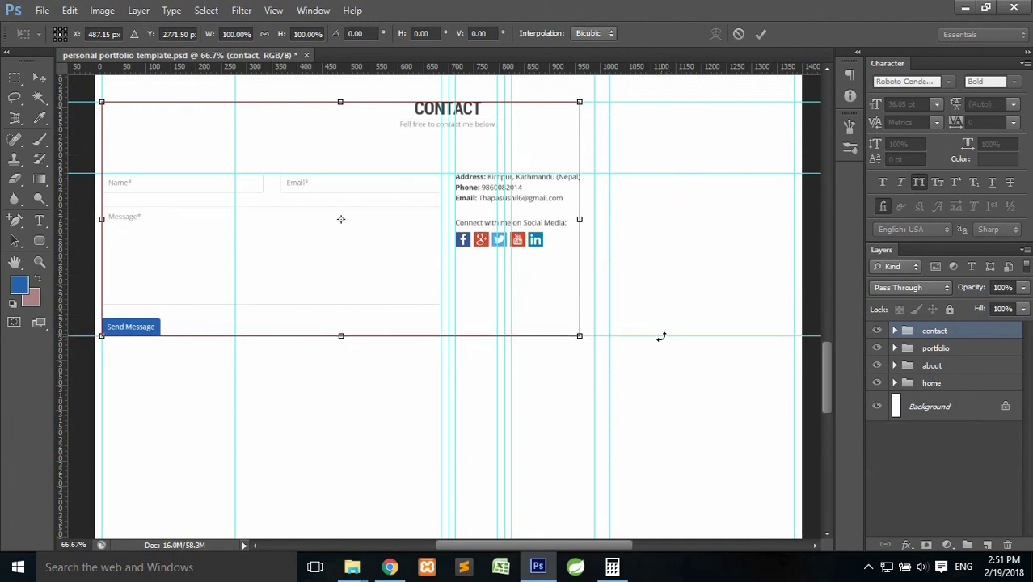
pyautogui.click(762, 34)
# Add a second horizontal guide at Y 3065.6 px marking where the footer starts.
pyautogui.scroll(-2, 634, 202)
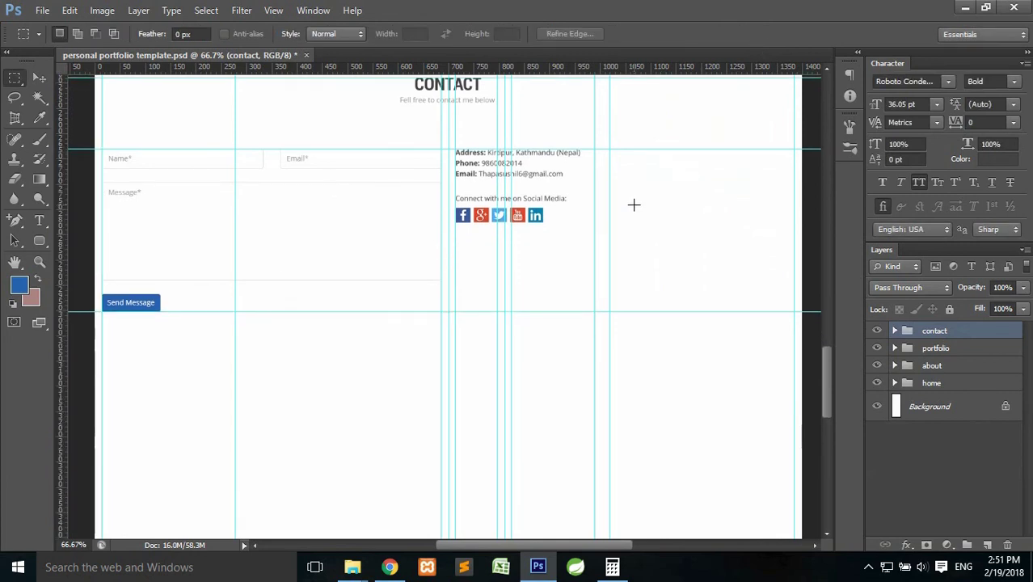
pyautogui.scroll(1, 633, 218)
pyautogui.scroll(-2, 633, 226)
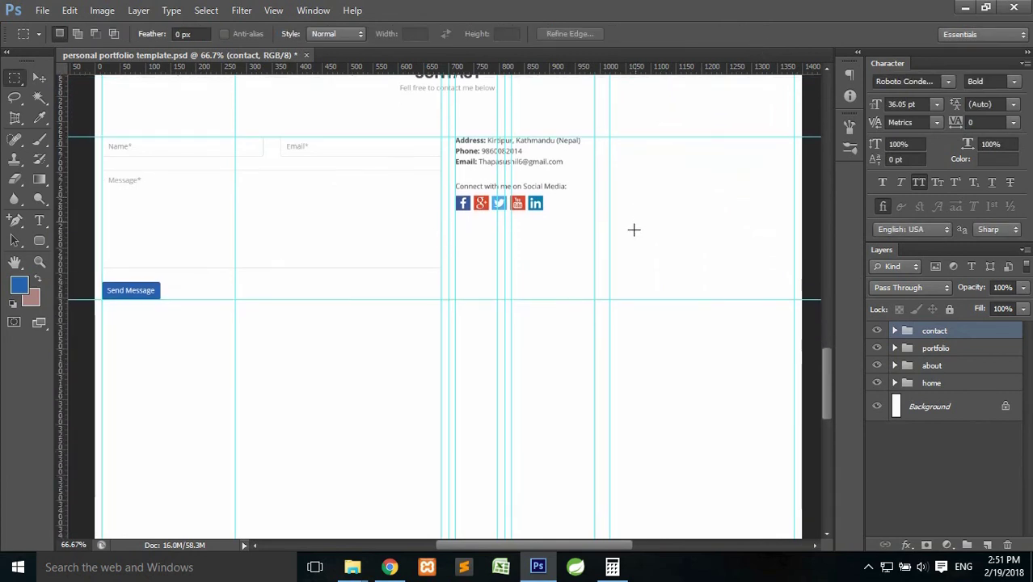
pyautogui.scroll(2, 758, 315)
pyautogui.scroll(-2, 759, 312)
pyautogui.scroll(2, 759, 314)
pyautogui.scroll(2, 759, 315)
pyautogui.scroll(-3, 759, 314)
pyautogui.scroll(1, 759, 312)
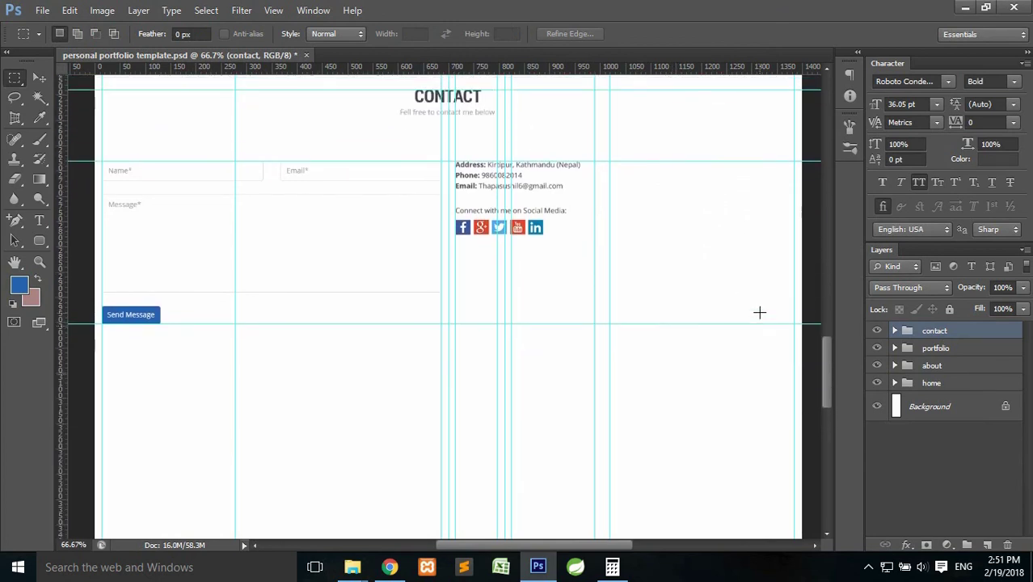
pyautogui.scroll(2, 759, 311)
pyautogui.scroll(-1, 760, 299)
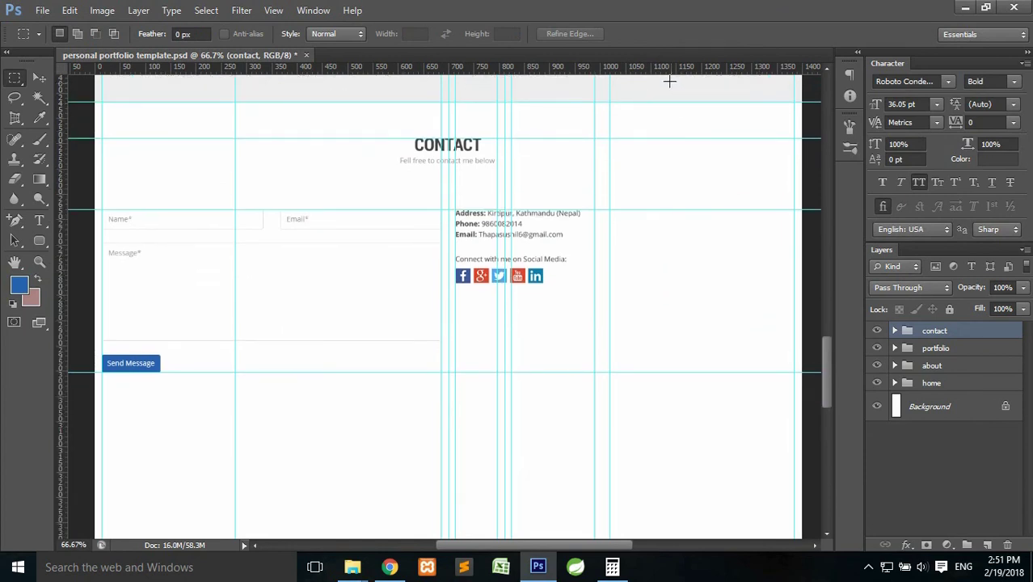
pyautogui.moveTo(666, 81); pyautogui.dragTo(627, 404)
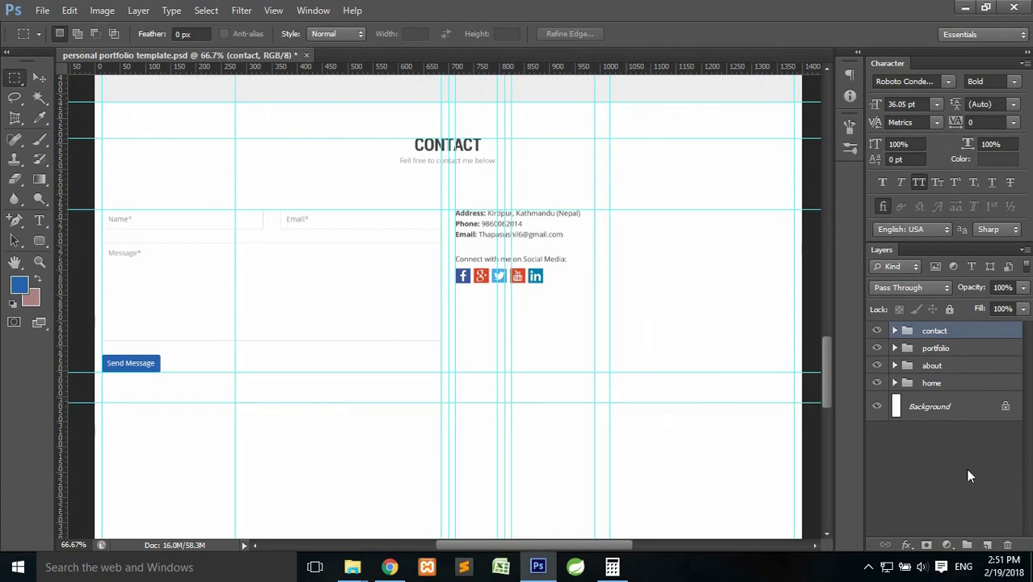
# On a new layer, make a full-width rectangular selection below the lower guide.
pyautogui.click(987, 543)
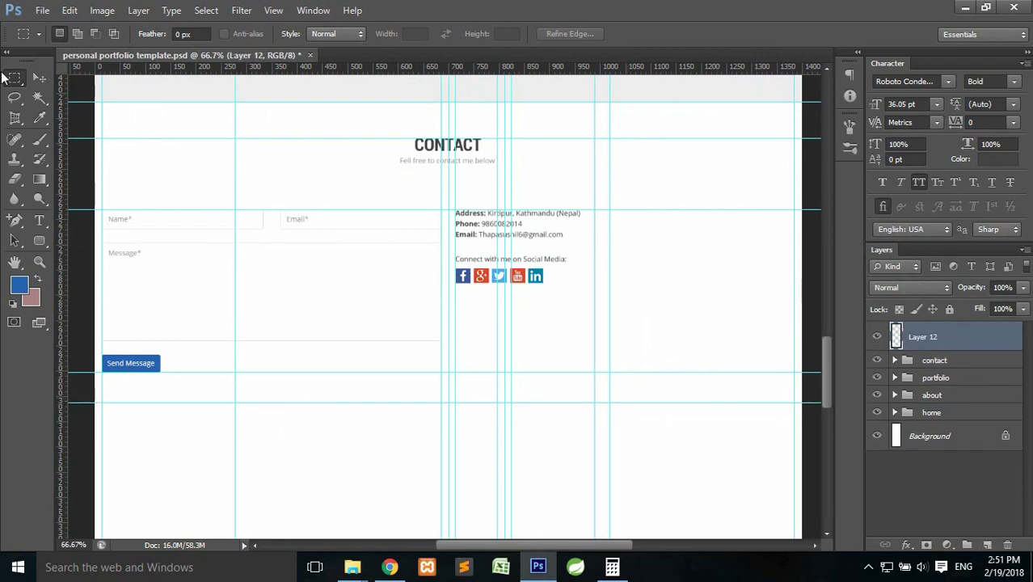
pyautogui.click(14, 84)
pyautogui.click(78, 77)
pyautogui.moveTo(79, 402); pyautogui.dragTo(813, 427)
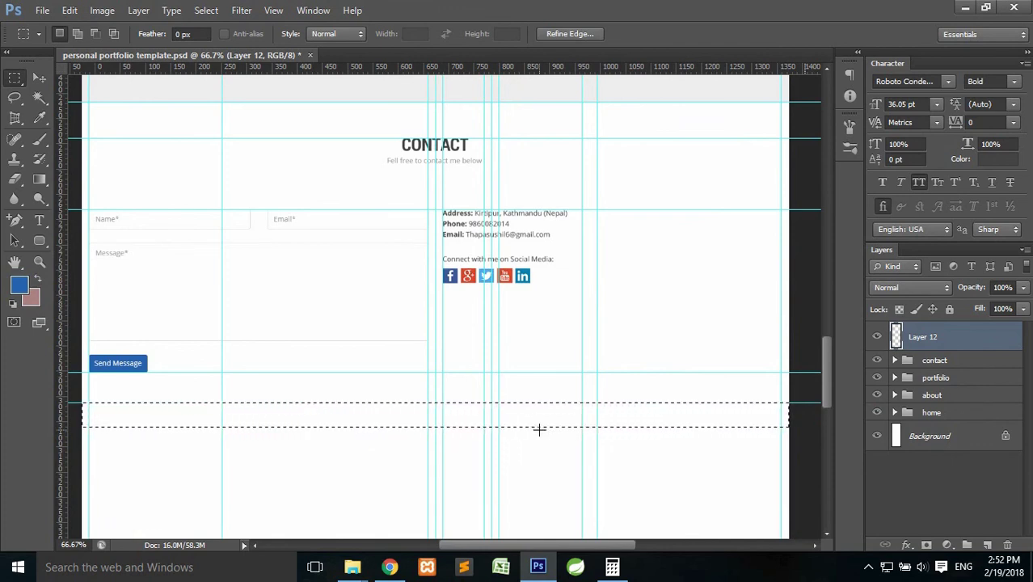
# Fill the selected band with light grey #eee and deselect.
pyautogui.click(18, 289)
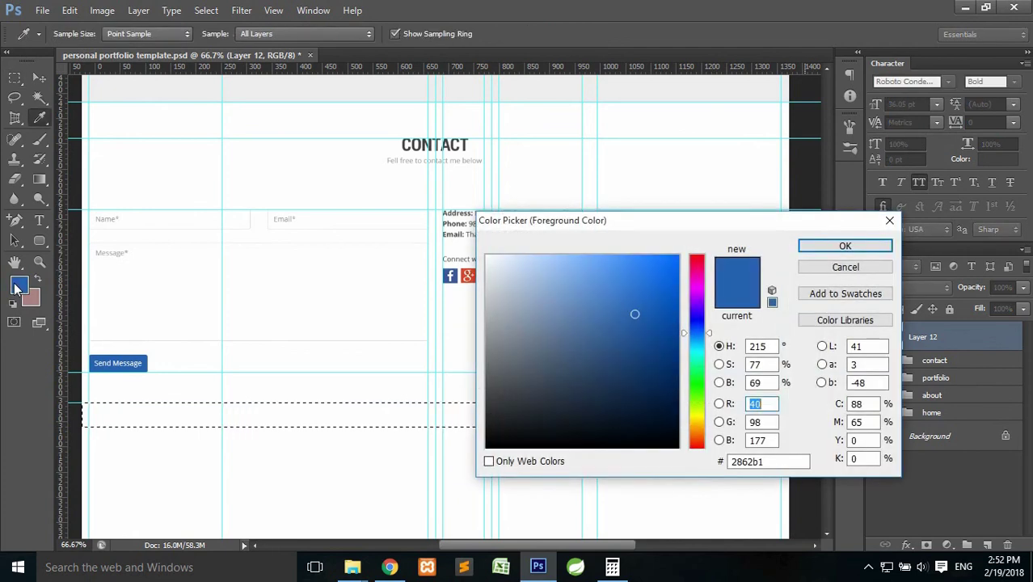
pyautogui.click(773, 461)
pyautogui.write('eee')
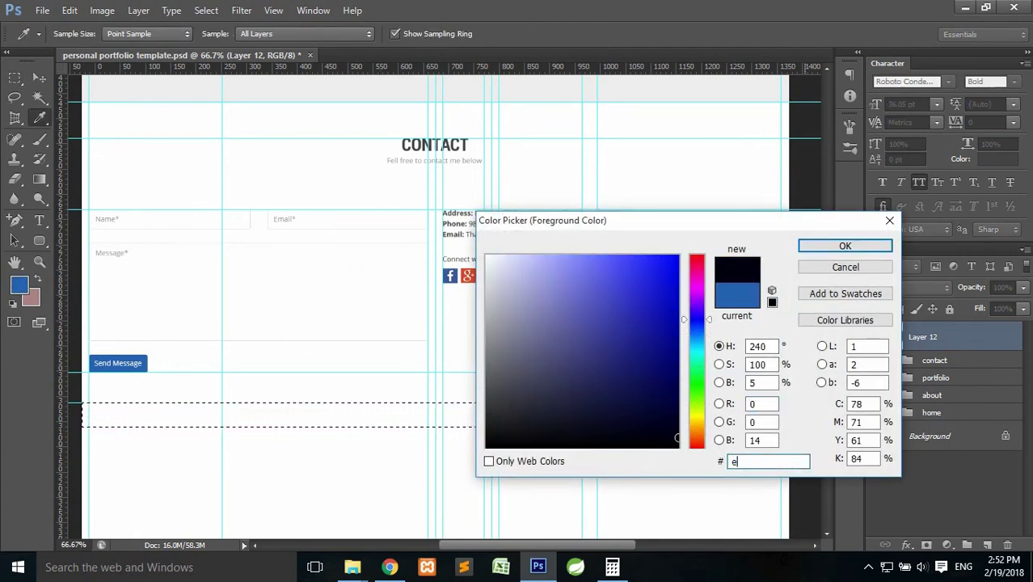
pyautogui.click(845, 246)
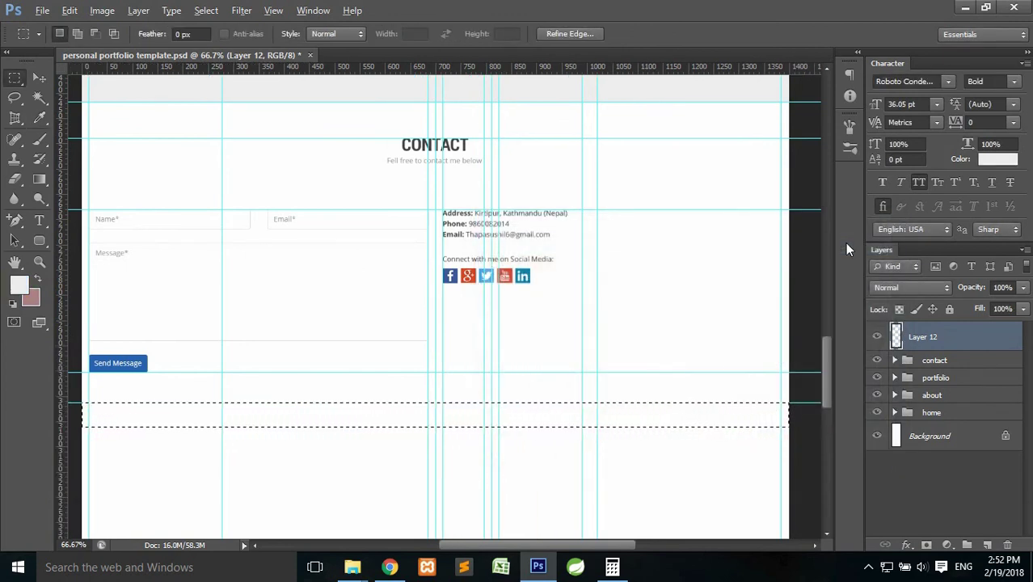
pyautogui.hotkey('alt', 'BackSpace')
pyautogui.hotkey('ctrl', 'd')
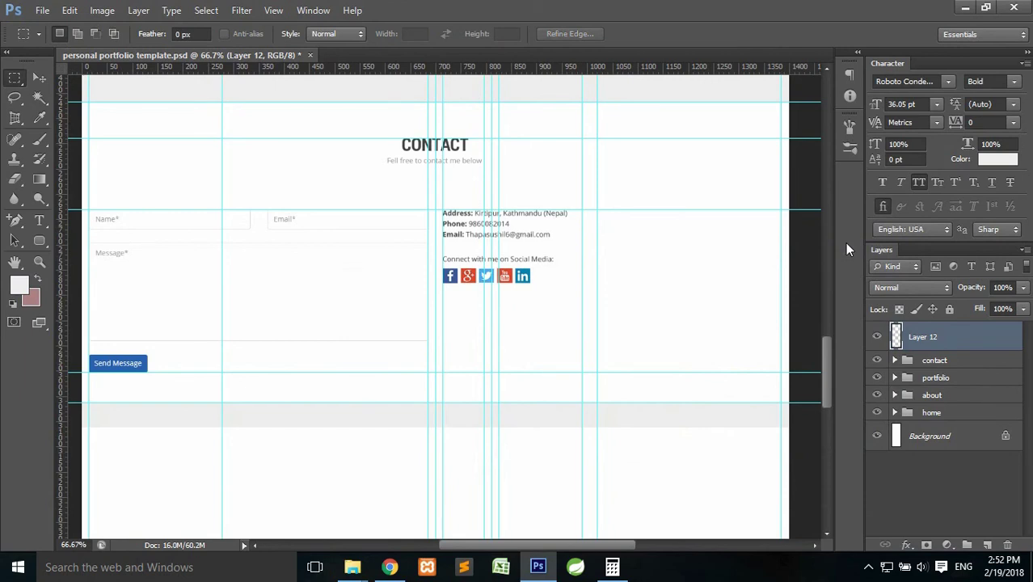
pyautogui.scroll(-4, 782, 255)
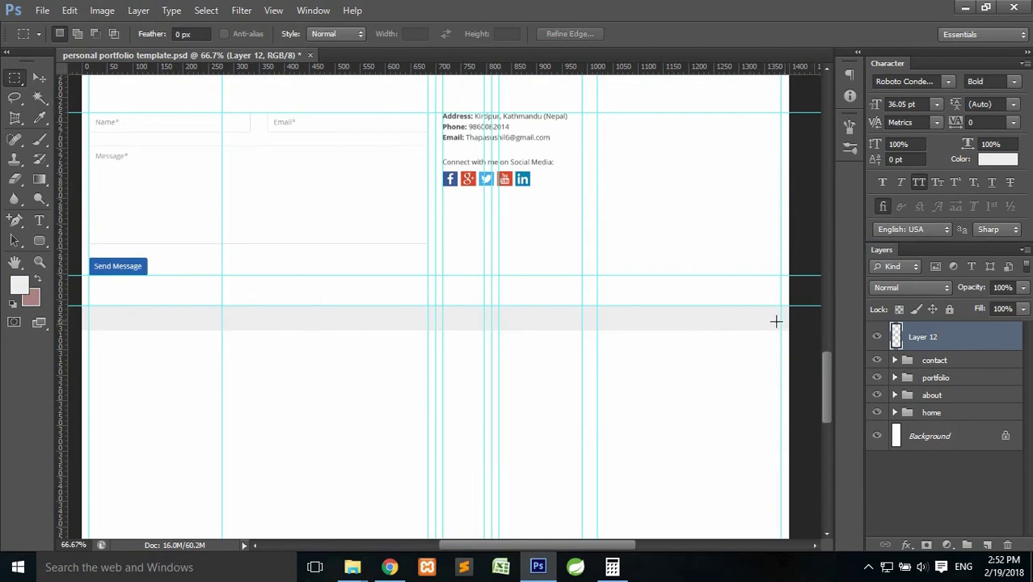
# Add a new layer and pick up the Connect with me text's font settings.
pyautogui.click(986, 545)
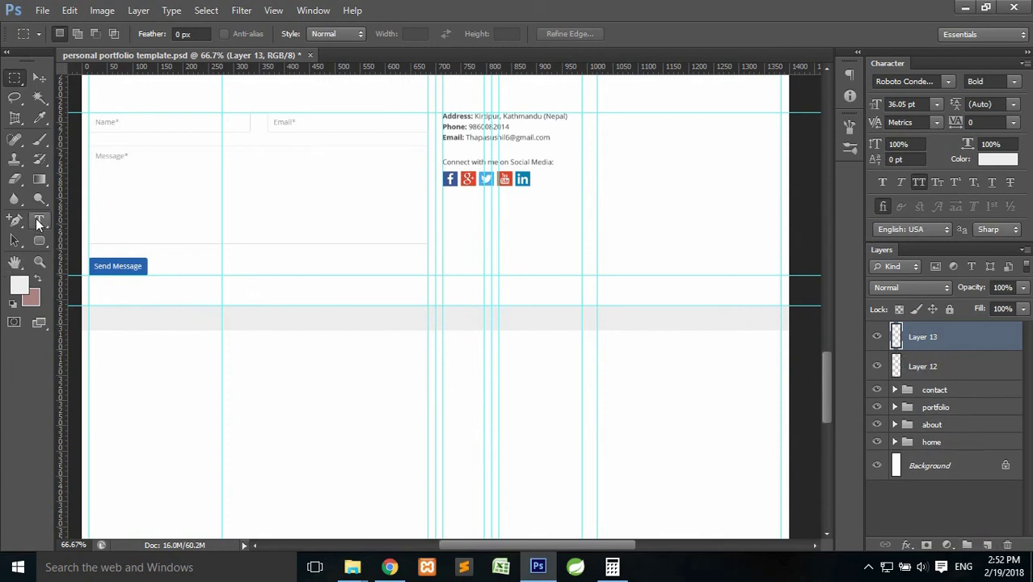
pyautogui.click(39, 220)
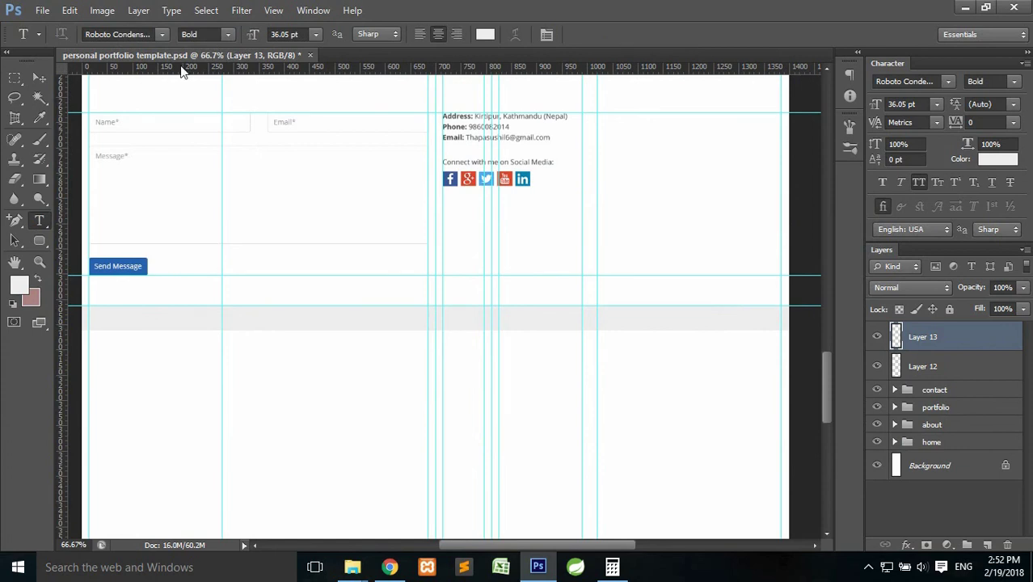
pyautogui.click(483, 164)
pyautogui.click(665, 35)
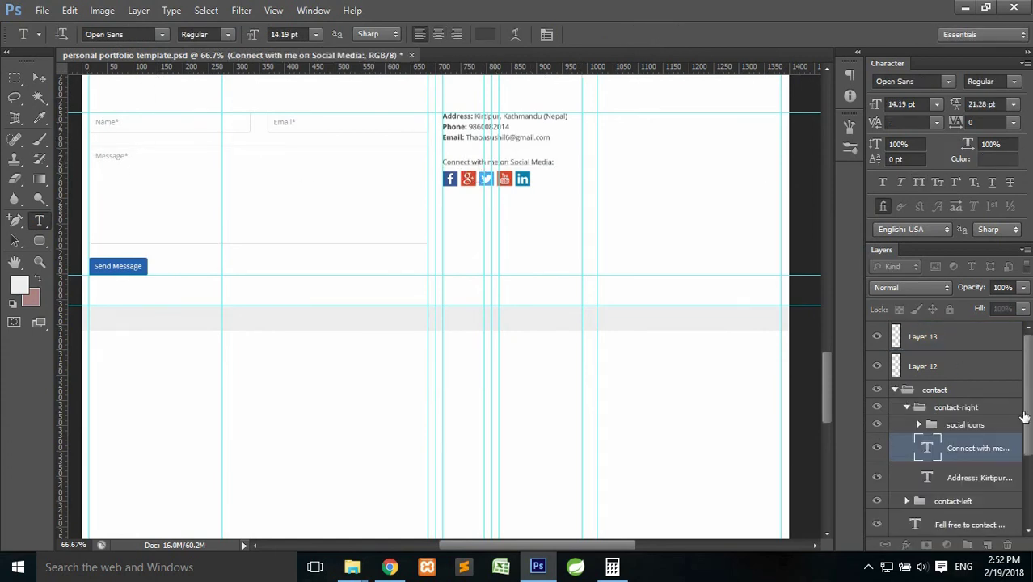
# Type 'Copyright@2018. All rights reserved.' in the grey footer band on Layer 13.
pyautogui.click(953, 334)
pyautogui.click(153, 321)
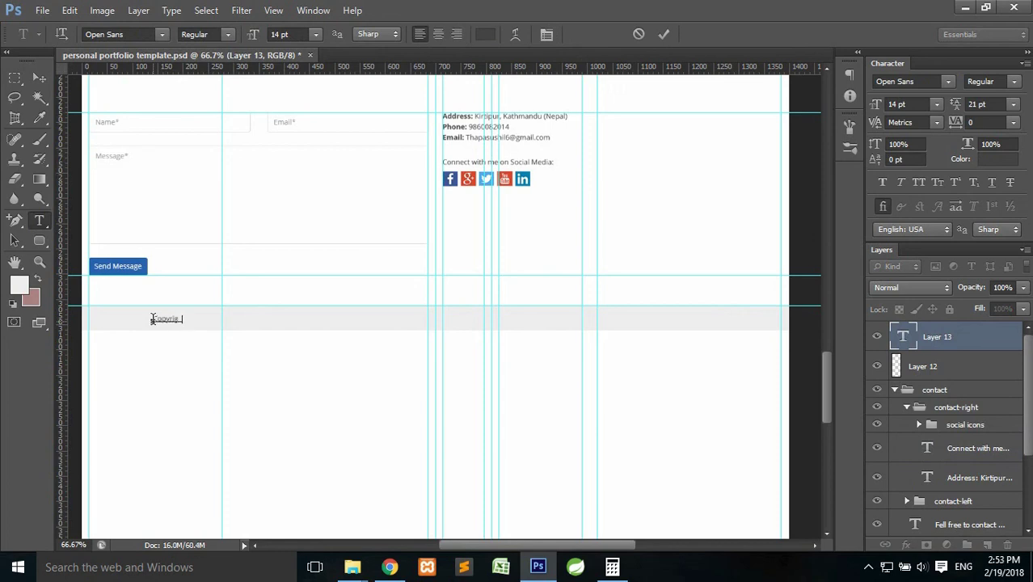
pyautogui.write('Copyright©2018. All rights reserved')
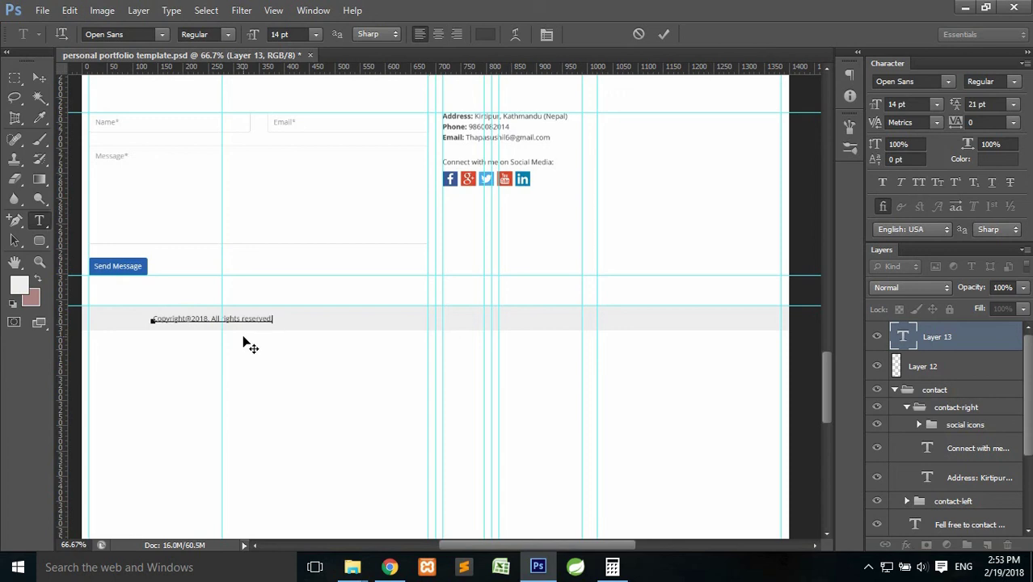
pyautogui.click(663, 34)
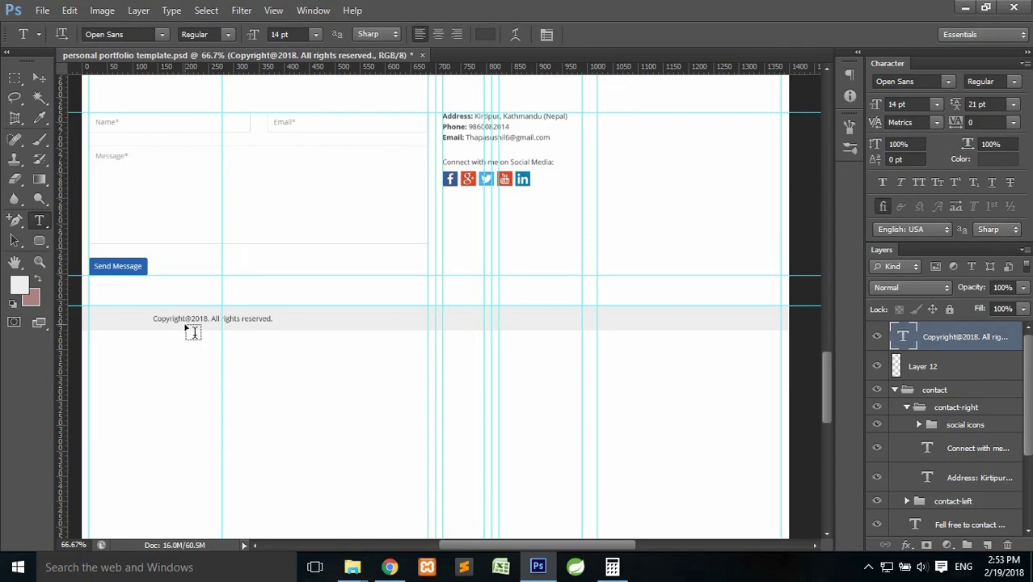
pyautogui.click(390, 568)
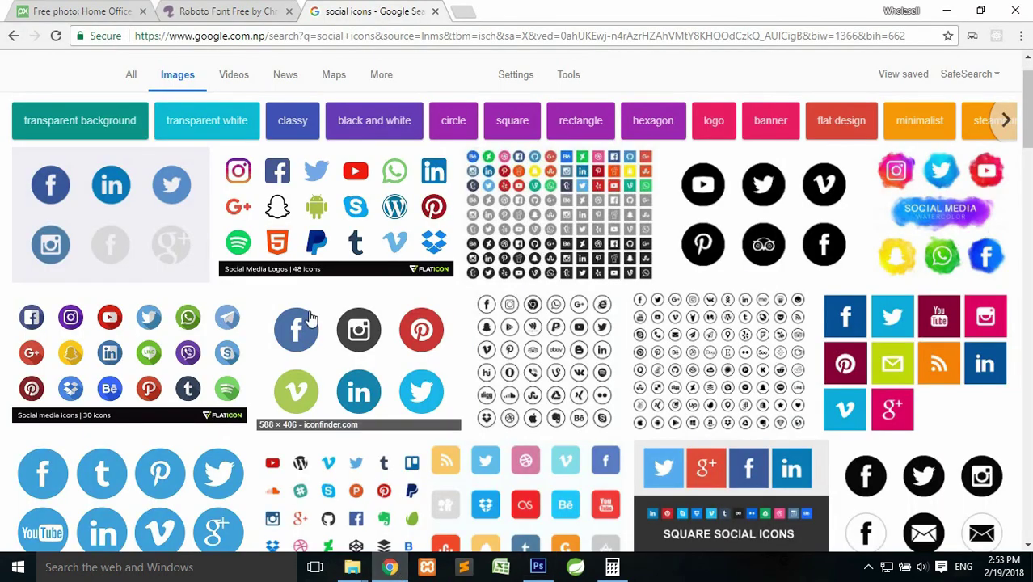
pyautogui.click(229, 11)
pyautogui.scroll(-20, 511, 299)
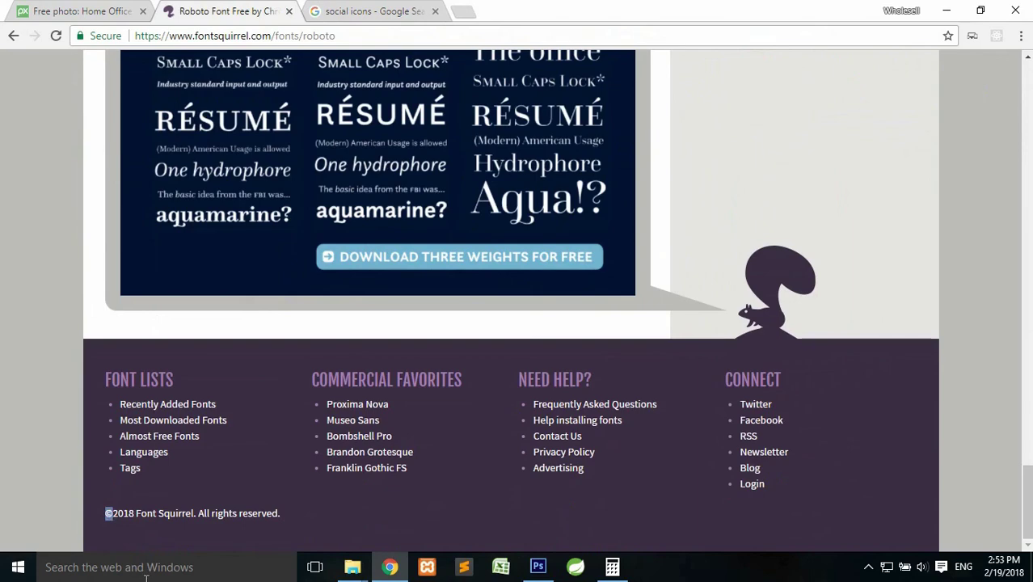
pyautogui.click(538, 567)
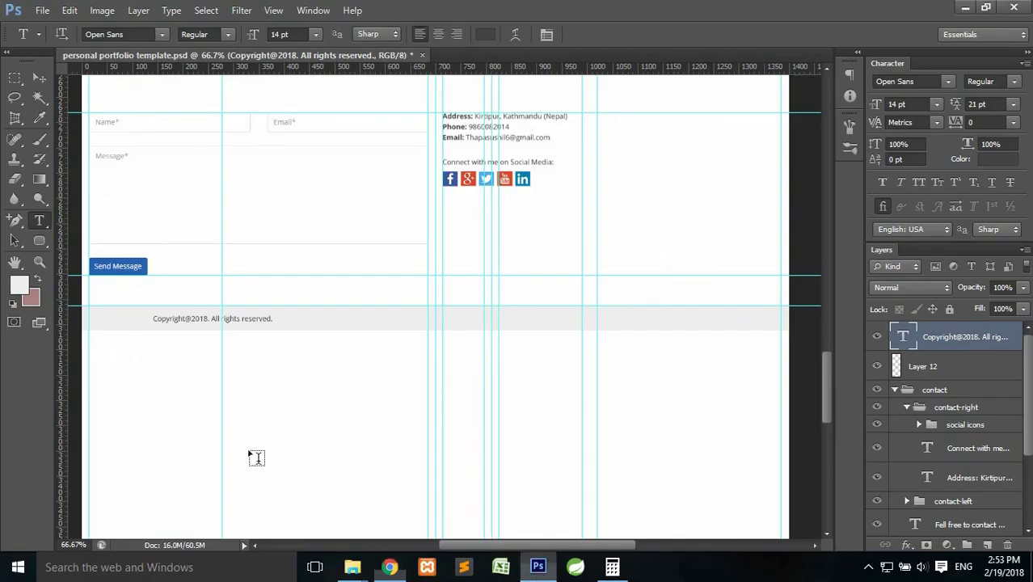
# Commit the copyright line and start a new text layer mid-footer.
pyautogui.click(187, 319)
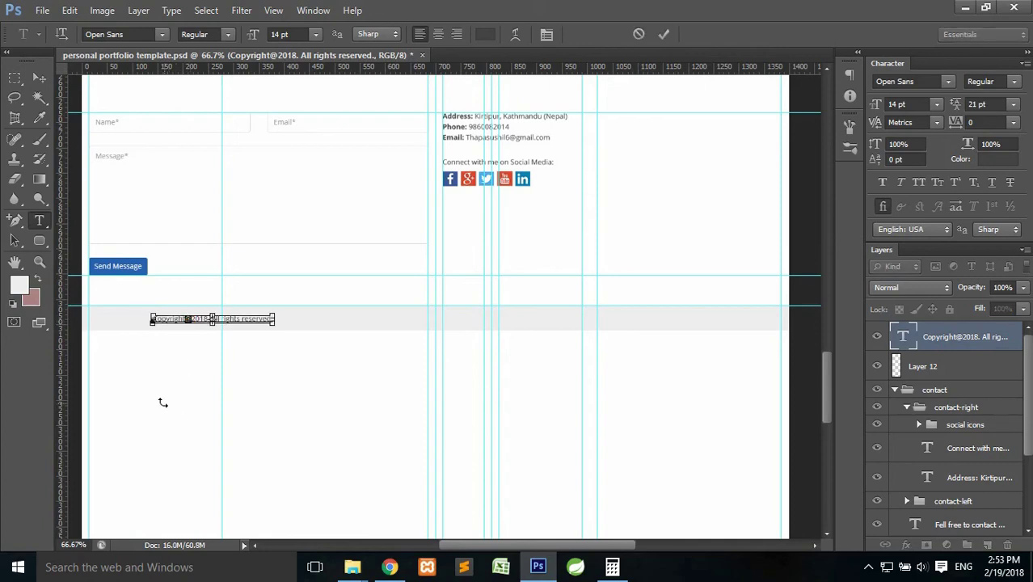
pyautogui.click(664, 34)
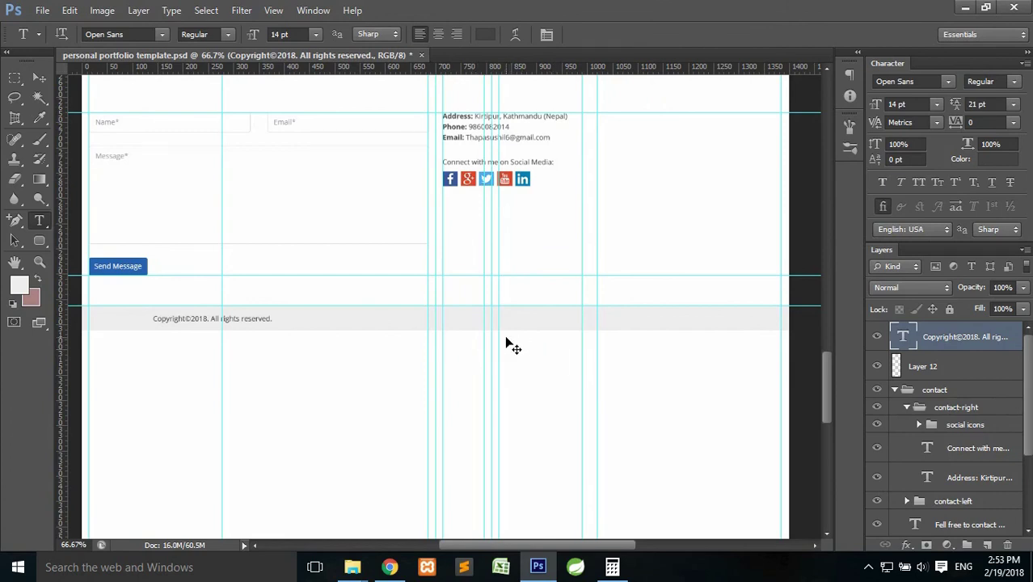
pyautogui.click(359, 318)
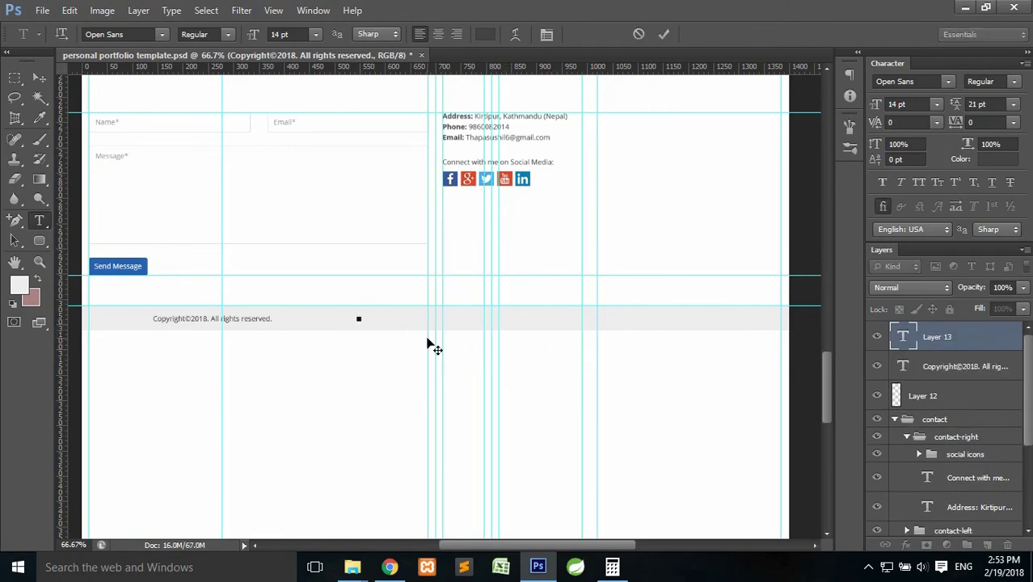
# Add the 'Designed By:' credit with the designer's name and center both texts vertically in the footer.
pyautogui.click(663, 37)
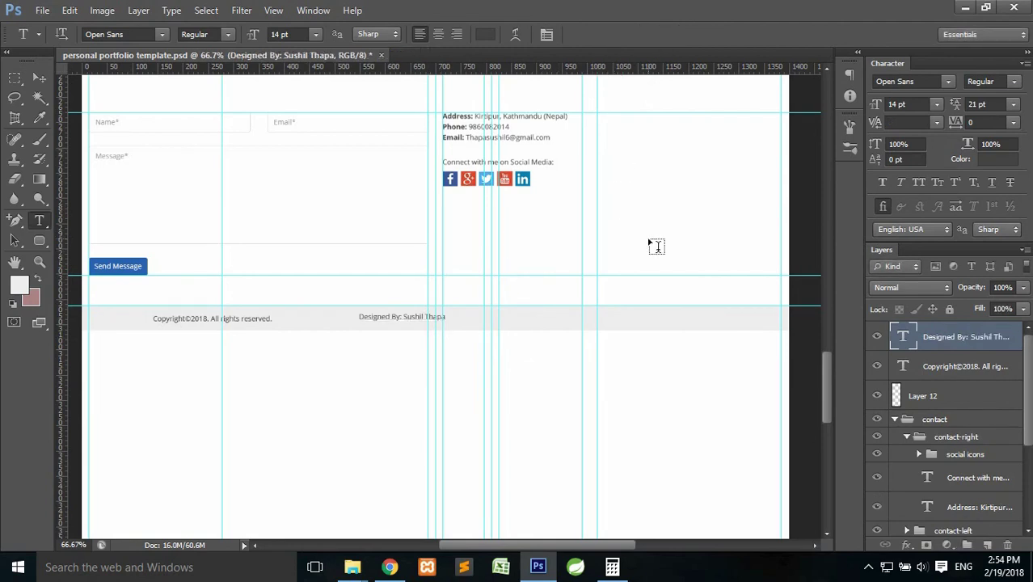
pyautogui.keyDown('shift'); pyautogui.click(954, 368); pyautogui.keyUp('shift')
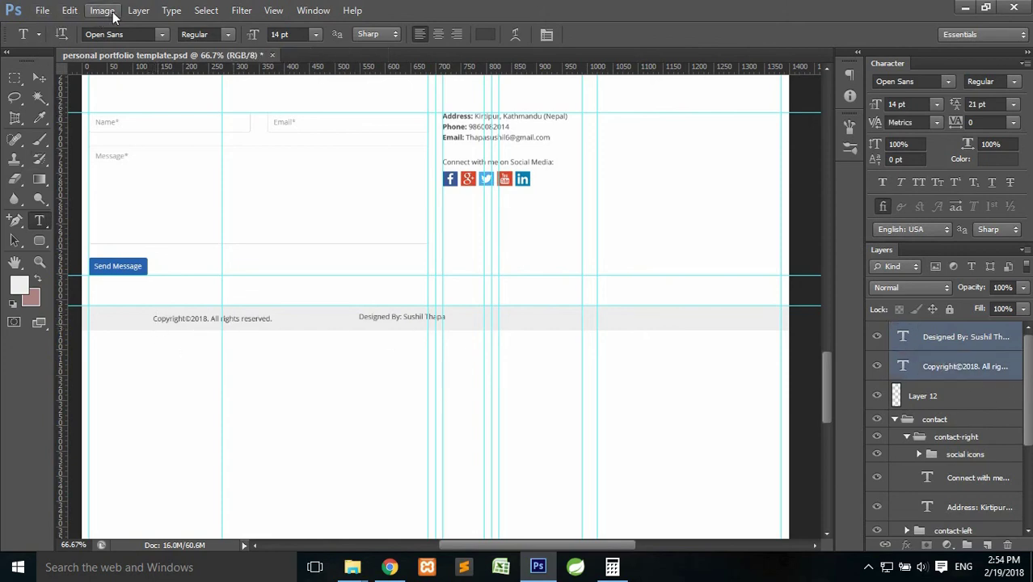
pyautogui.click(38, 77)
pyautogui.click(318, 35)
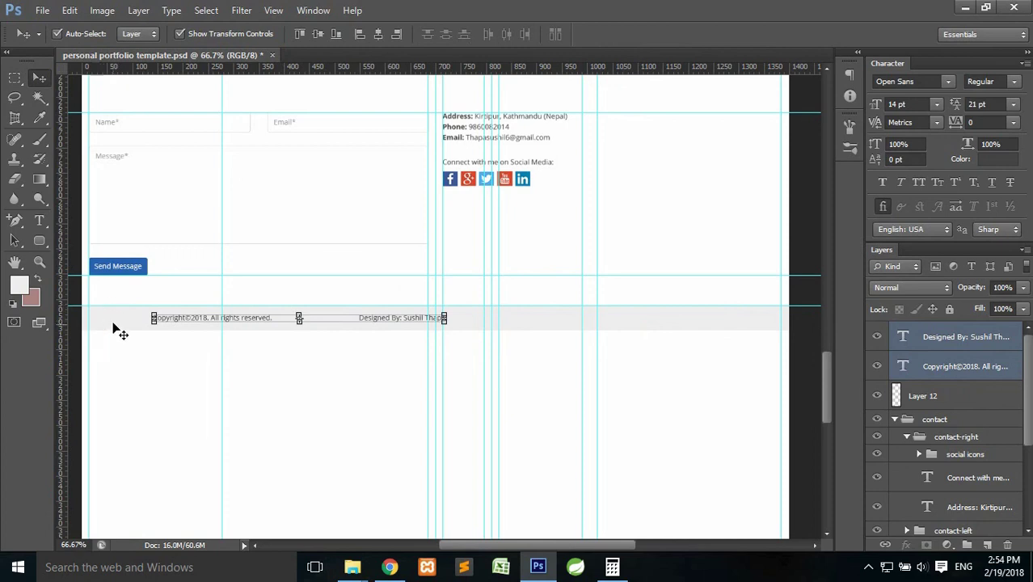
pyautogui.keyDown('ctrl'); pyautogui.click(896, 397); pyautogui.keyUp('ctrl')
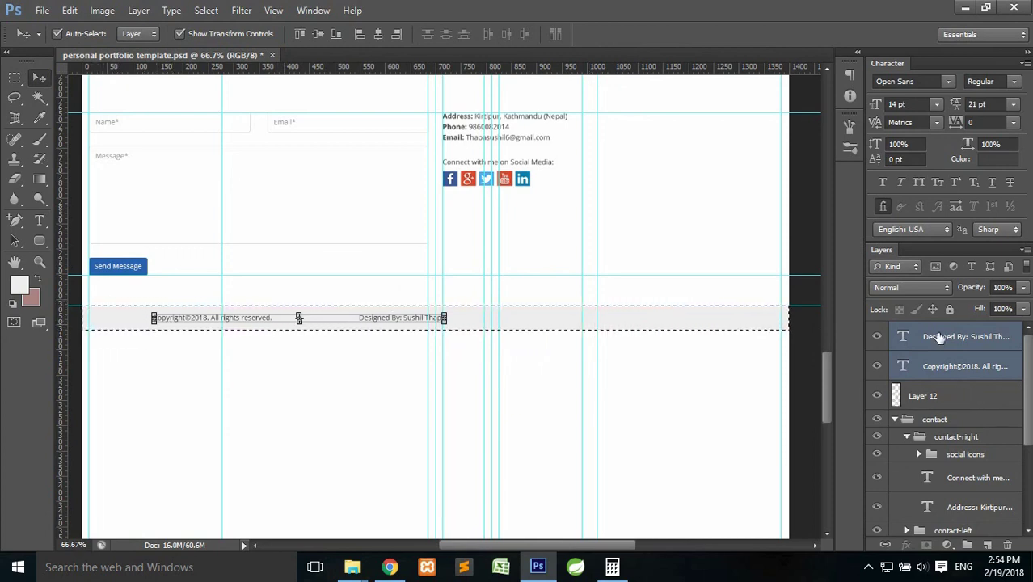
pyautogui.click(319, 35)
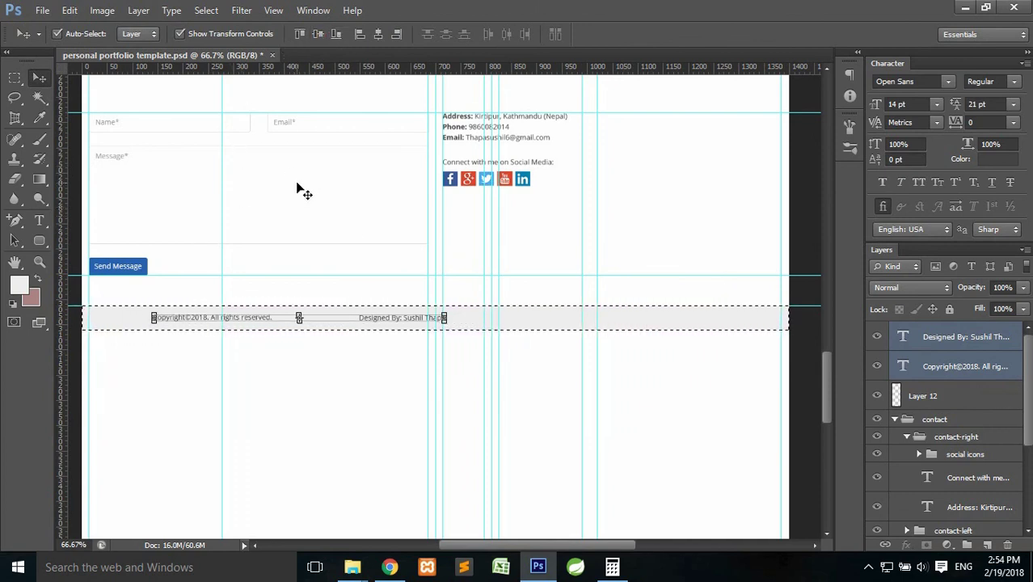
pyautogui.hotkey('ctrl', 'd')
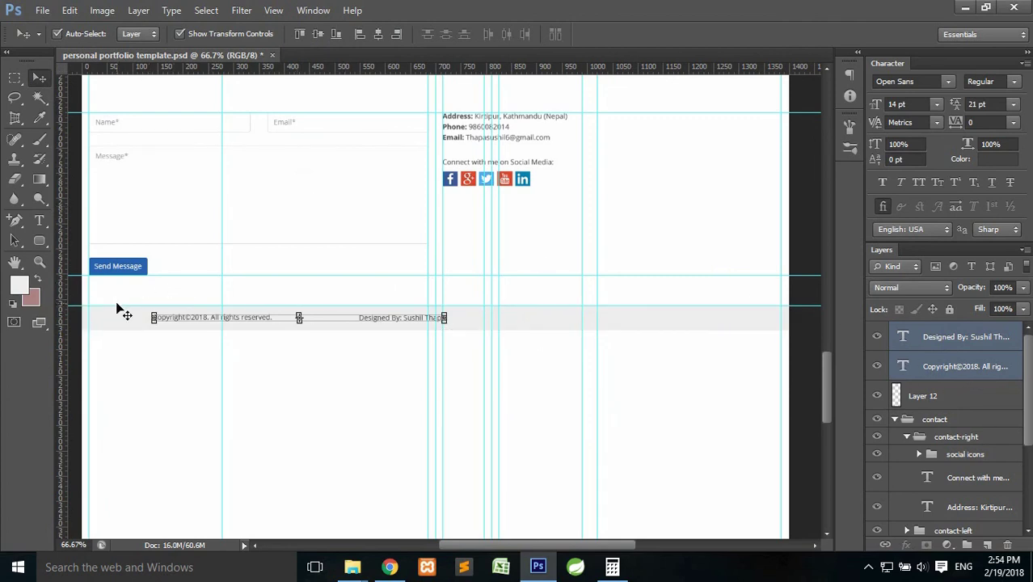
# Move the copyright text to the footer's left edge.
pyautogui.click(15, 78)
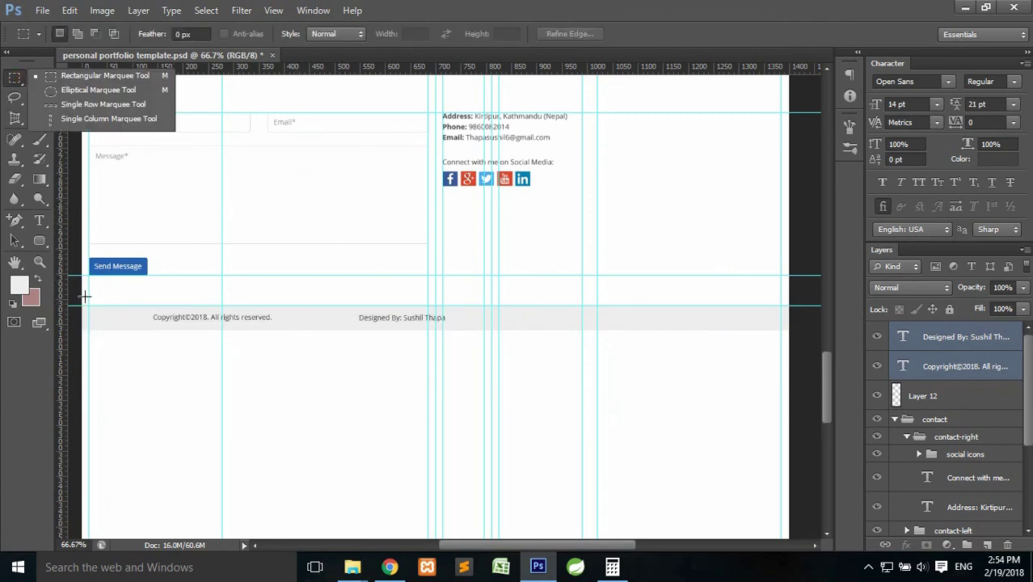
pyautogui.click(963, 368)
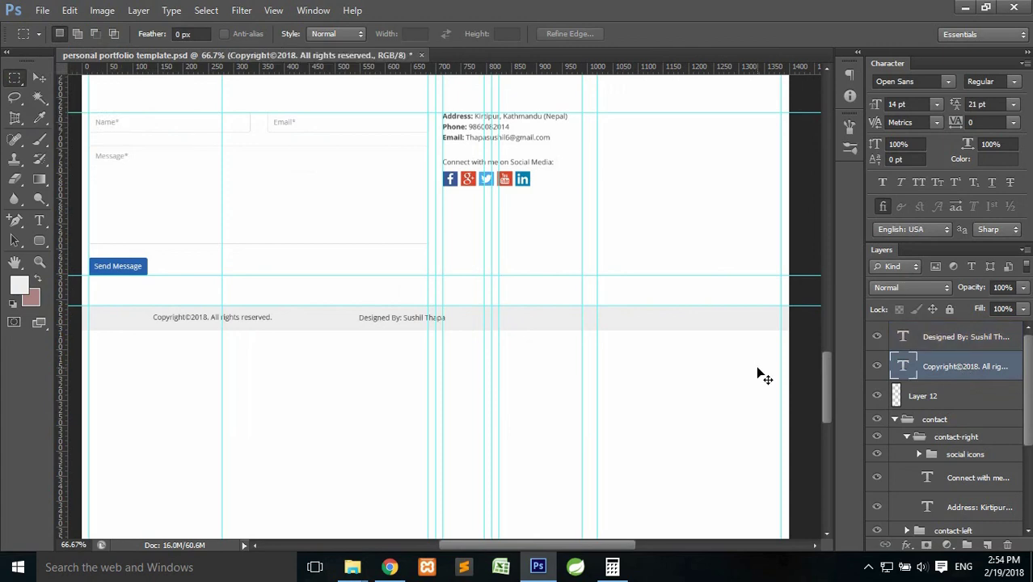
pyautogui.hotkey('ctrl', 't')
pyautogui.moveTo(251, 320); pyautogui.dragTo(186, 315)
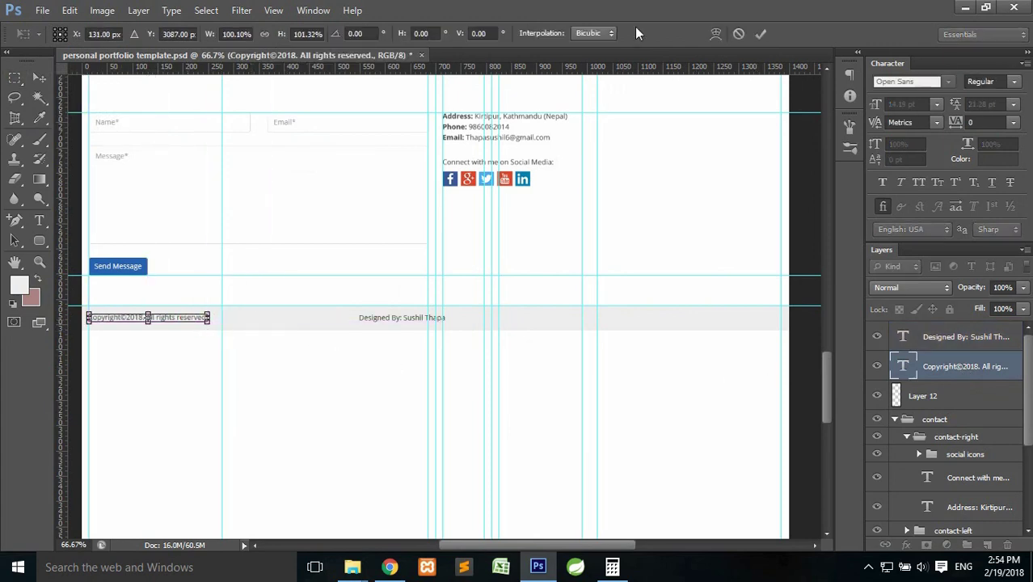
pyautogui.click(759, 34)
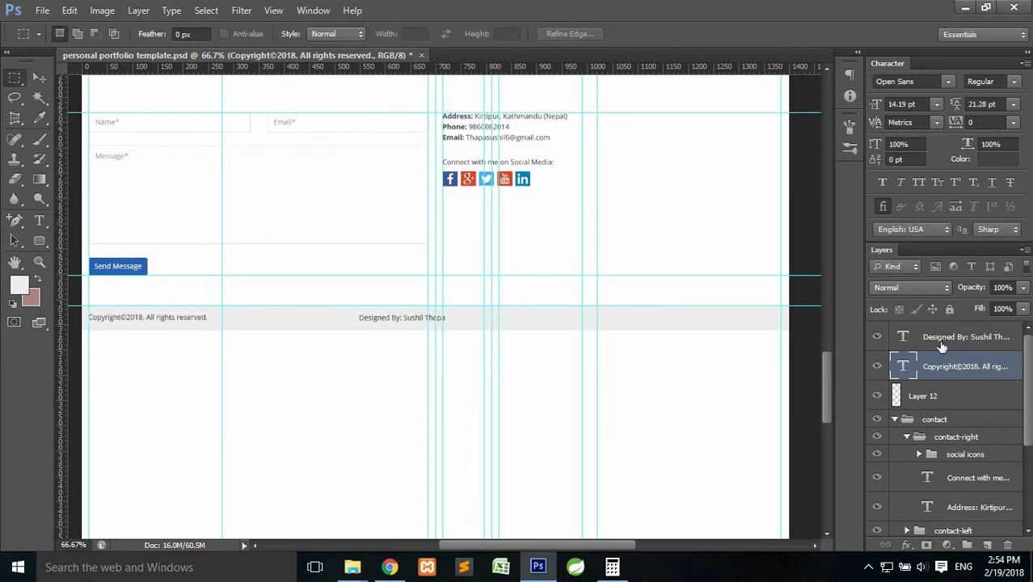
# Move the designer credit text to the footer's right edge.
pyautogui.click(942, 338)
pyautogui.hotkey('ctrl', 't')
pyautogui.moveTo(433, 321); pyautogui.dragTo(729, 321)
pyautogui.moveTo(772, 321); pyautogui.dragTo(769, 321)
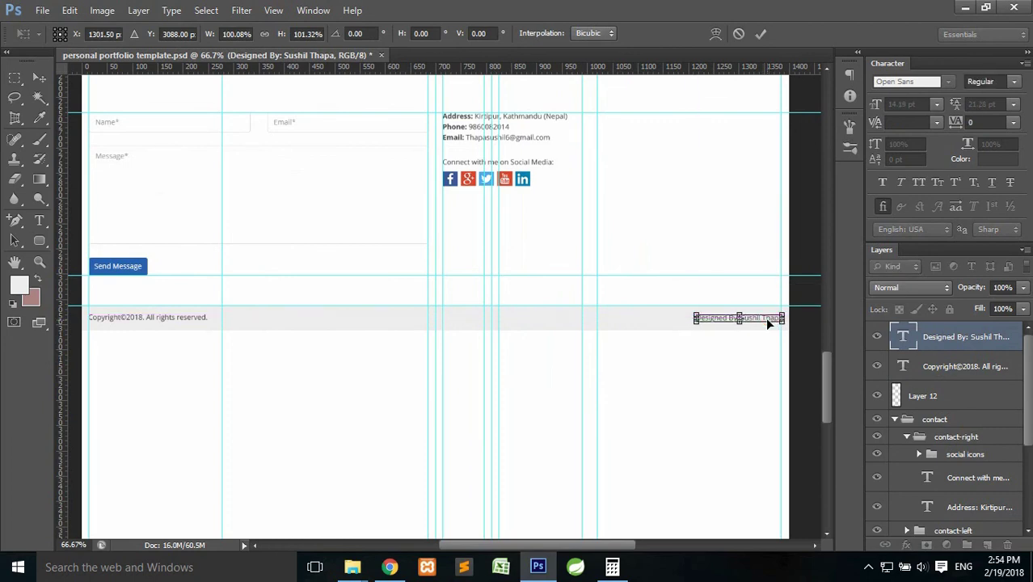
pyautogui.click(760, 34)
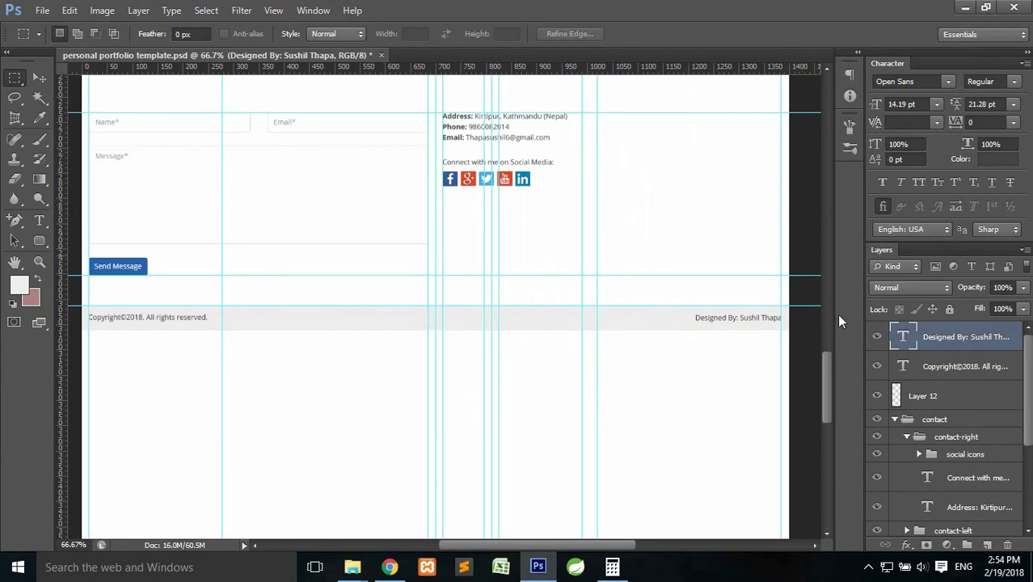
pyautogui.moveTo(826, 367); pyautogui.dragTo(832, 400)
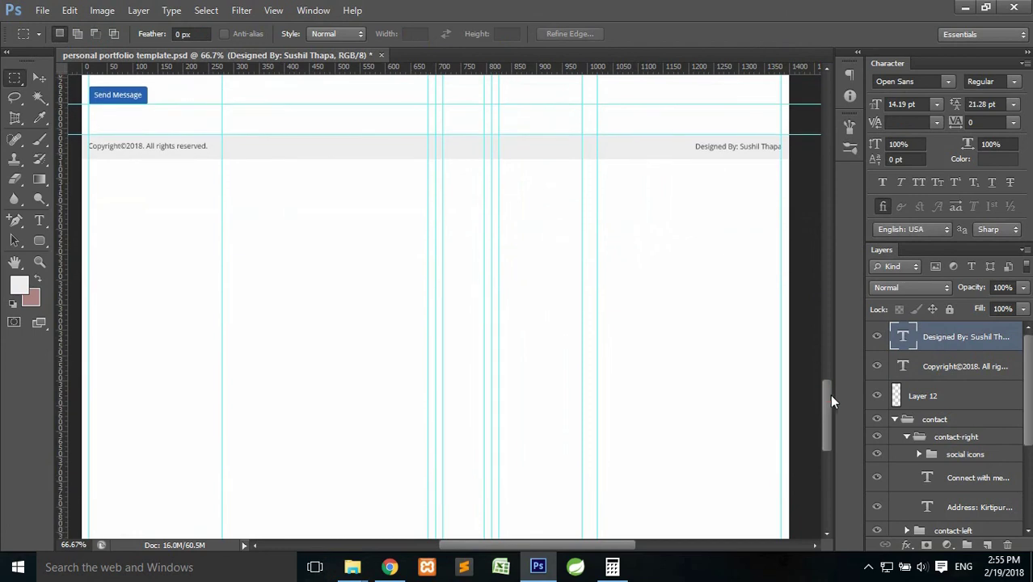
# Group the three footer layers into a group named 'footer' and collapse the contact group.
pyautogui.click(938, 393)
pyautogui.keyDown('shift'); pyautogui.click(951, 337); pyautogui.keyUp('shift')
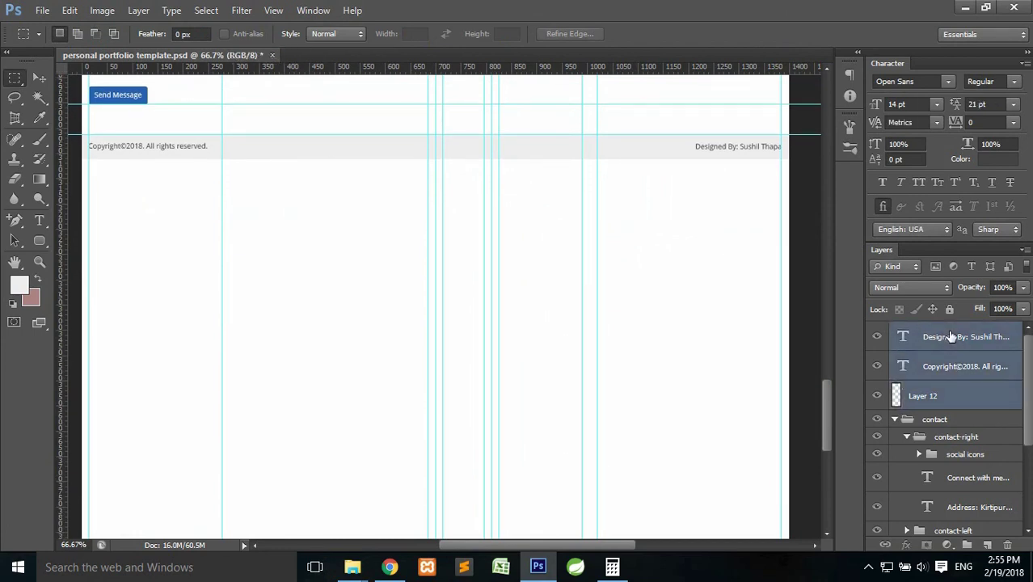
pyautogui.hotkey('ctrl', 'g')
pyautogui.doubleClick(937, 332)
pyautogui.write('footer')
pyautogui.press('Return')
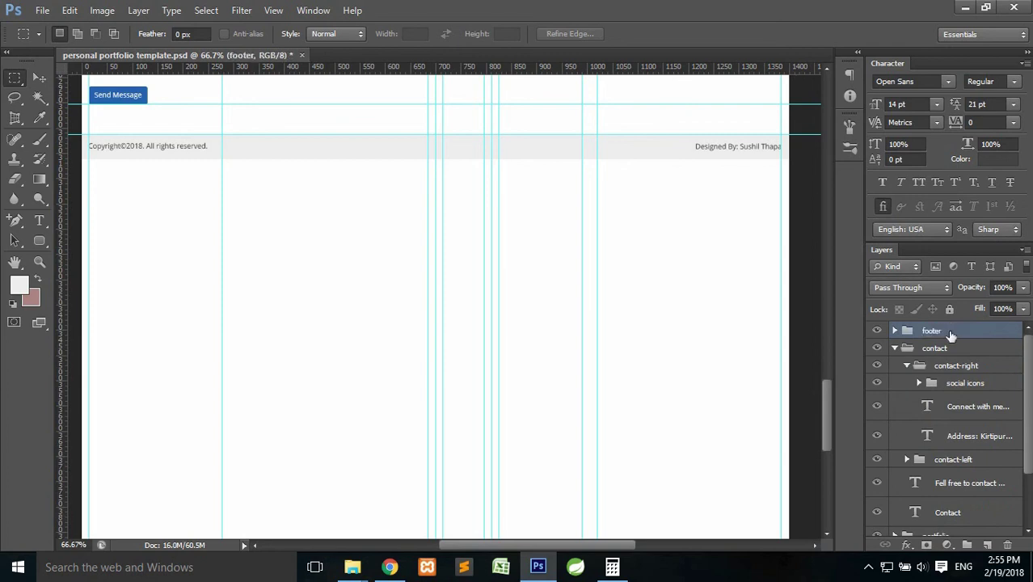
pyautogui.click(895, 348)
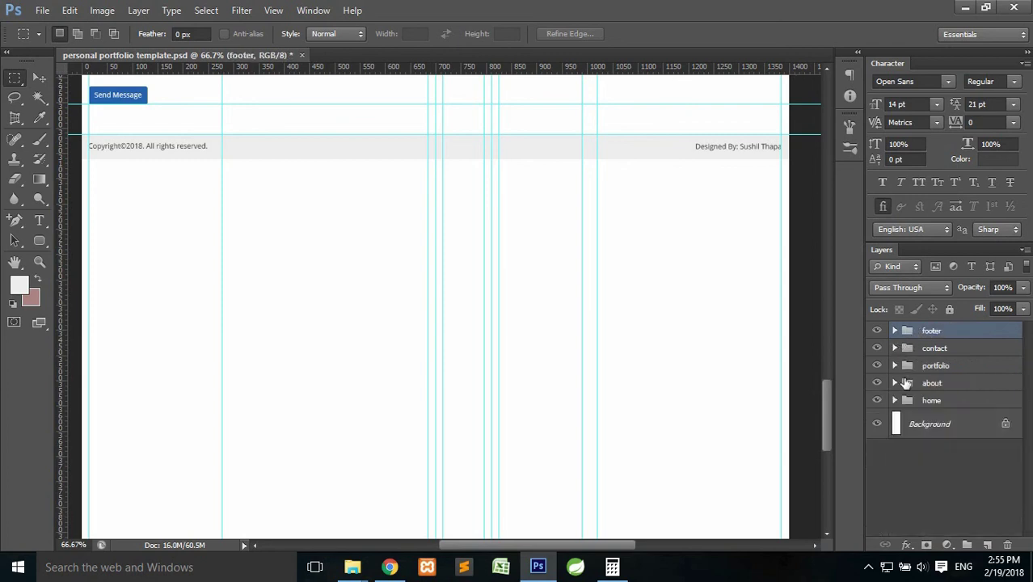
# Select the whole canvas and trim the selection to end just below the footer.
pyautogui.scroll(3, 486, 243)
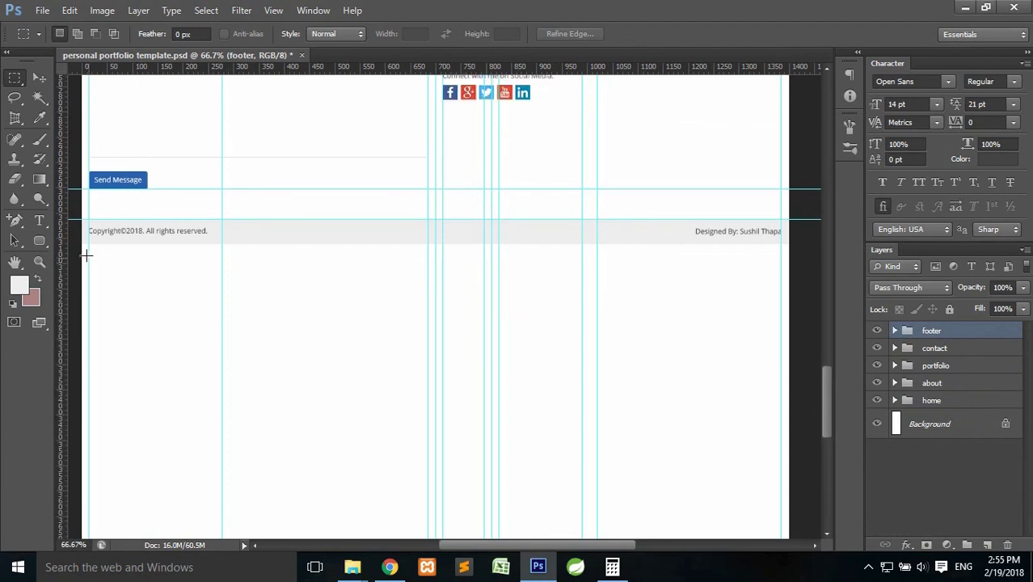
pyautogui.moveTo(828, 412); pyautogui.dragTo(828, 422)
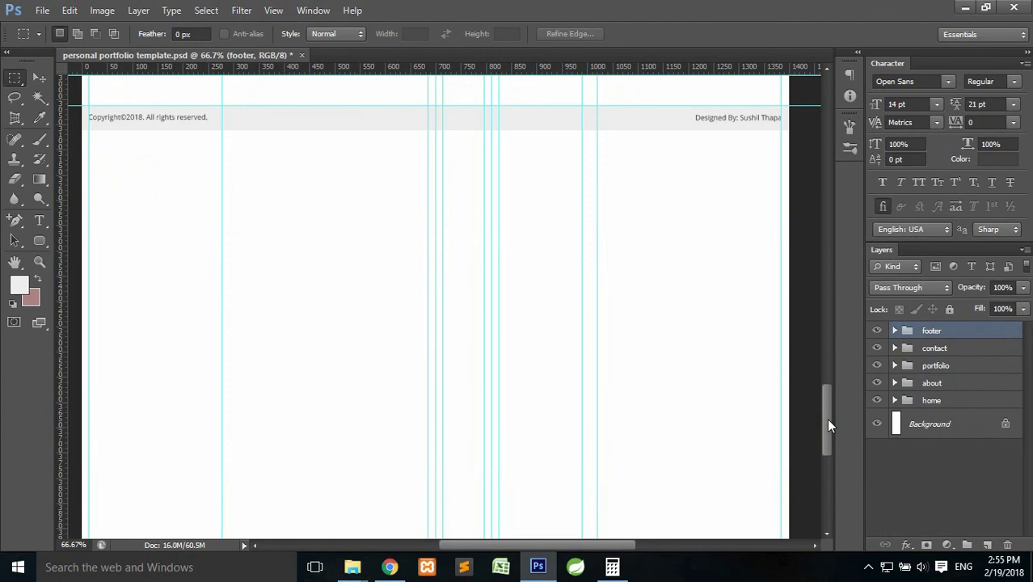
pyautogui.hotkey('ctrl', 'a')
pyautogui.scroll(-2, 331, 198)
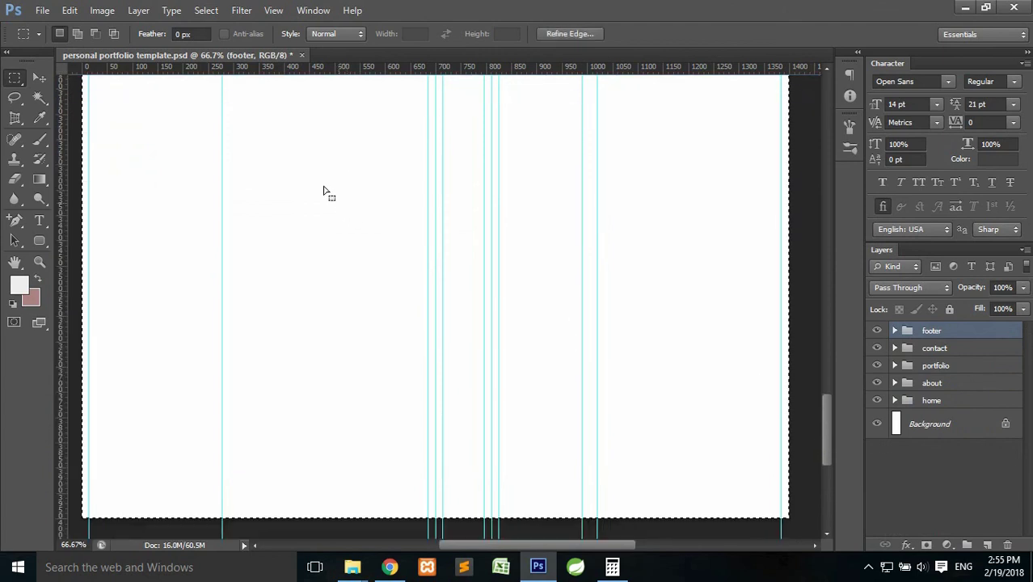
pyautogui.scroll(1, 262, 94)
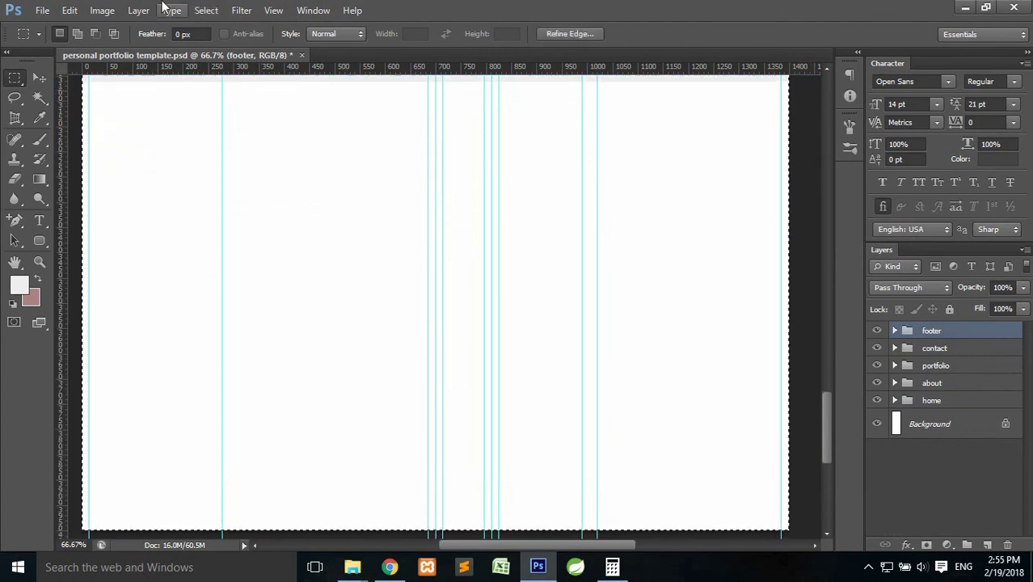
pyautogui.click(204, 12)
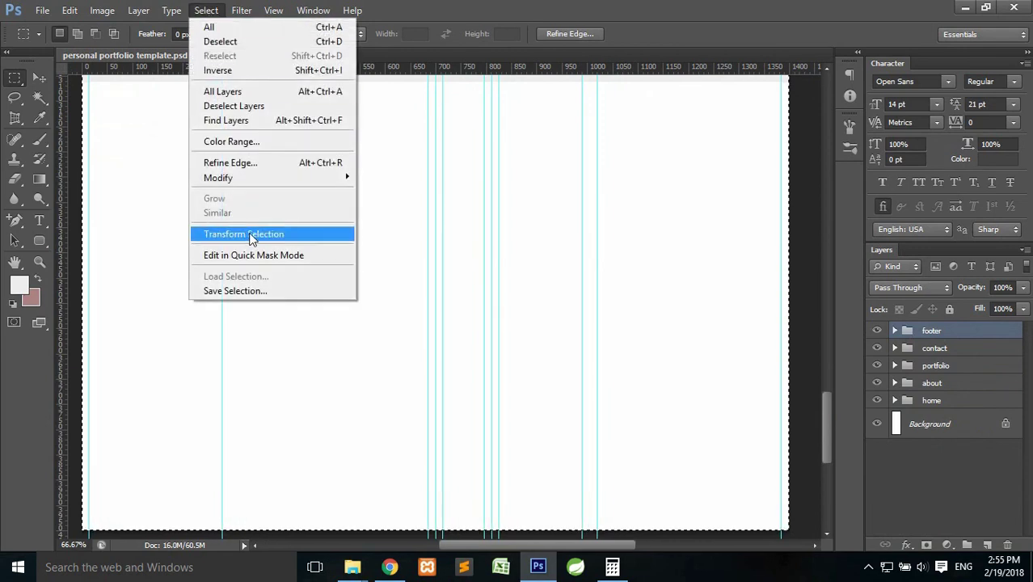
pyautogui.click(250, 236)
pyautogui.moveTo(441, 534); pyautogui.dragTo(449, 85)
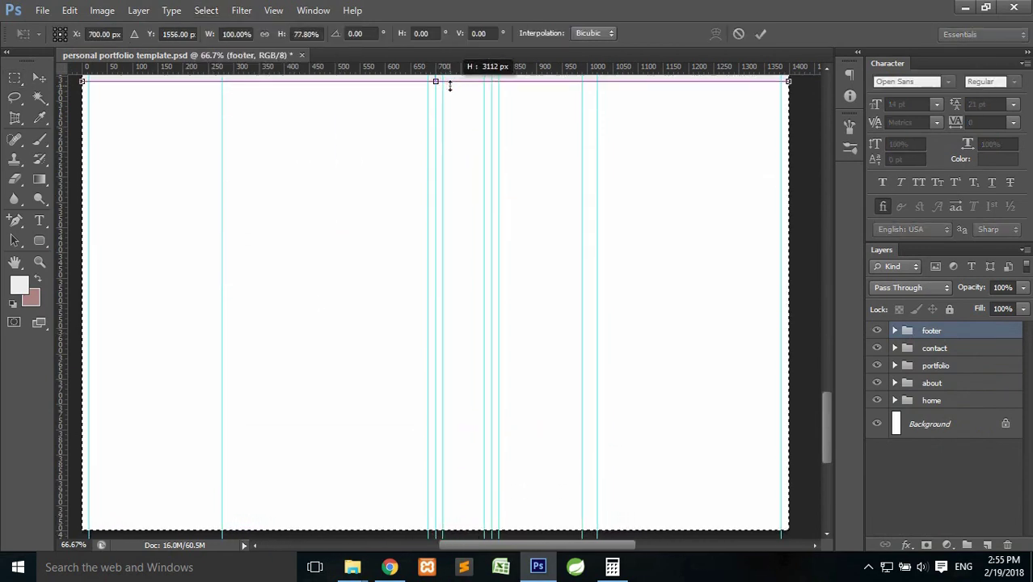
pyautogui.click(760, 33)
# Crop the canvas to the selection and save the PSD.
pyautogui.moveTo(832, 439); pyautogui.dragTo(830, 382)
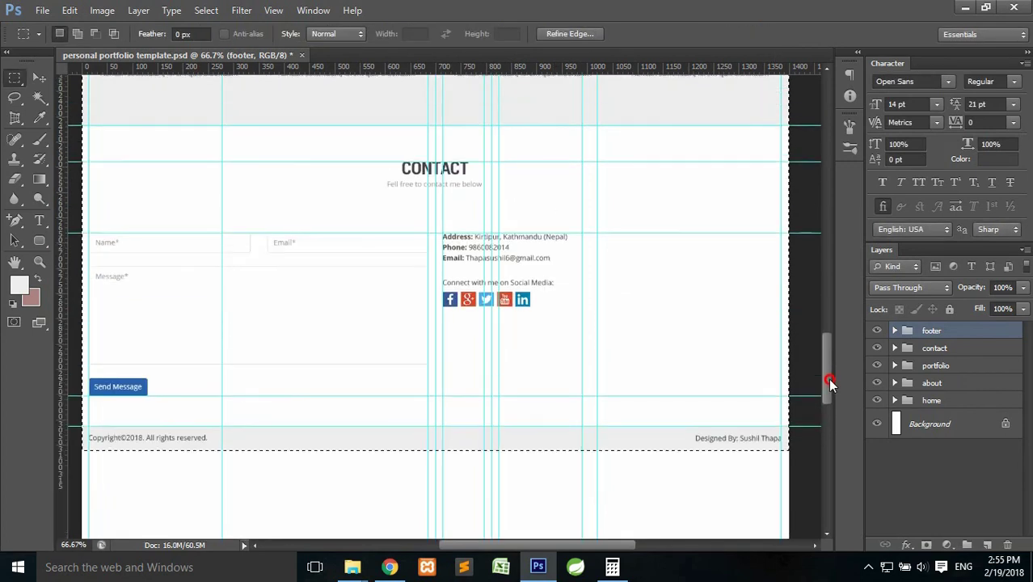
pyautogui.click(95, 13)
pyautogui.click(134, 161)
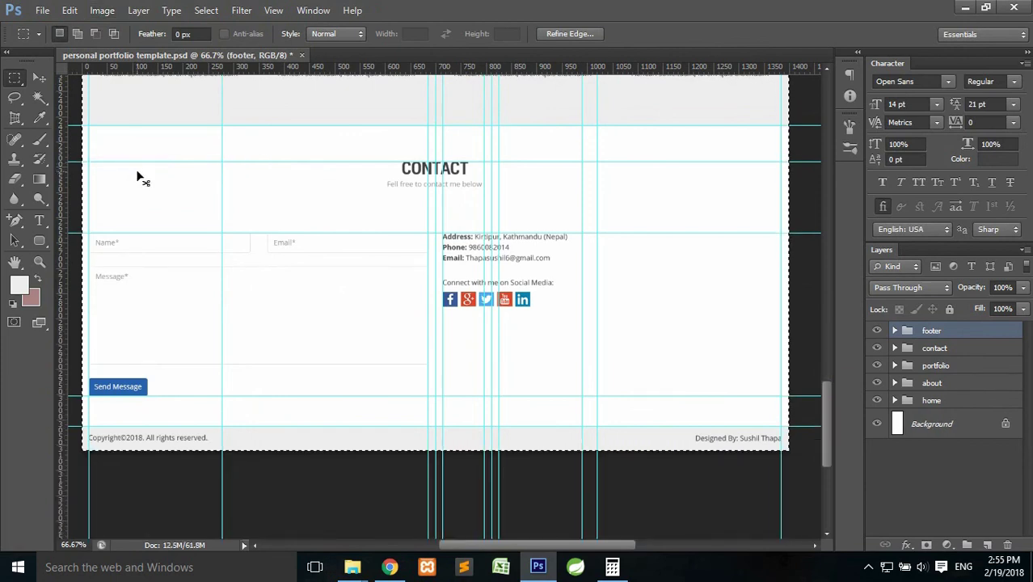
pyautogui.hotkey('ctrl', 's')
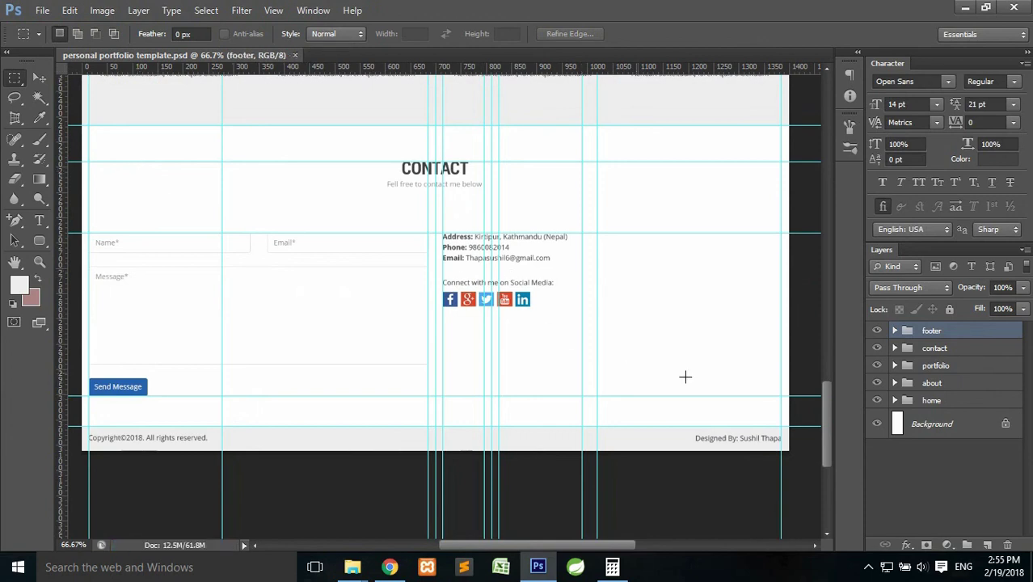
pyautogui.moveTo(826, 414); pyautogui.dragTo(873, 259)
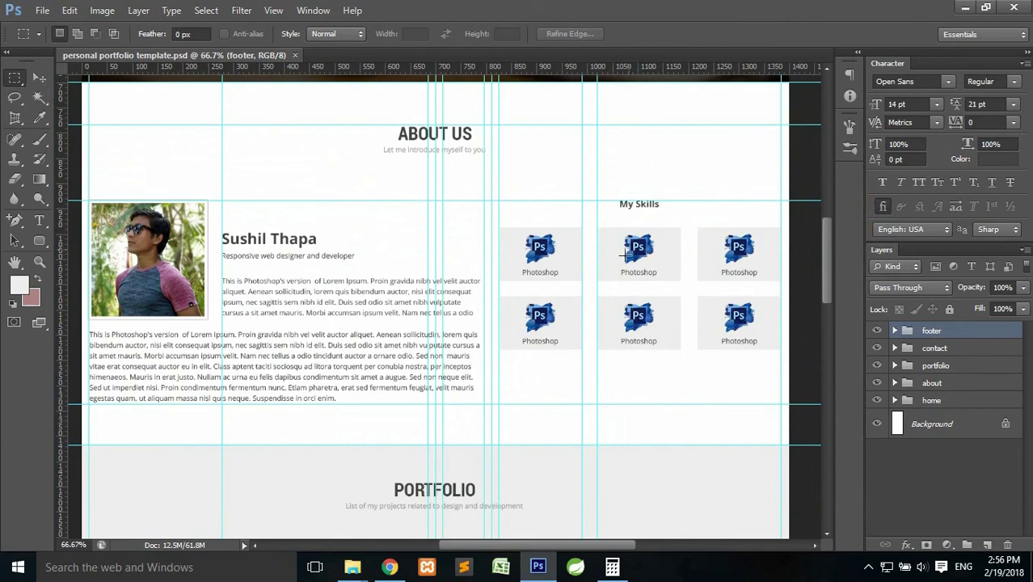
# With the Move tool, select the middle top Photoshop icon in the My Skills grid.
pyautogui.click(39, 77)
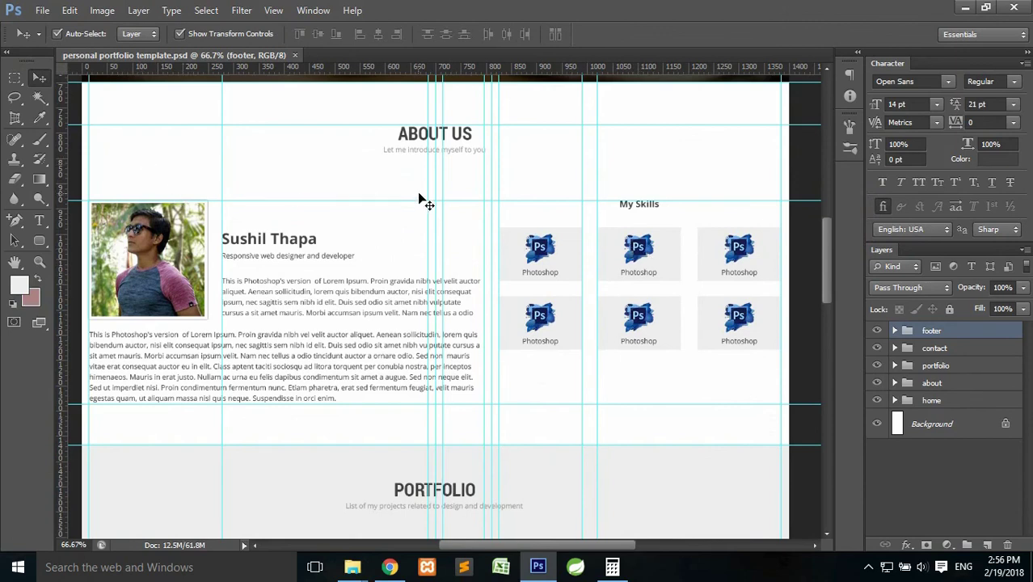
pyautogui.moveTo(828, 253); pyautogui.dragTo(828, 258)
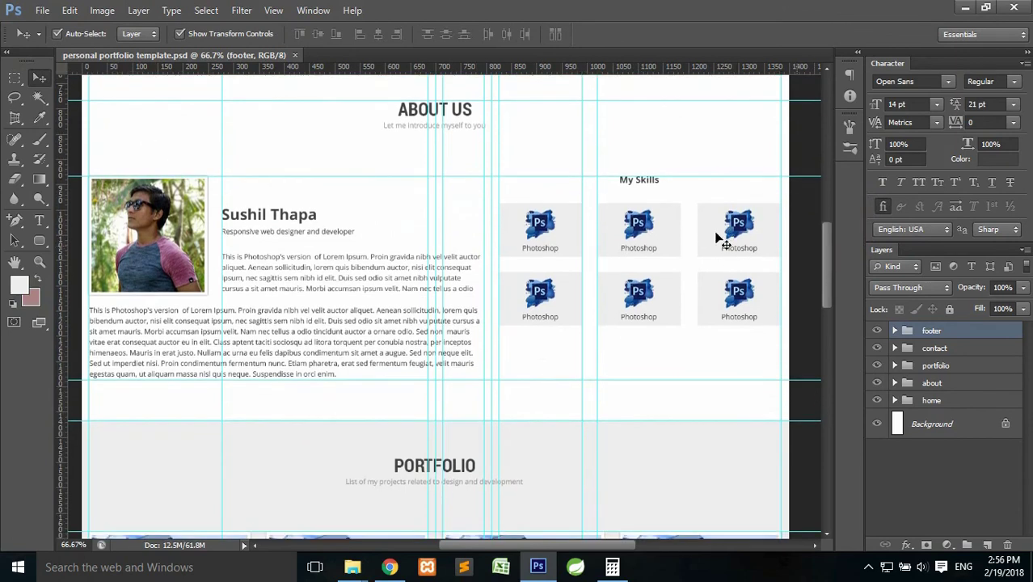
pyautogui.click(636, 229)
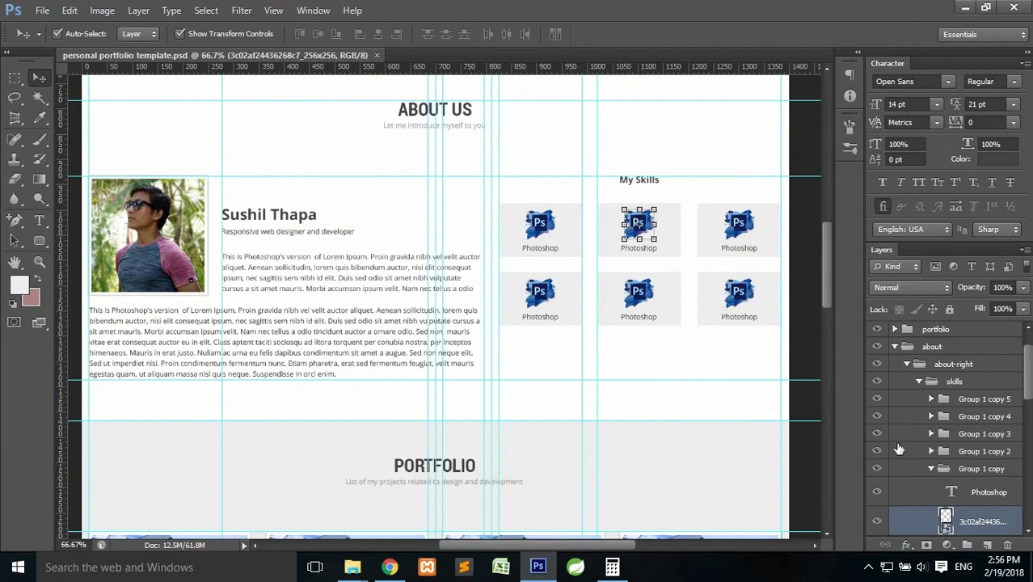
pyautogui.moveTo(1027, 368); pyautogui.dragTo(1026, 401)
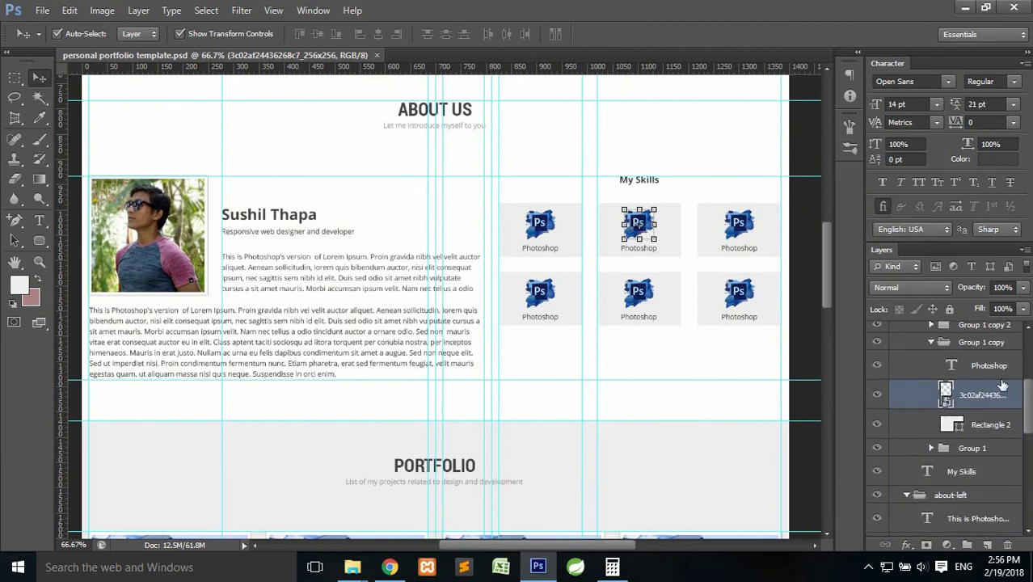
# Confirm the middle Ps icon's layer, then drag HTML_Logo from the skills folder into Photoshop.
pyautogui.click(876, 395)
pyautogui.click(875, 397)
pyautogui.moveTo(352, 566)
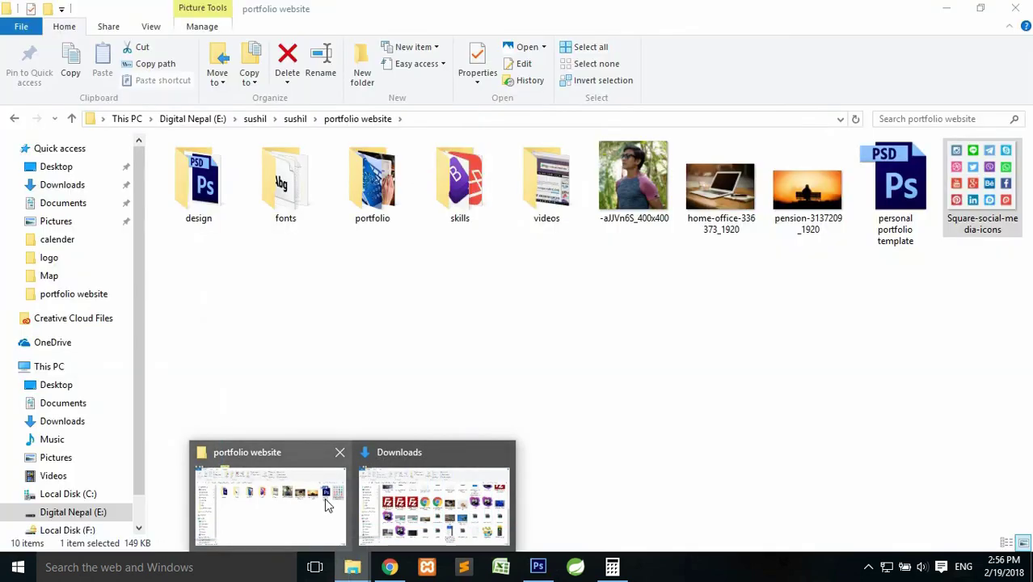
pyautogui.click(326, 503)
pyautogui.doubleClick(463, 193)
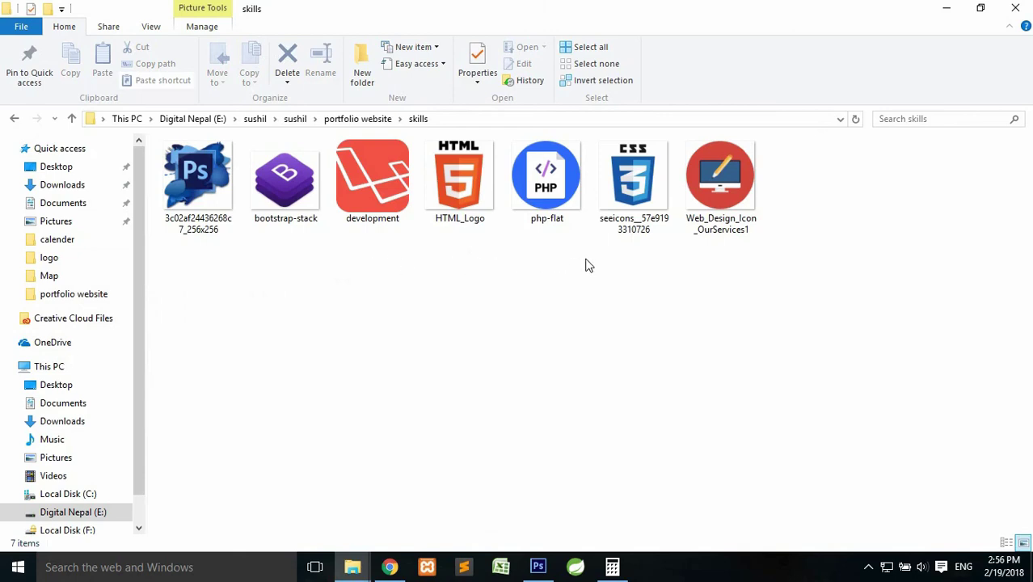
pyautogui.click(450, 191)
pyautogui.moveTo(454, 191); pyautogui.dragTo(589, 265)
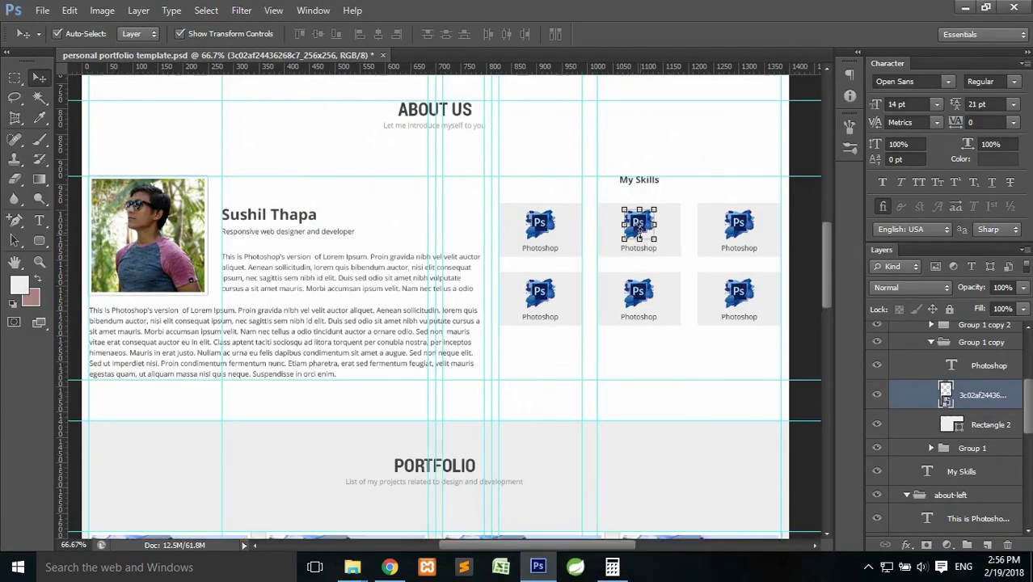
# Shrink the placed HTML logo and drop it onto the middle My Skills tile.
pyautogui.moveTo(315, 179); pyautogui.dragTo(578, 351)
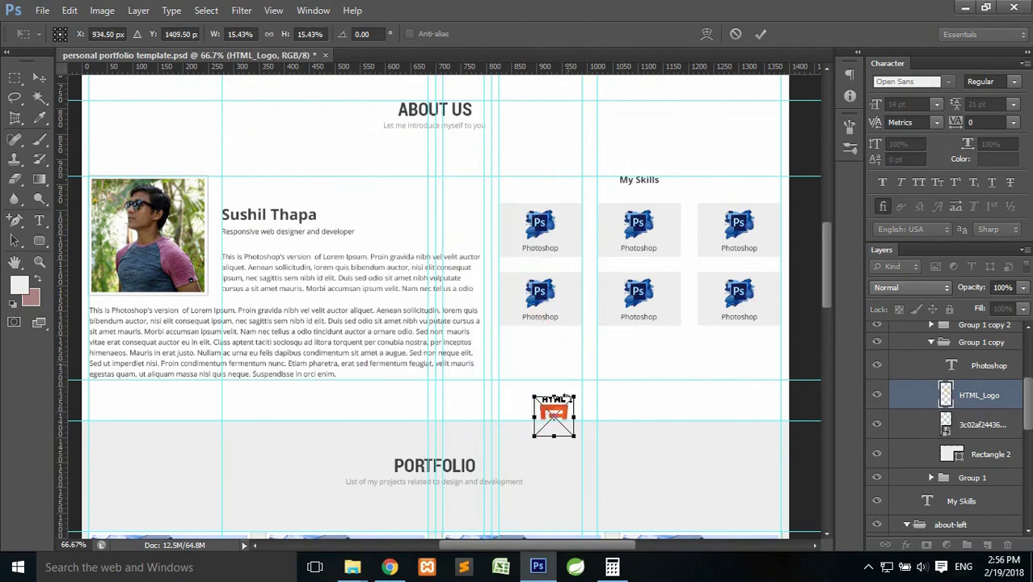
pyautogui.moveTo(563, 426); pyautogui.dragTo(654, 246)
pyautogui.click(756, 38)
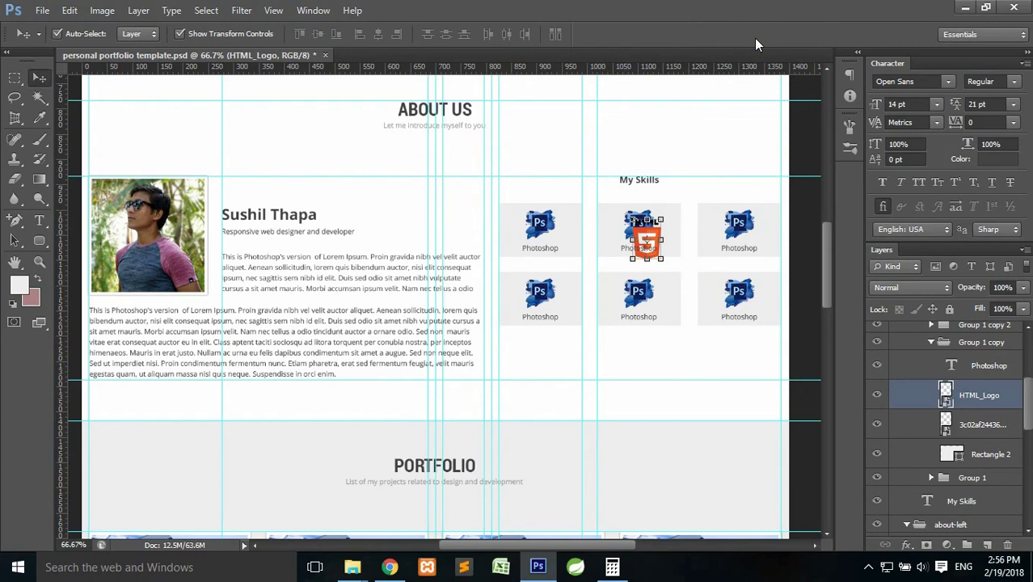
pyautogui.hotkey('ctrl', '+')
pyautogui.moveTo(641, 181); pyautogui.dragTo(532, 201)
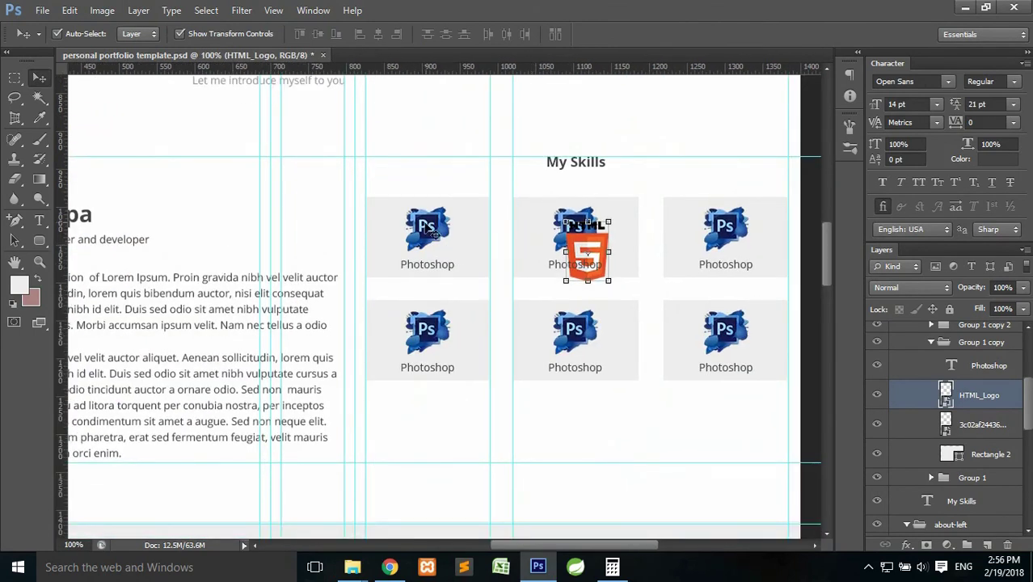
# Check the middle Photoshop icon's size in the transform readout.
pyautogui.keyDown('ctrl'); pyautogui.click(945, 424); pyautogui.keyUp('ctrl')
pyautogui.hotkey('ctrl', 'd')
pyautogui.click(972, 425)
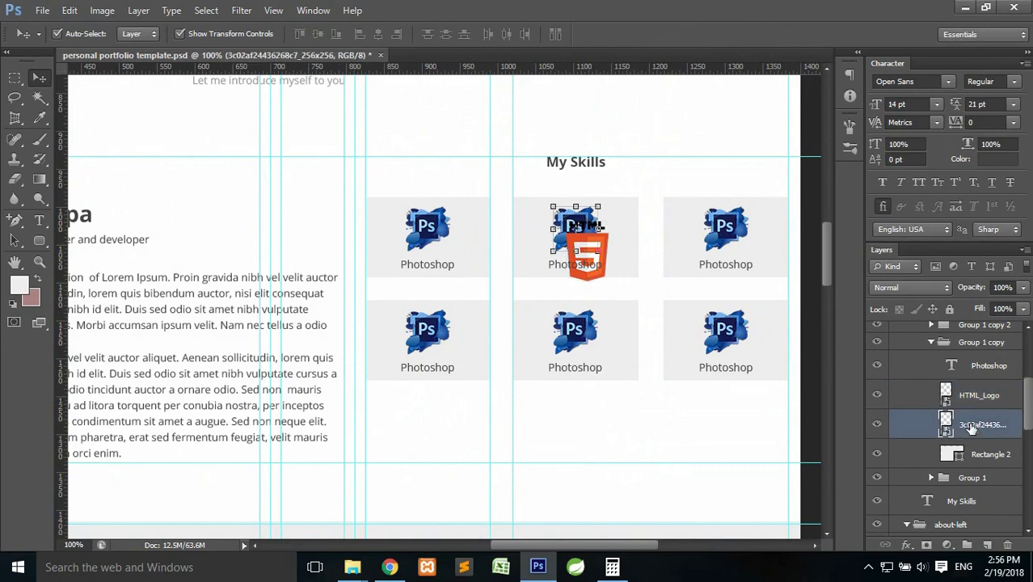
pyautogui.hotkey('ctrl', 't')
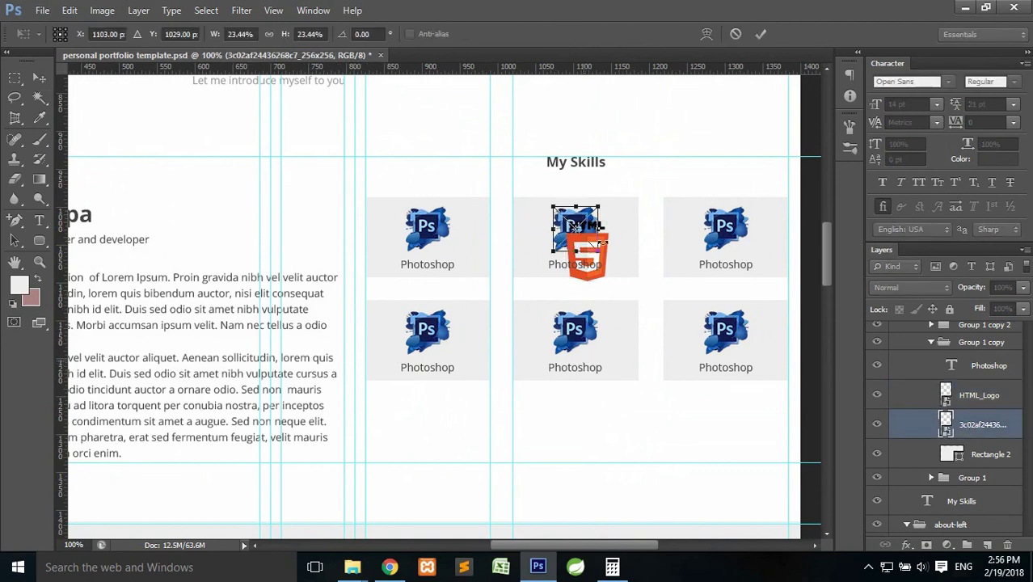
pyautogui.click(854, 101)
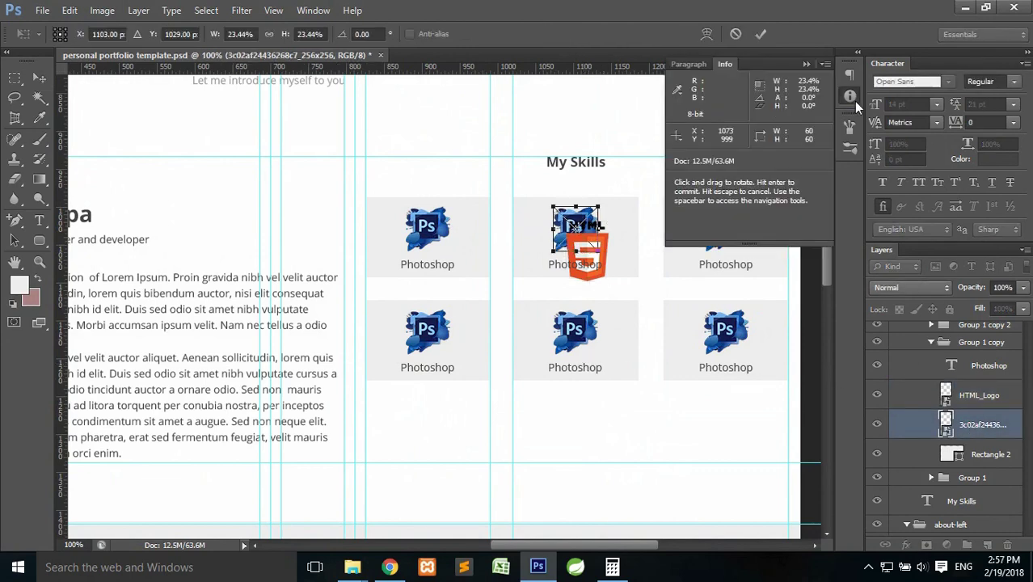
pyautogui.click(760, 34)
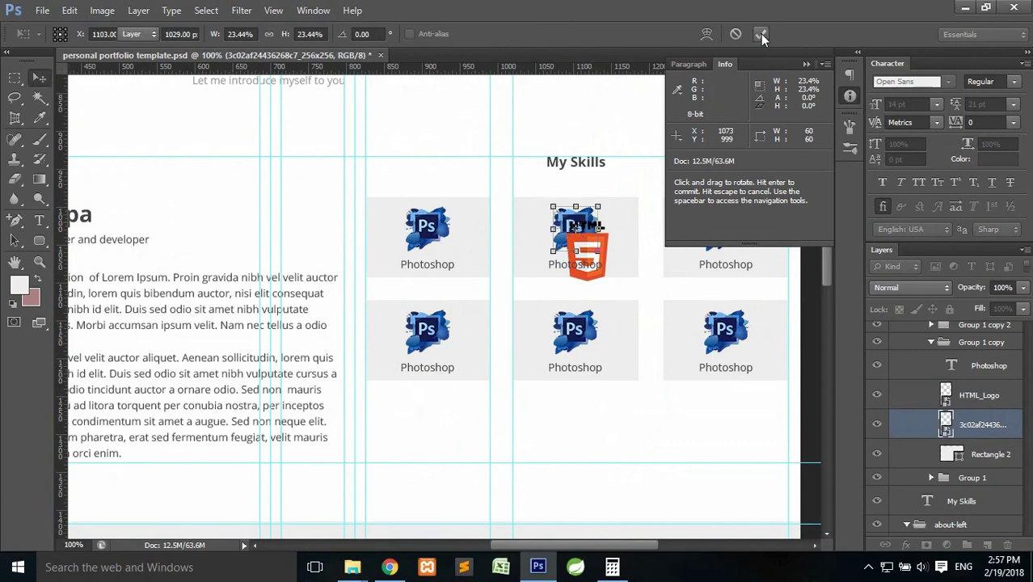
# Scale the HTML logo down a little further to match the icon size.
pyautogui.click(976, 404)
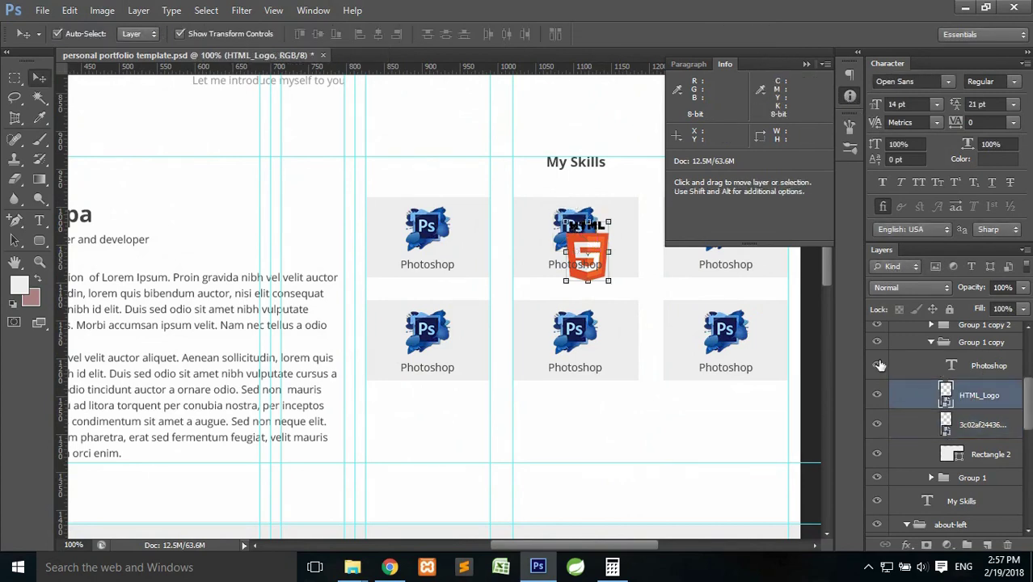
pyautogui.click(849, 97)
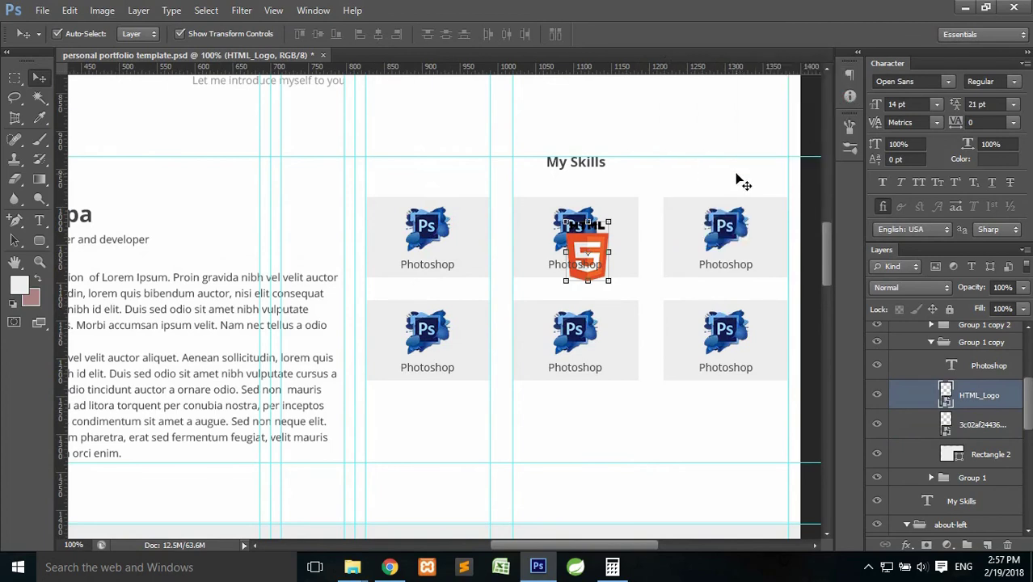
pyautogui.hotkey('ctrl', 't')
pyautogui.moveTo(614, 276); pyautogui.dragTo(612, 267)
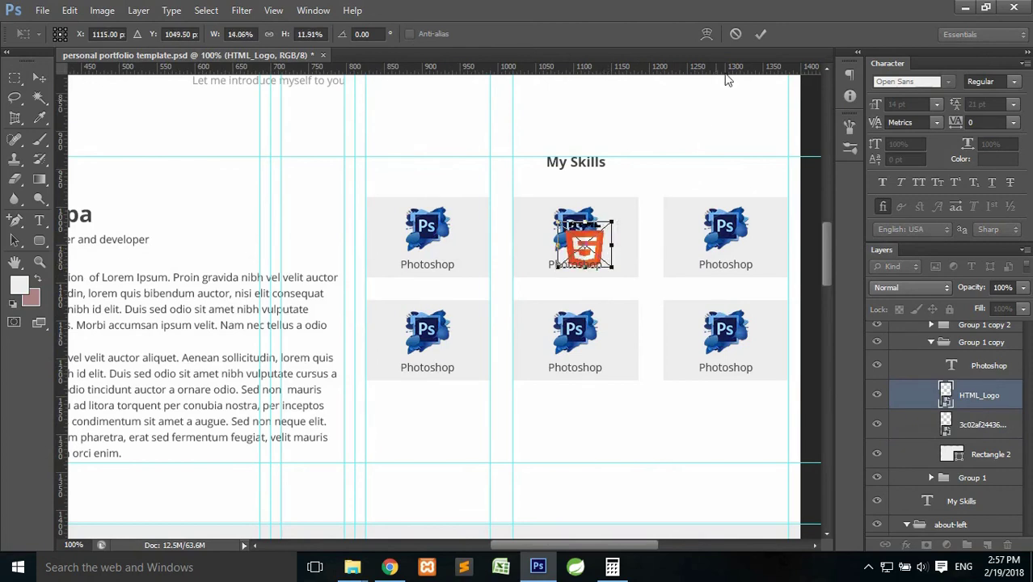
pyautogui.click(735, 34)
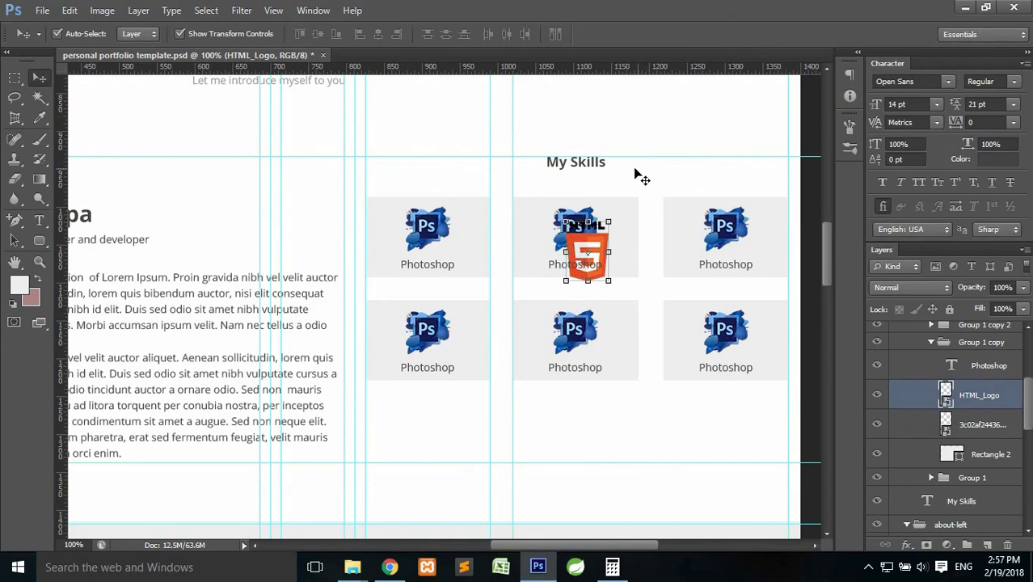
pyautogui.hotkey('ctrl', 't')
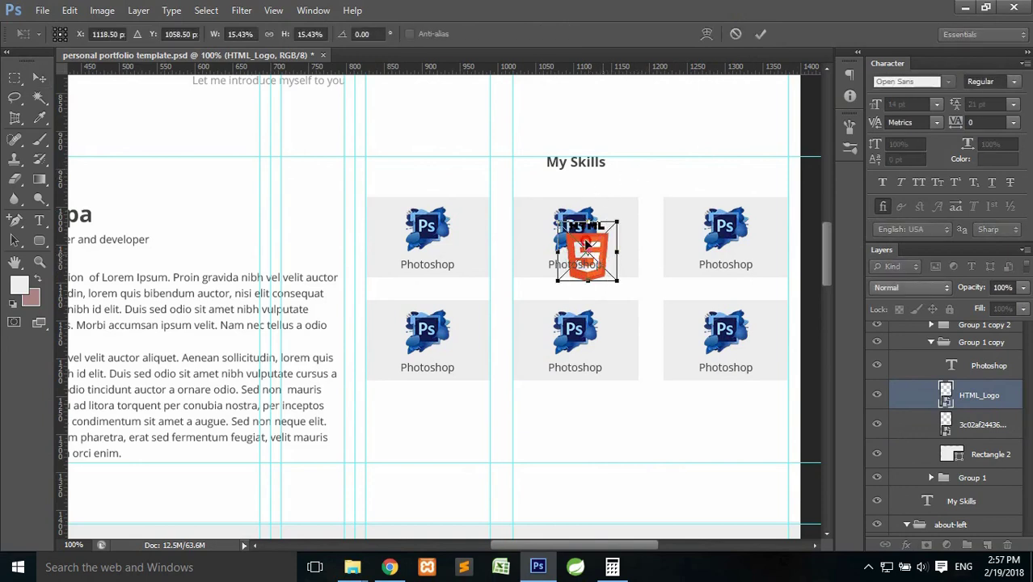
pyautogui.moveTo(587, 244); pyautogui.dragTo(502, 189)
pyautogui.moveTo(530, 224); pyautogui.dragTo(513, 211)
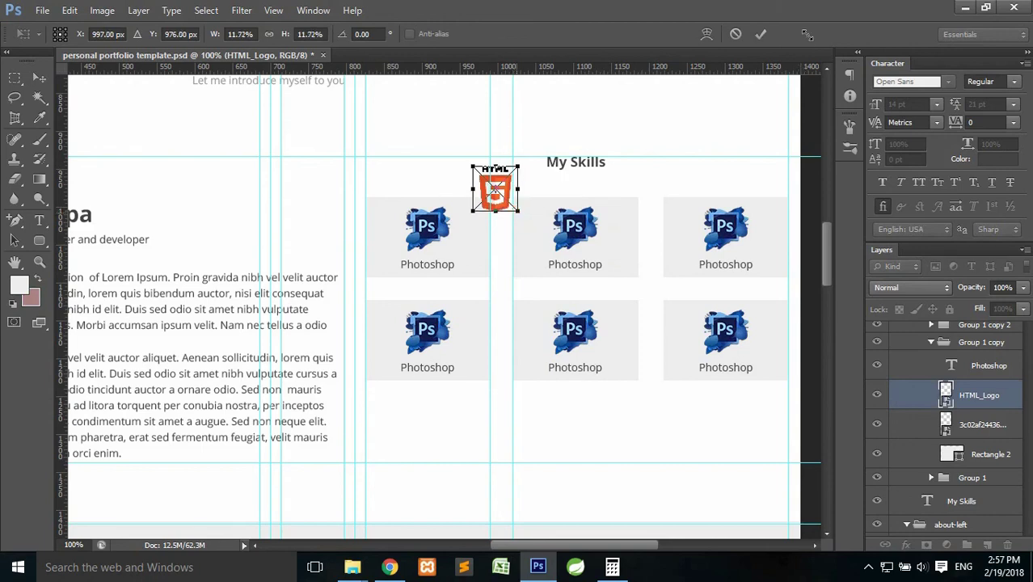
pyautogui.click(760, 37)
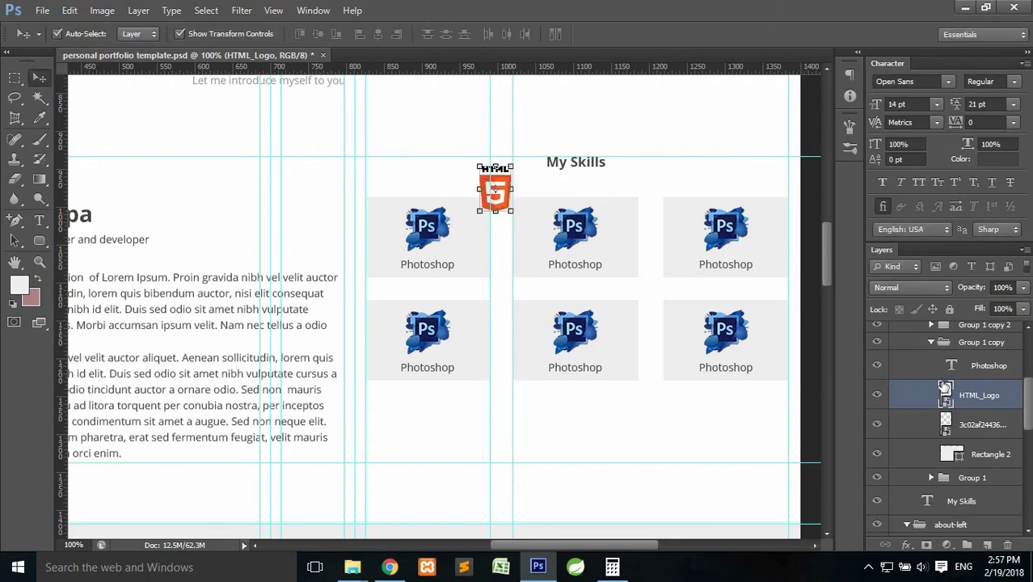
# Position the HTML logo over the middle tile and delete the old Photoshop icon layer.
pyautogui.hotkey('ctrl', 't')
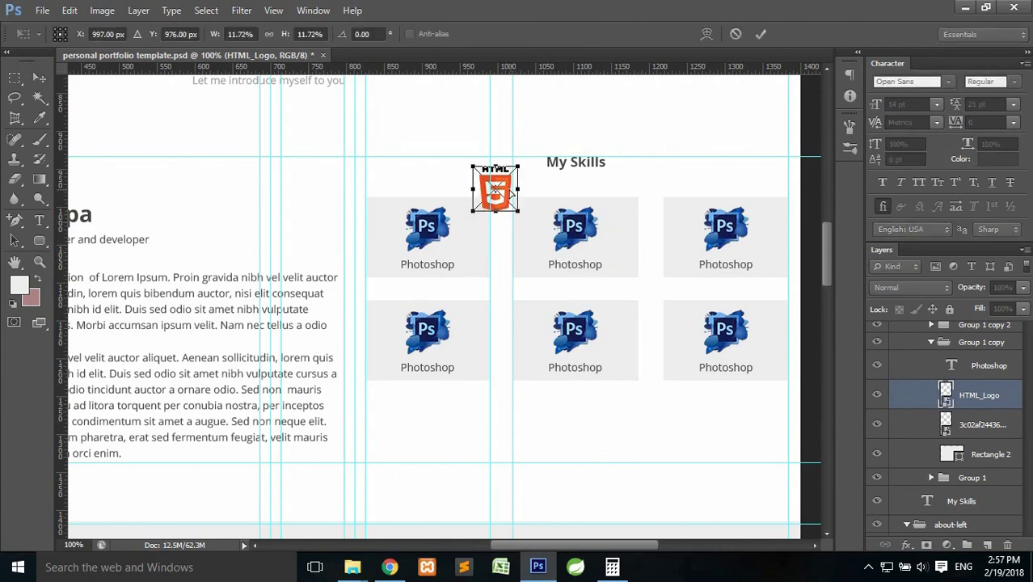
pyautogui.moveTo(510, 198); pyautogui.dragTo(589, 232)
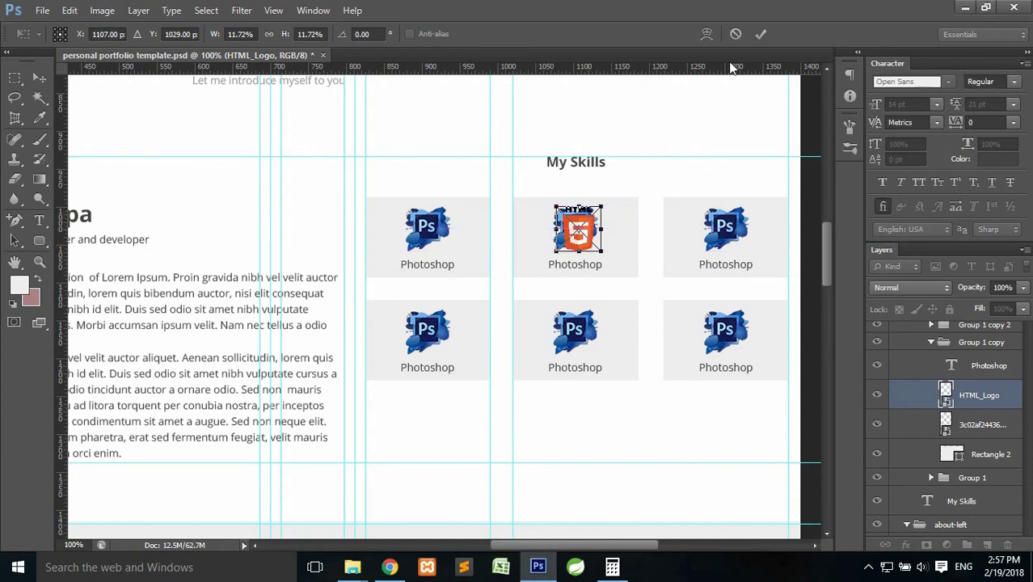
pyautogui.press('Left')
pyautogui.press('Left')
pyautogui.press('Left')
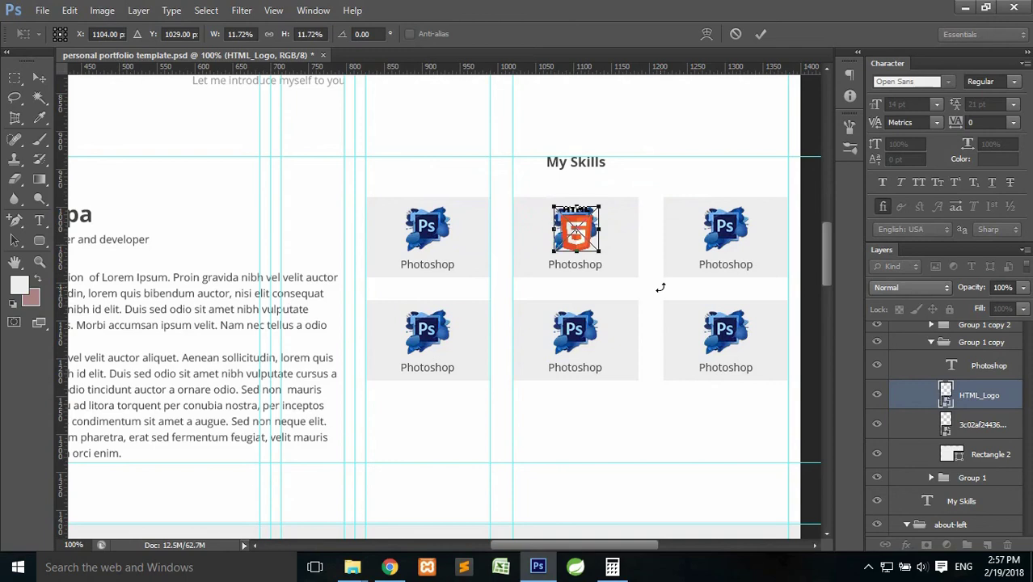
pyautogui.press('Return')
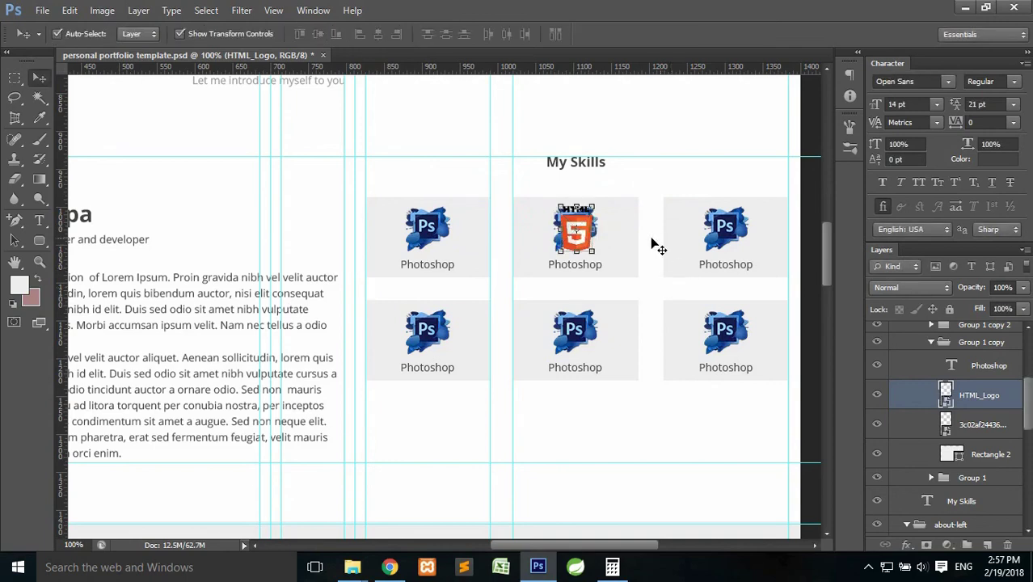
pyautogui.click(974, 429)
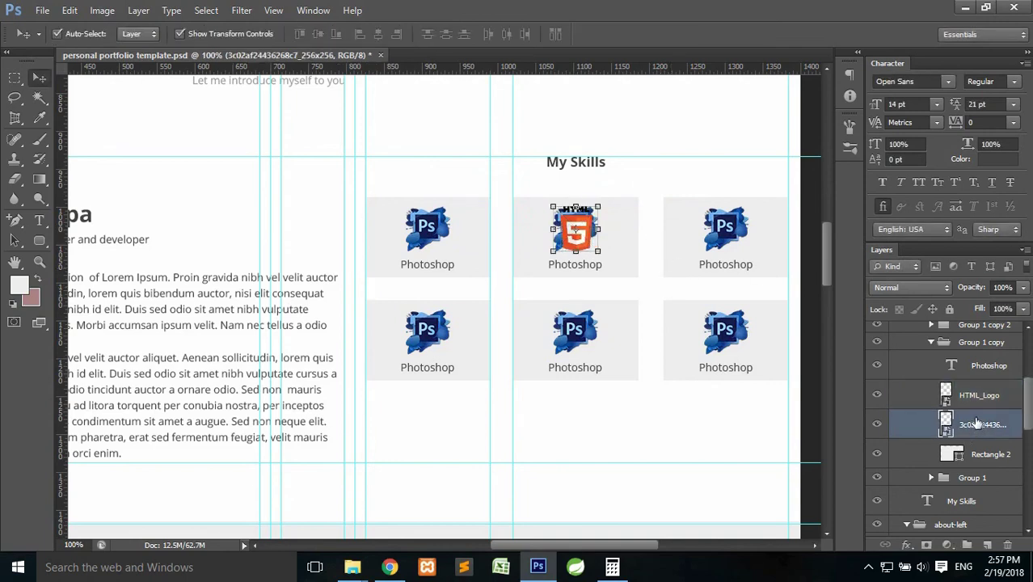
pyautogui.press('Delete')
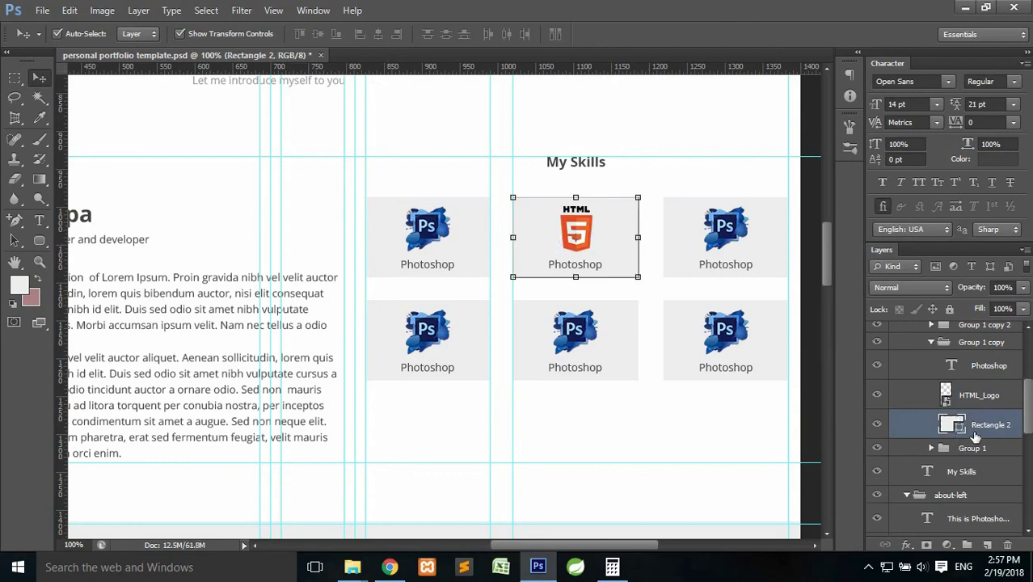
# Replace the HTML tile's 'Photoshop' caption with 'HTML'.
pyautogui.click(979, 366)
pyautogui.click(39, 220)
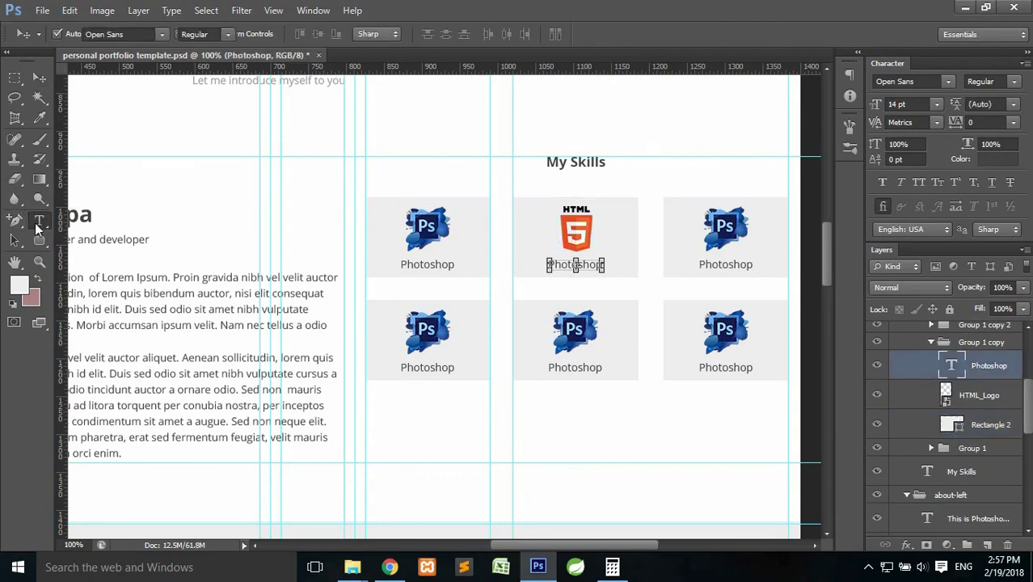
pyautogui.click(577, 265)
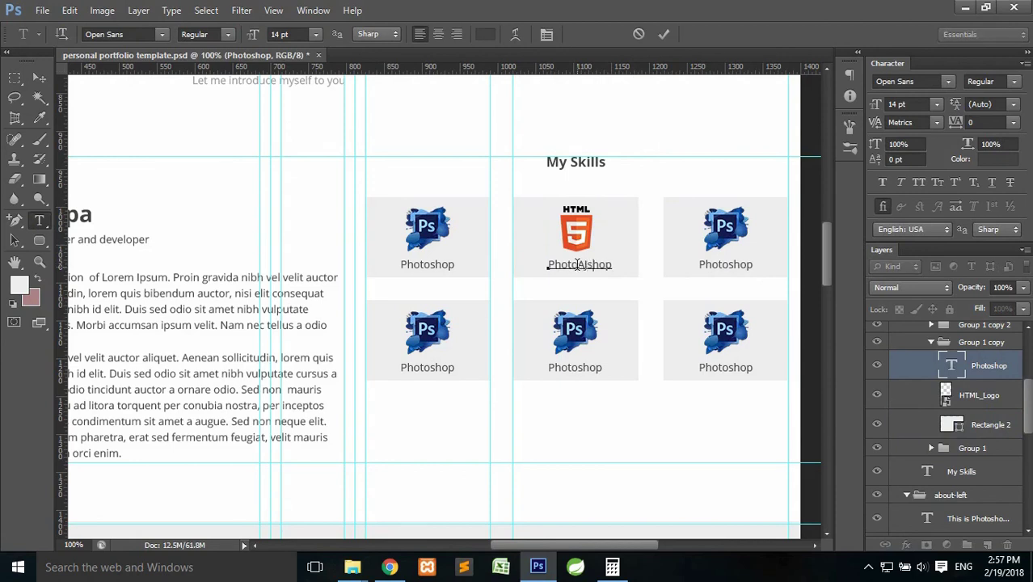
pyautogui.doubleClick(577, 265)
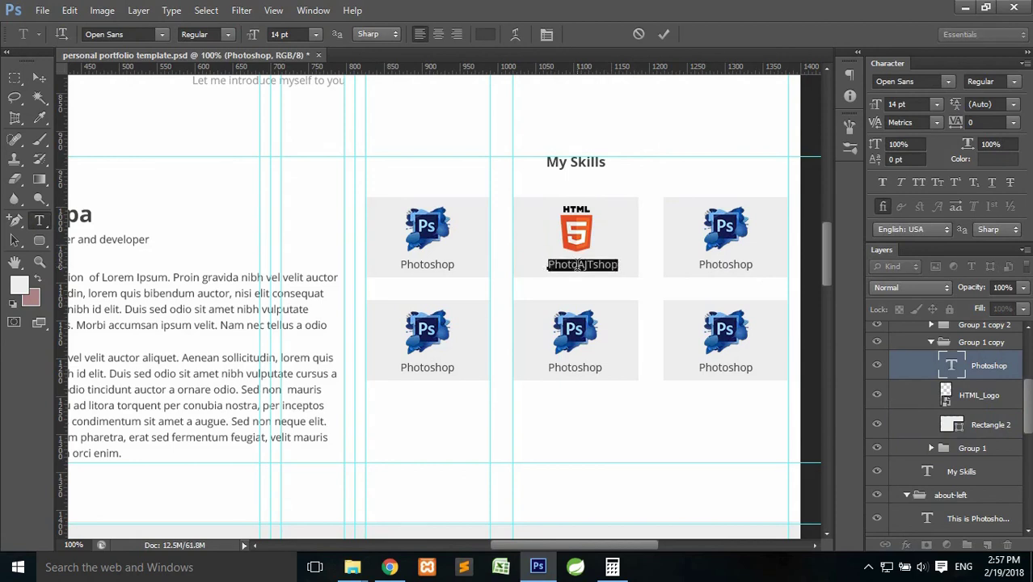
pyautogui.write('HTML')
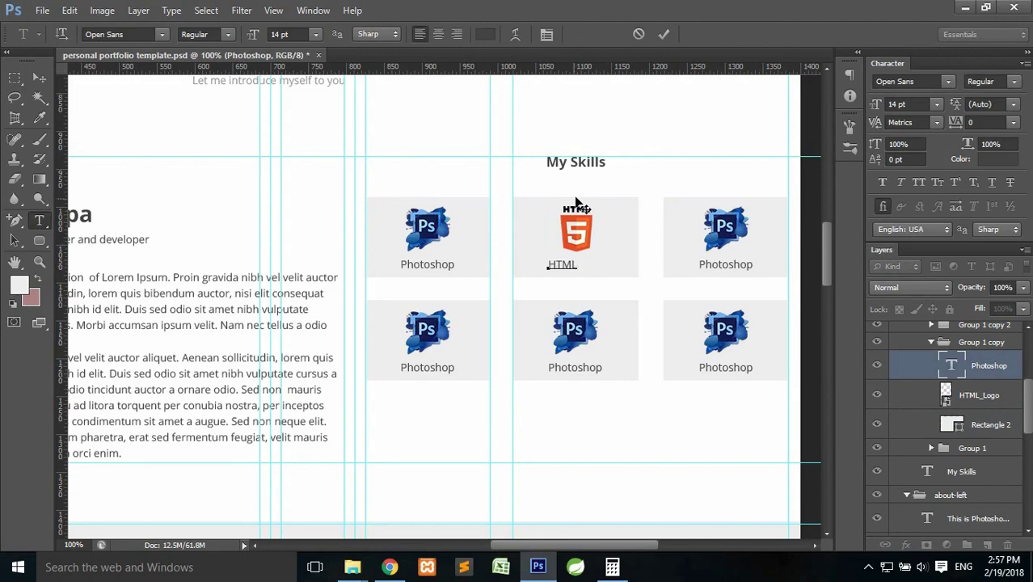
pyautogui.click(665, 33)
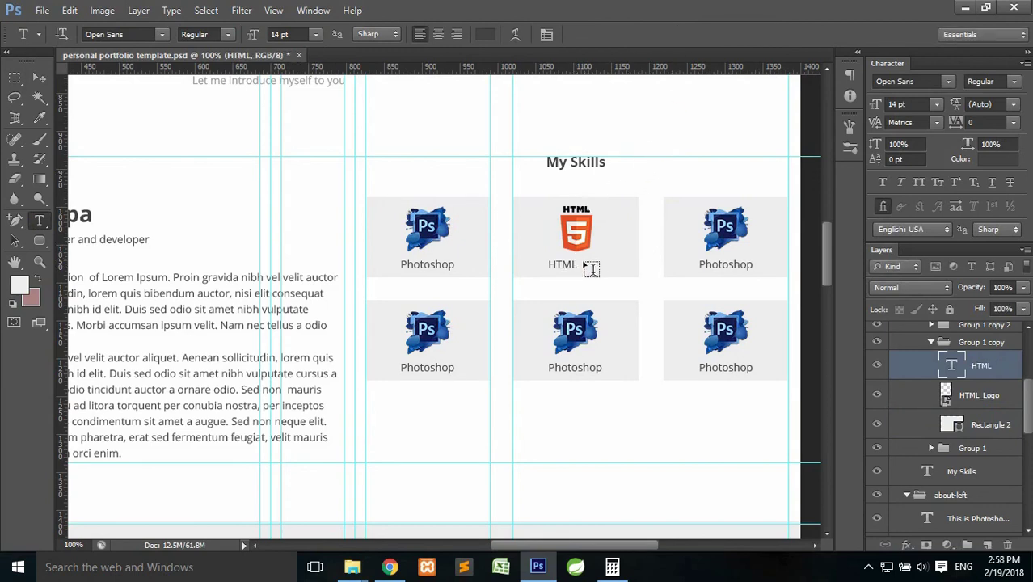
# Shift the HTML caption slightly right so it sits centred under the logo.
pyautogui.hotkey('ctrl', 't')
pyautogui.moveTo(570, 267); pyautogui.dragTo(586, 267)
pyautogui.press('Return')
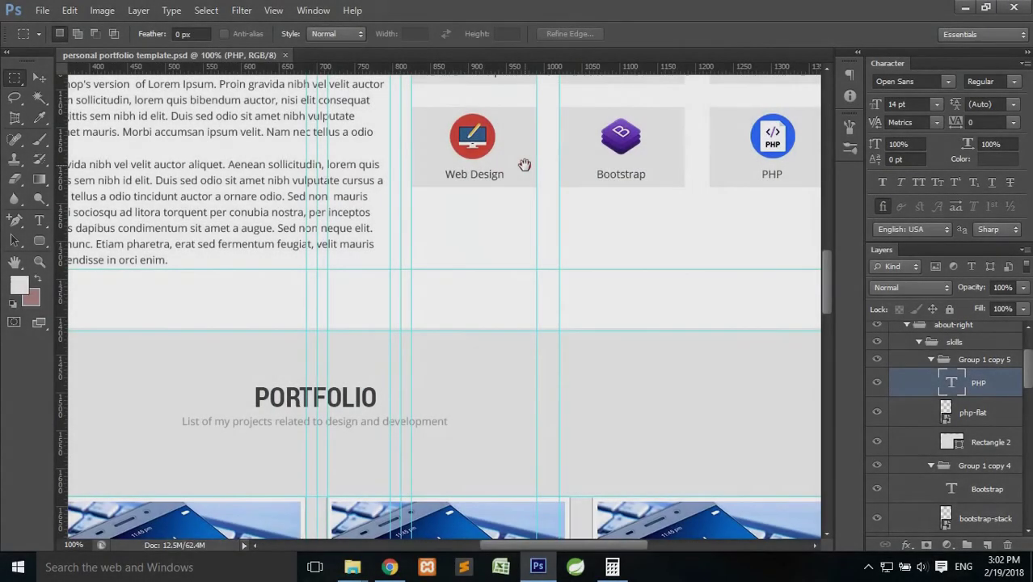
# Zoom out to the Portfolio section and select the second card's phone photo layer.
pyautogui.moveTo(524, 166); pyautogui.dragTo(463, 297)
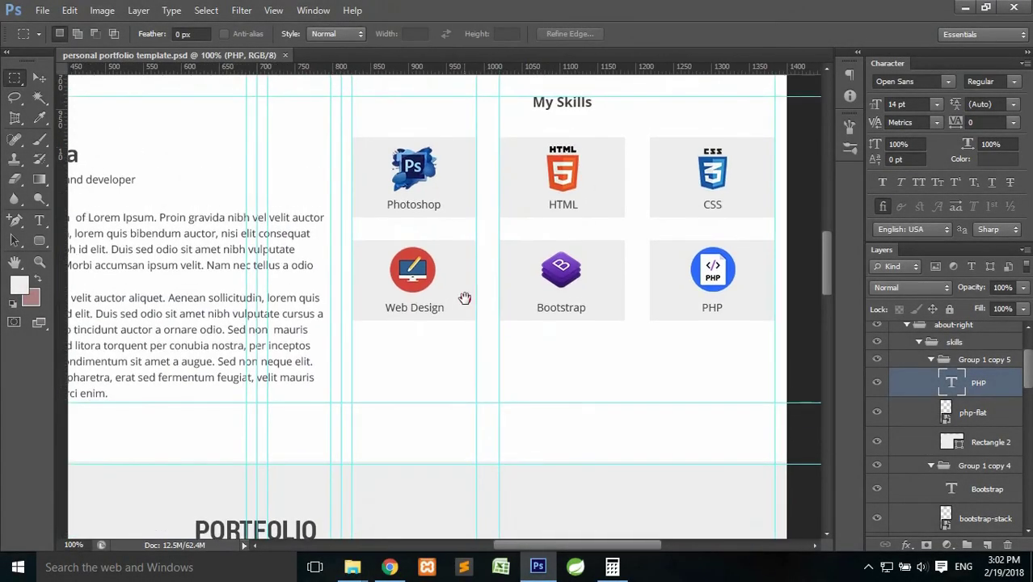
pyautogui.moveTo(416, 363); pyautogui.dragTo(429, 240)
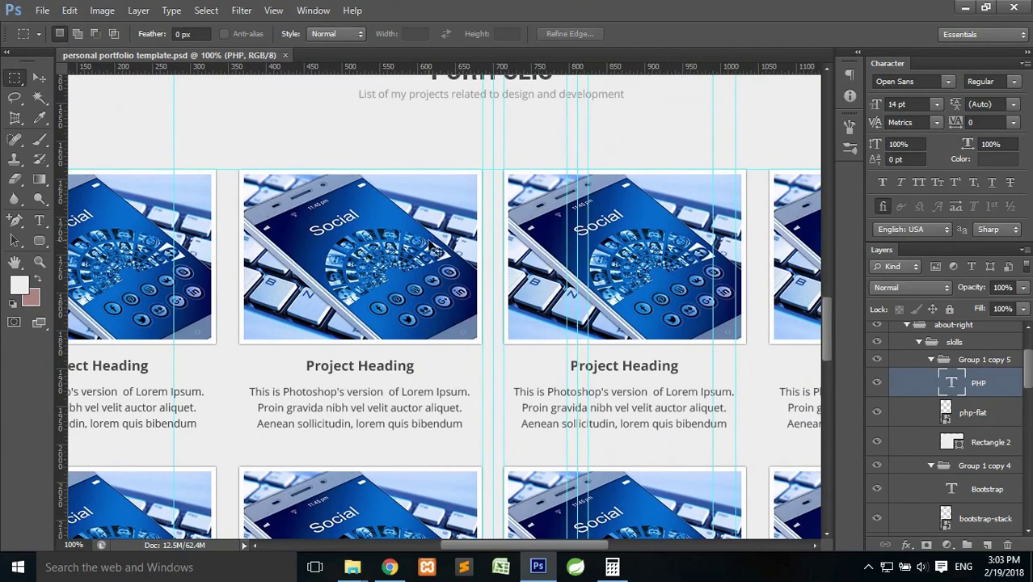
pyautogui.hotkey('ctrl', '-')
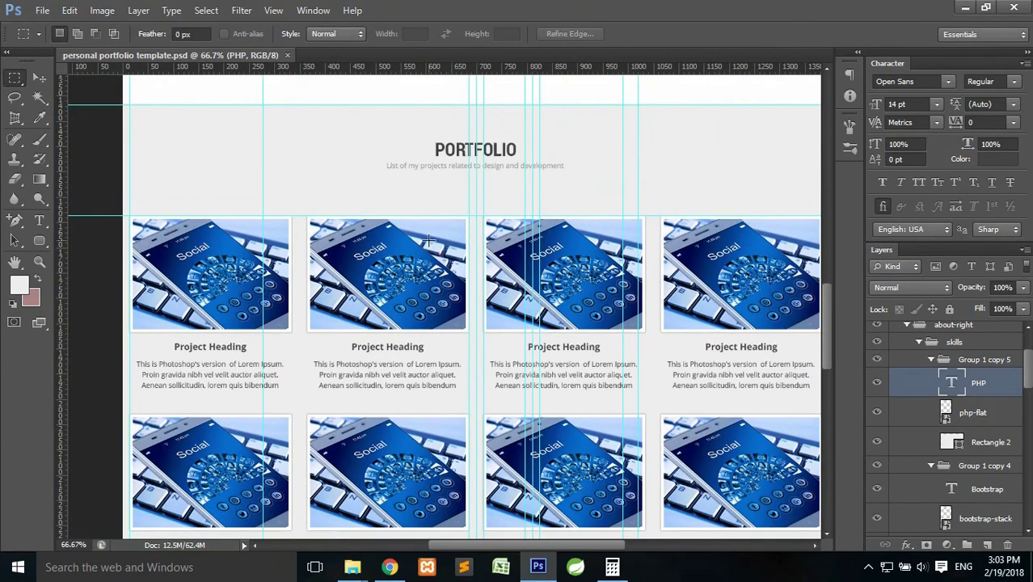
pyautogui.moveTo(414, 244); pyautogui.dragTo(392, 218)
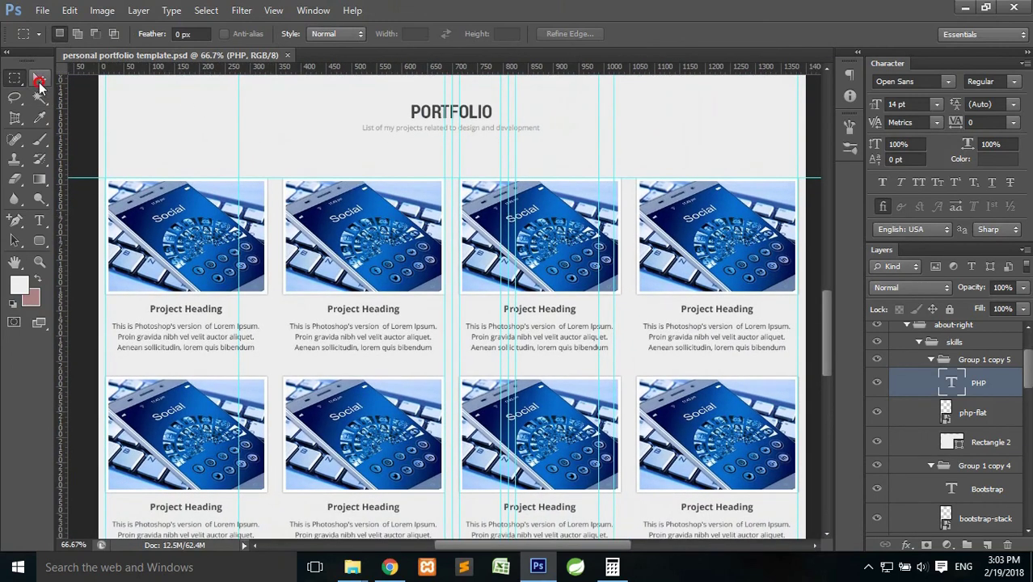
pyautogui.click(38, 78)
pyautogui.click(353, 247)
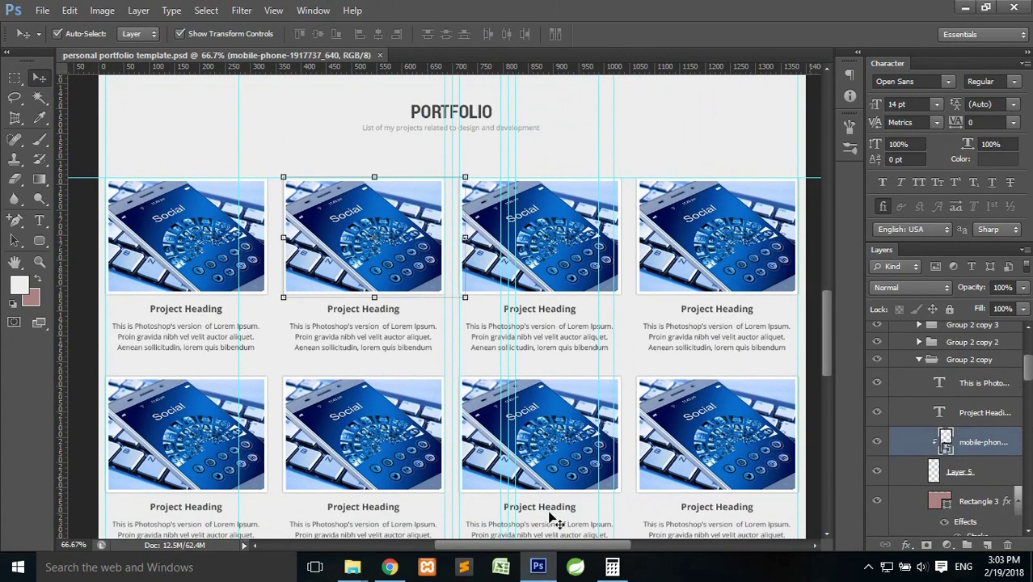
# From the portfolio website images folder, drag the Google tablet photo into the mockup.
pyautogui.moveTo(352, 566)
pyautogui.click(257, 486)
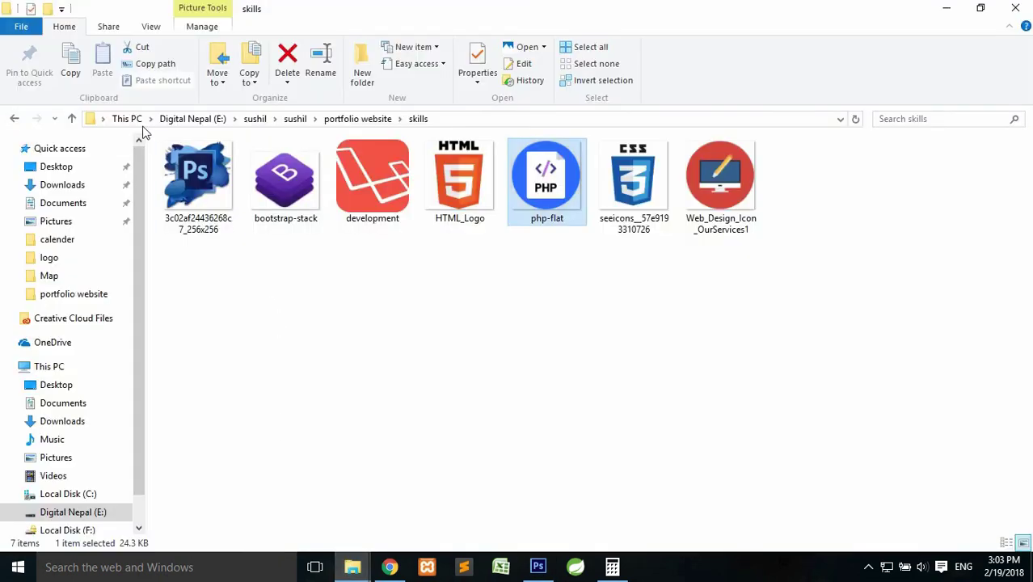
pyautogui.click(339, 124)
pyautogui.doubleClick(372, 182)
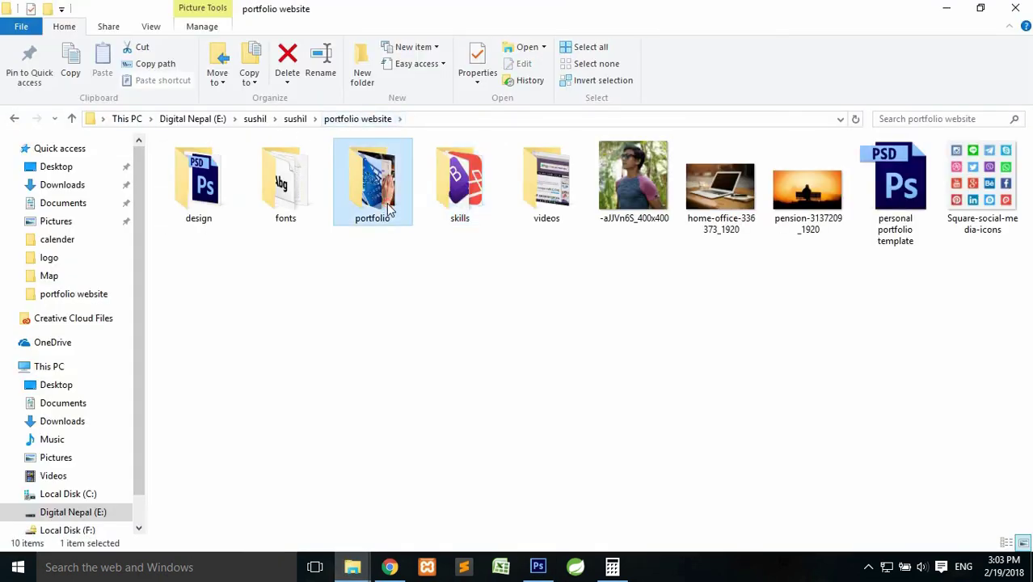
pyautogui.click(285, 174)
pyautogui.moveTo(198, 170); pyautogui.dragTo(409, 234)
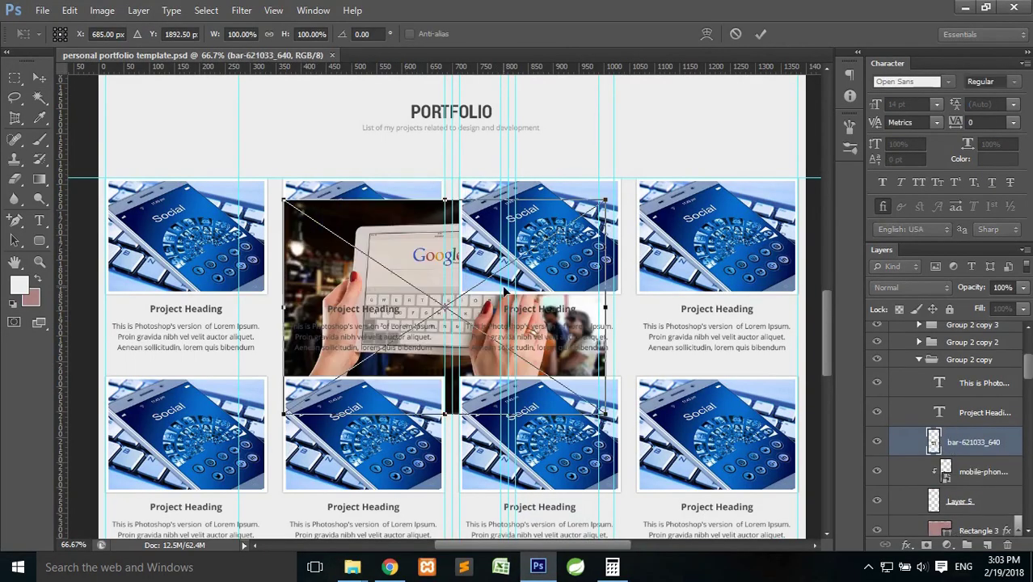
# Place the Google tablet photo, clip it to the second card, and delete the old phone photo.
pyautogui.click(760, 34)
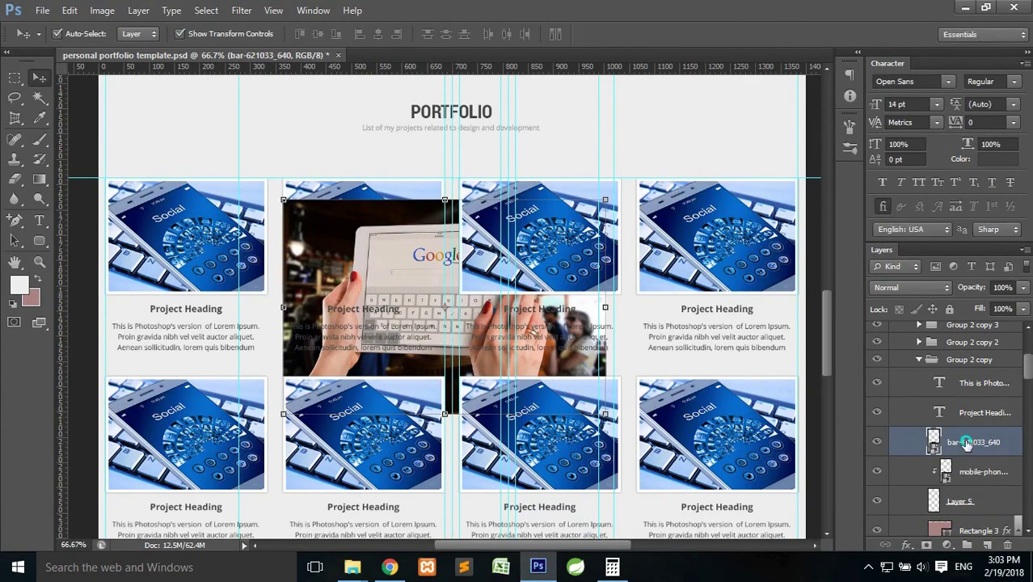
pyautogui.rightClick(963, 443)
pyautogui.click(858, 252)
pyautogui.click(966, 469)
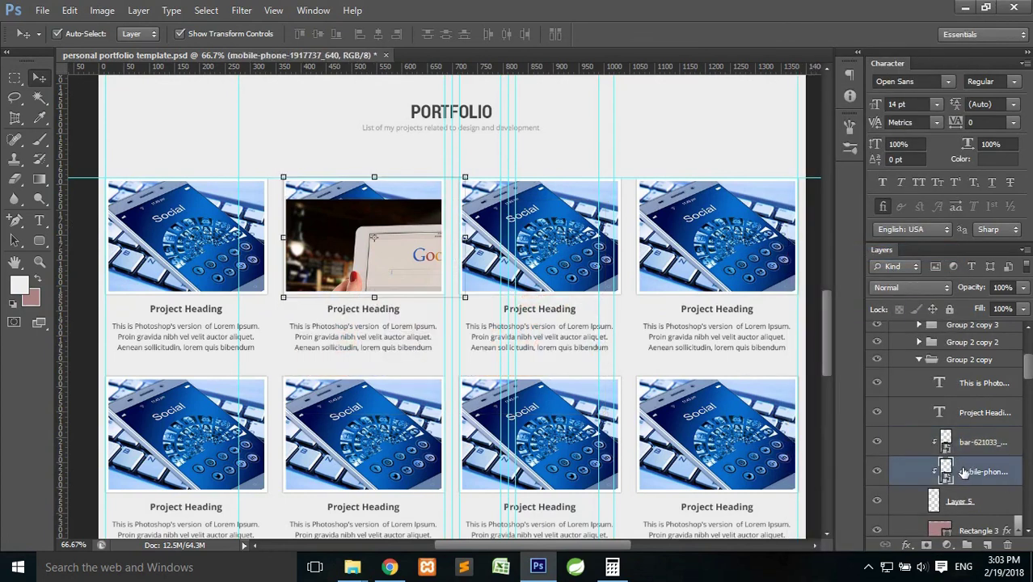
pyautogui.press('Delete')
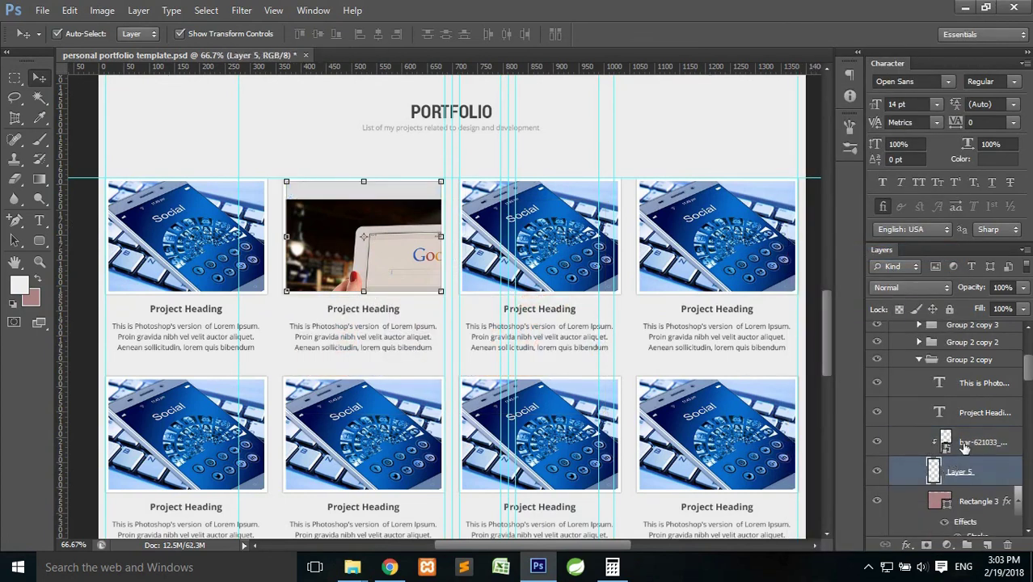
# Scale the Google photo down to about 61.7% and position it over the card.
pyautogui.hotkey('ctrl', 't')
pyautogui.moveTo(388, 234); pyautogui.dragTo(381, 206)
pyautogui.moveTo(599, 384); pyautogui.dragTo(460, 328)
pyautogui.moveTo(449, 264); pyautogui.dragTo(445, 264)
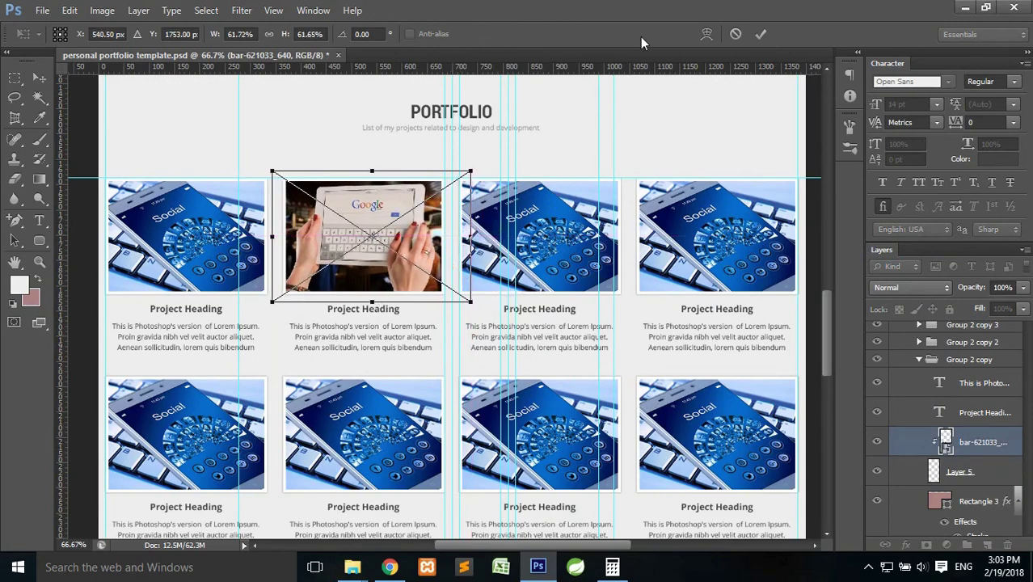
pyautogui.click(760, 36)
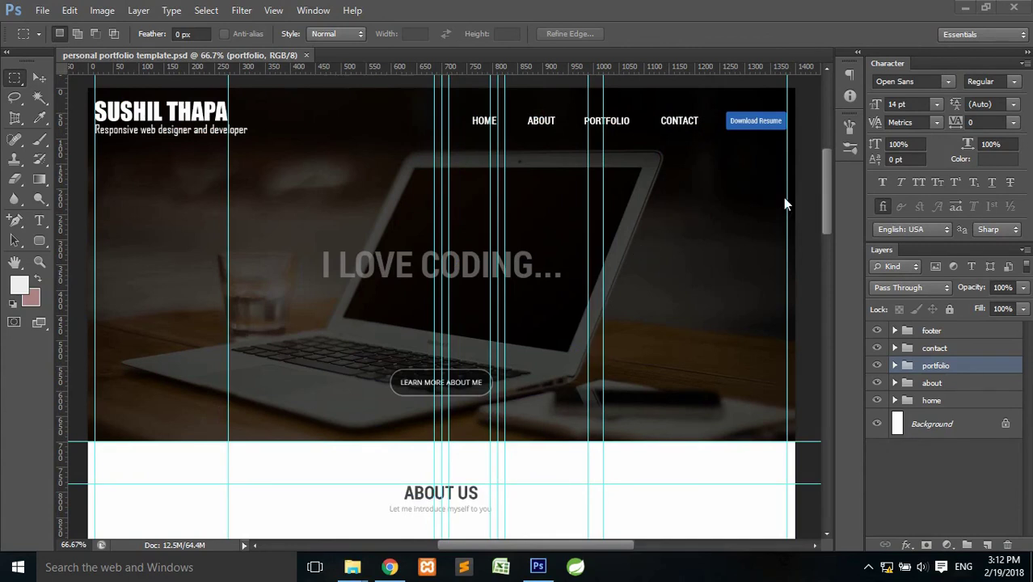
# Scroll down to show the About Us section with the My Skills grid.
pyautogui.click(827, 173)
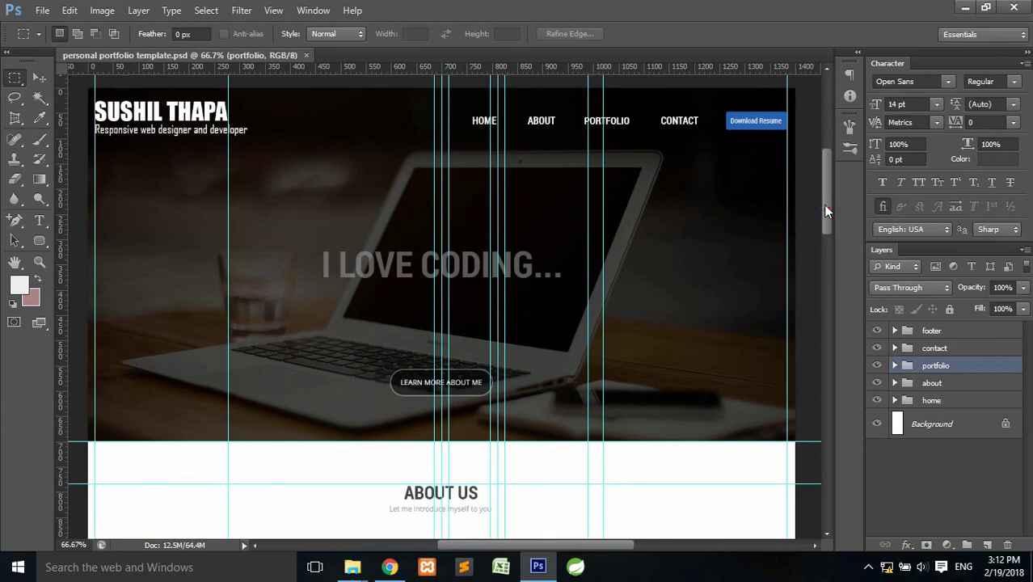
pyautogui.moveTo(824, 192); pyautogui.dragTo(808, 231)
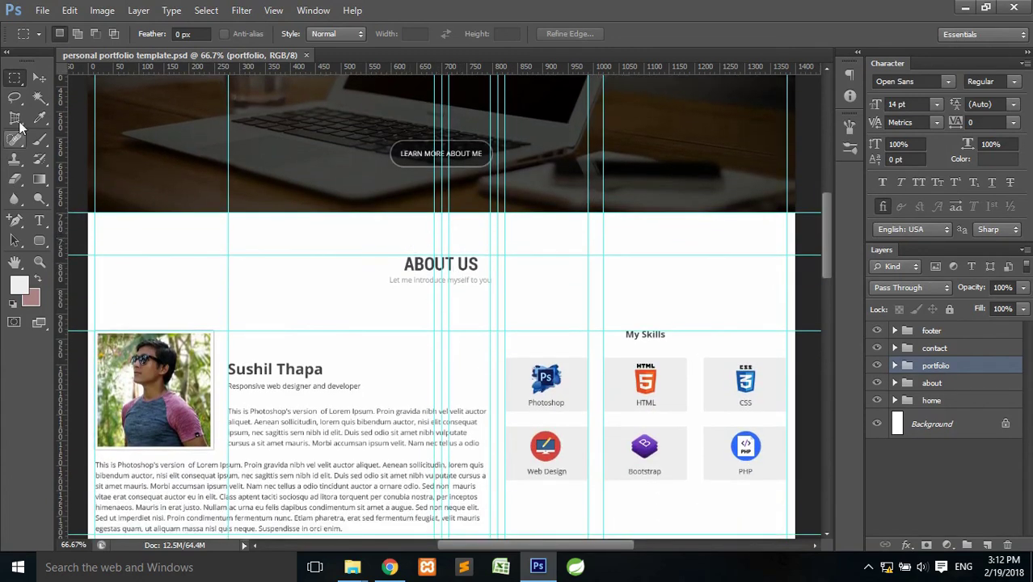
# Delete ' US' from the ABOUT US heading so it reads 'ABOUT'.
pyautogui.click(35, 225)
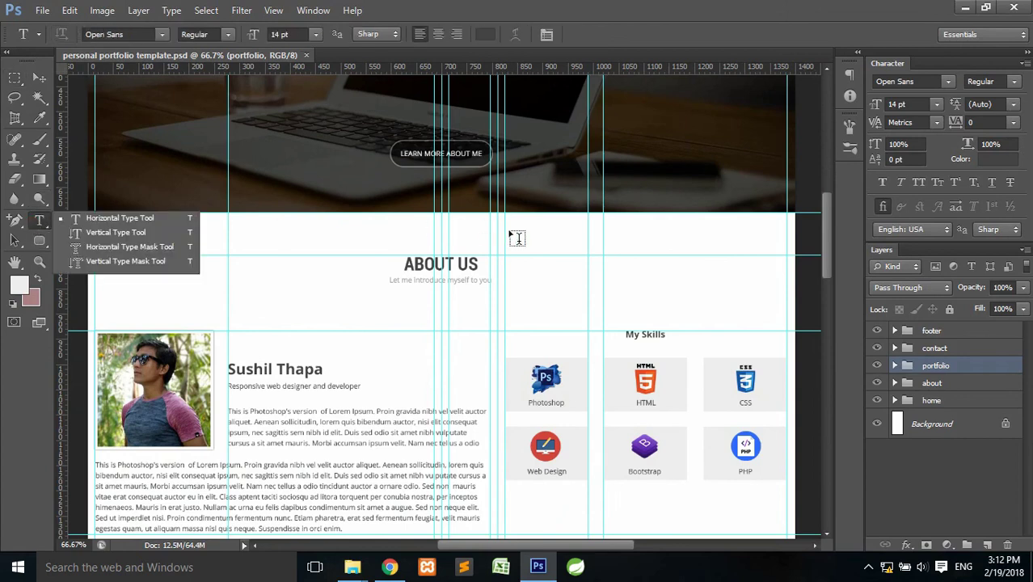
pyautogui.click(457, 264)
pyautogui.click(481, 263)
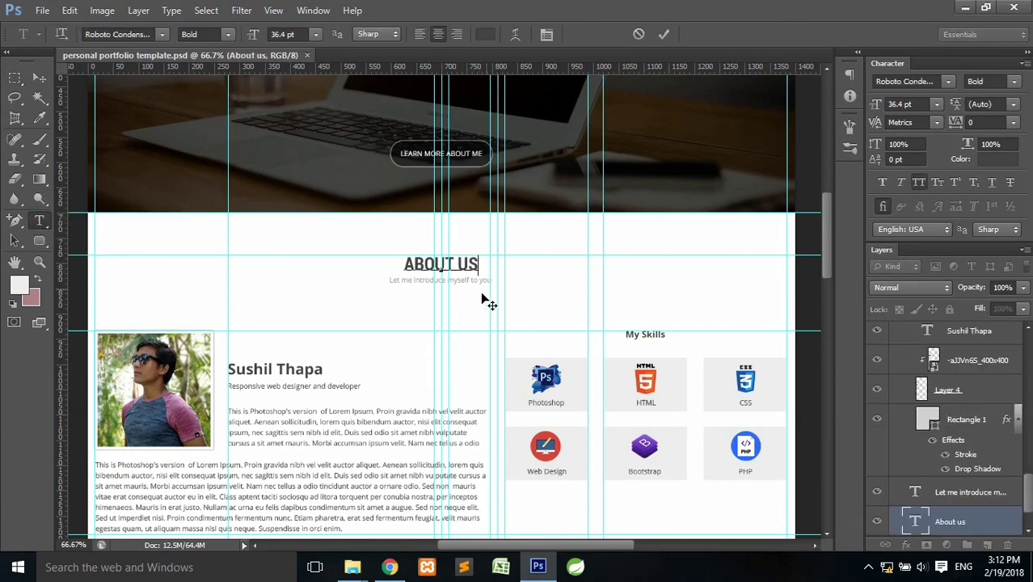
pyautogui.press('BackSpace')
pyautogui.press('BackSpace')
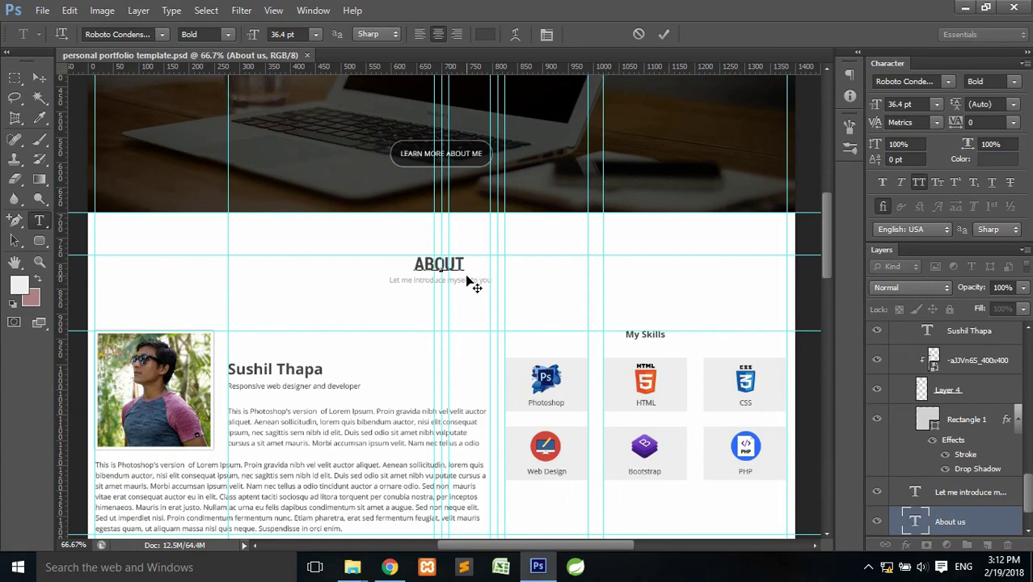
pyautogui.press('BackSpace')
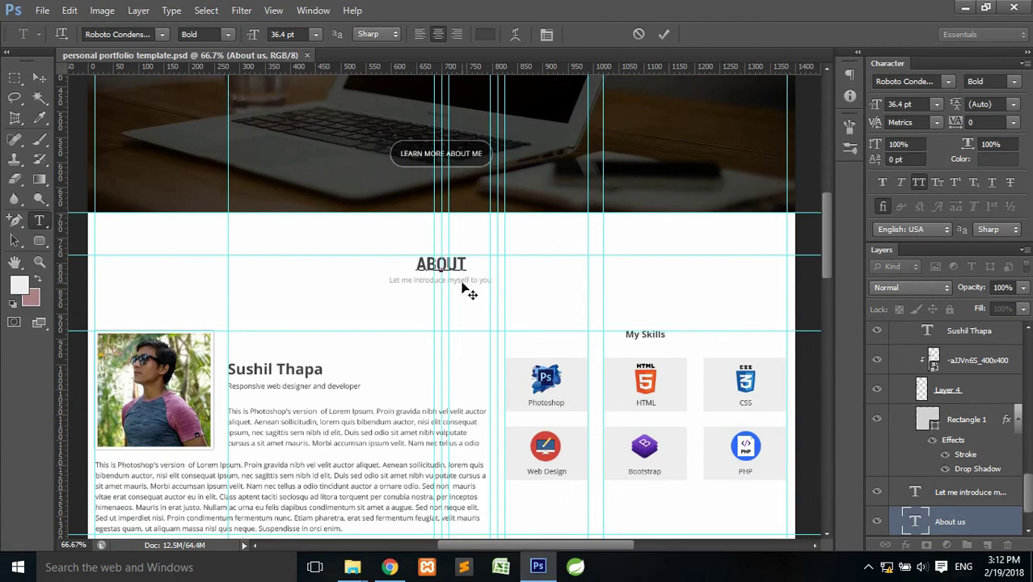
pyautogui.click(667, 36)
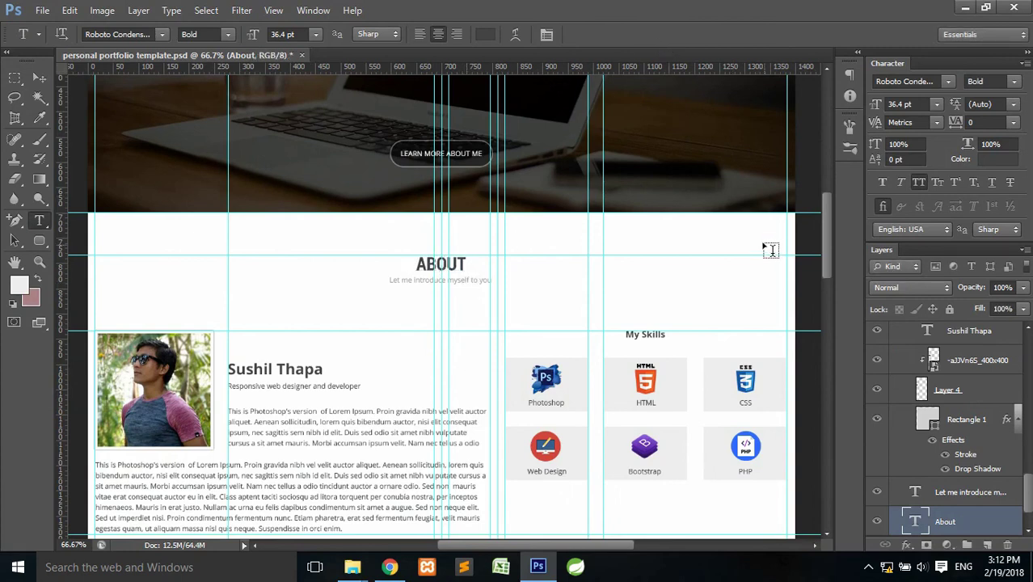
pyautogui.moveTo(825, 204); pyautogui.dragTo(824, 287)
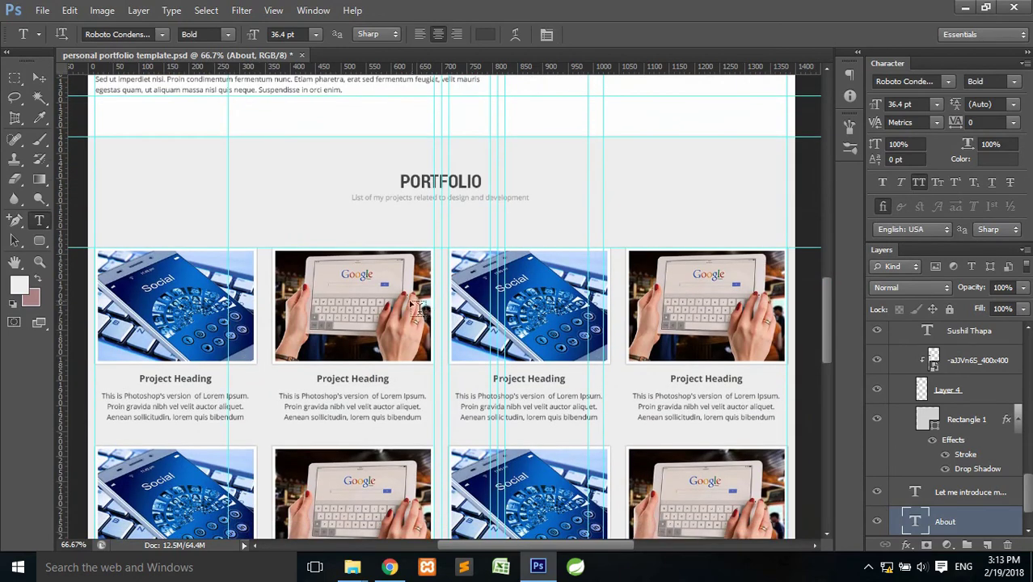
pyautogui.moveTo(825, 323); pyautogui.dragTo(843, 260)
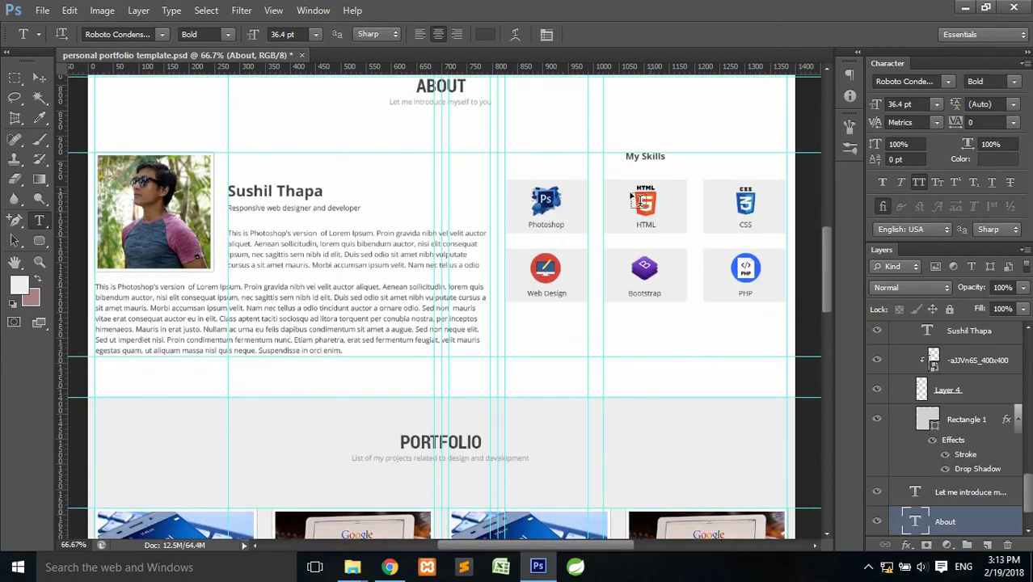